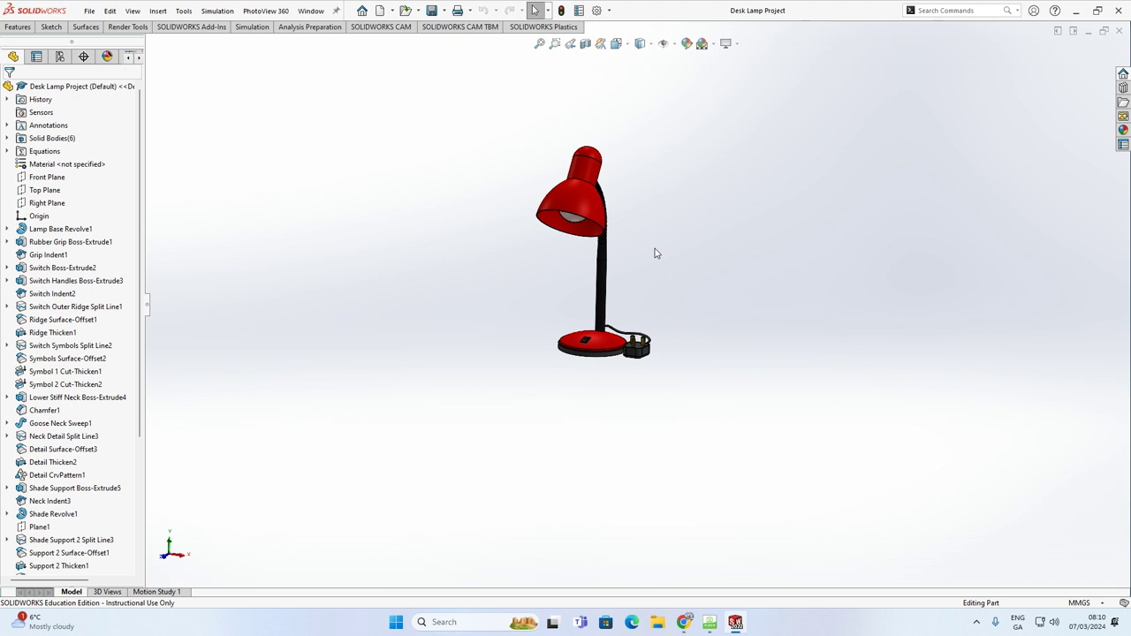
Inspect the desk lamp model and the contents of the desktop folder The Lamp, ending back in SOLIDWORKS.
middle_click_drag(654, 253, 603, 241)
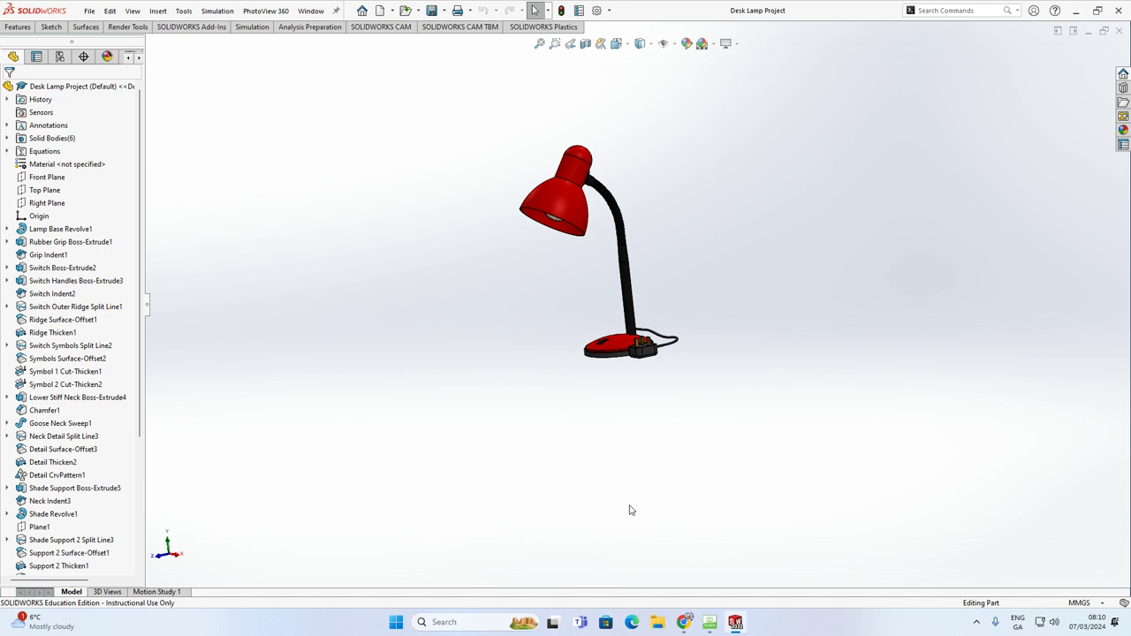
left_click(1076, 10)
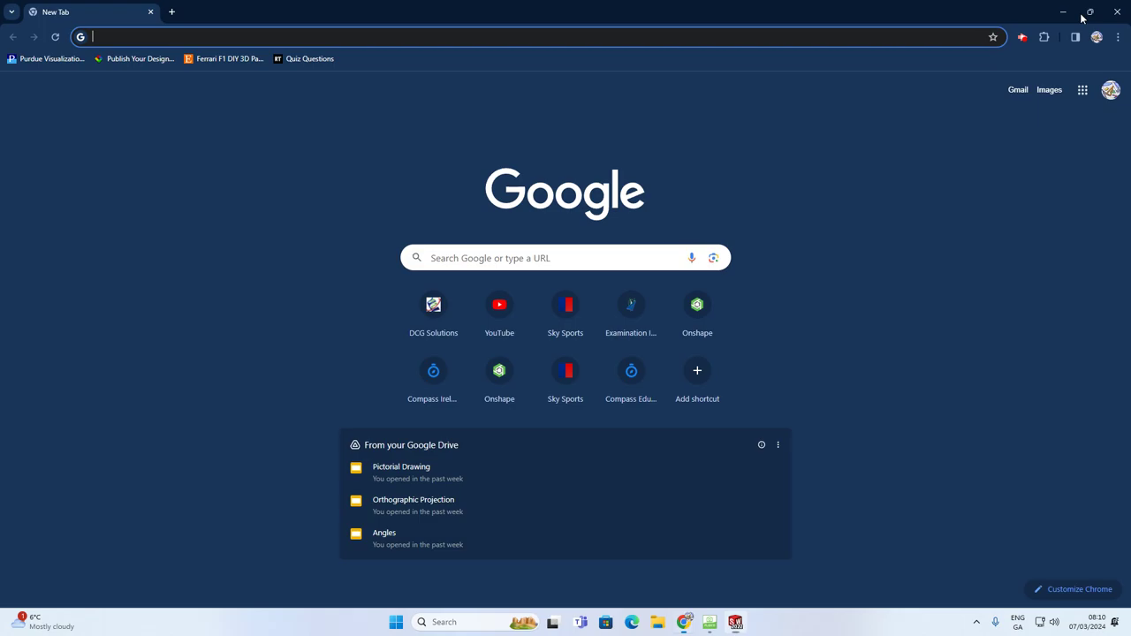
left_click(1062, 12)
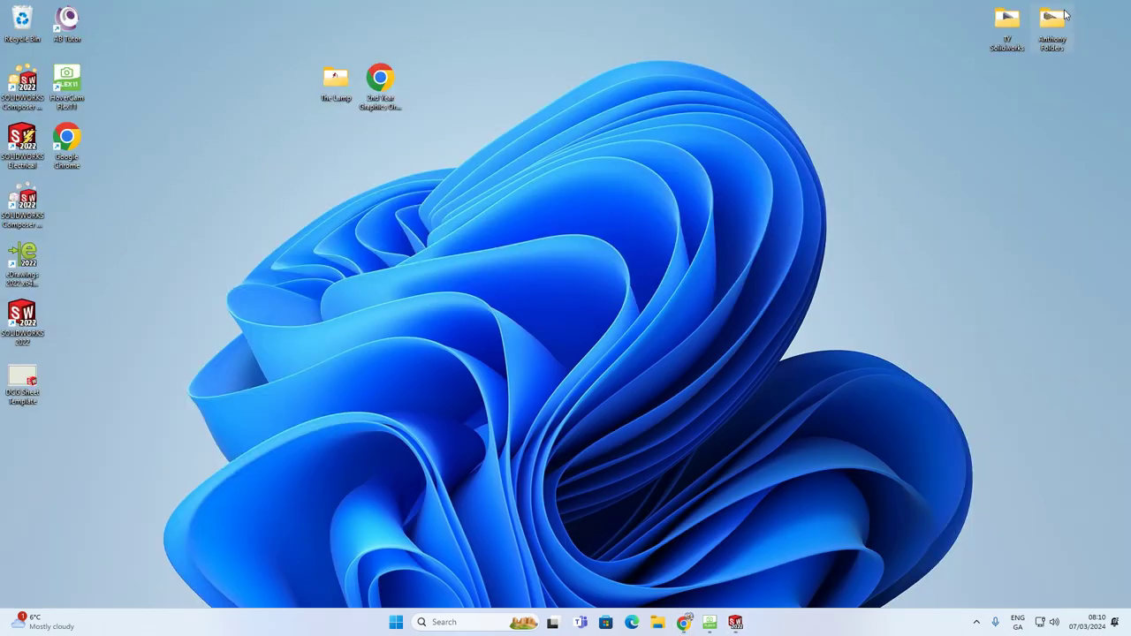
double_click(335, 82)
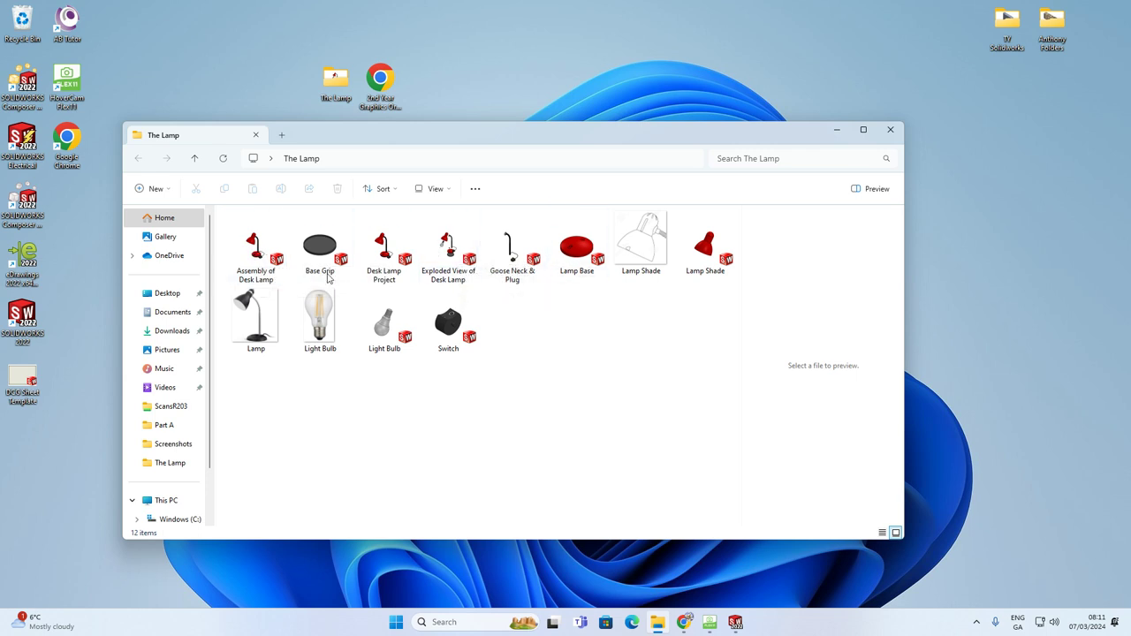
left_click(837, 130)
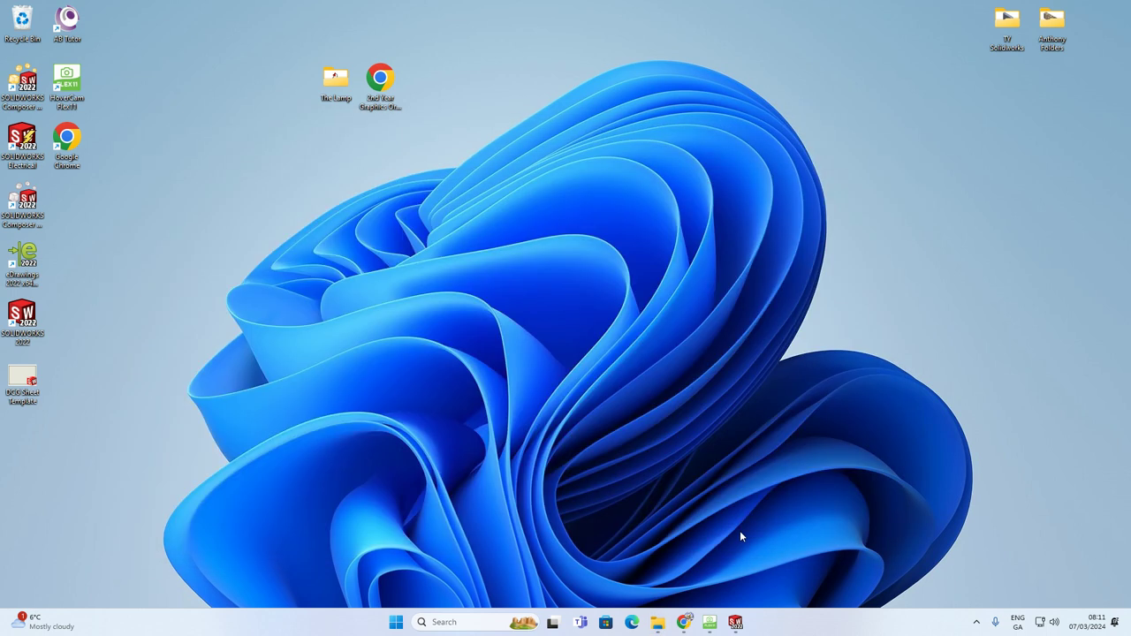
left_click(737, 624)
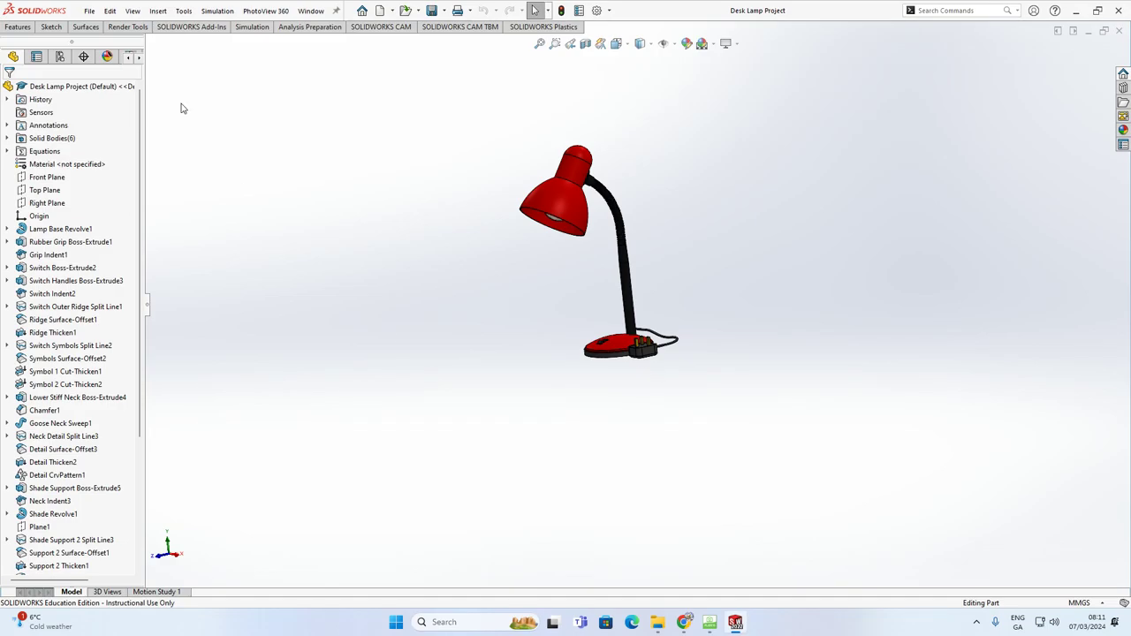
Open the DCG Sheet Template drawing from the Desktop.
left_click(90, 12)
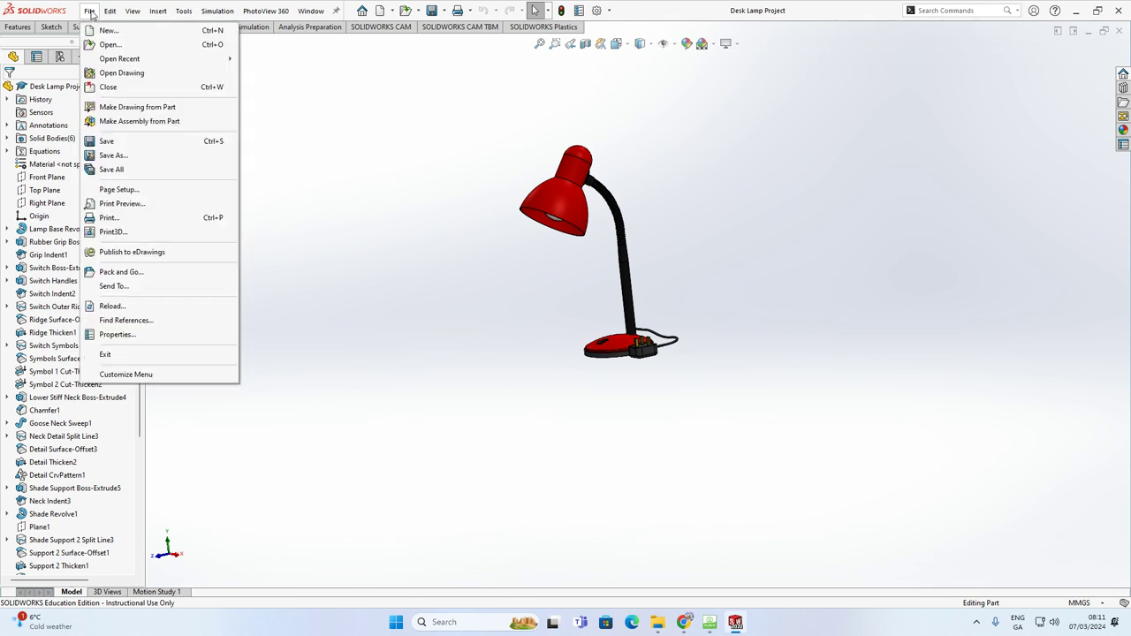
left_click(105, 40)
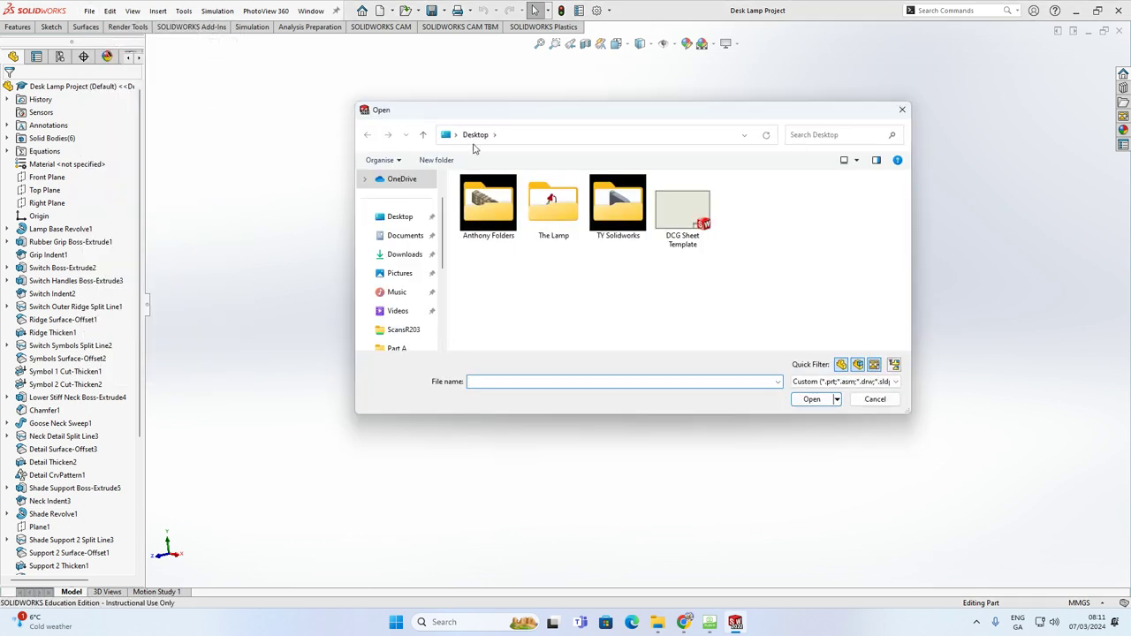
left_click(676, 216)
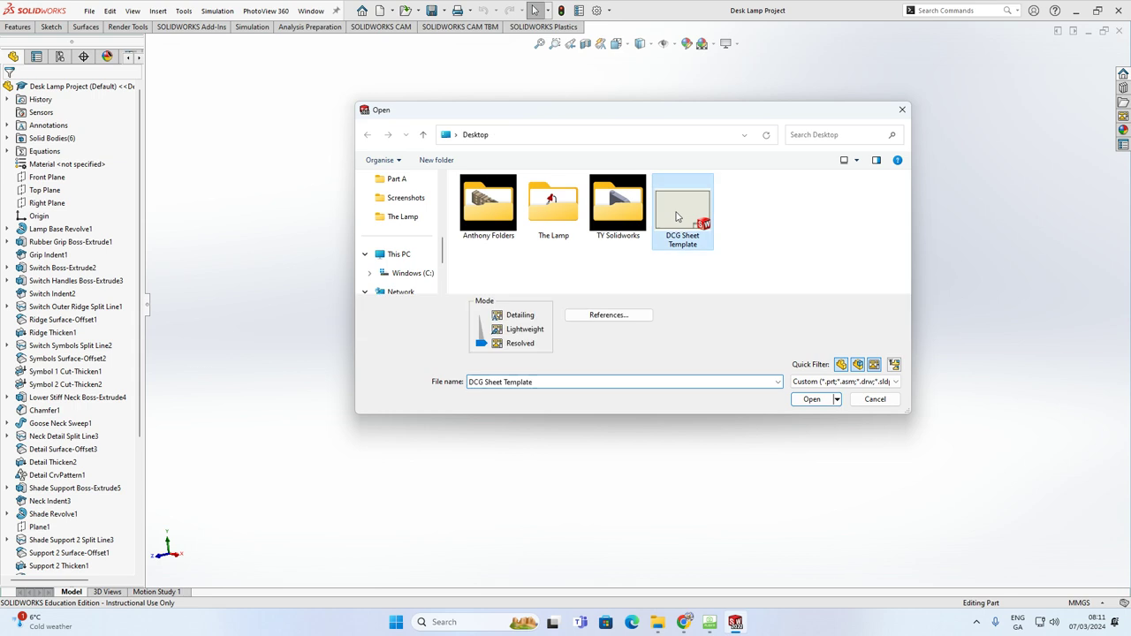
left_click(810, 398)
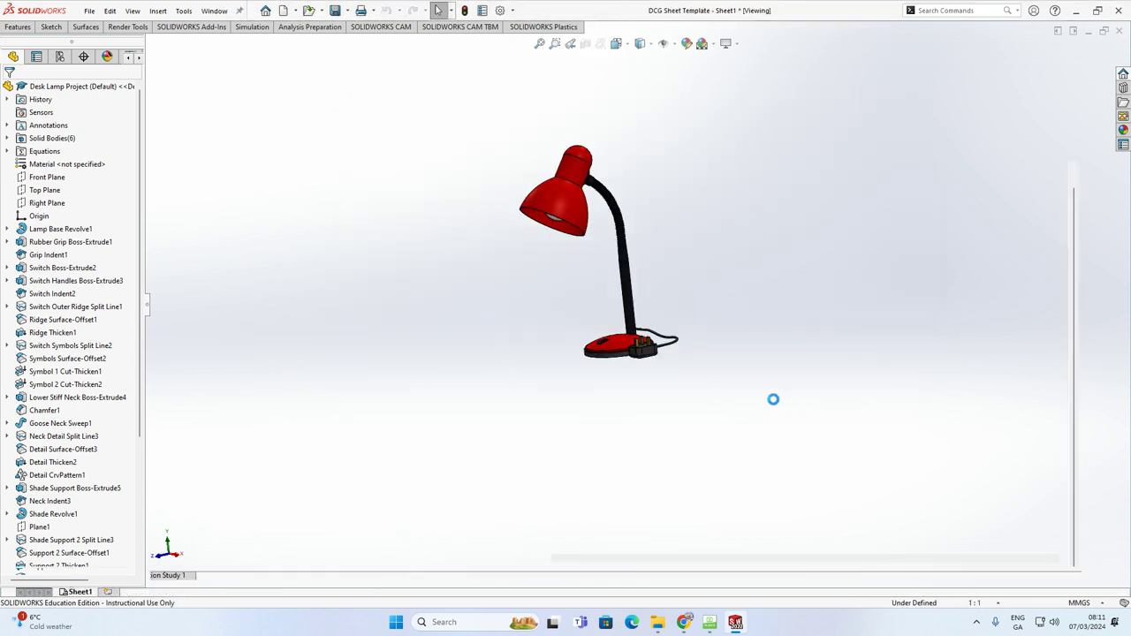
Enter sheet format editing for the template's drawing sheet.
scroll(404, 119, "down", 2)
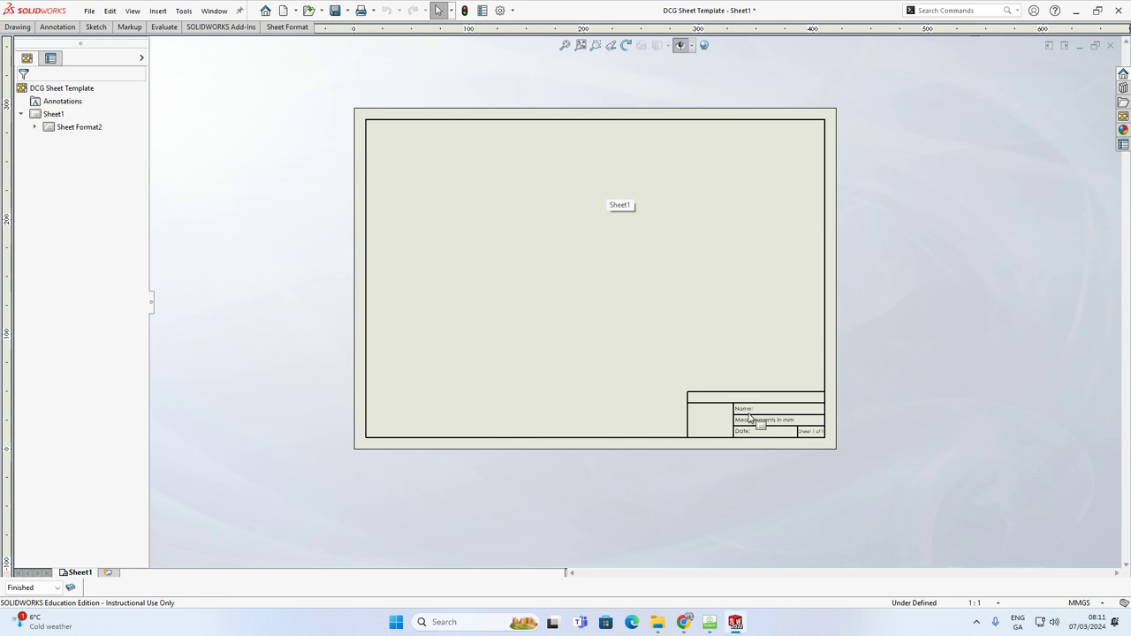
scroll(762, 408, "down", 1)
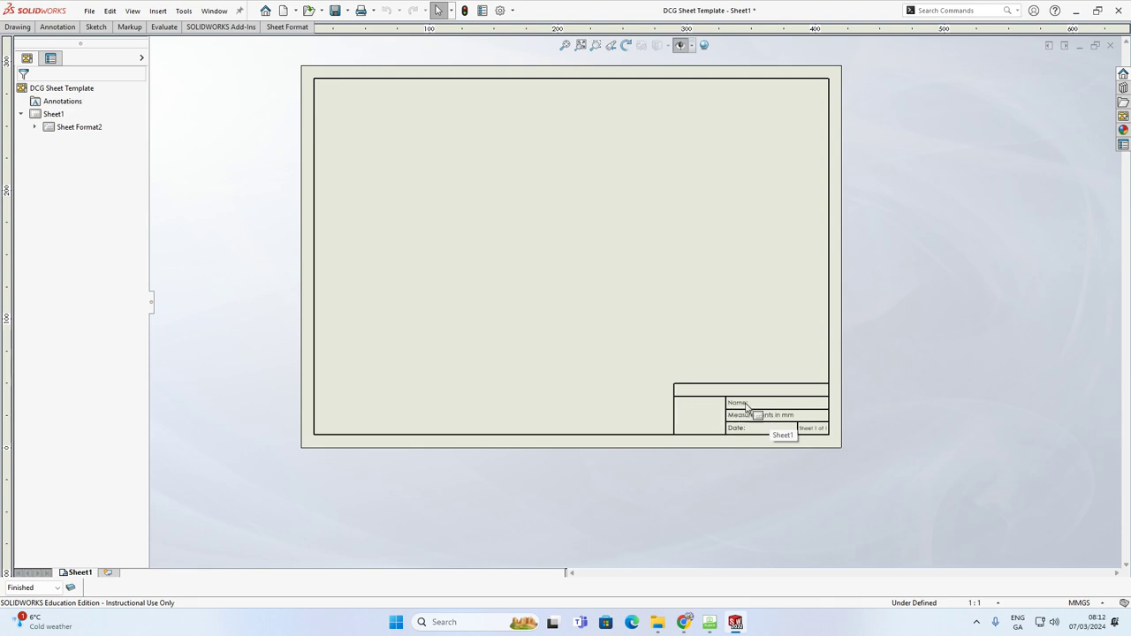
scroll(364, 110, "down", 1)
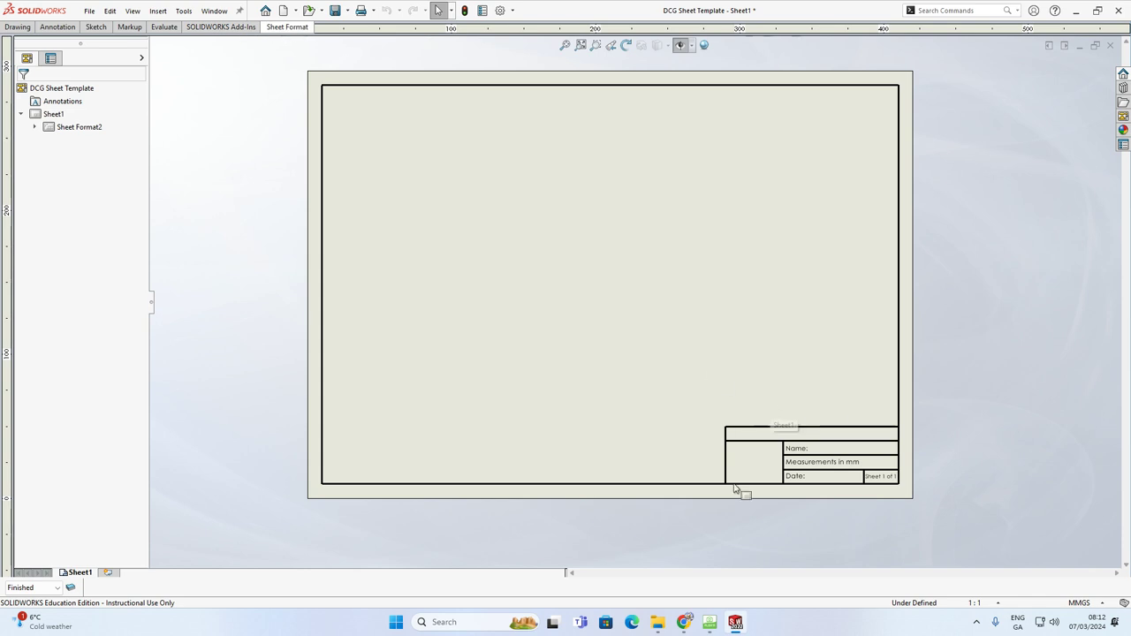
left_click(281, 27)
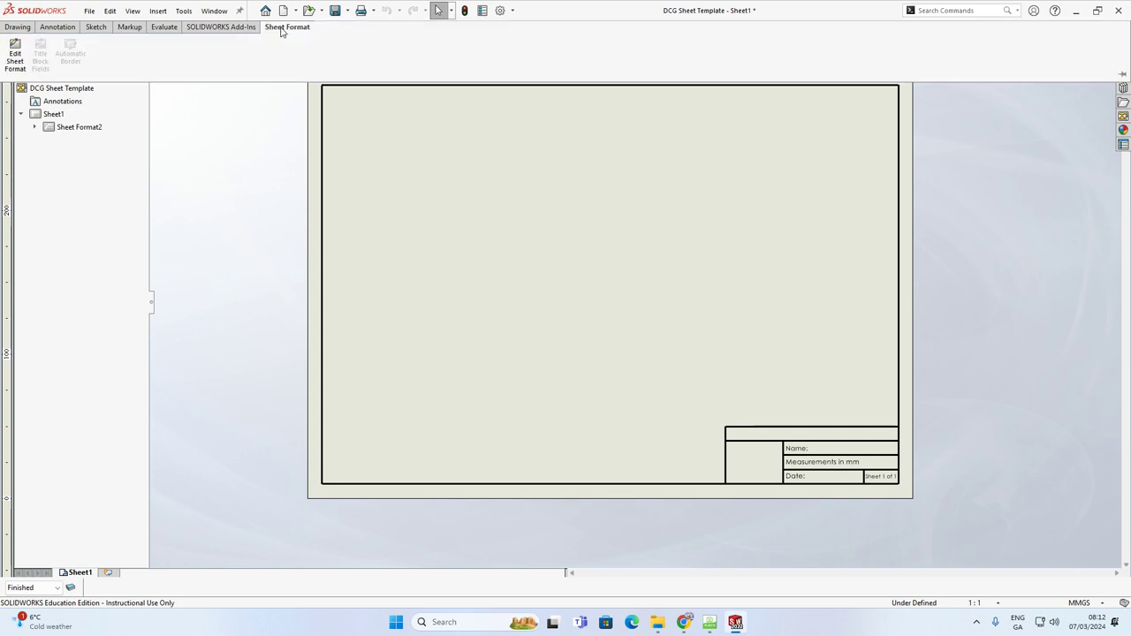
left_click(14, 52)
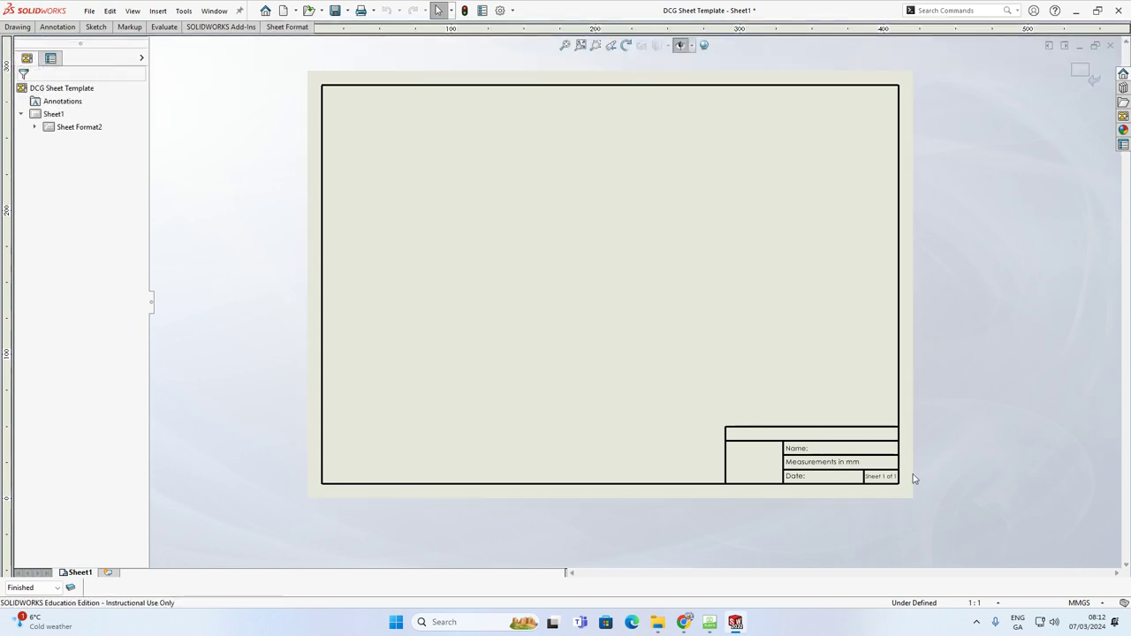
Add the author's full name after "Name:" in the title block.
scroll(915, 479, "down", 2)
scroll(915, 479, "down", 1)
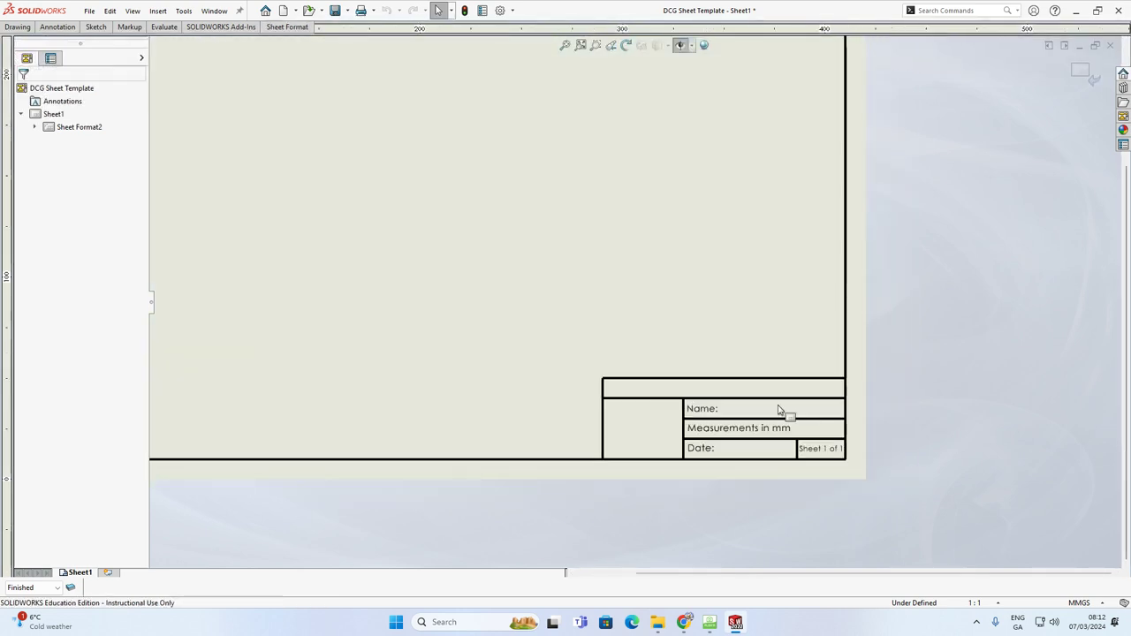
double_click(717, 412)
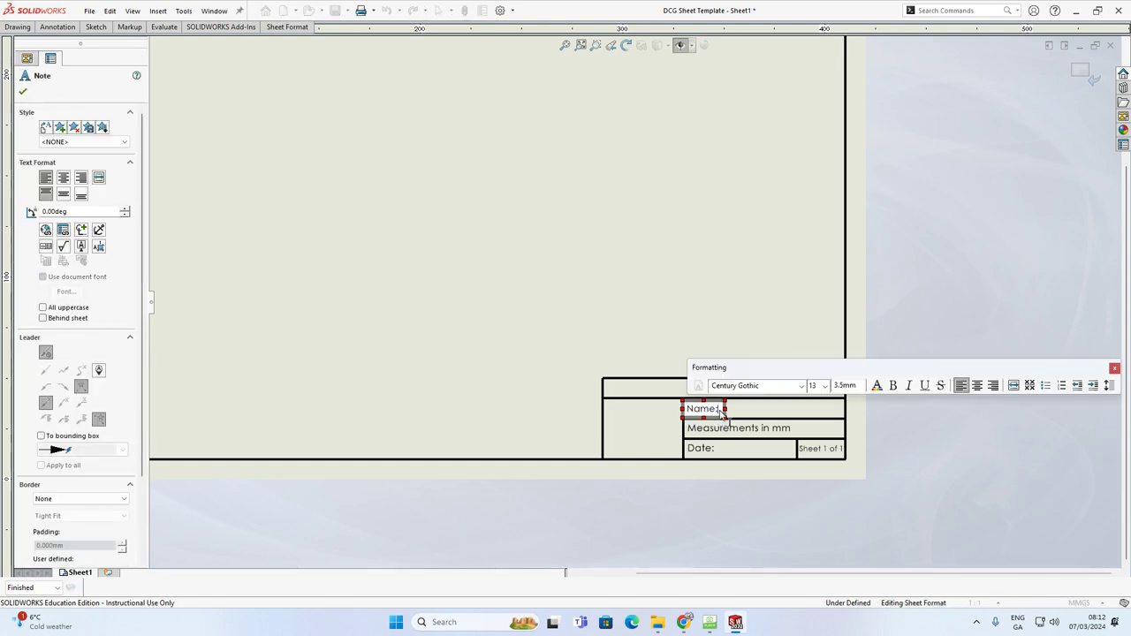
left_click(715, 411)
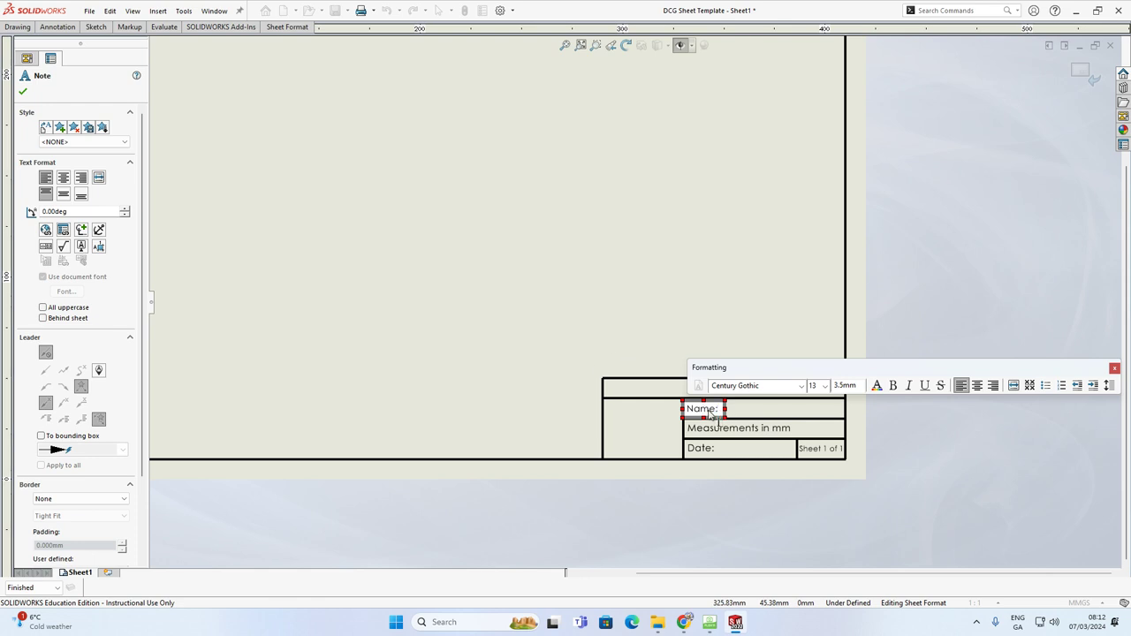
type("Ant")
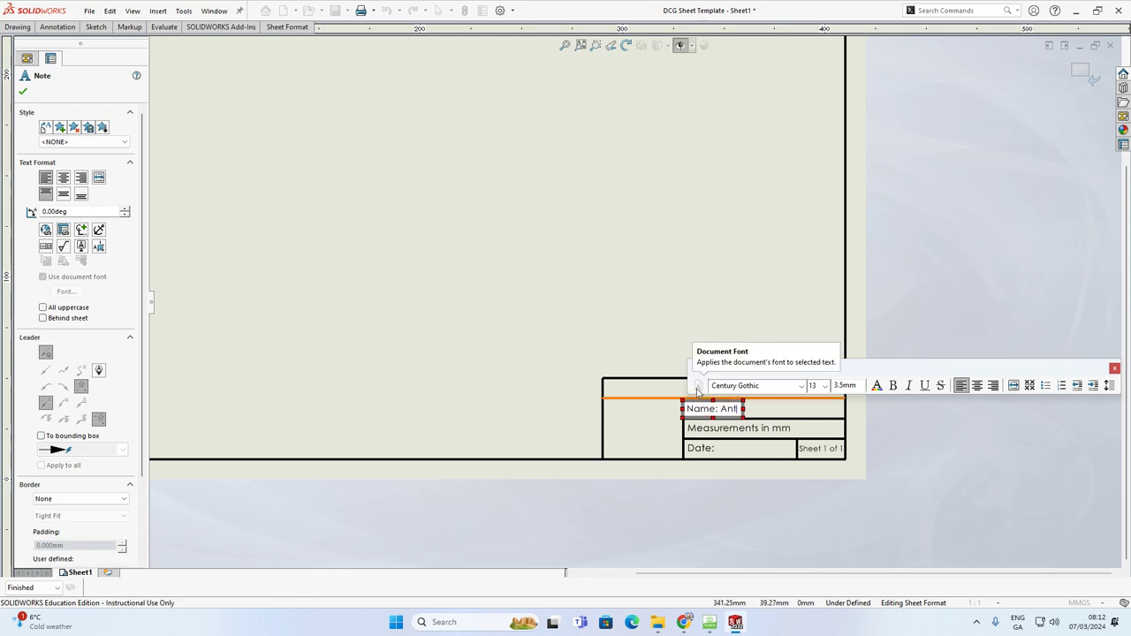
type("hony Mulvihi")
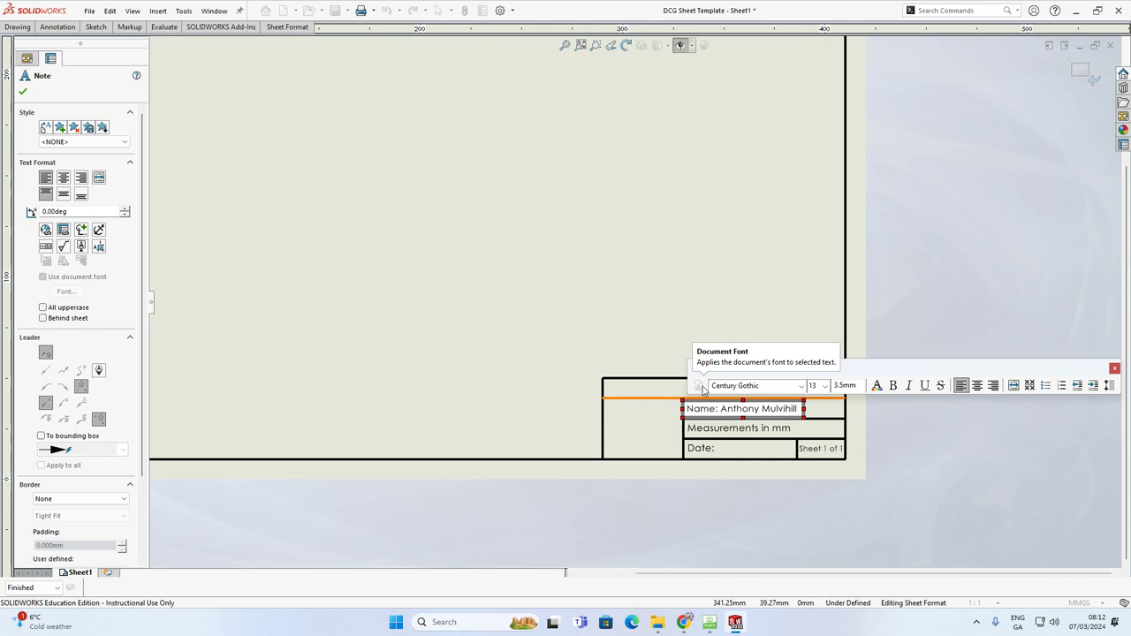
type("ll")
left_click(878, 434)
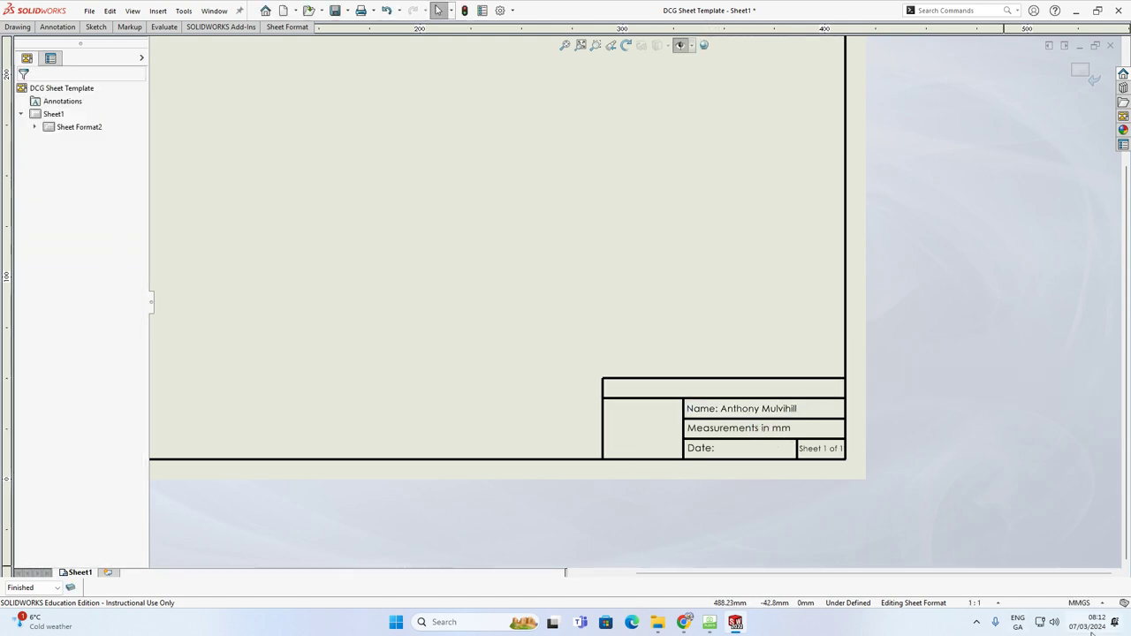
Complete the title block's date note as "Date: 7 - 3 - 24".
double_click(712, 449)
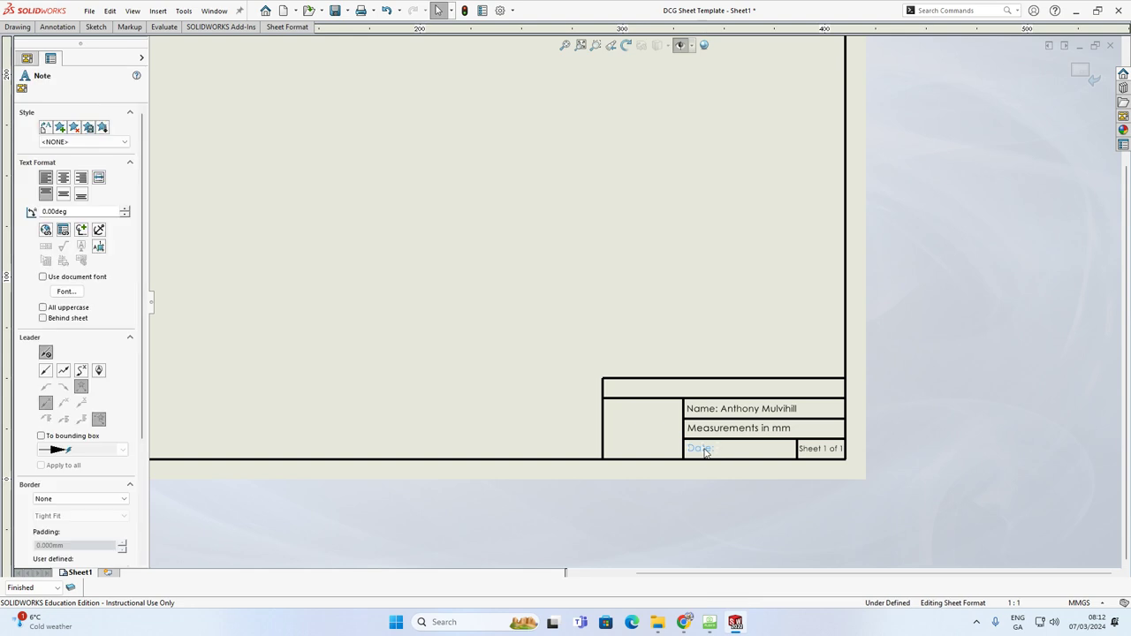
left_click(716, 449)
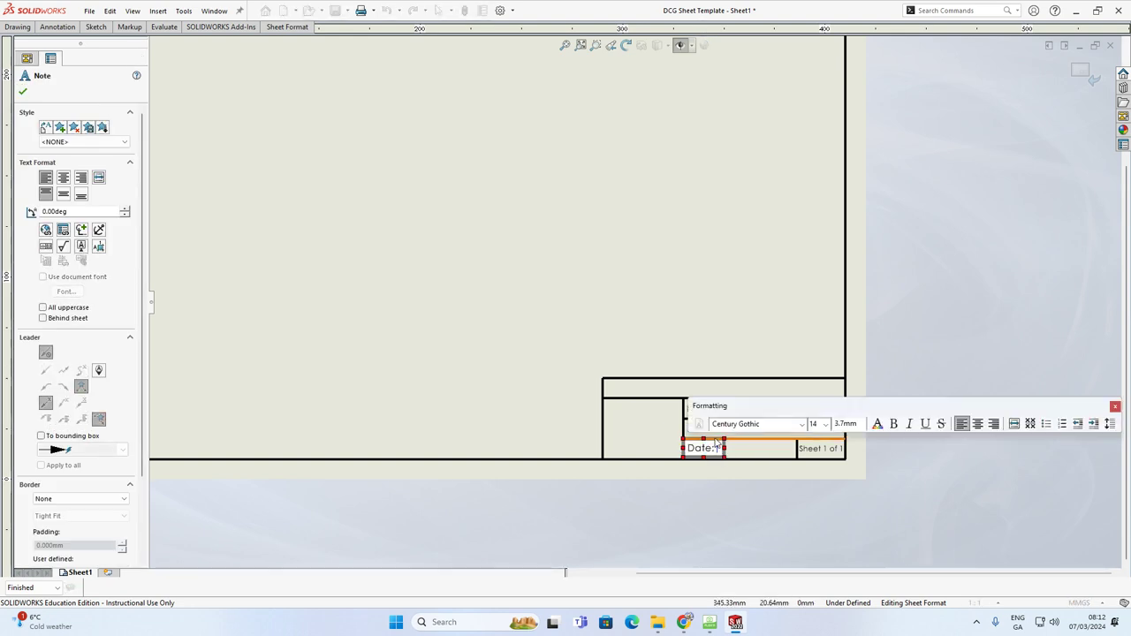
type("7 -")
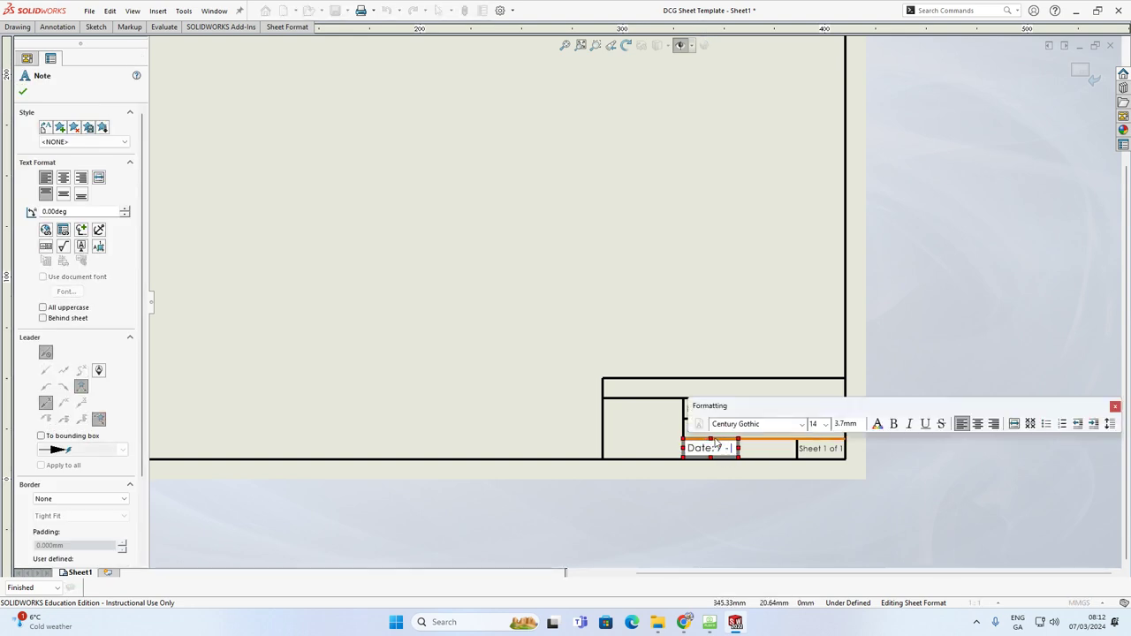
type(" 3 - 24")
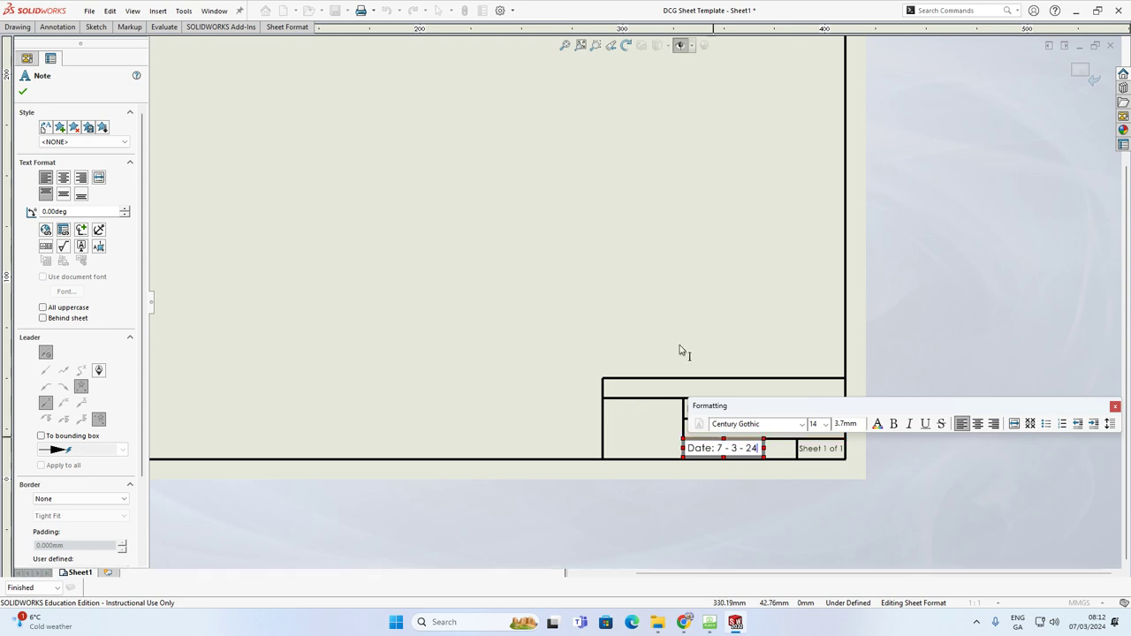
left_click(689, 315)
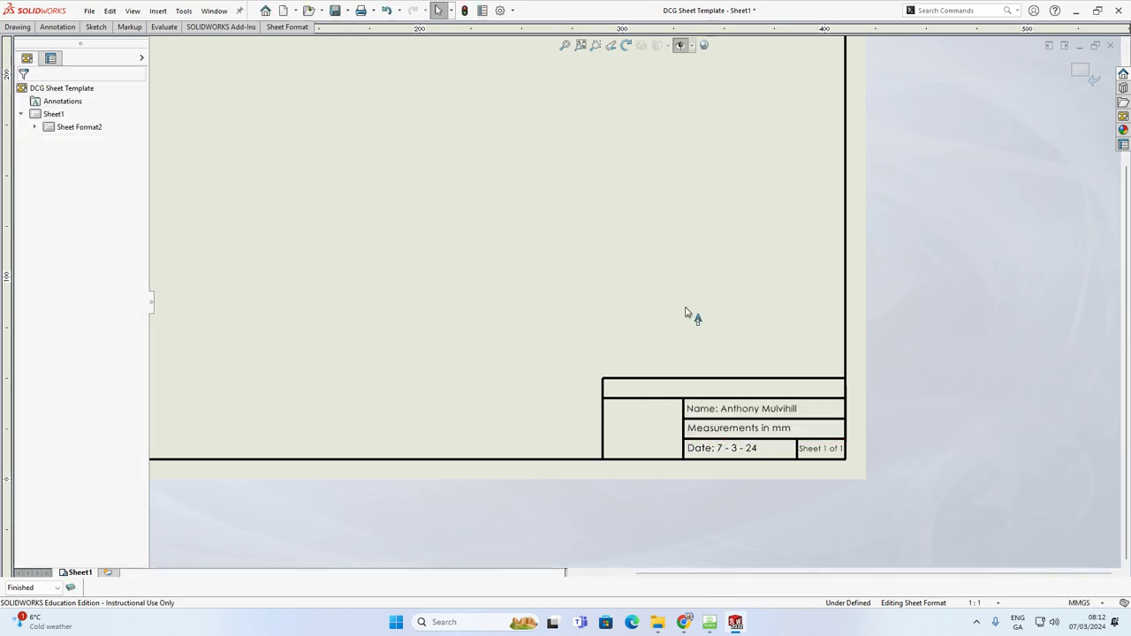
Shift the date, measurements and name notes sideways so each sits roughly centred in its title block cell.
left_click_drag(717, 453, 729, 453)
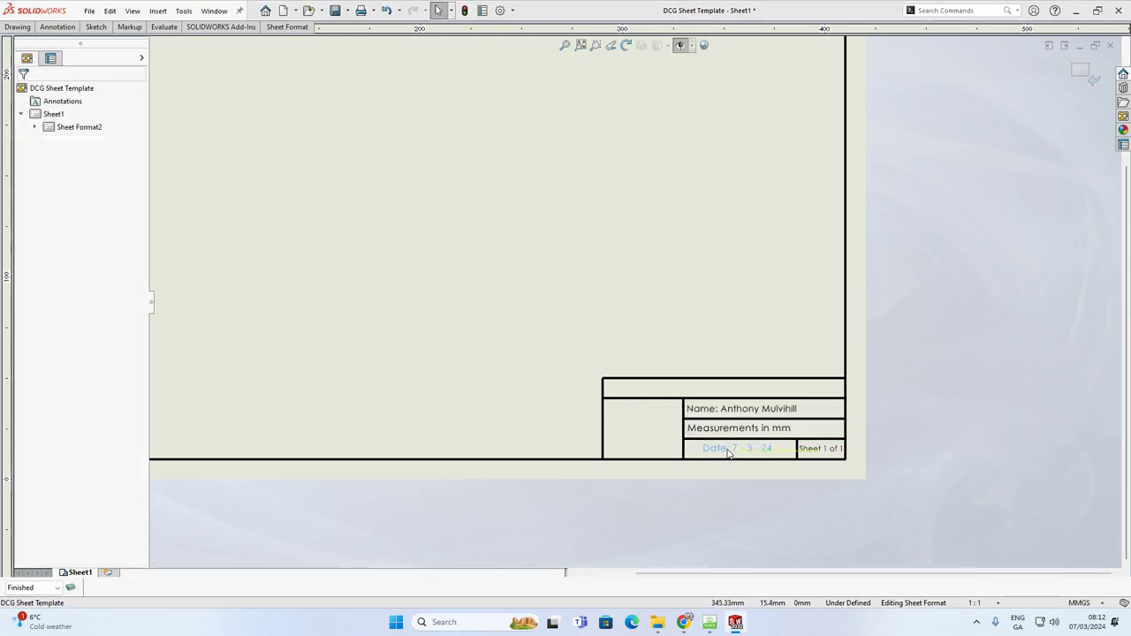
left_click(734, 428)
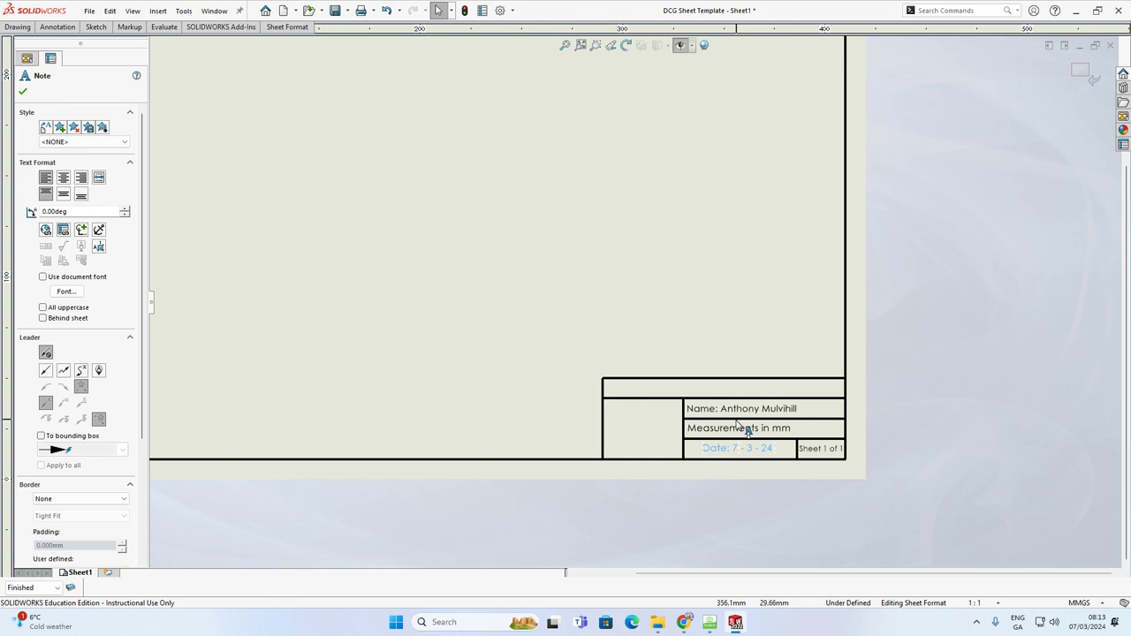
left_click_drag(754, 430, 761, 431)
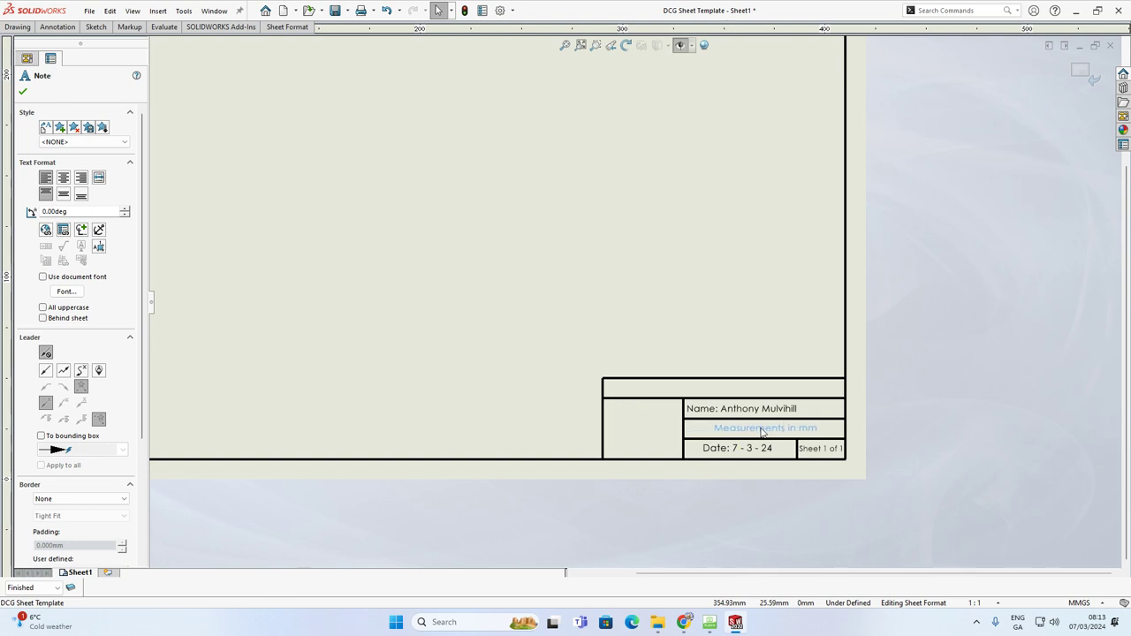
left_click(734, 411)
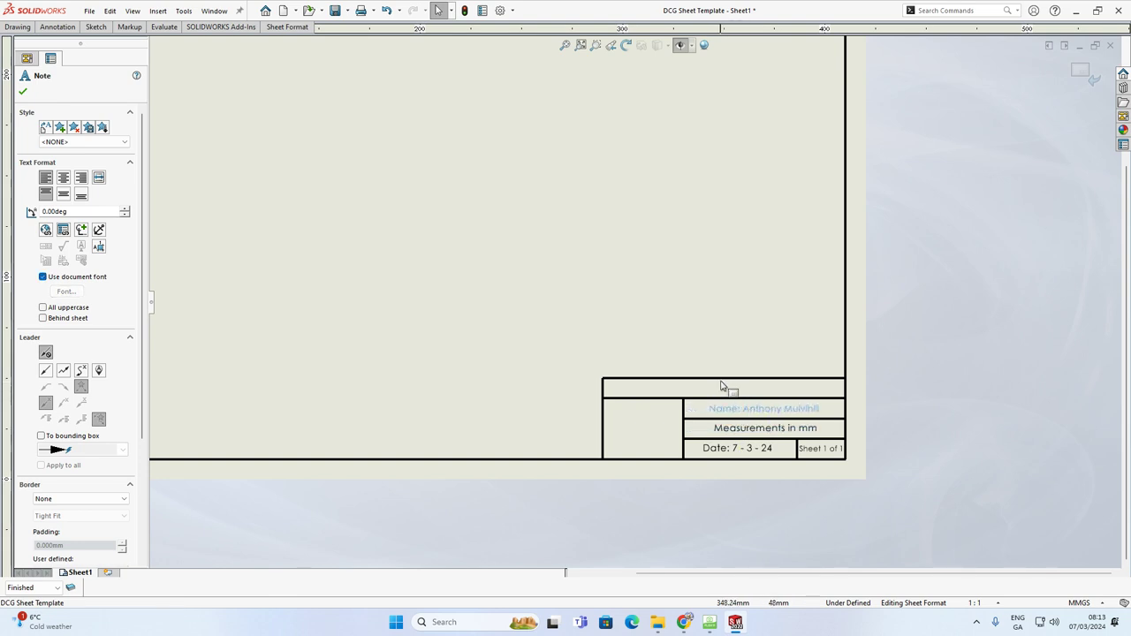
key("Escape")
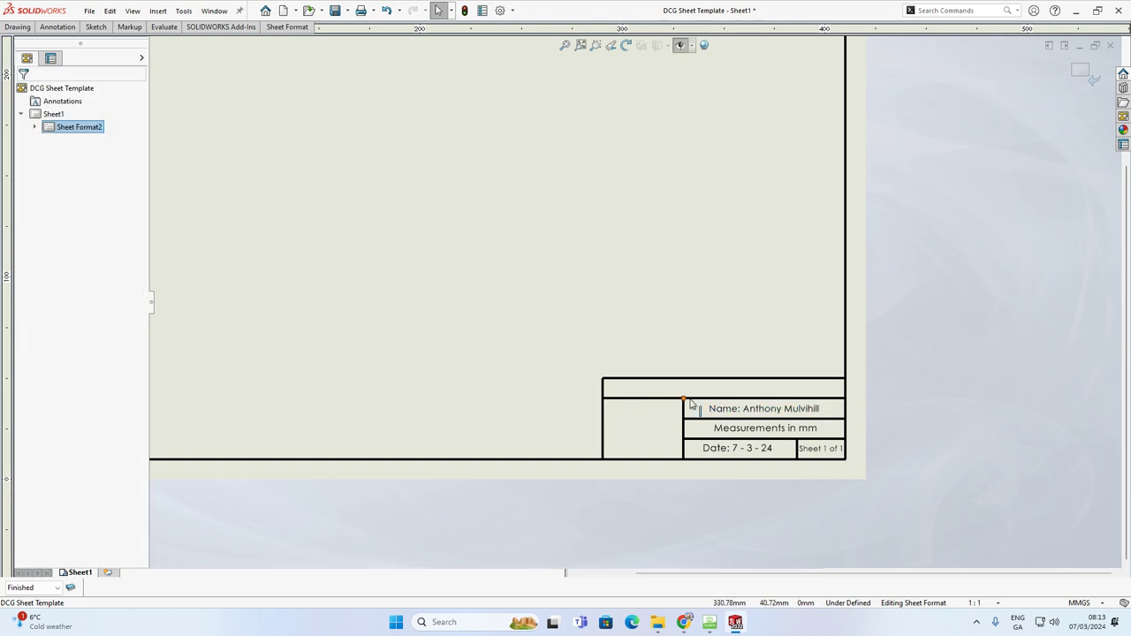
Add a note reading "DCG Desk Lamp Project" in the empty top row of the title block.
left_click(57, 28)
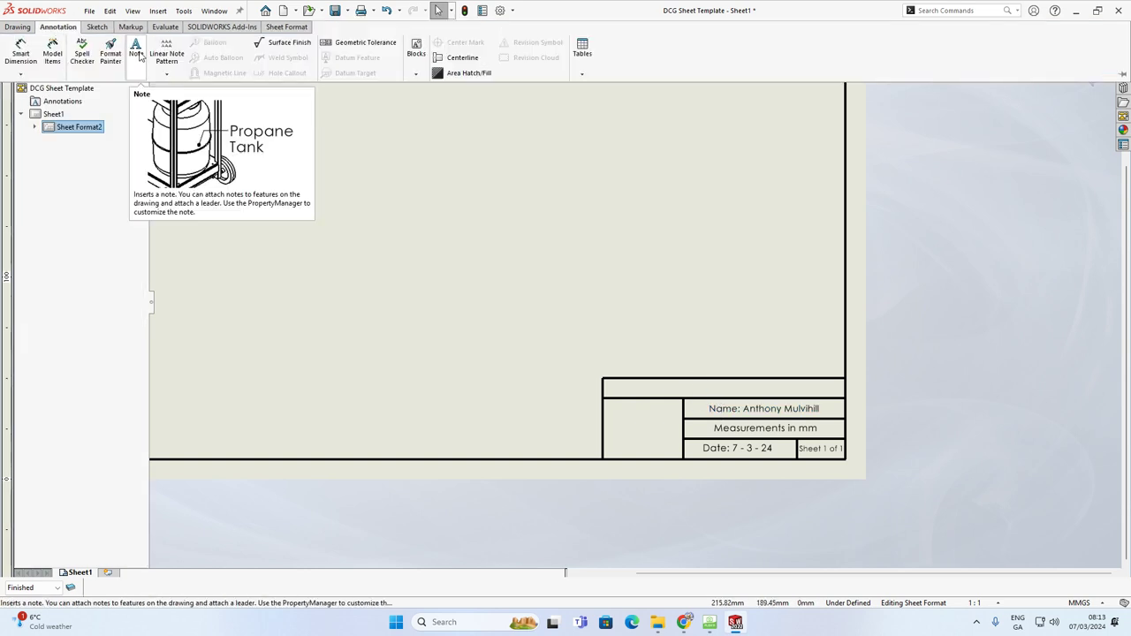
left_click(137, 53)
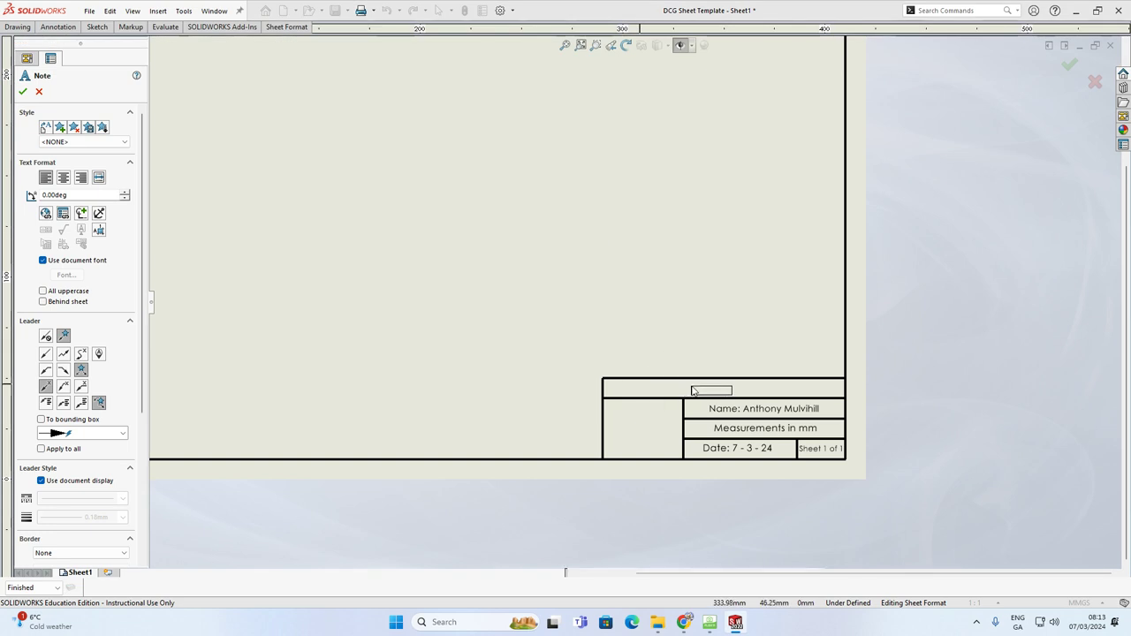
left_click(694, 389)
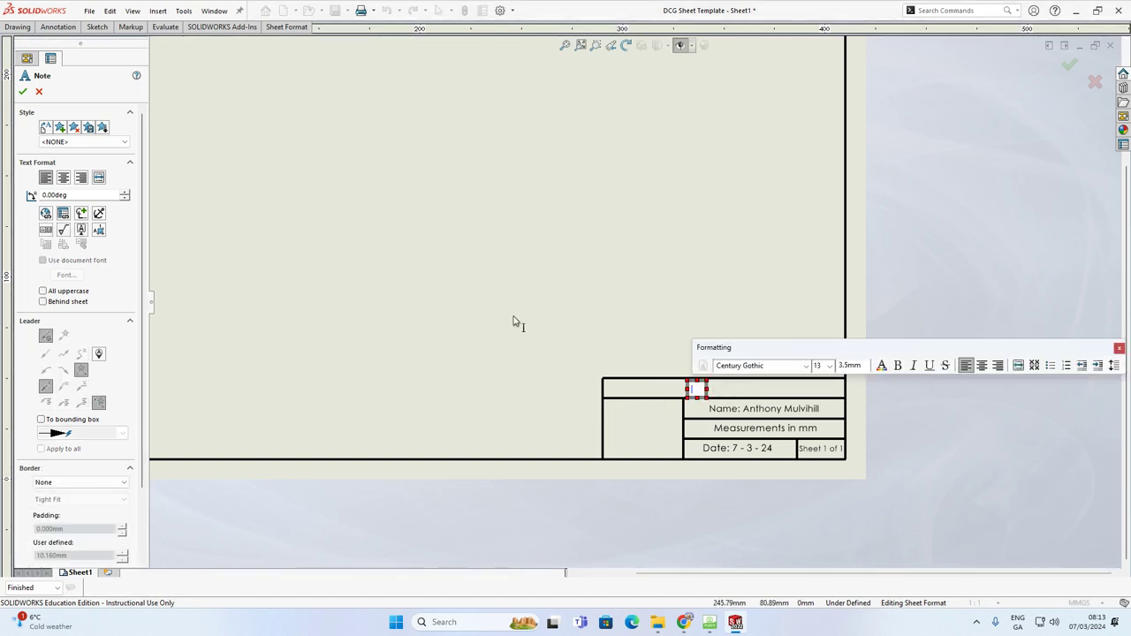
type("DC")
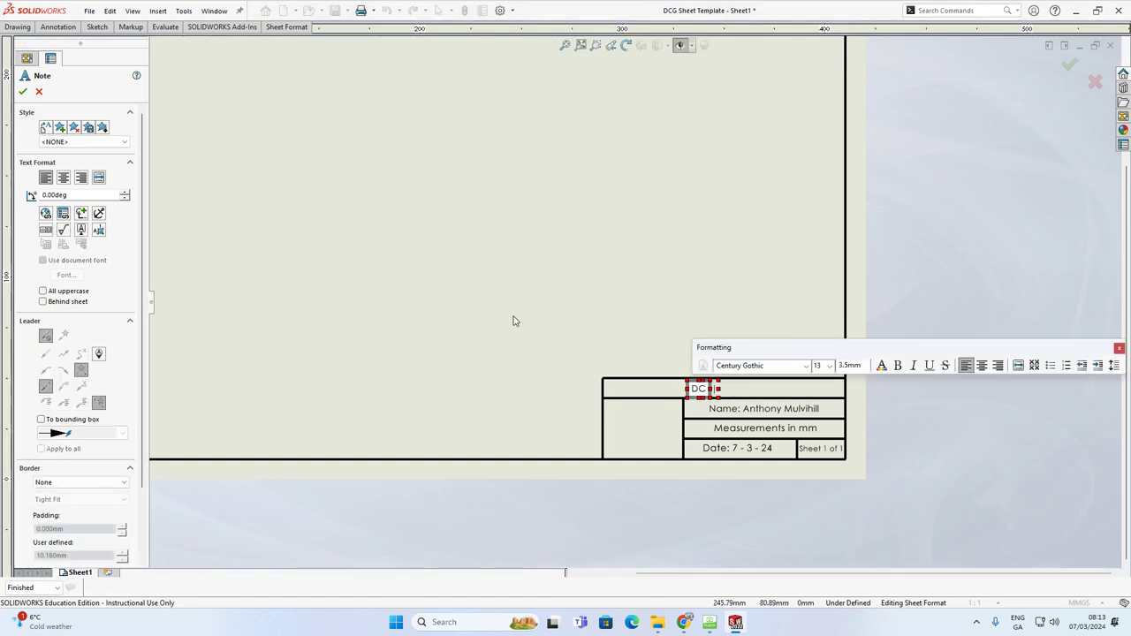
type("G DESK")
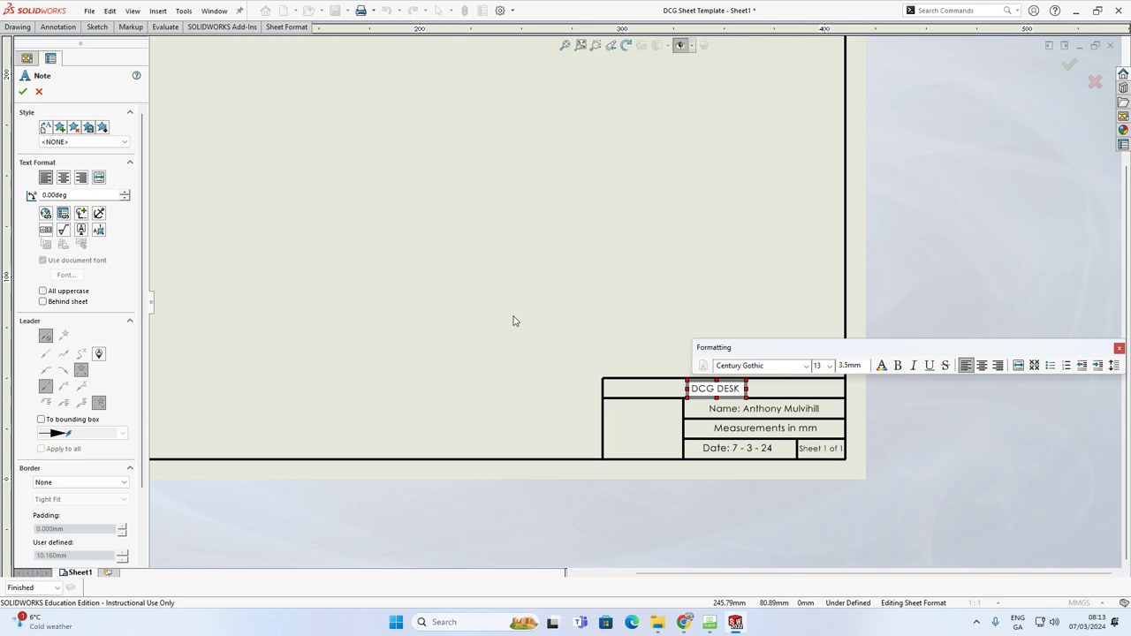
key("BackSpace")
key("BackSpace")
type("esk Lamp P")
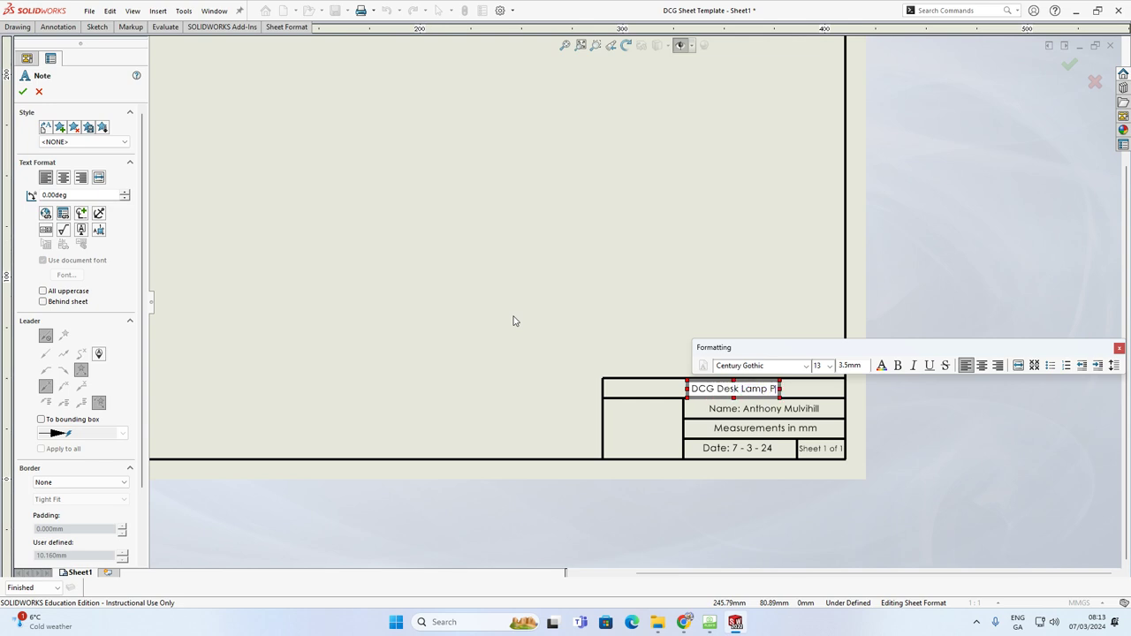
type("roject")
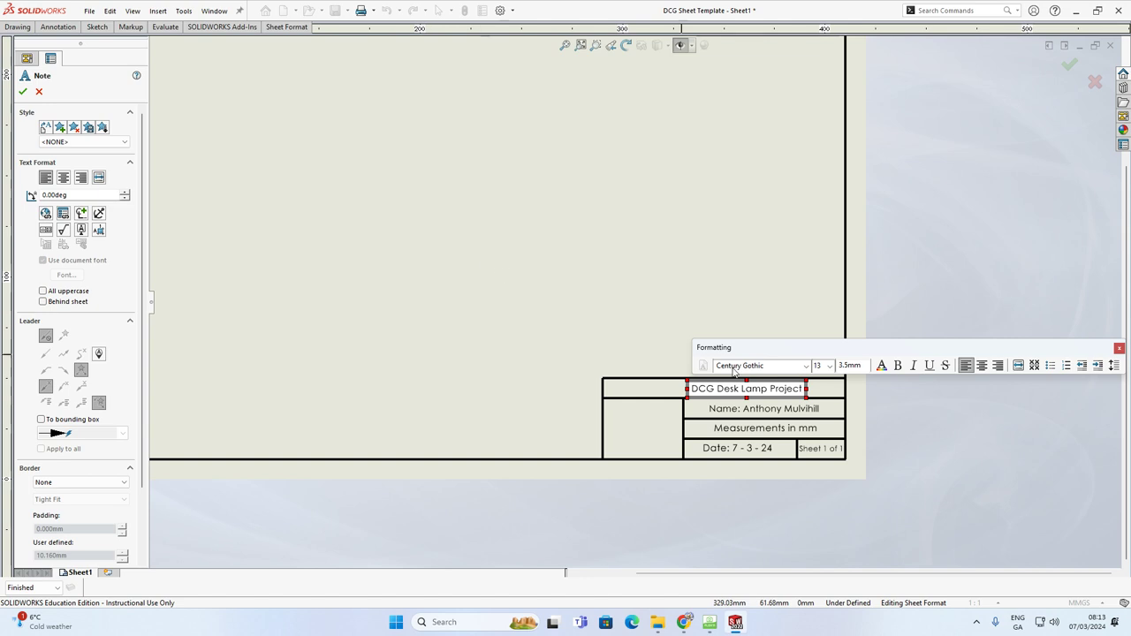
Set the whole project title note to font size 18 and finish placing notes.
key("shift+Left")
key("shift+Left")
key("shift+Left")
key("shift+Left")
key("shift+Left")
key("shift+Left")
key("shift+Left")
key("shift+Left")
key("shift+Left")
key("shift+Left")
key("shift+Left")
key("shift+Left")
key("shift+Left")
key("shift+Left")
key("shift+Left")
key("shift+Left")
key("shift+Left")
key("shift+Left")
key("shift+Left")
key("shift+Left")
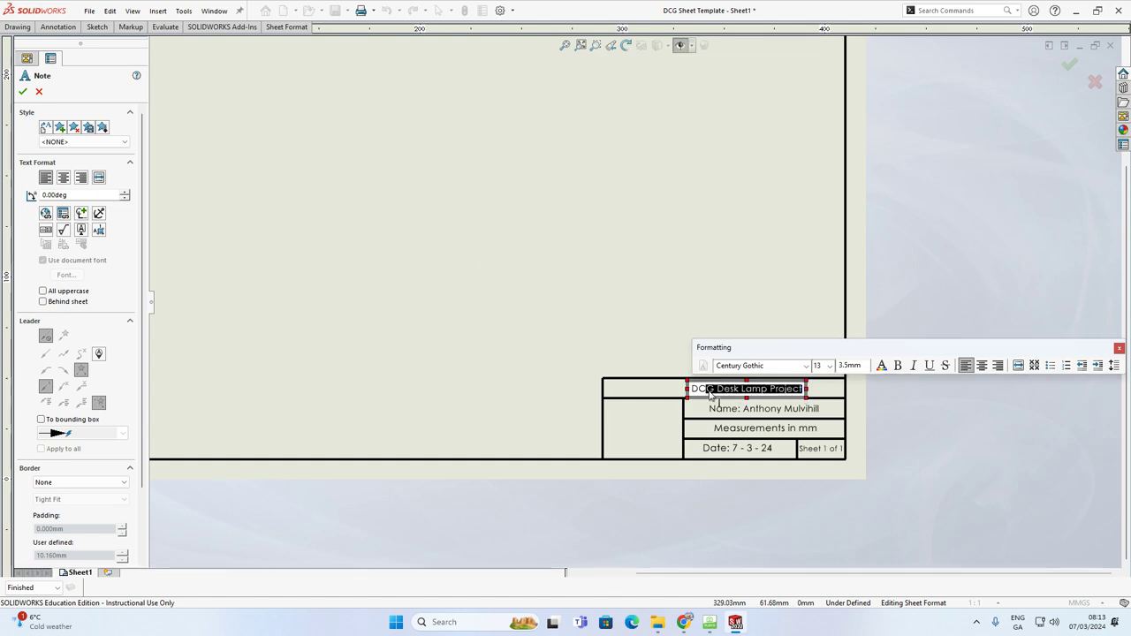
left_click(833, 369)
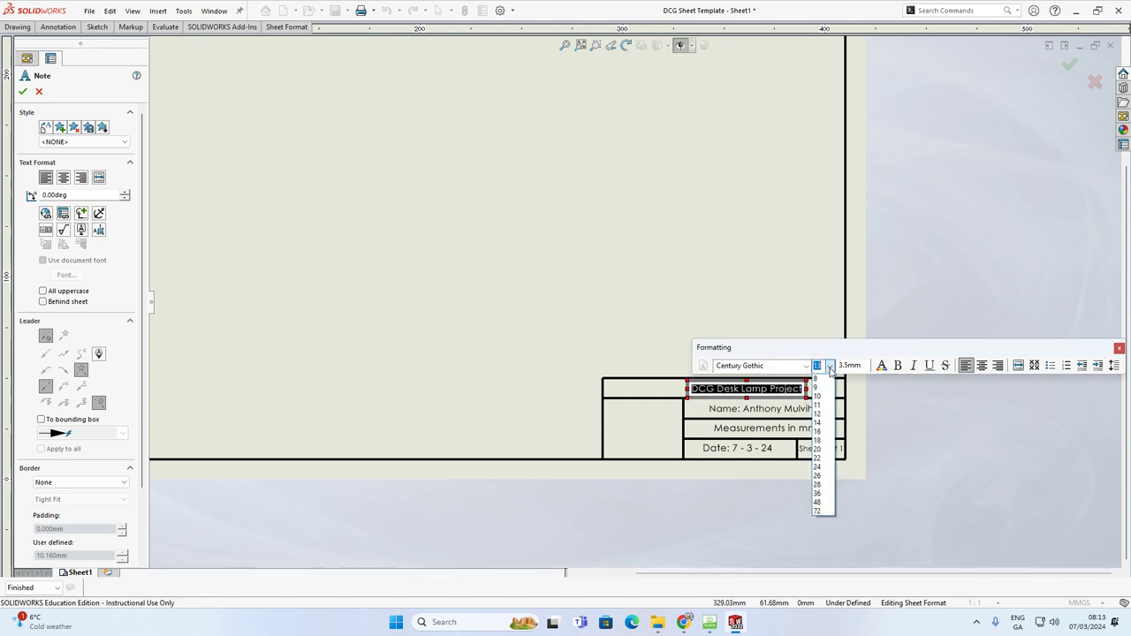
left_click(821, 444)
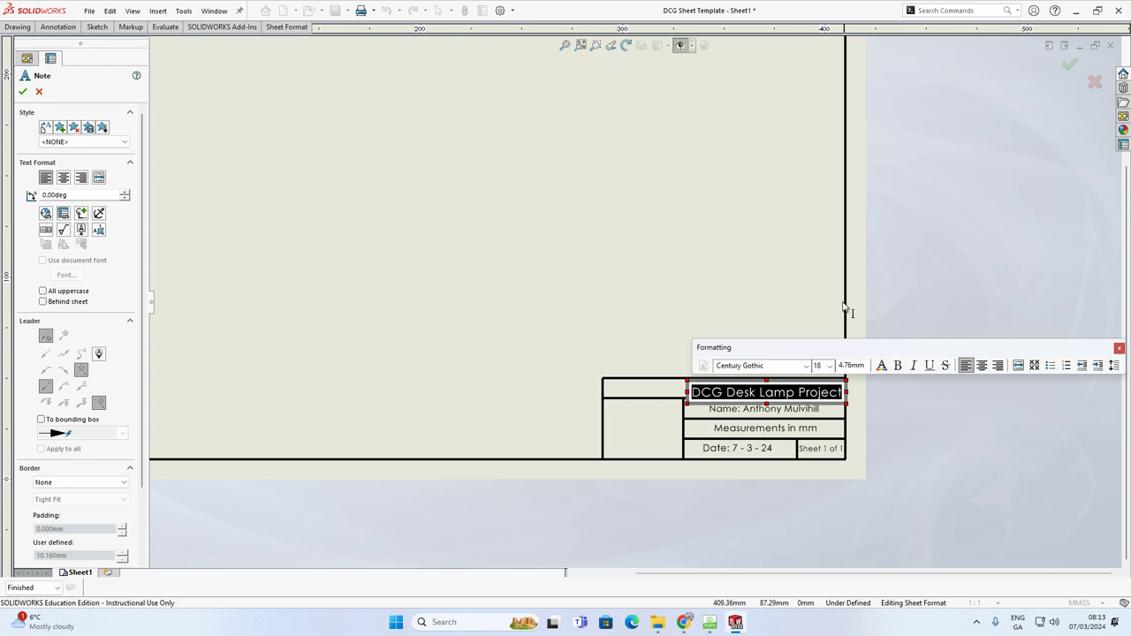
left_click(795, 319)
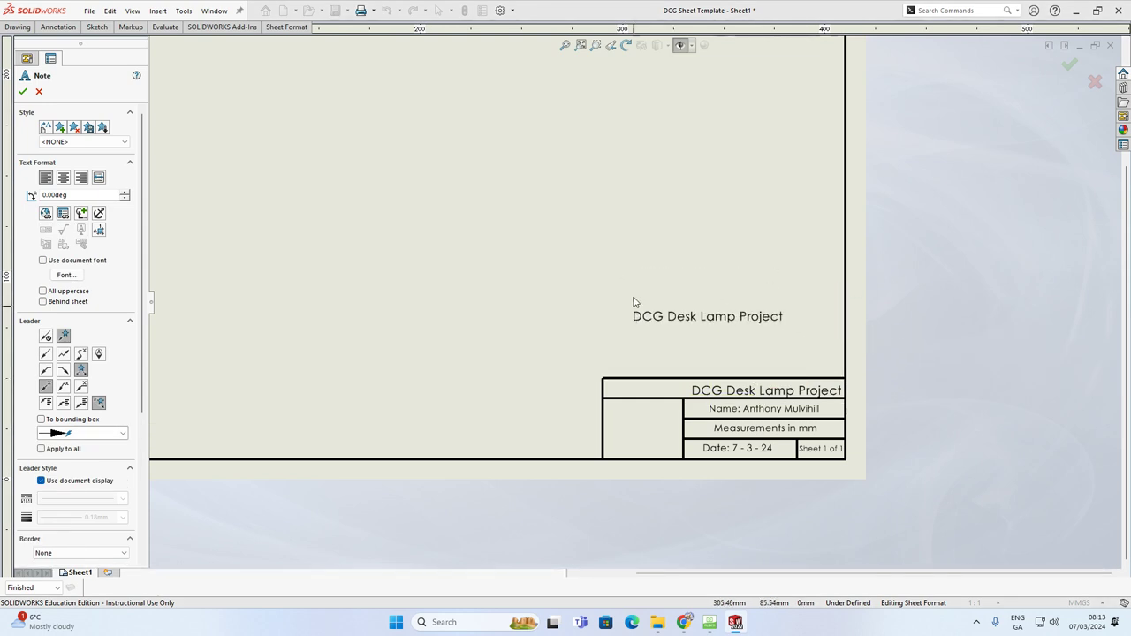
key("Escape")
Centre the project title note in the title block's top row and exit sheet format editing.
left_click_drag(744, 395, 708, 393)
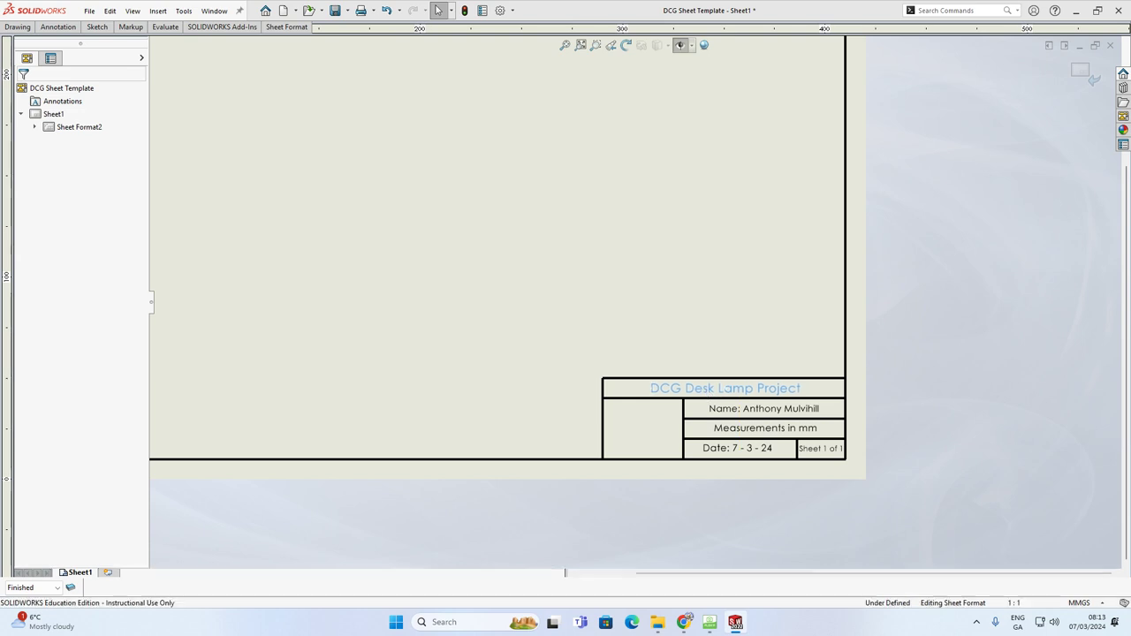
left_click(724, 348)
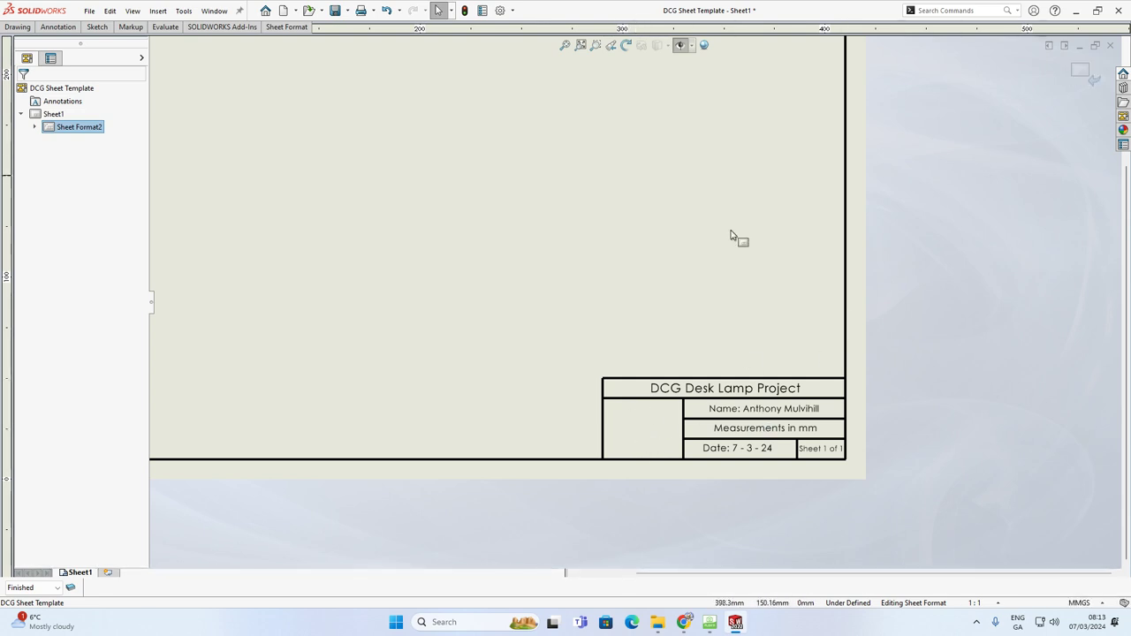
left_click(1089, 76)
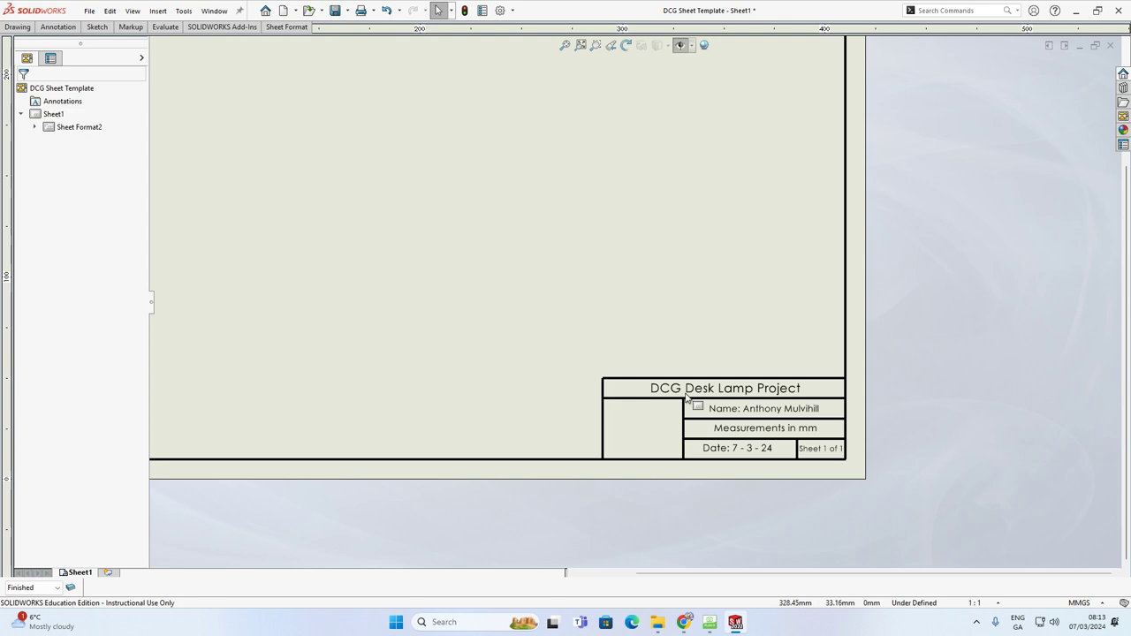
scroll(686, 309, "up", 3)
scroll(436, 138, "down", 1)
left_click(745, 462)
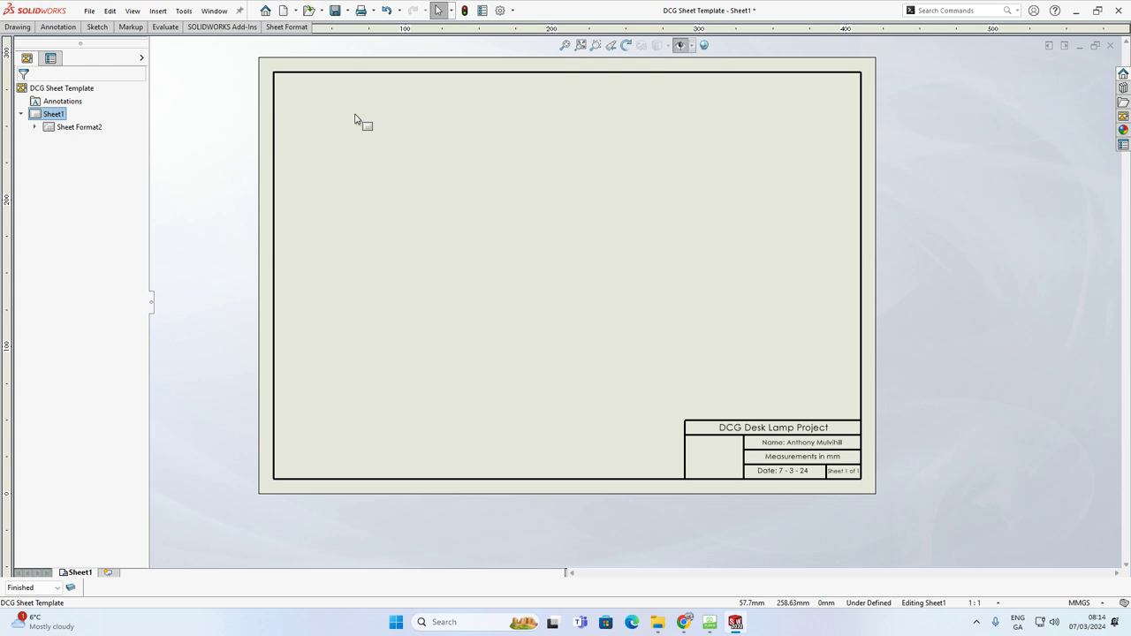
left_click(272, 27)
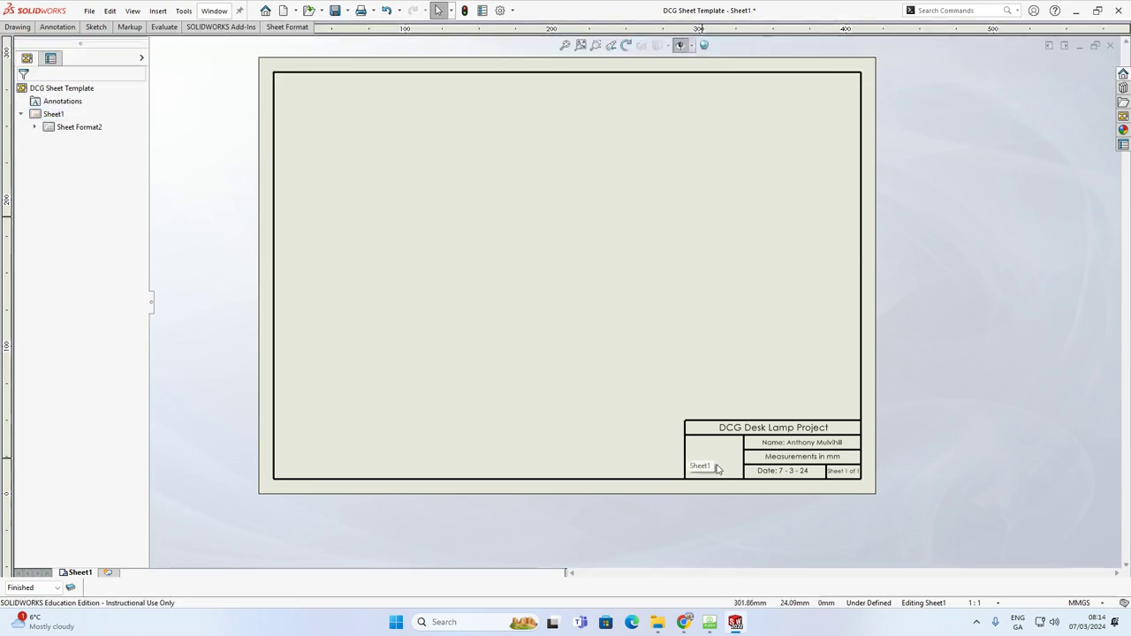
Switch to the Chrome new tab window and search the web for "Loreto Secondary School Crest".
mouse_move(691, 626)
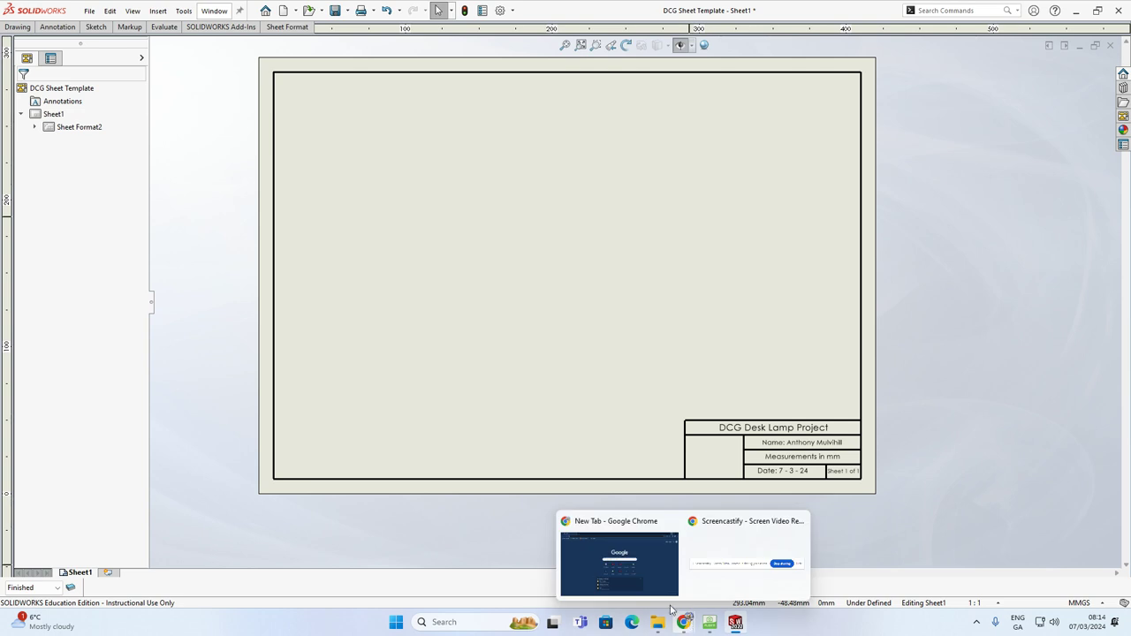
left_click(647, 582)
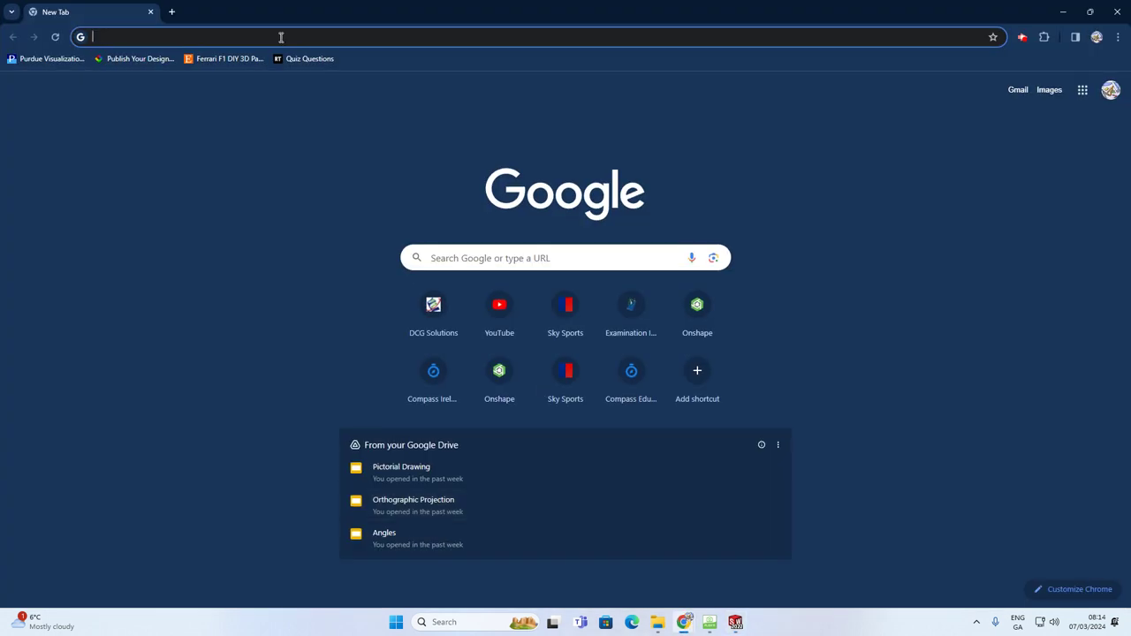
left_click(281, 37)
type("Lo")
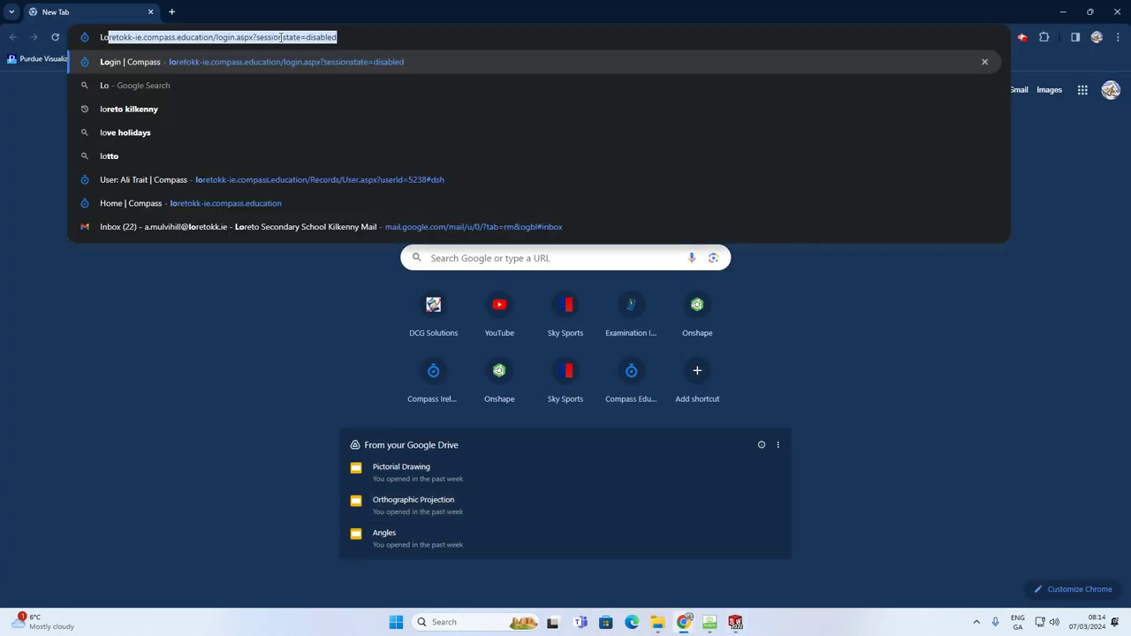
type("reto Sec")
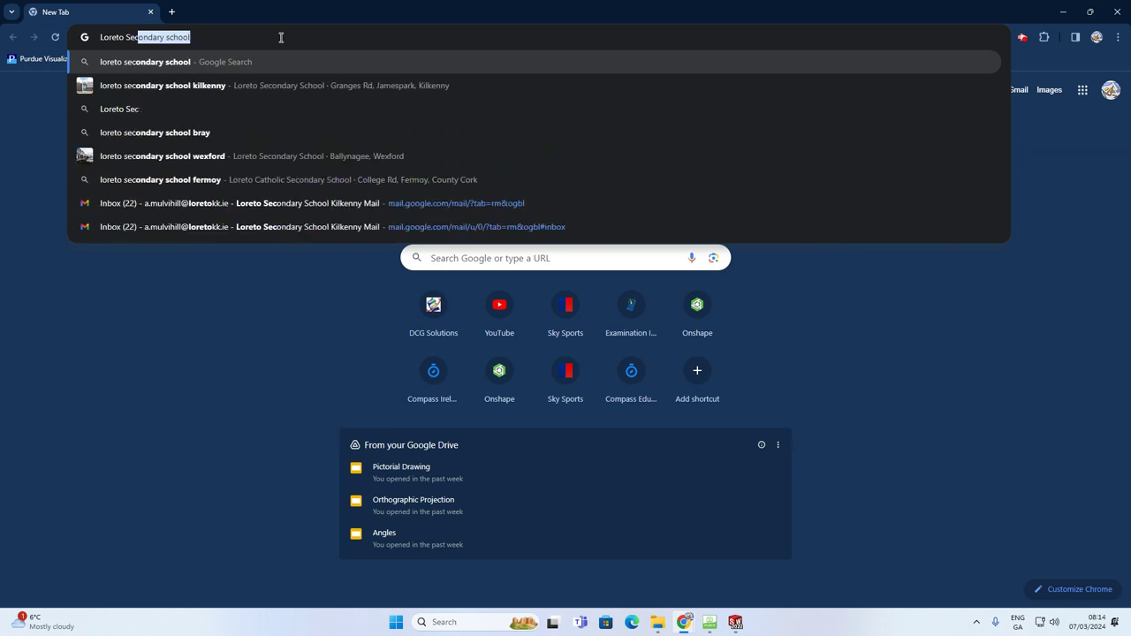
type("ondary School")
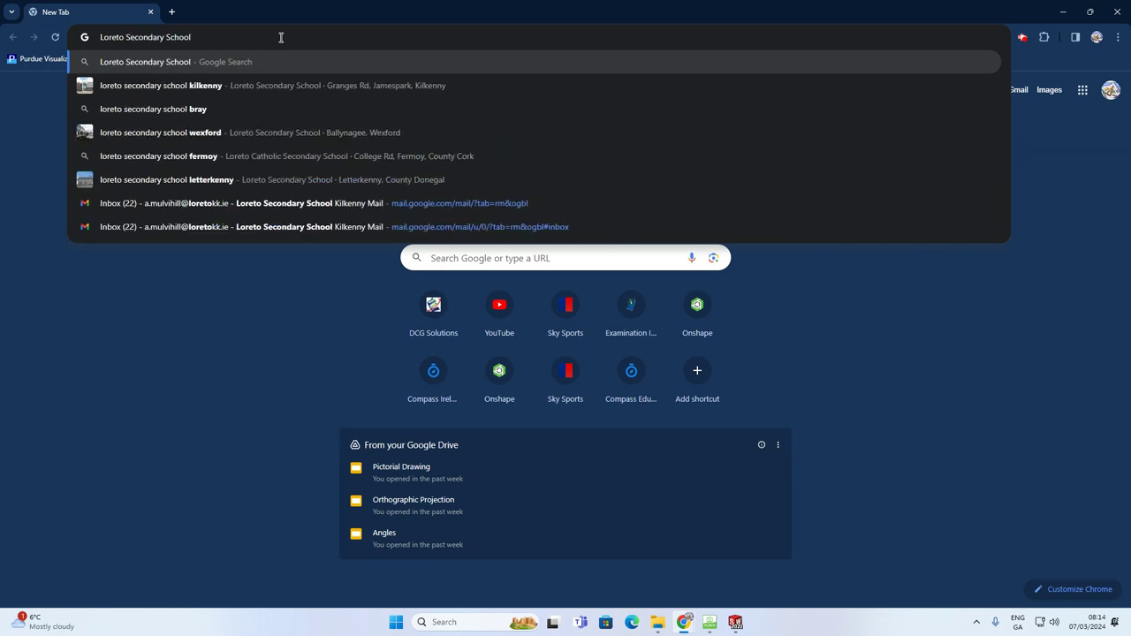
type(" Crest")
key("Return")
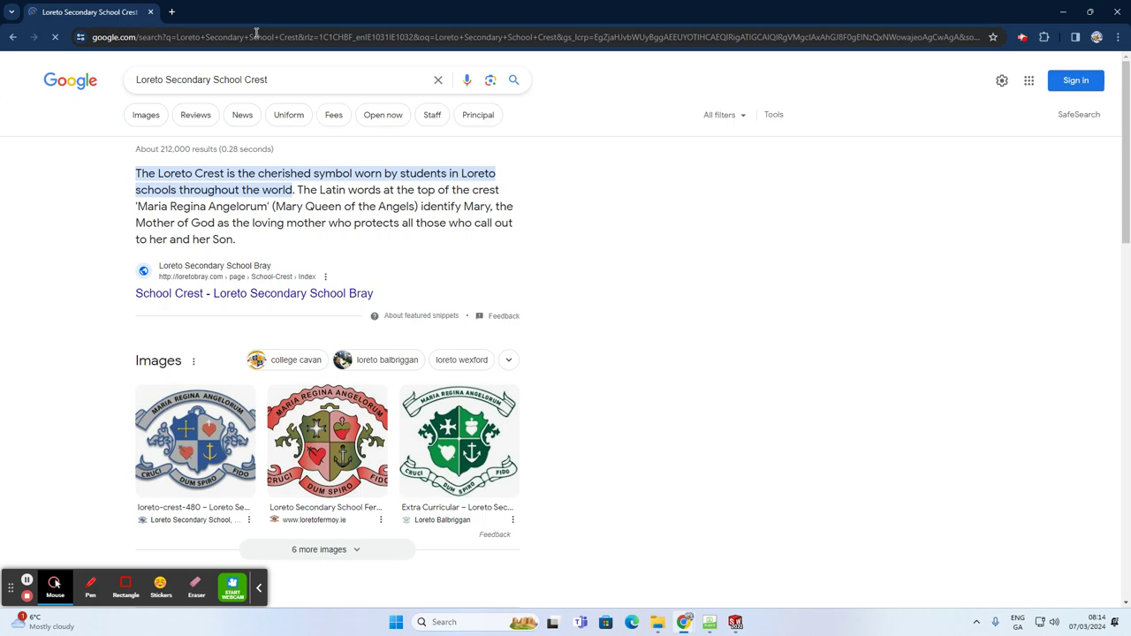
Preview the Loreto Secondary School, Kilkenny crest among the image results and return to the general search results.
left_click(145, 114)
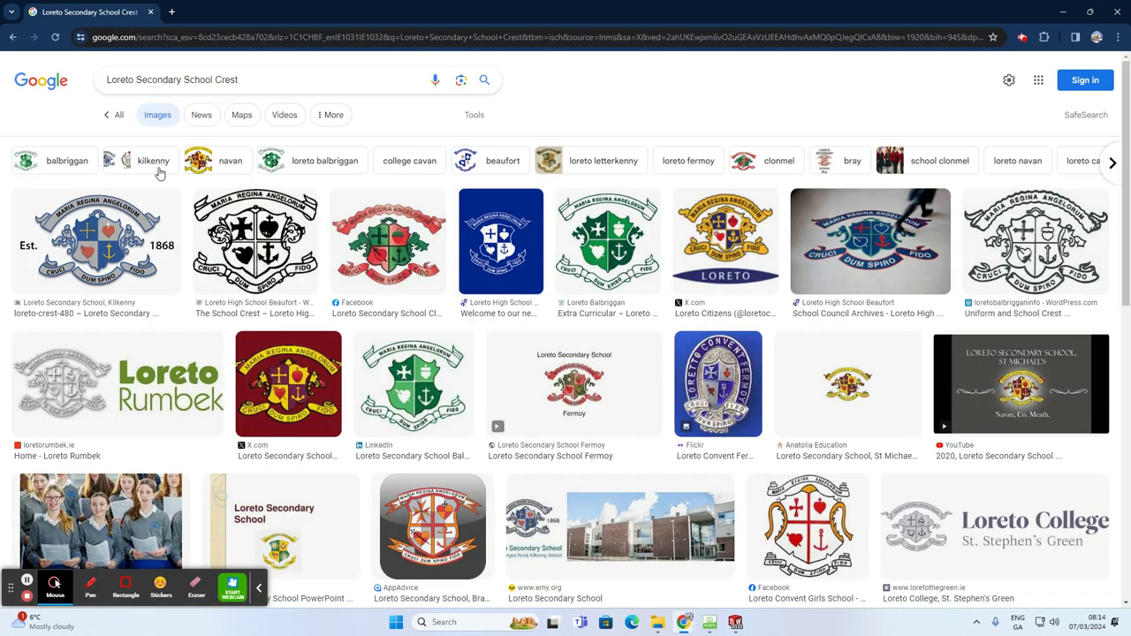
left_click(124, 236)
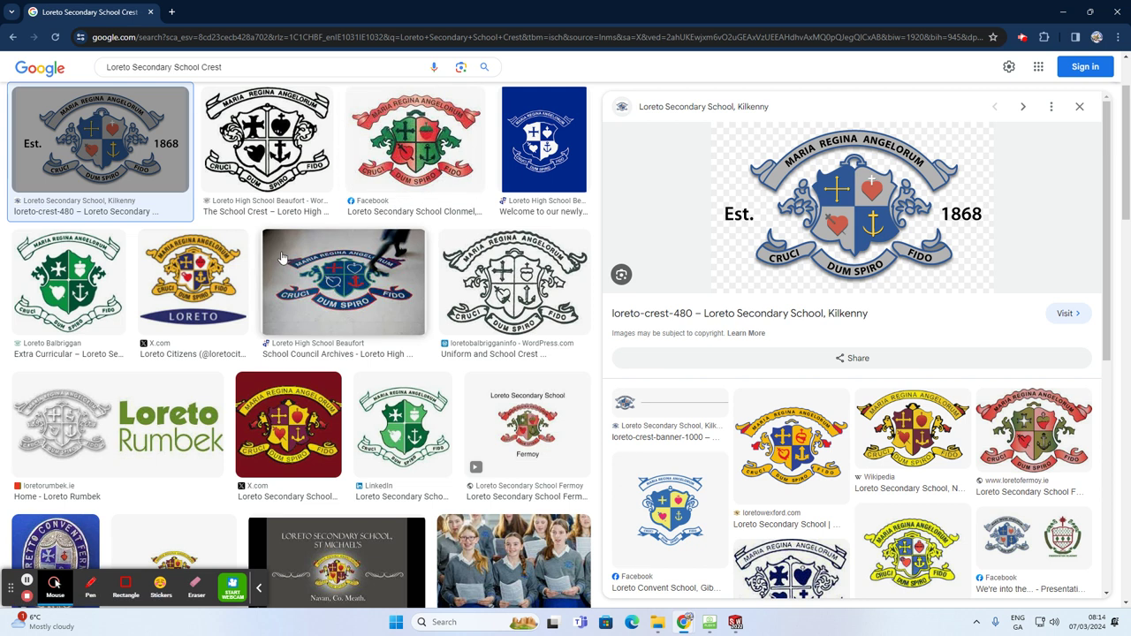
scroll(327, 168, "up", 2)
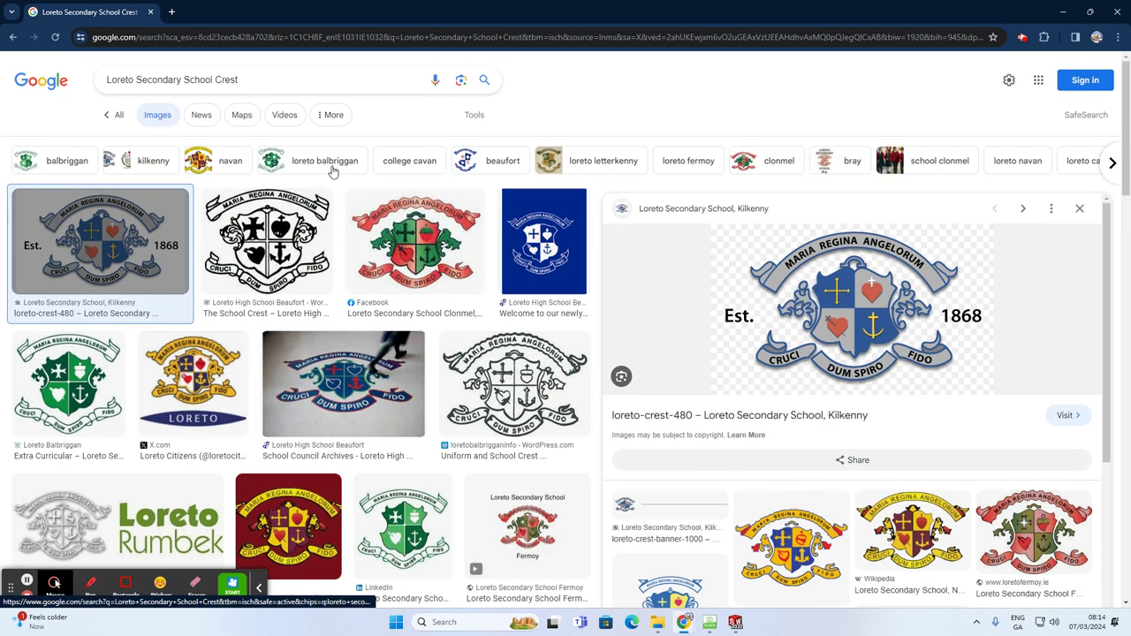
left_click(116, 115)
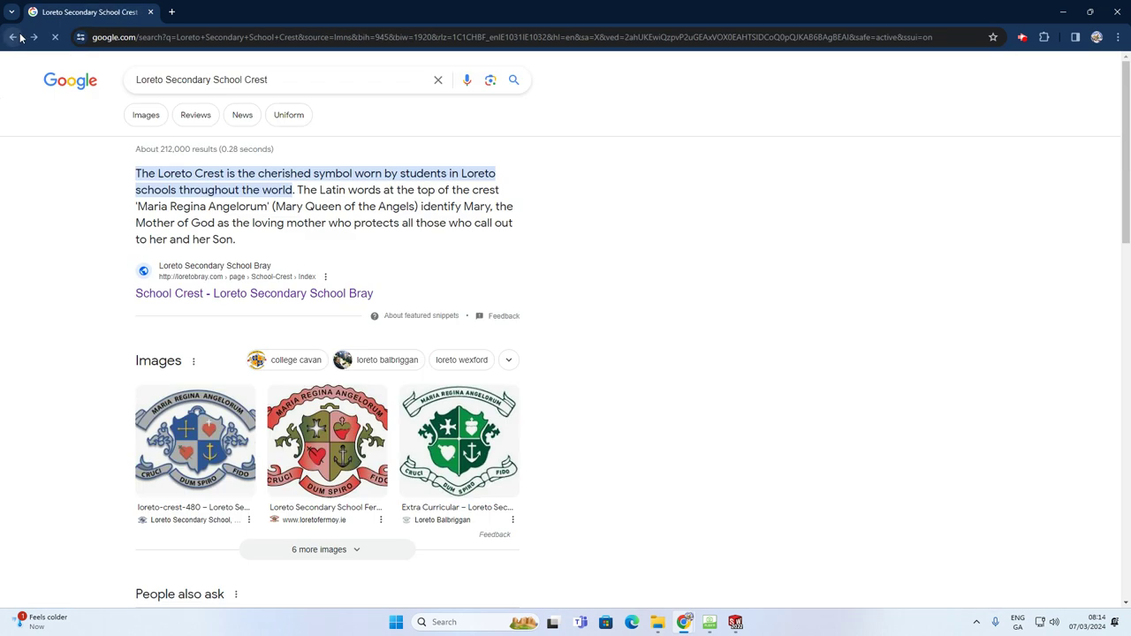
scroll(250, 333, "down", 2)
scroll(250, 333, "up", 2)
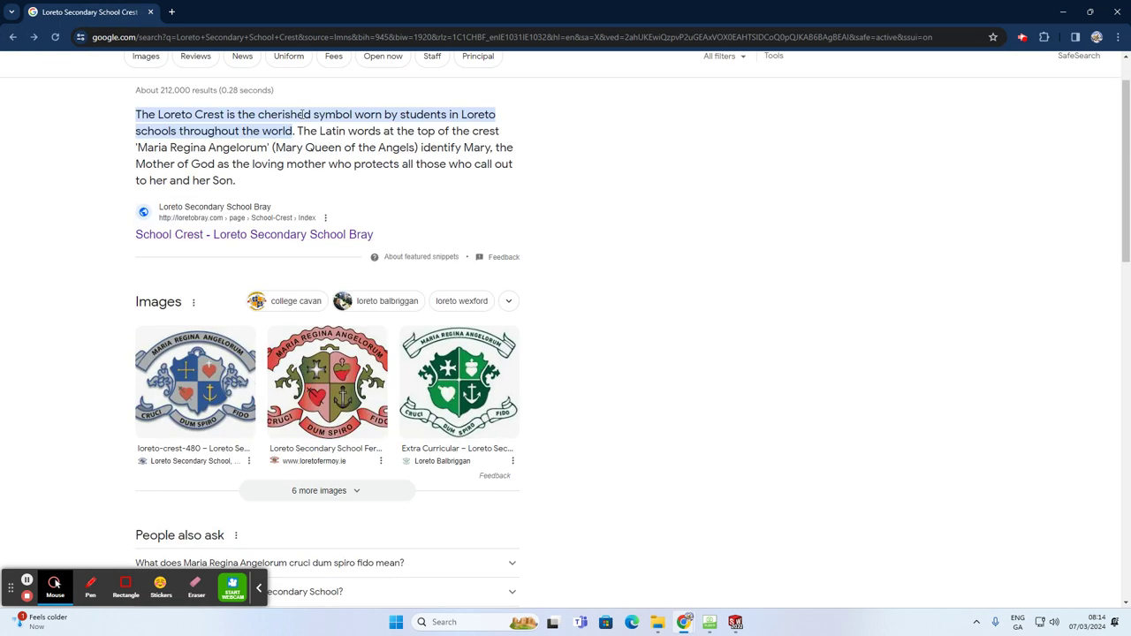
Change the web search to "loreto secondary school kilkenny".
left_click(274, 81)
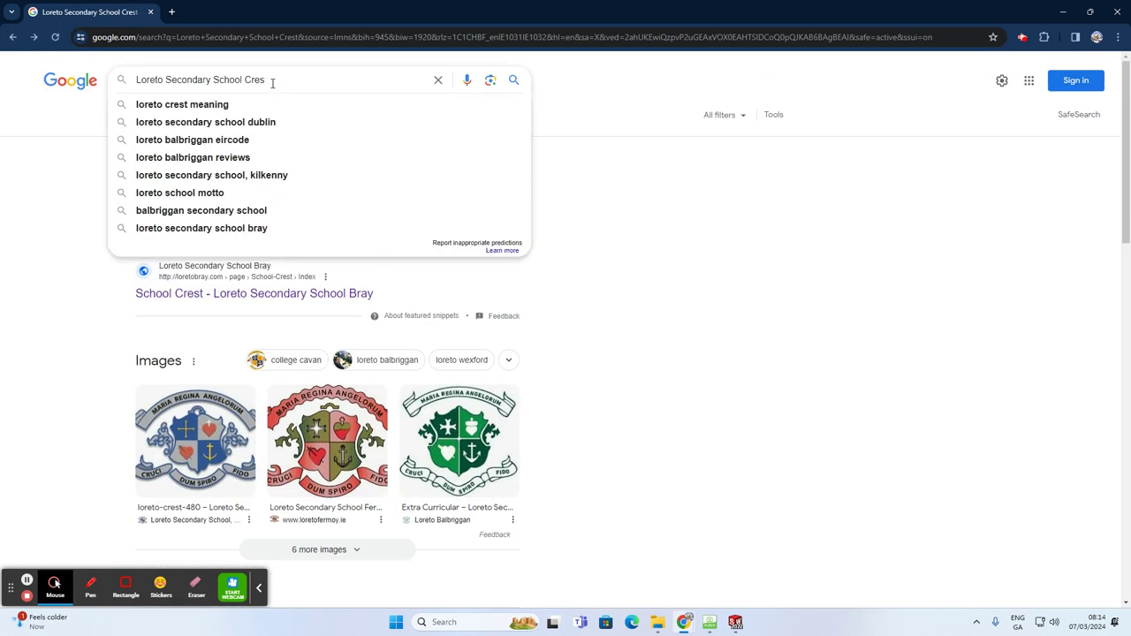
key("BackSpace")
key("BackSpace")
key("BackSpace")
key("BackSpace")
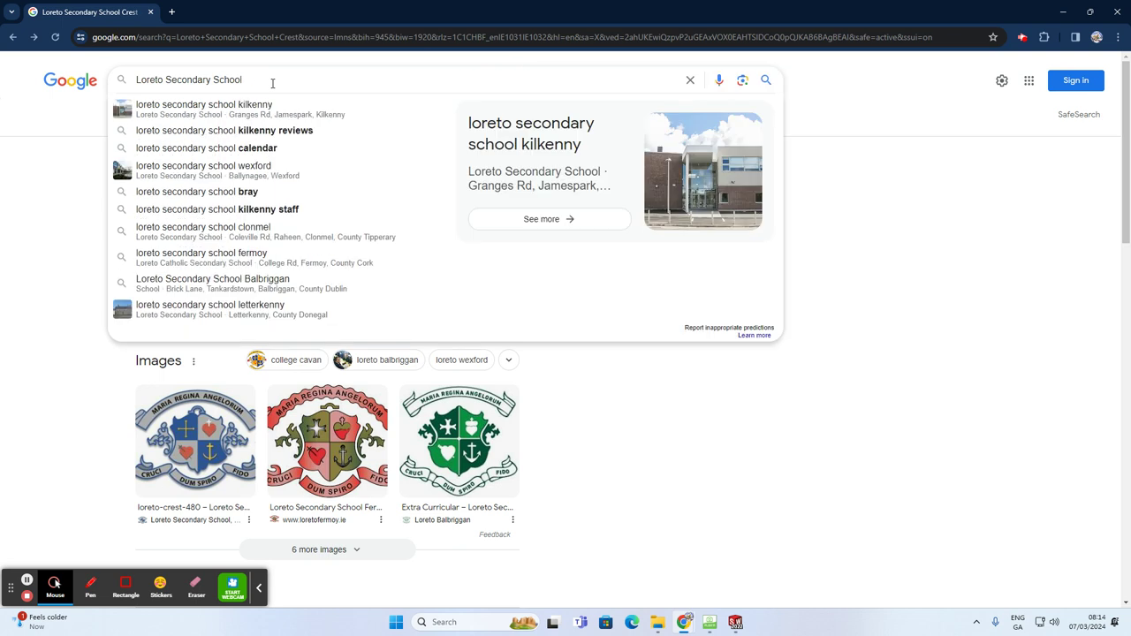
key("Down")
key("Return")
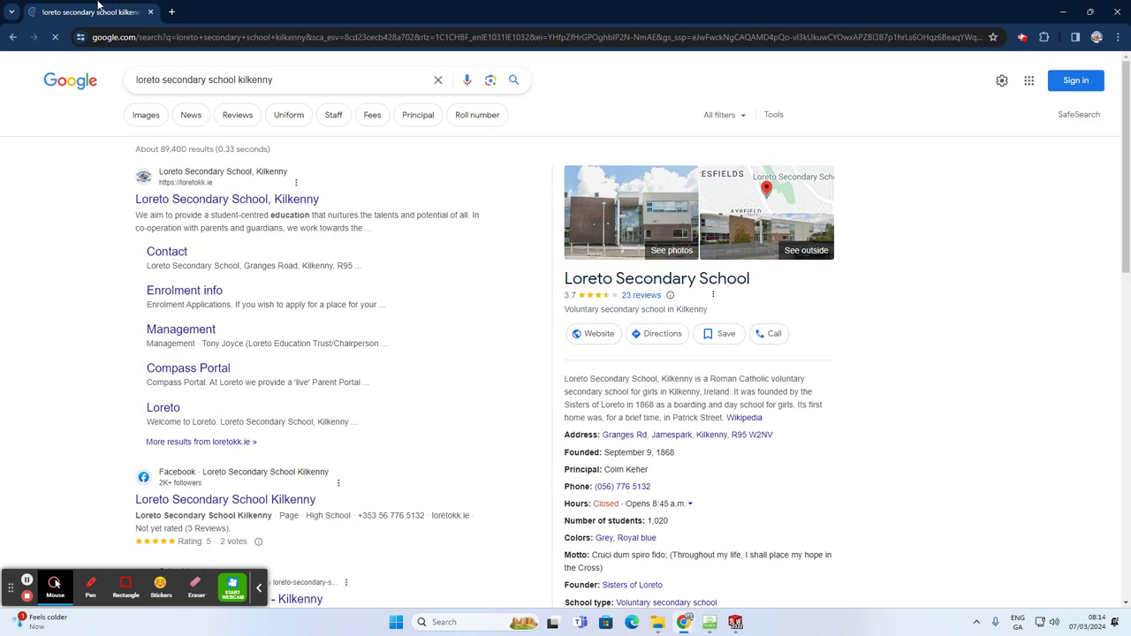
Open the Loreto Secondary School, Kilkenny website and look through its home page for a usable crest.
left_click(196, 199)
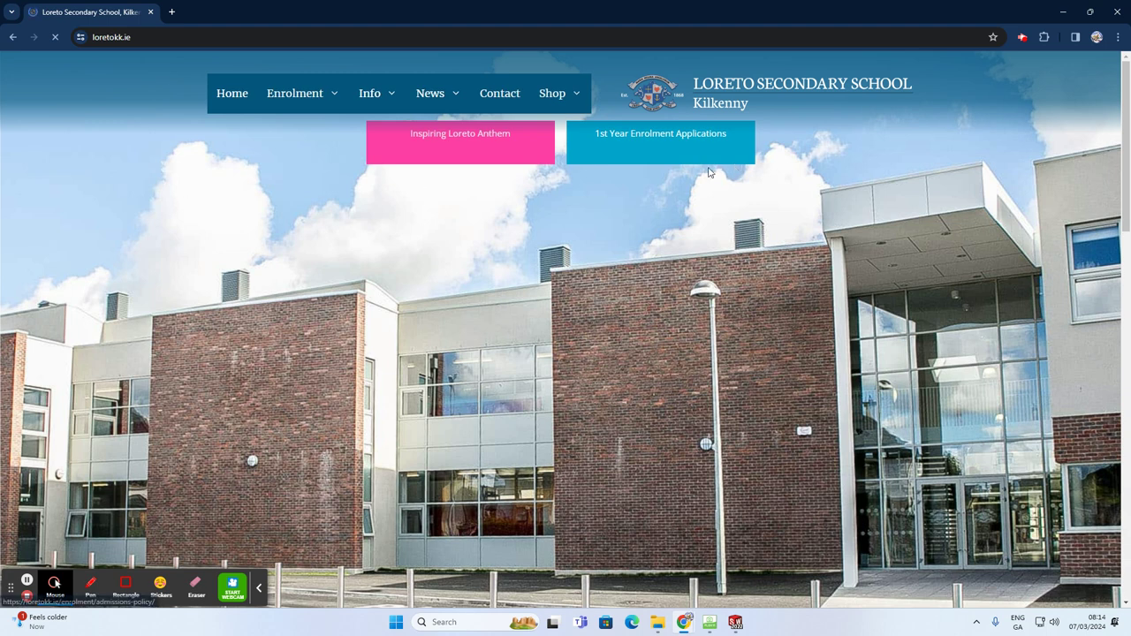
scroll(745, 166, "down", 10)
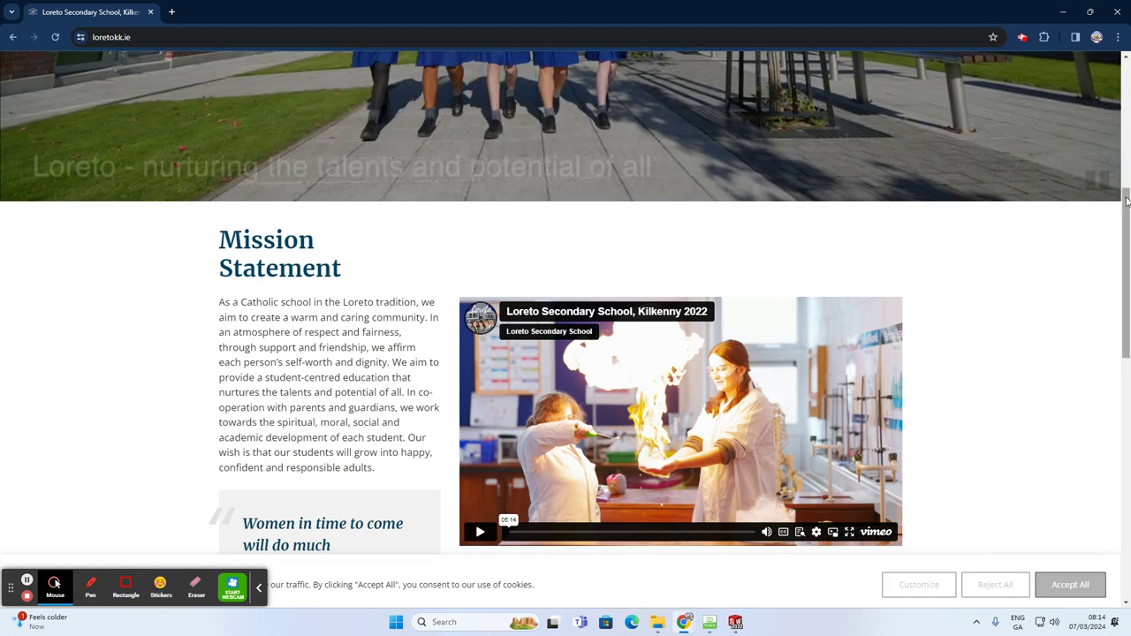
left_click_drag(1125, 198, 1126, 62)
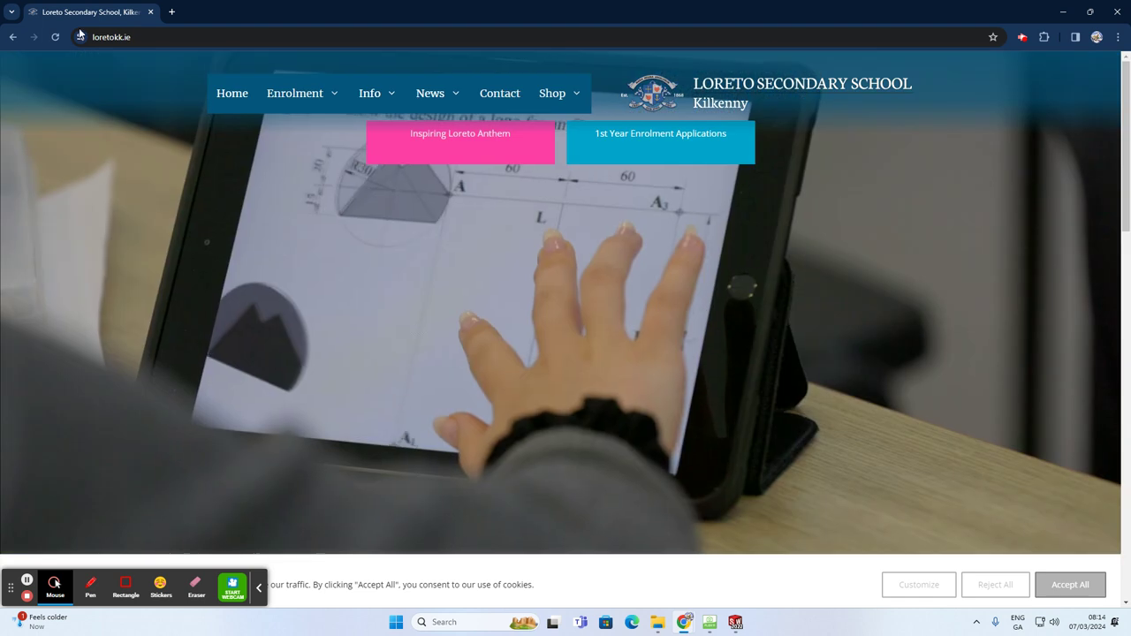
Return to the Kilkenny school search and show its image results.
left_click(12, 37)
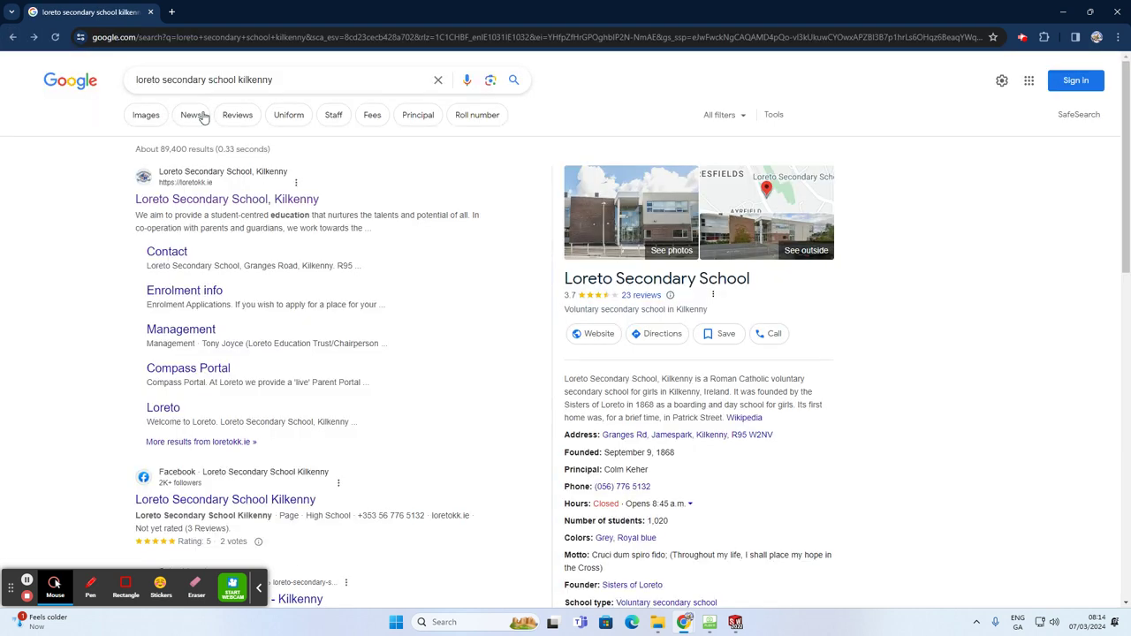
left_click(146, 119)
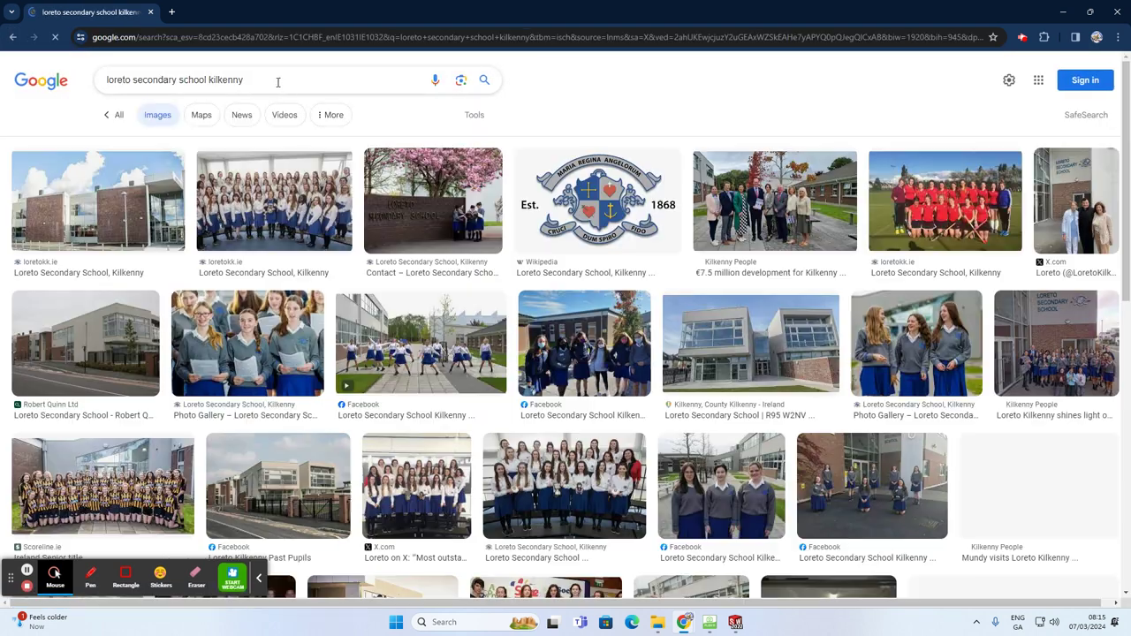
Preview the blue Loreto crest image result and open its Wikipedia article at the crest in the infobox.
left_click(278, 81)
left_click(569, 186)
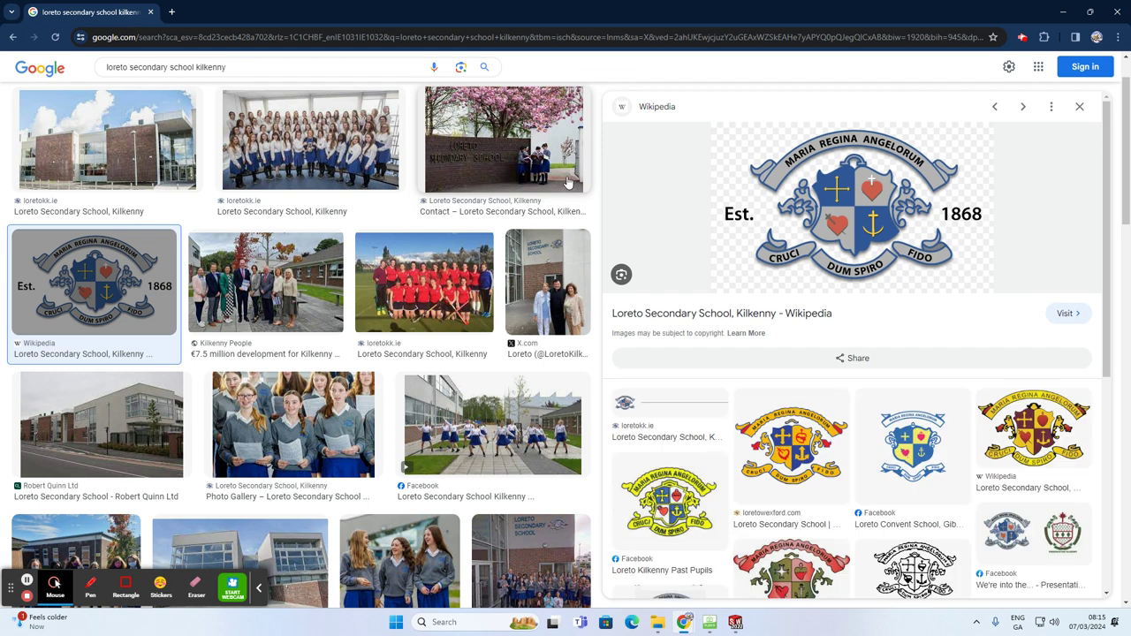
left_click(863, 212)
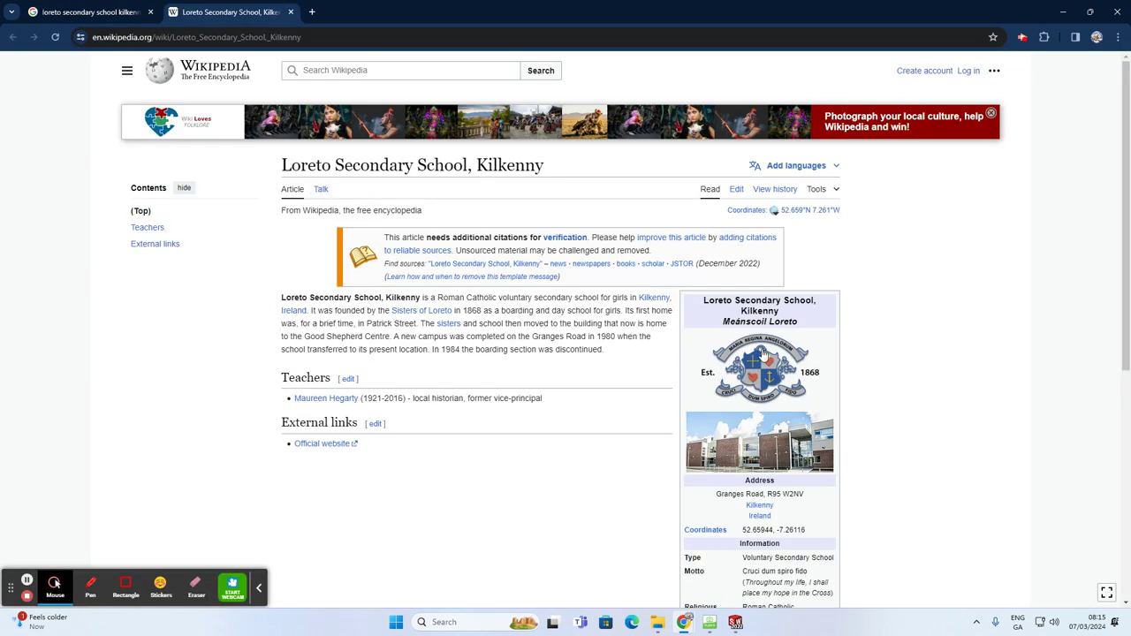
scroll(761, 362, "down", 1)
scroll(762, 362, "down", 1)
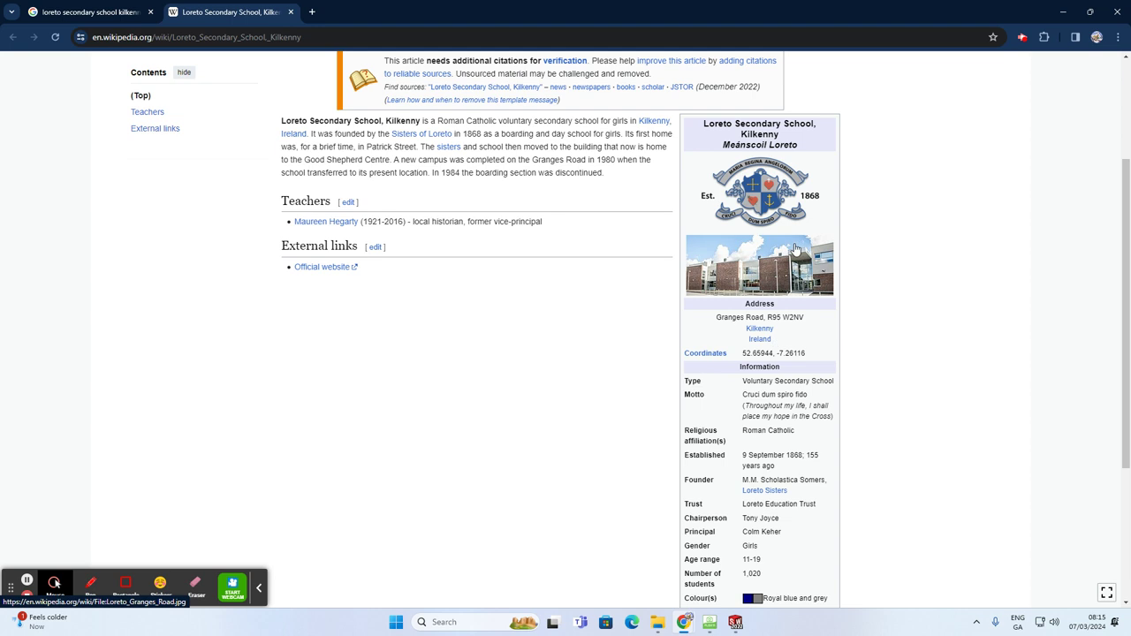
scroll(801, 199, "down", 1)
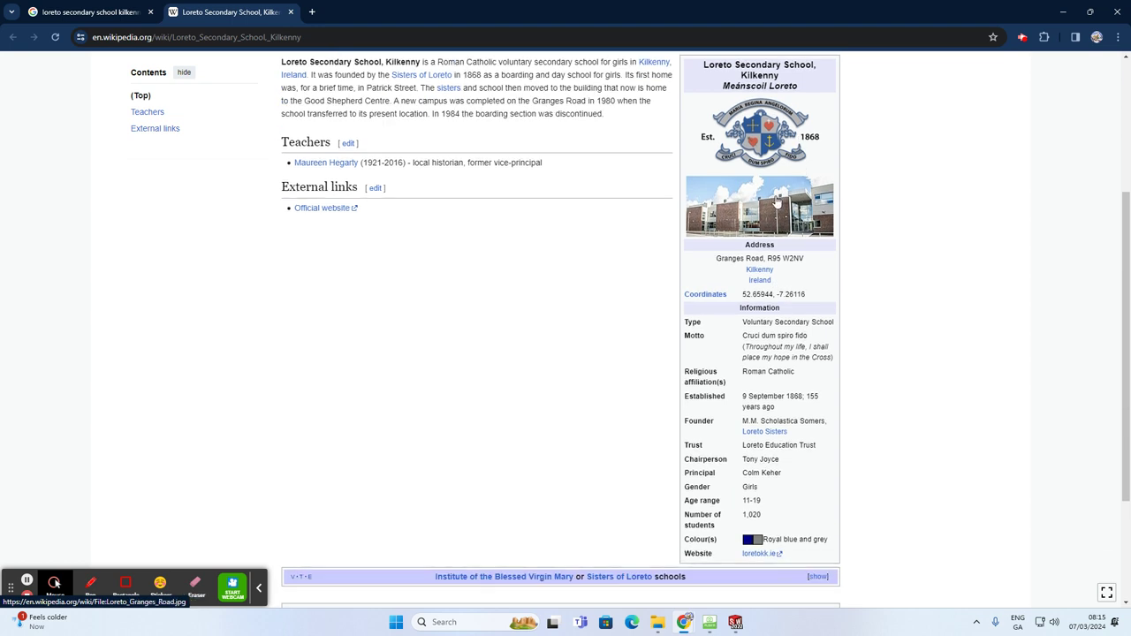
scroll(775, 203, "up", 1)
Capture a rectangular snip of the school crest on the Wikipedia page with Snipping Tool.
left_click(449, 622)
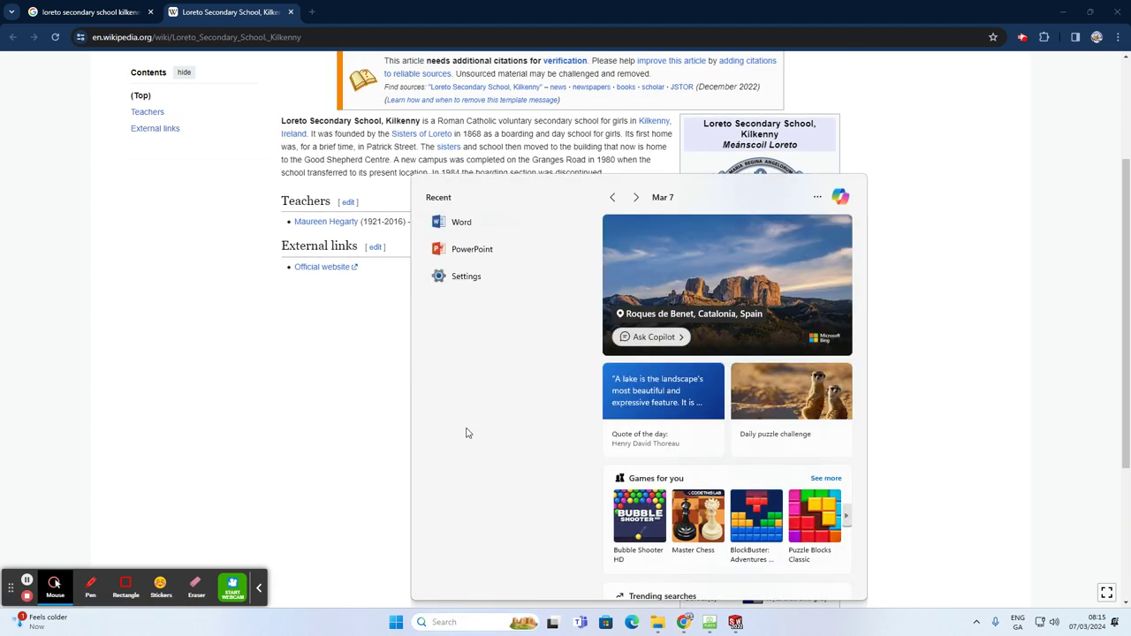
type("snip")
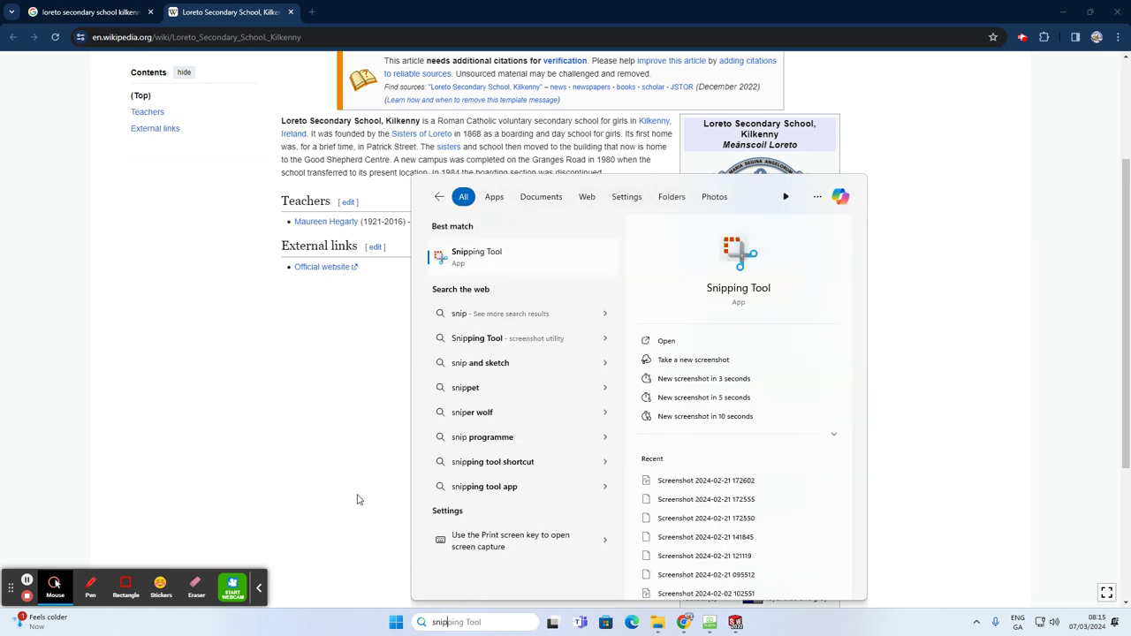
left_click(468, 258)
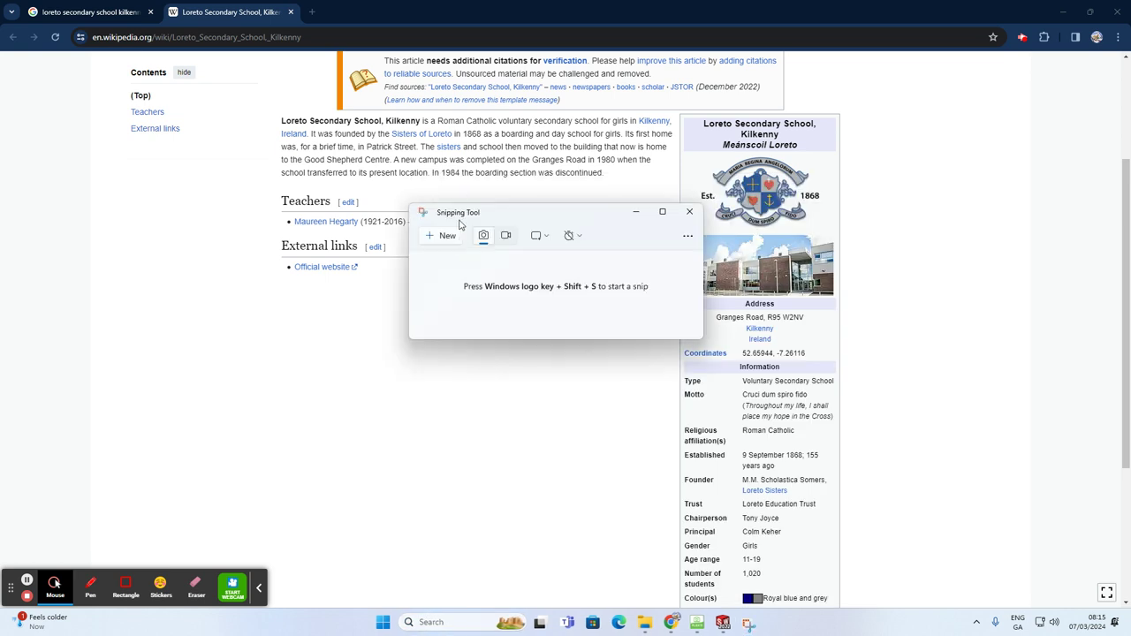
left_click(541, 236)
left_click(559, 241)
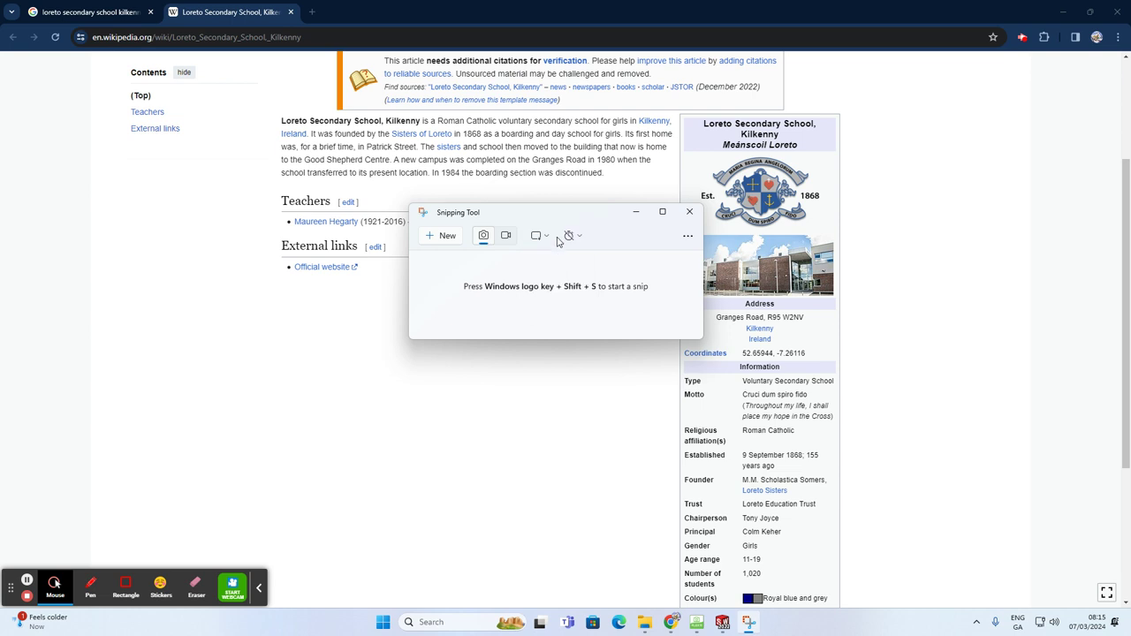
left_click(441, 236)
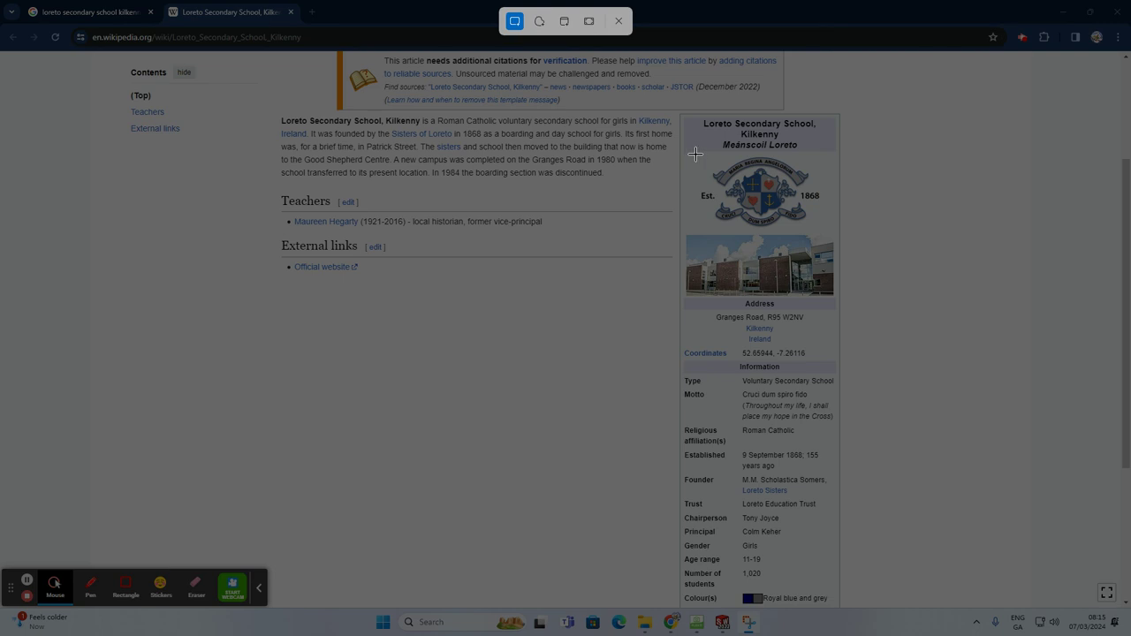
left_click_drag(698, 153, 819, 231)
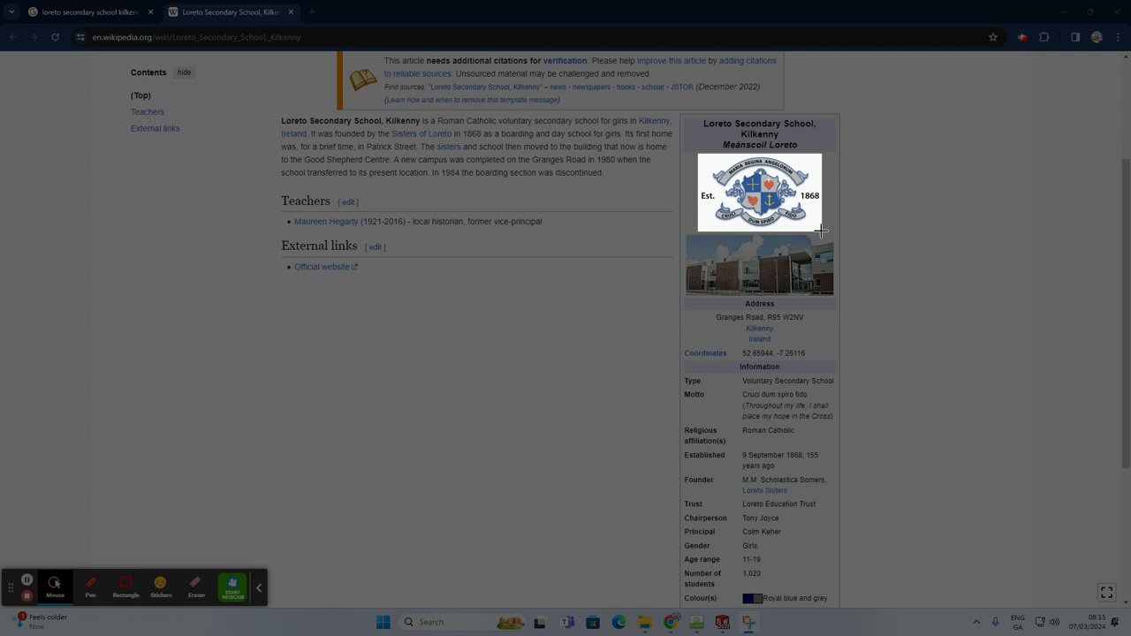
left_click_drag(821, 230, 822, 230)
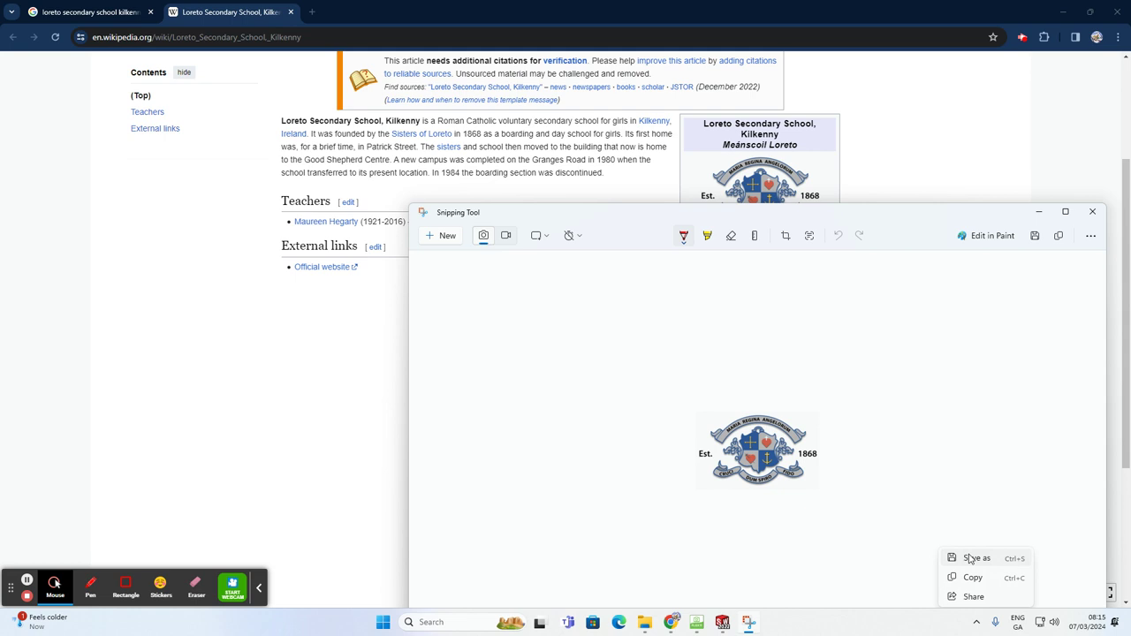
Save the crest snip to the Desktop as a PNG named "Loreto Crest" and close Snipping Tool.
left_click(972, 559)
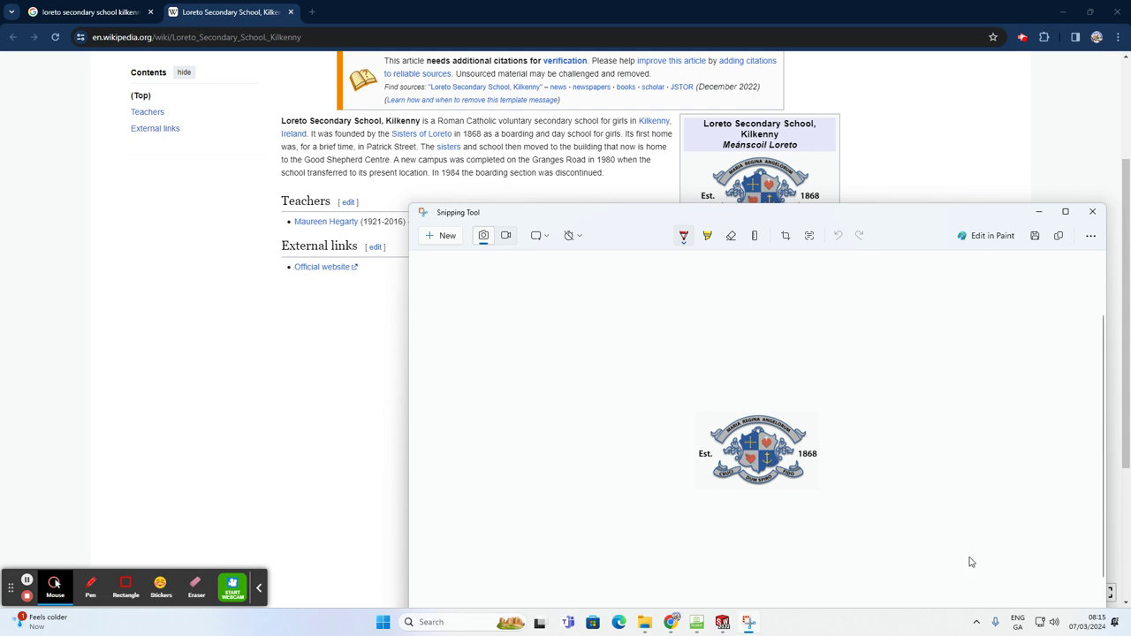
scroll(470, 356, "up", 3)
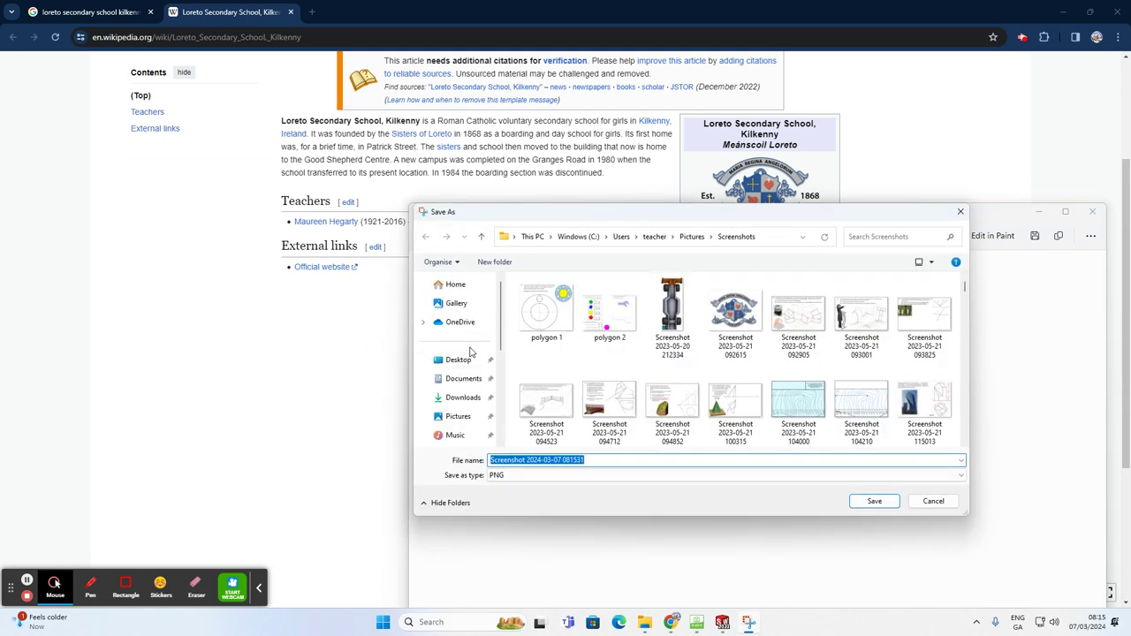
scroll(455, 356, "down", 3)
scroll(457, 345, "up", 3)
left_click(458, 319)
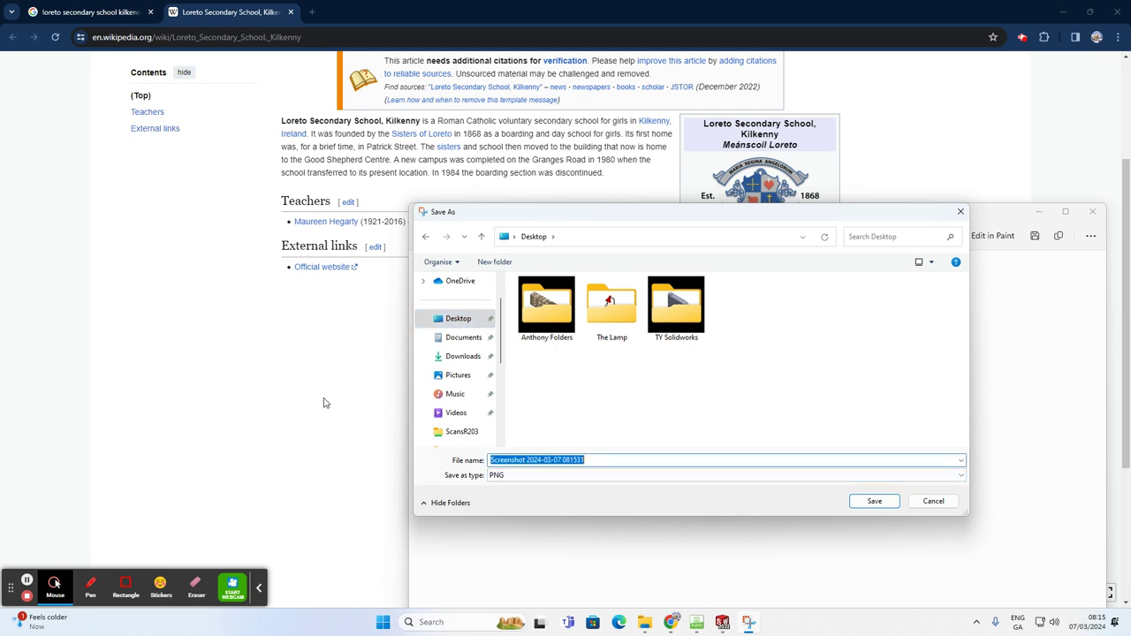
type("Loreto Crest")
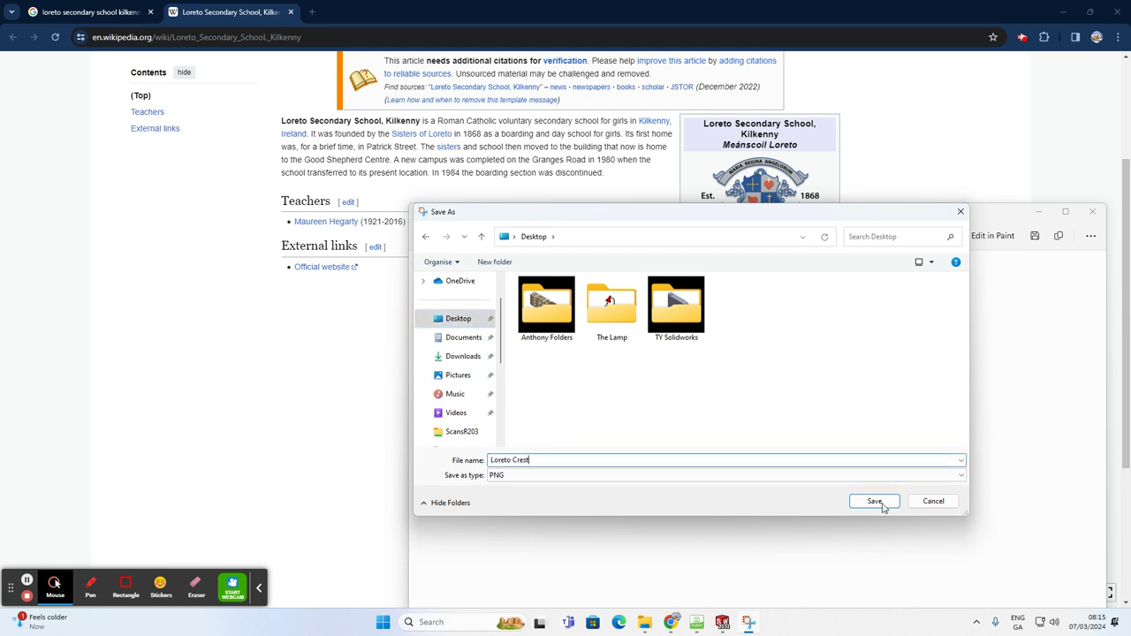
left_click(875, 502)
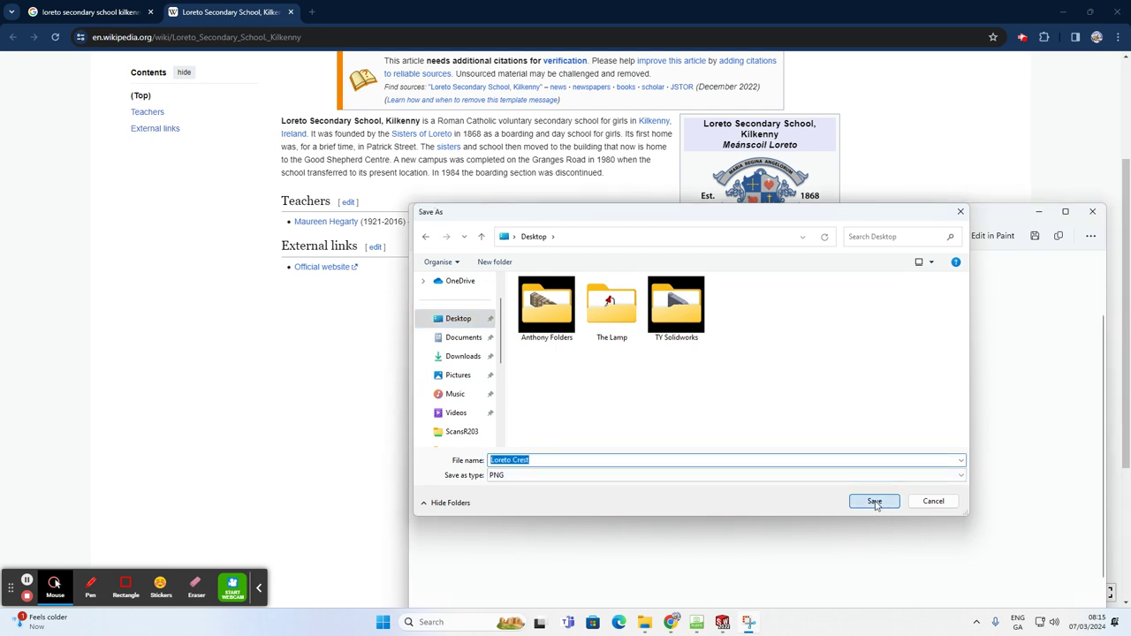
left_click(1094, 213)
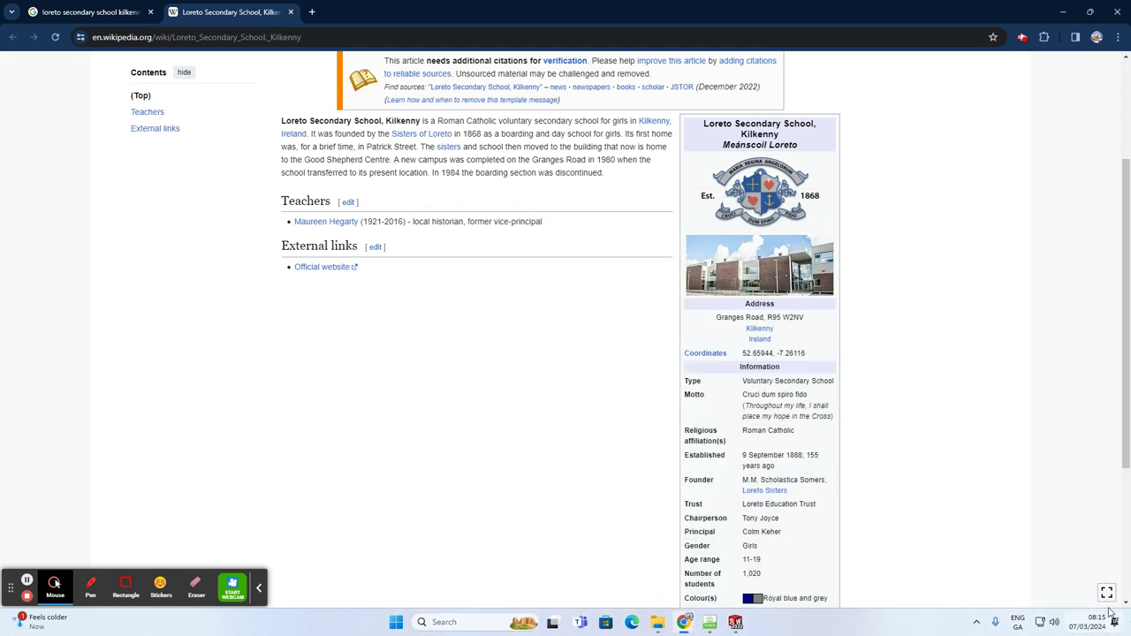
Switch to the DCG Sheet Template drawing in SOLIDWORKS and insert the Loreto Crest picture from the Desktop.
left_click(742, 622)
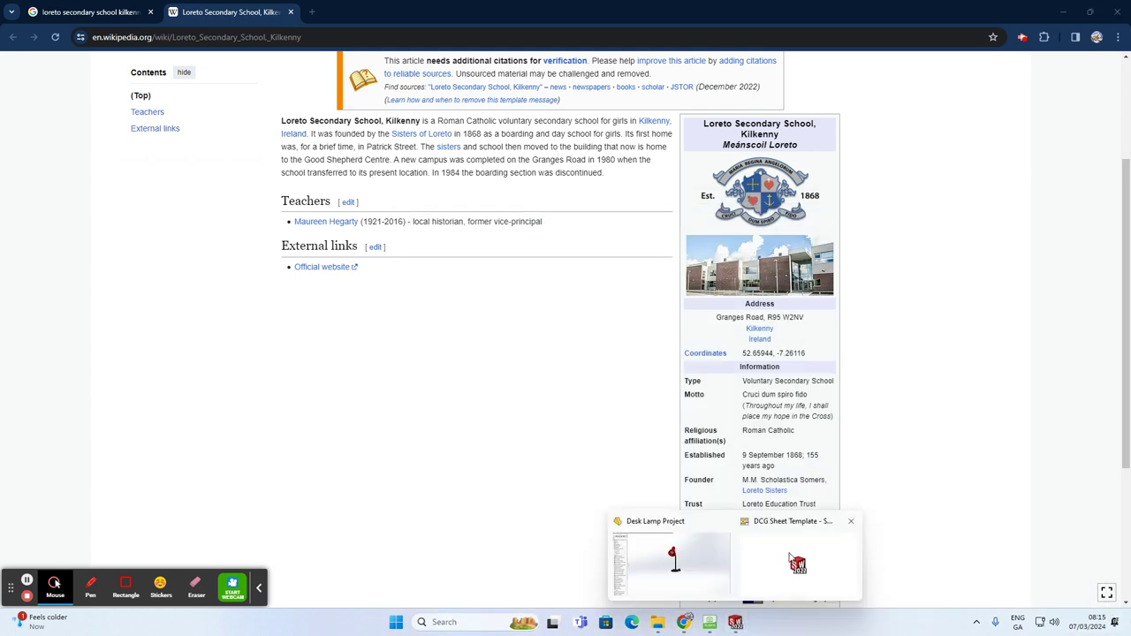
left_click(790, 555)
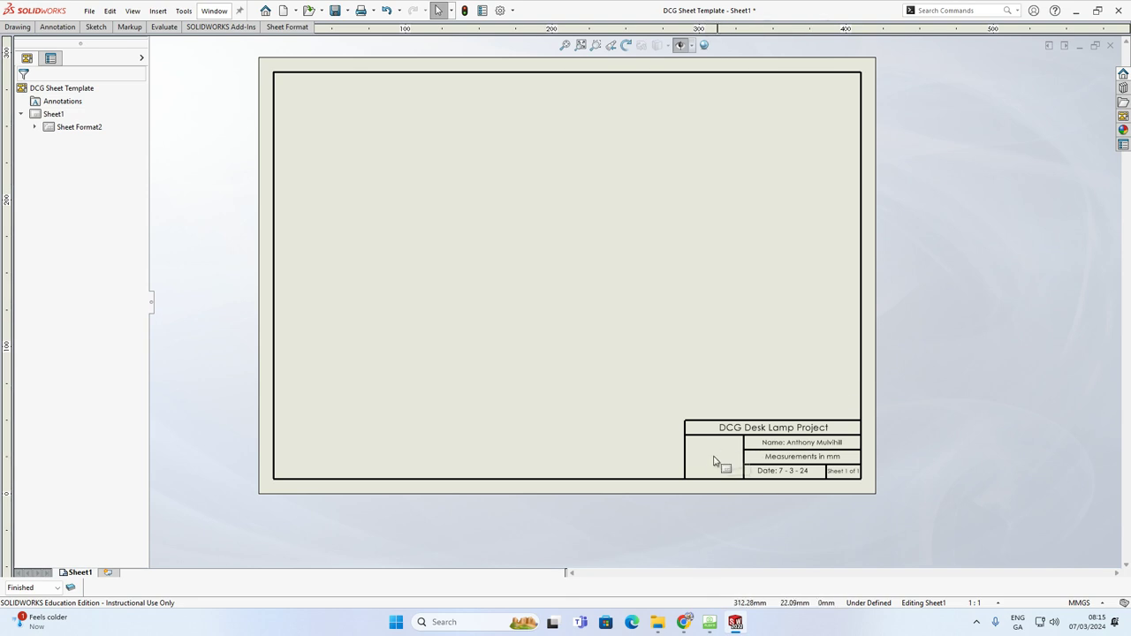
mouse_move(708, 623)
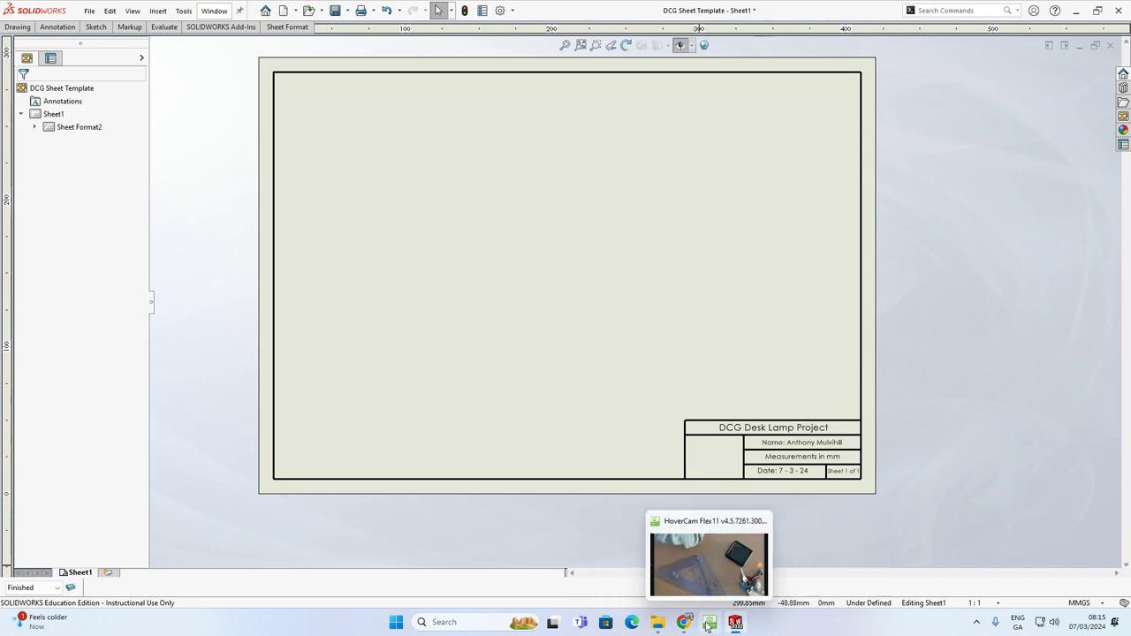
key("alt")
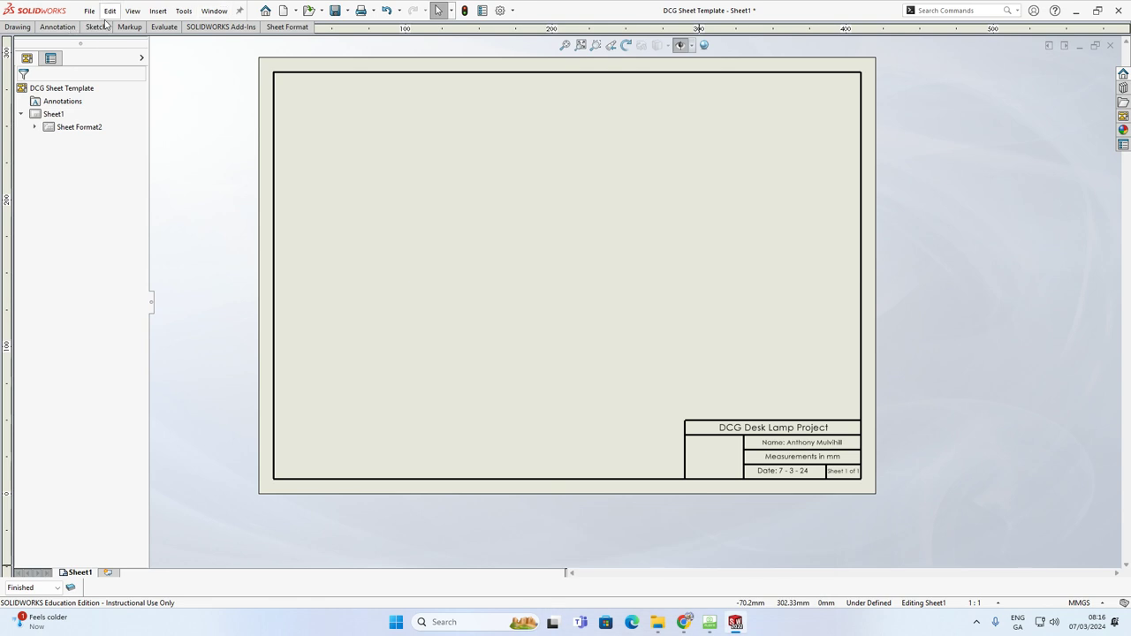
left_click(159, 11)
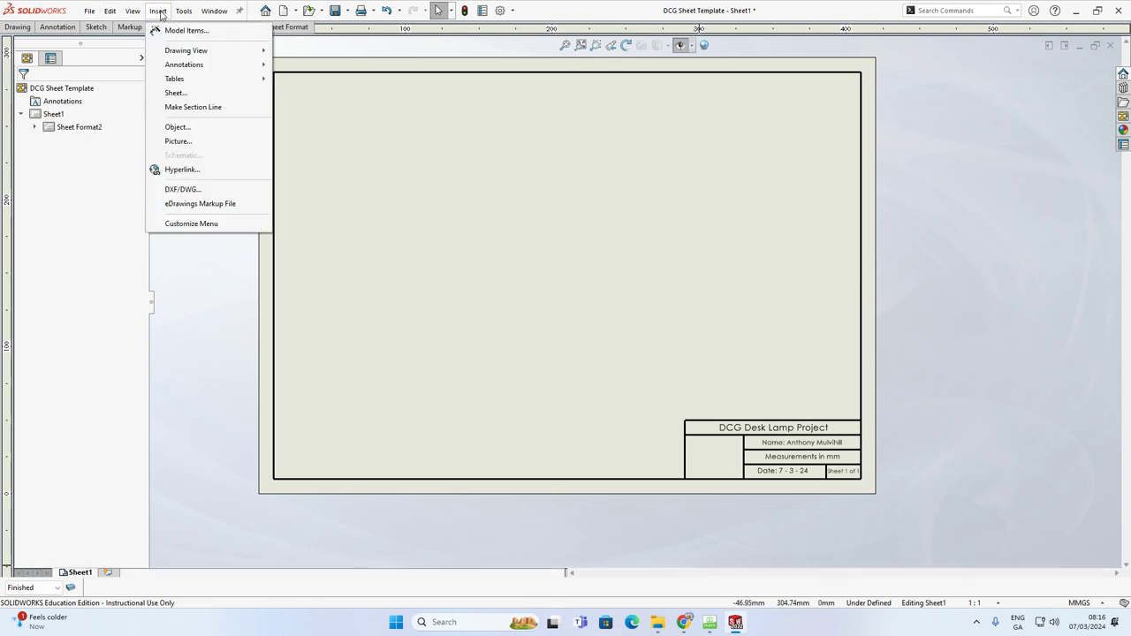
left_click(179, 142)
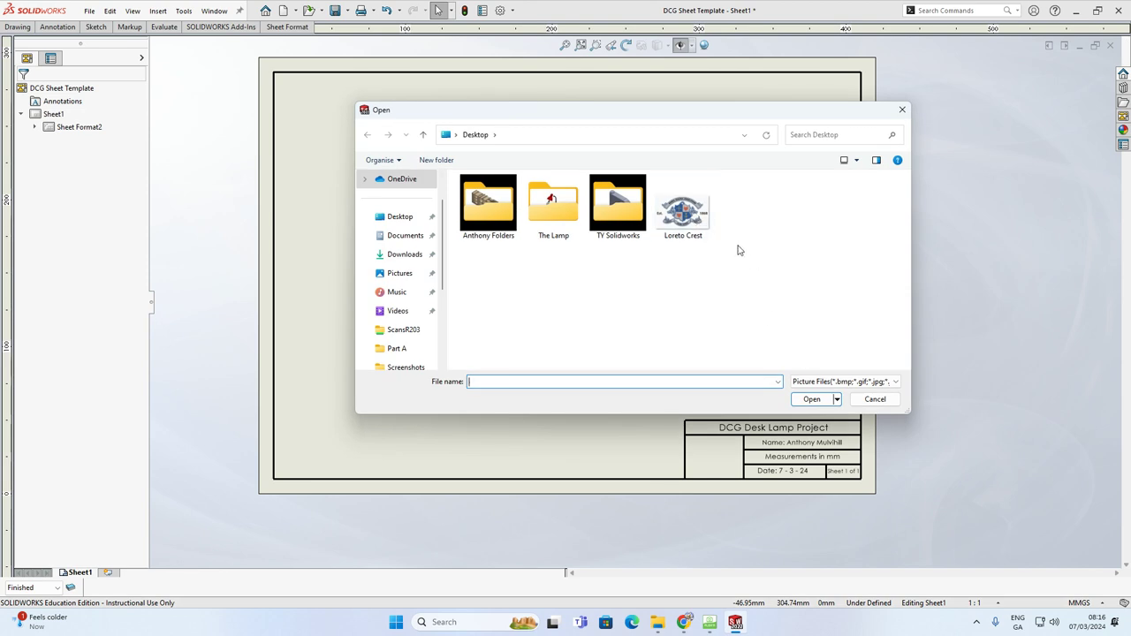
left_click(693, 226)
left_click(811, 398)
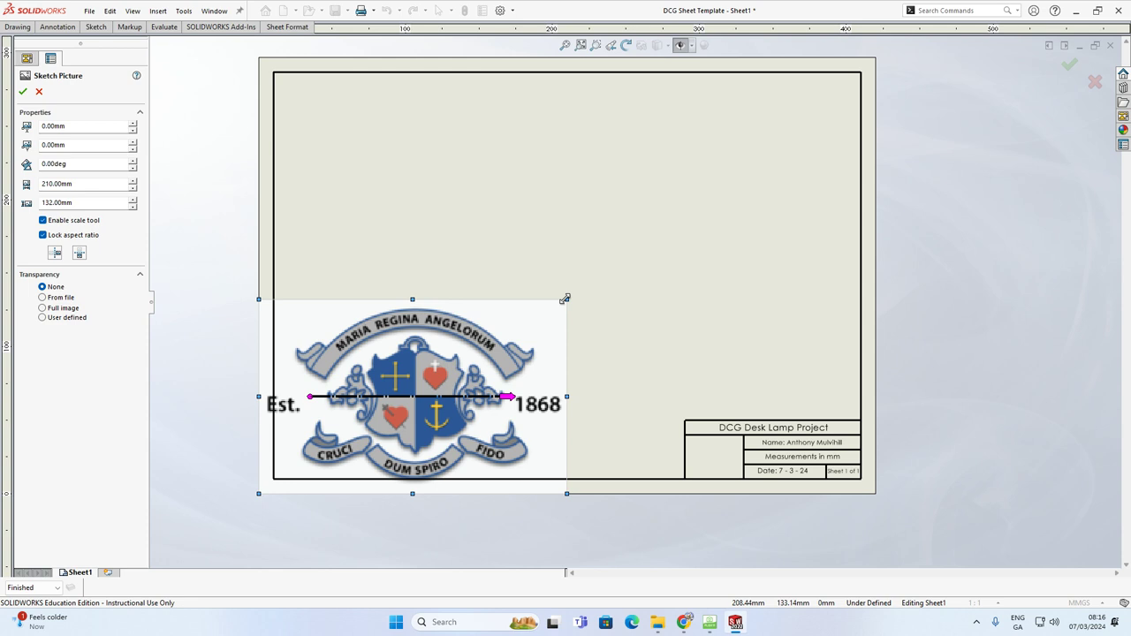
Scale the crest picture to about 39 mm by 24 mm and fit it inside the title block's empty cell.
left_click_drag(565, 298, 700, 441)
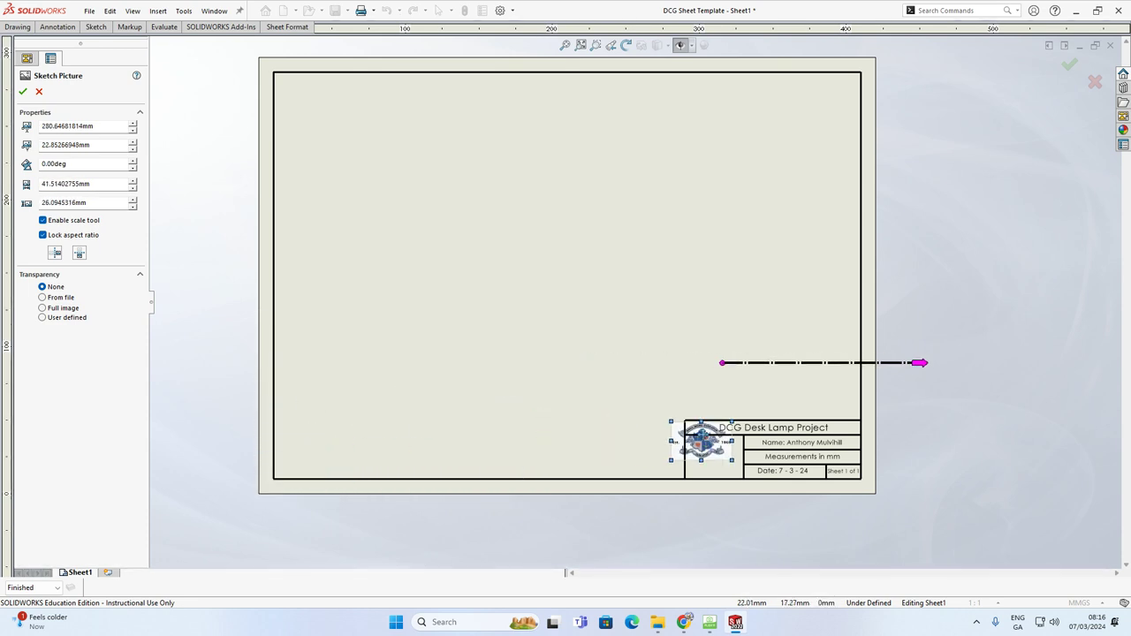
scroll(700, 442, "down", 5)
left_click_drag(614, 305, 645, 385)
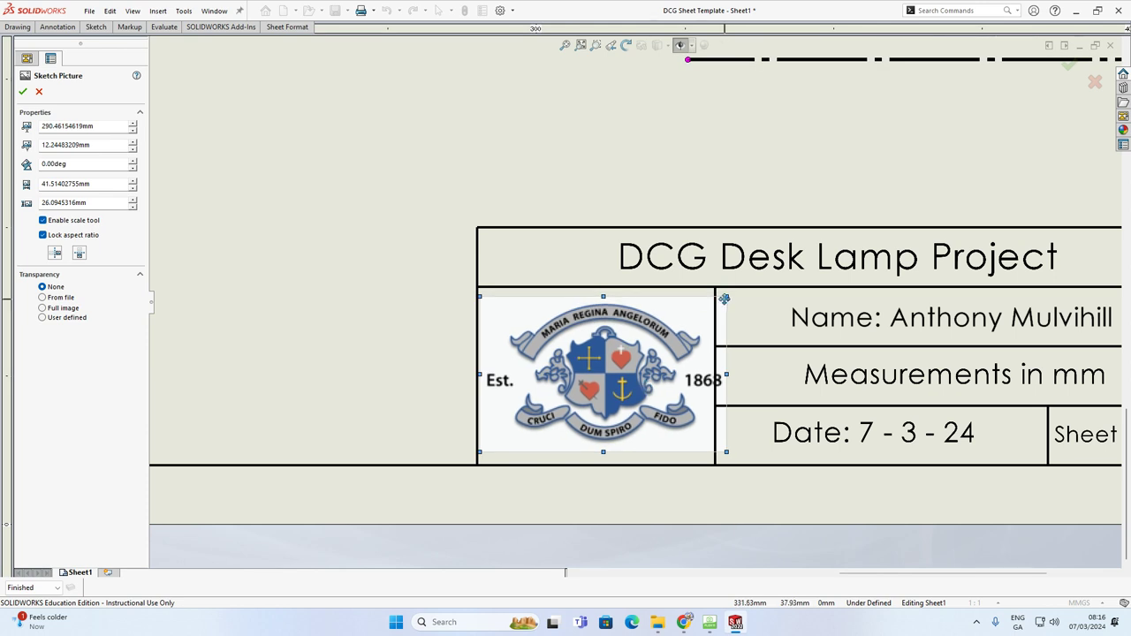
left_click_drag(726, 296, 653, 327)
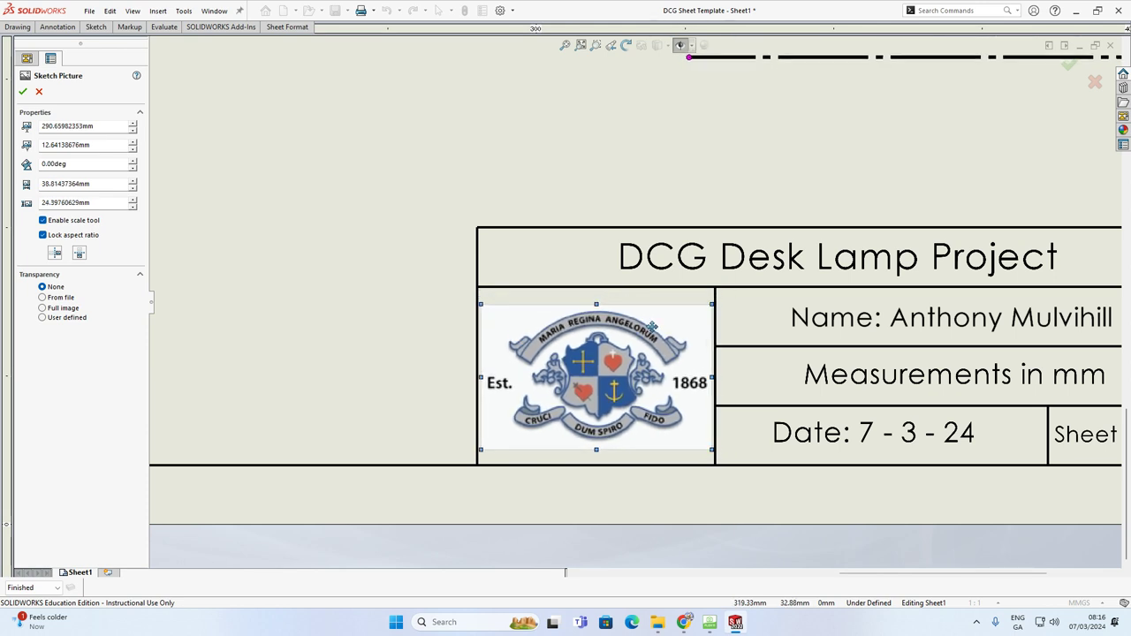
left_click(1068, 64)
Examine the crest's fit in the title block up close and the layout of the whole sheet.
scroll(540, 330, "up", 3)
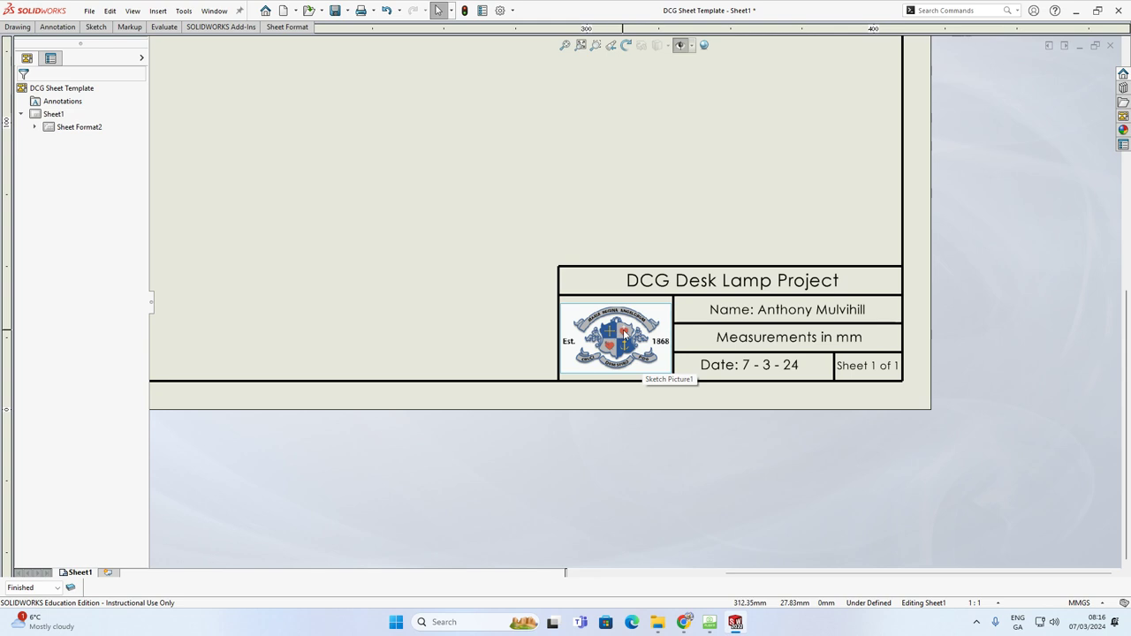
scroll(636, 256, "up", 5)
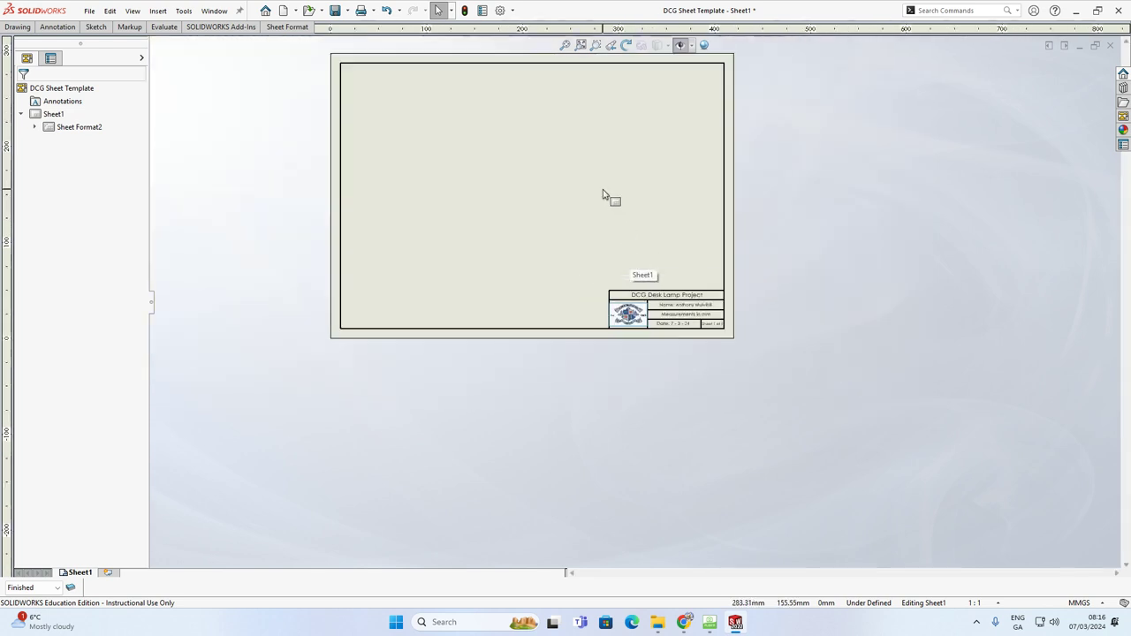
scroll(649, 311, "down", 5)
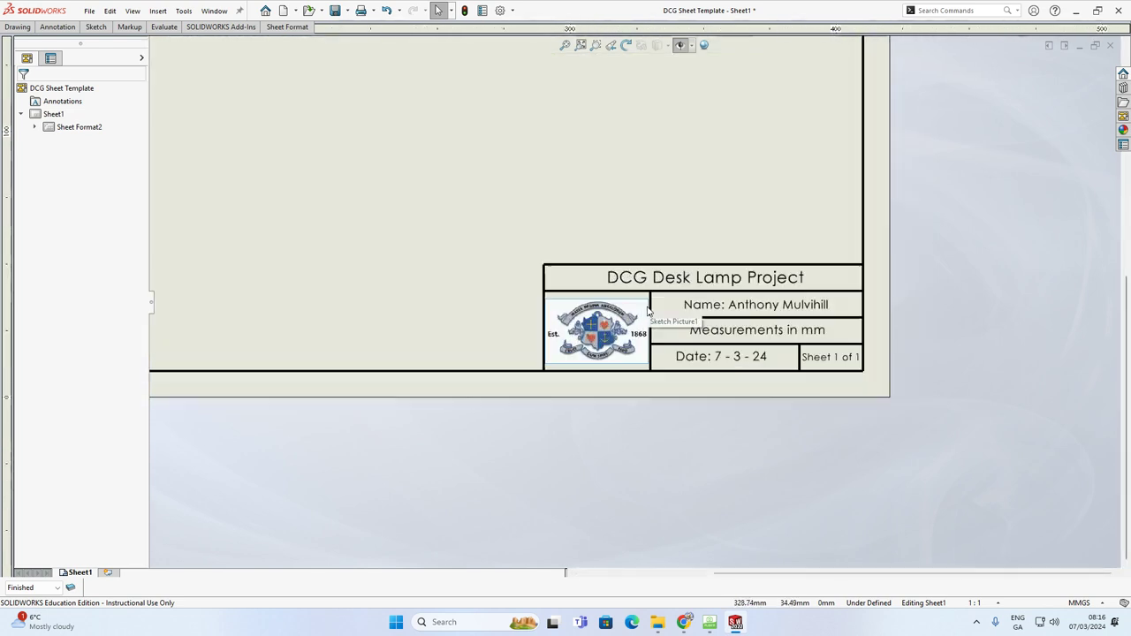
scroll(648, 311, "down", 5)
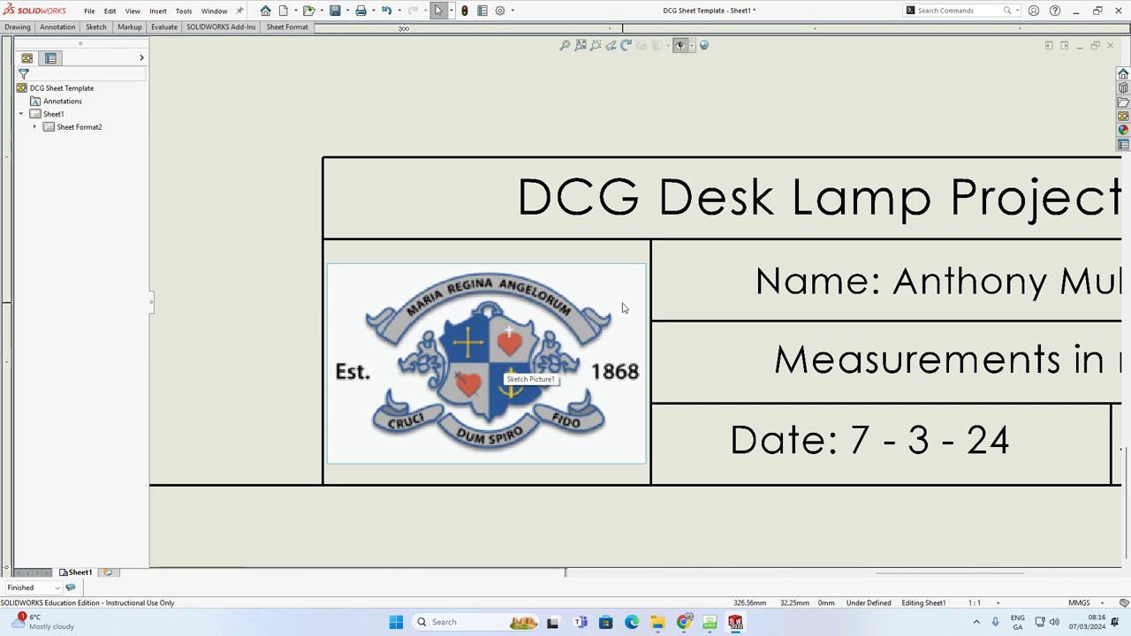
scroll(681, 252, "up", 6)
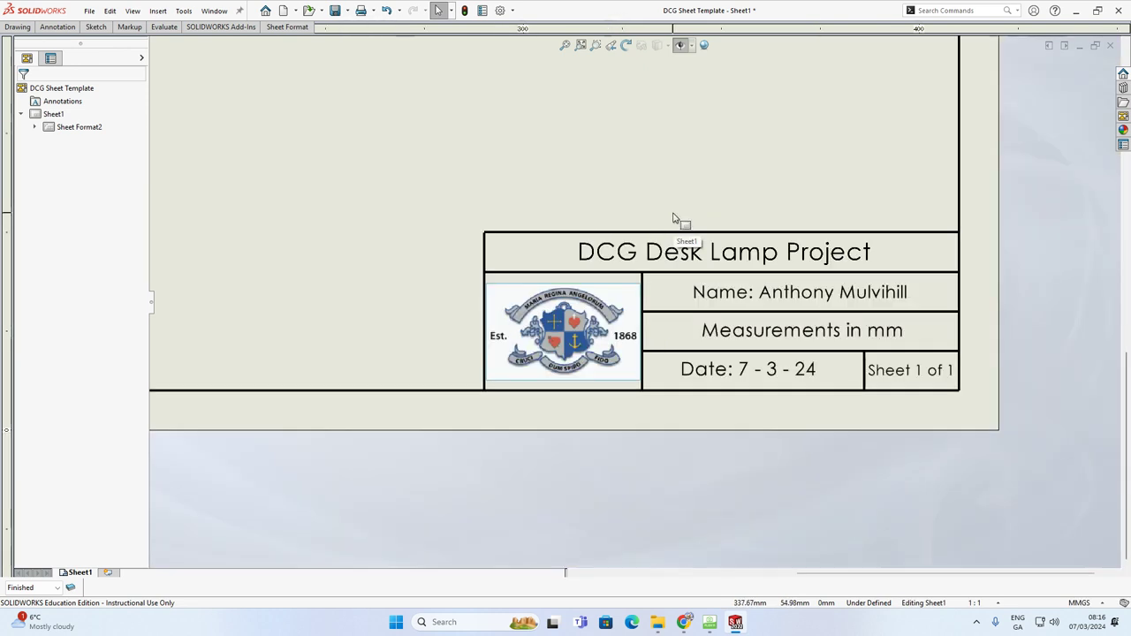
scroll(398, 85, "down", 1)
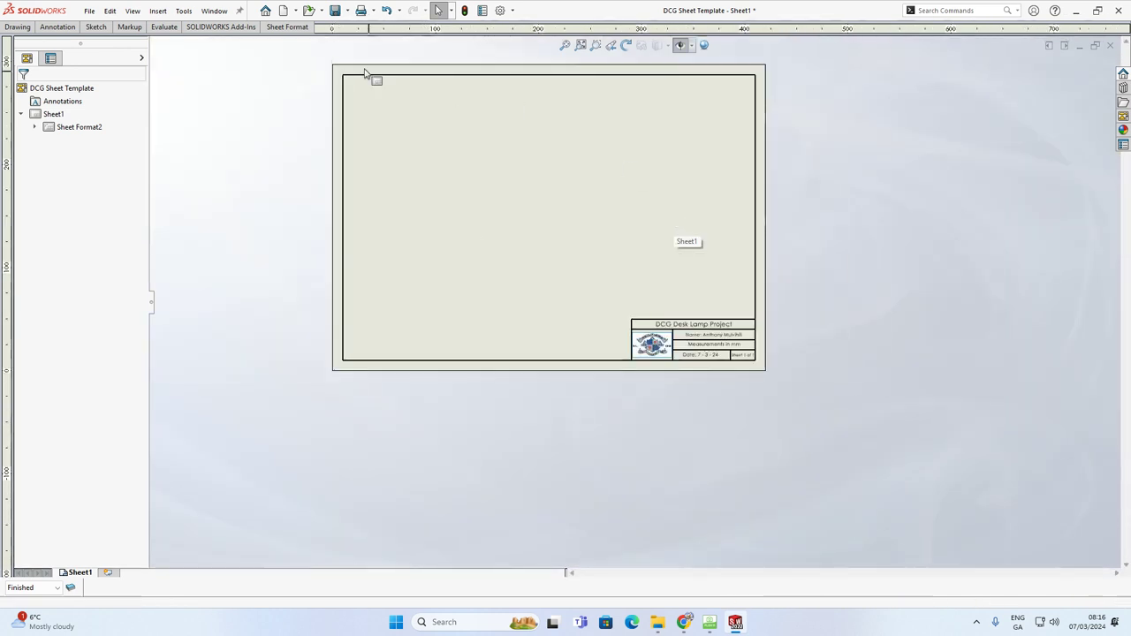
scroll(451, 56, "down", 1)
scroll(490, 60, "down", 1)
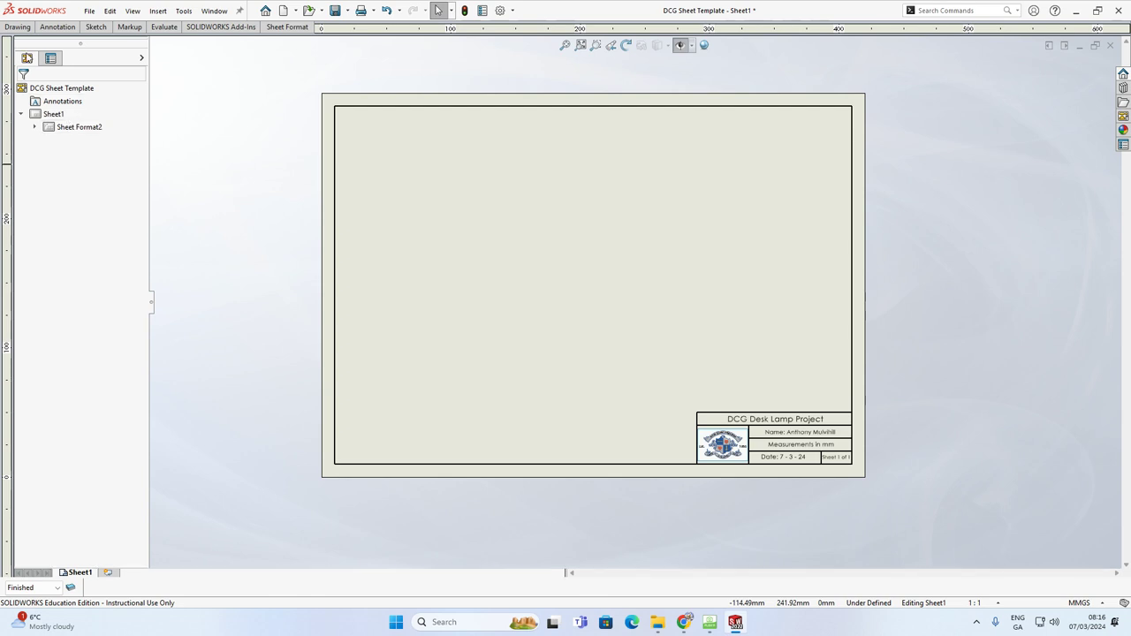
Switch to the Desk Lamp Project part window and close it to return to the drawing sheet.
left_click(17, 27)
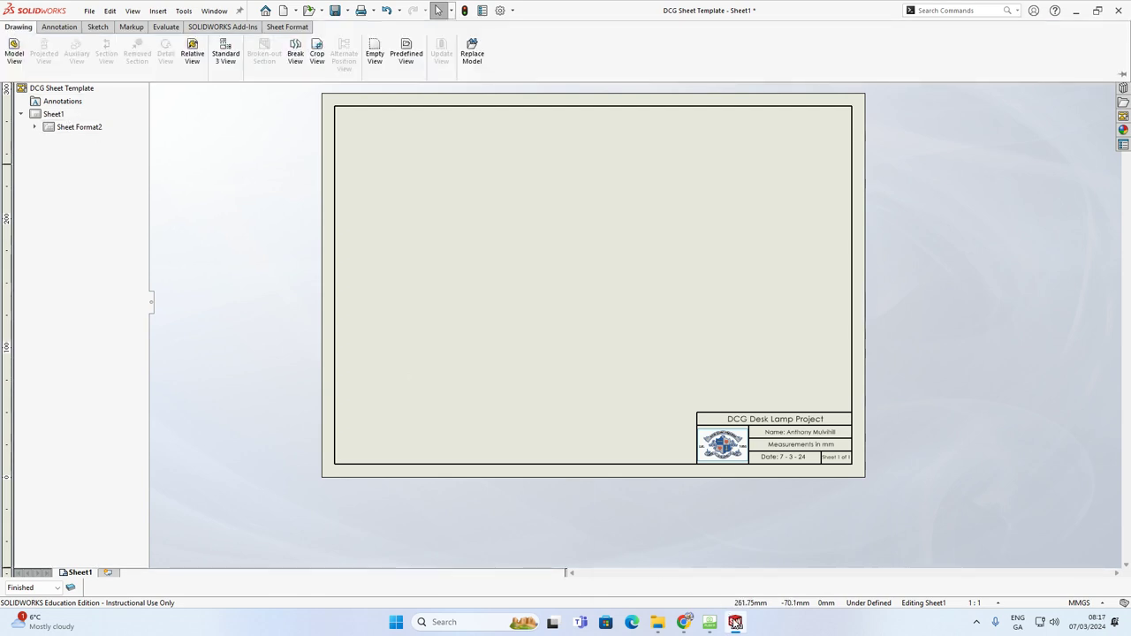
mouse_move(734, 623)
left_click(680, 575)
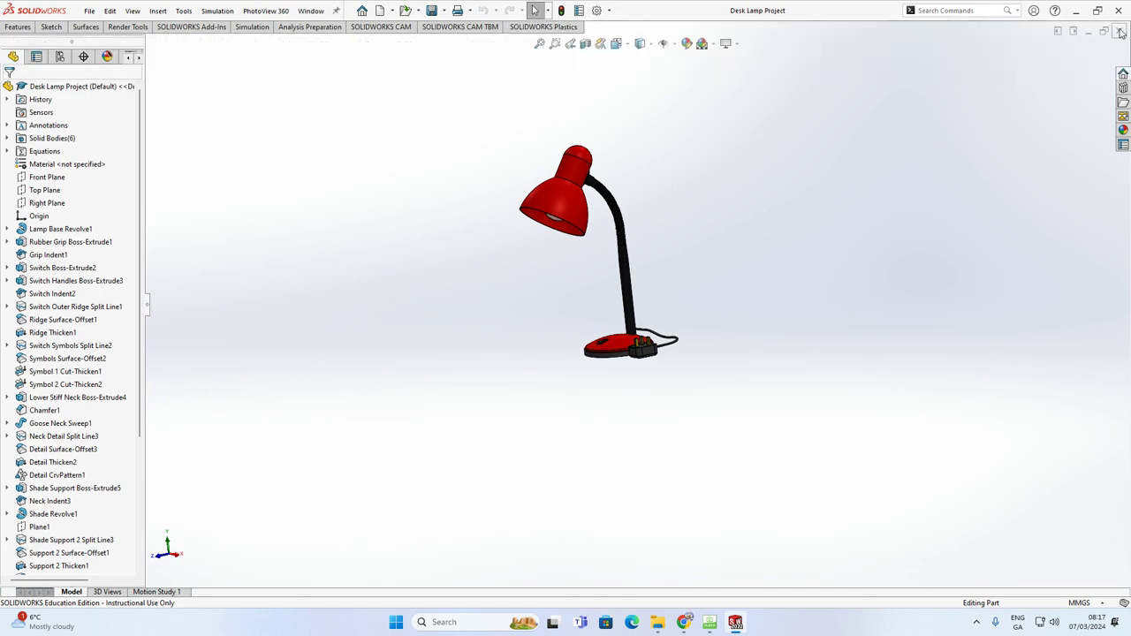
left_click(1119, 32)
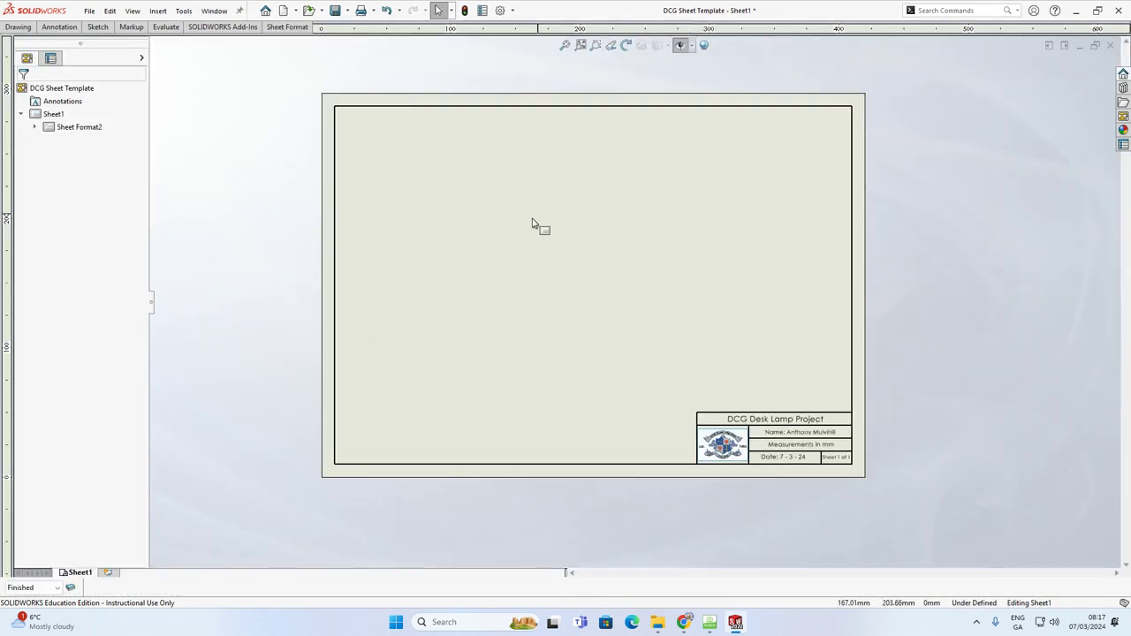
Start a Model View and load the Assembly of Desk Lamp file from The Lamp folder on the Desktop.
left_click(17, 27)
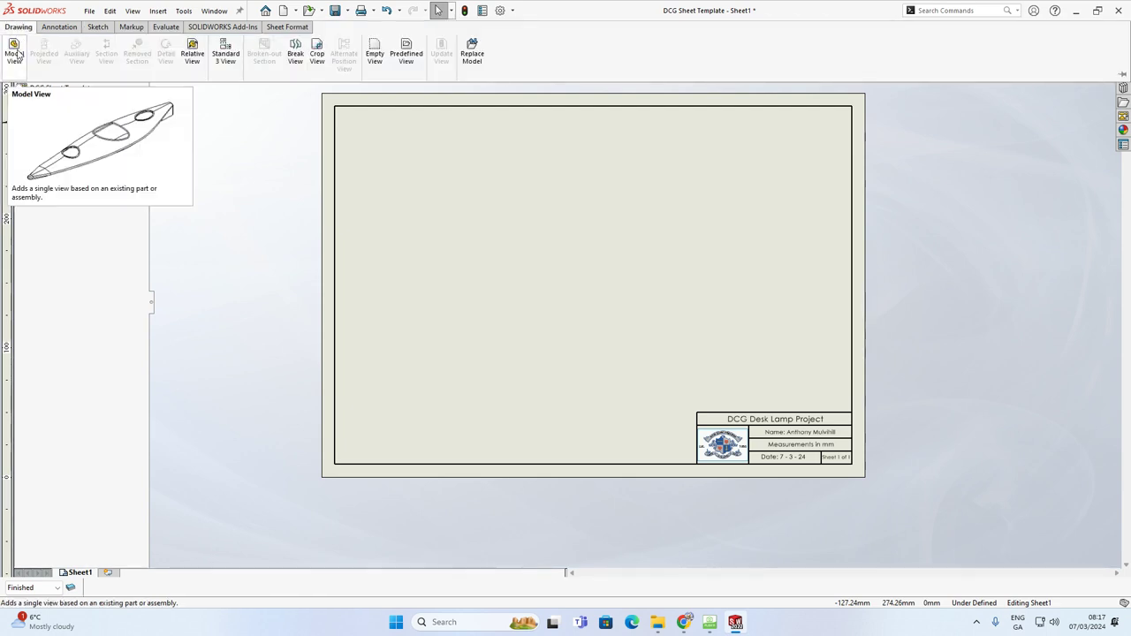
left_click(14, 53)
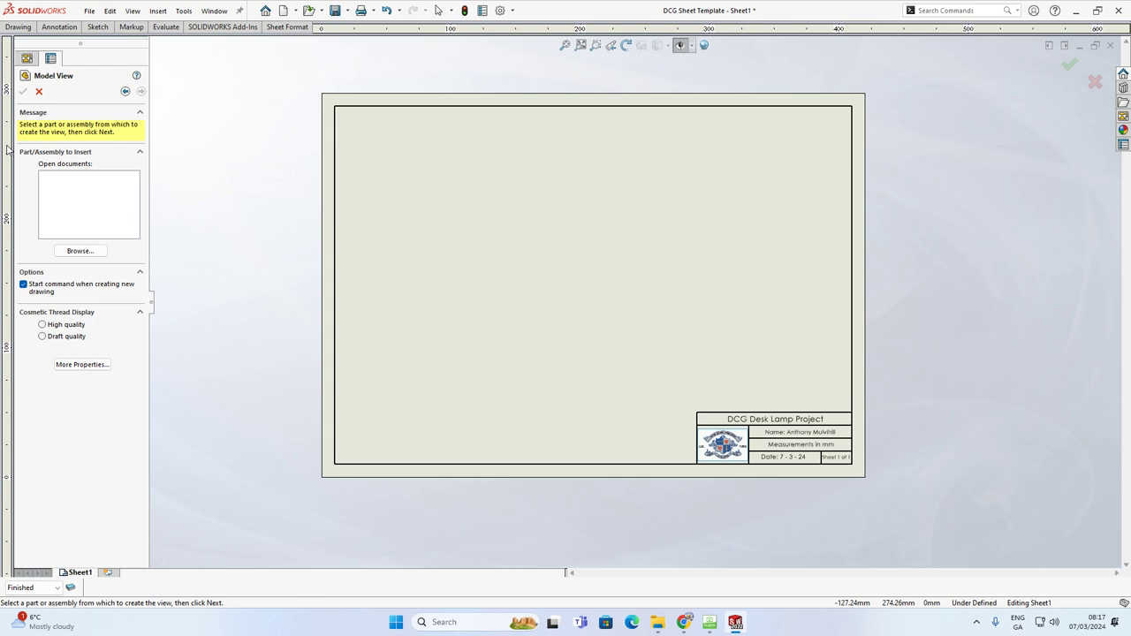
left_click(80, 251)
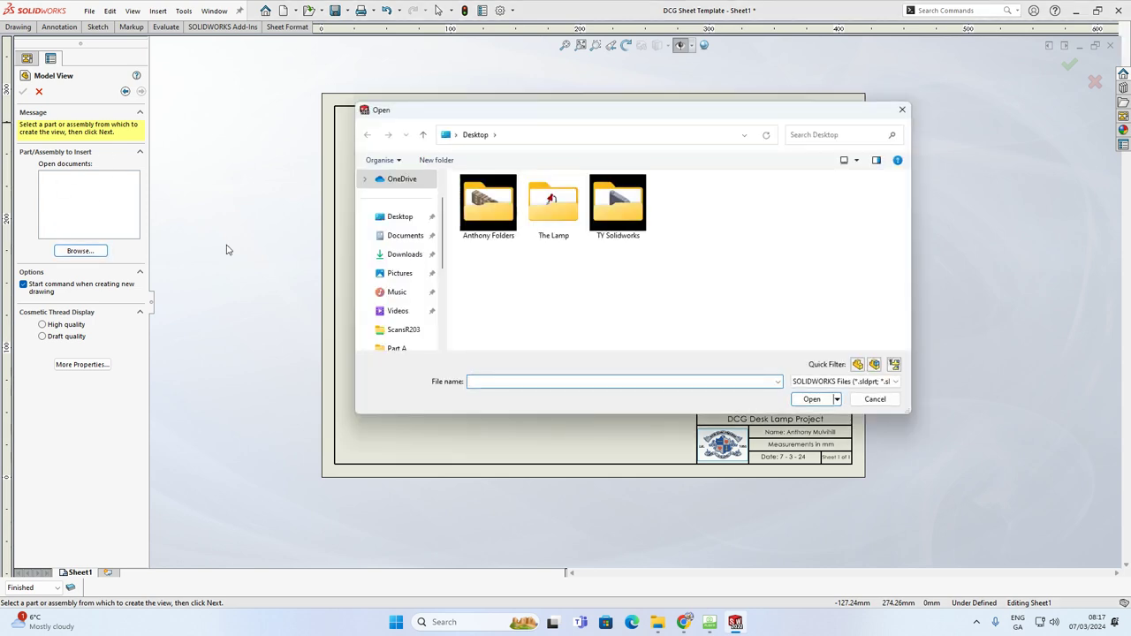
left_click(393, 218)
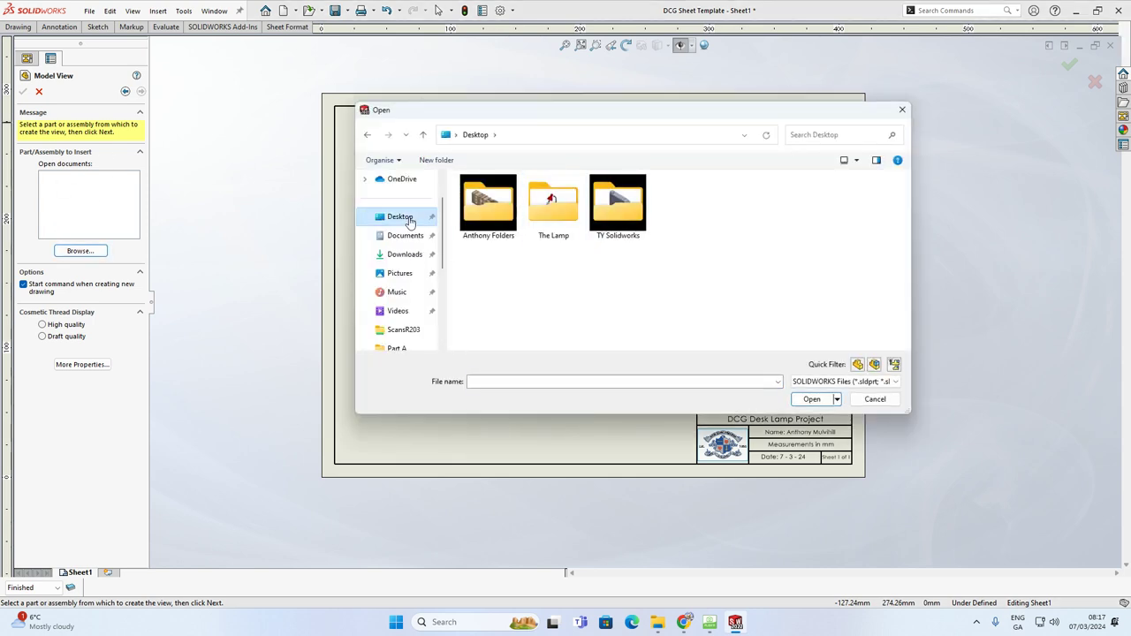
double_click(551, 217)
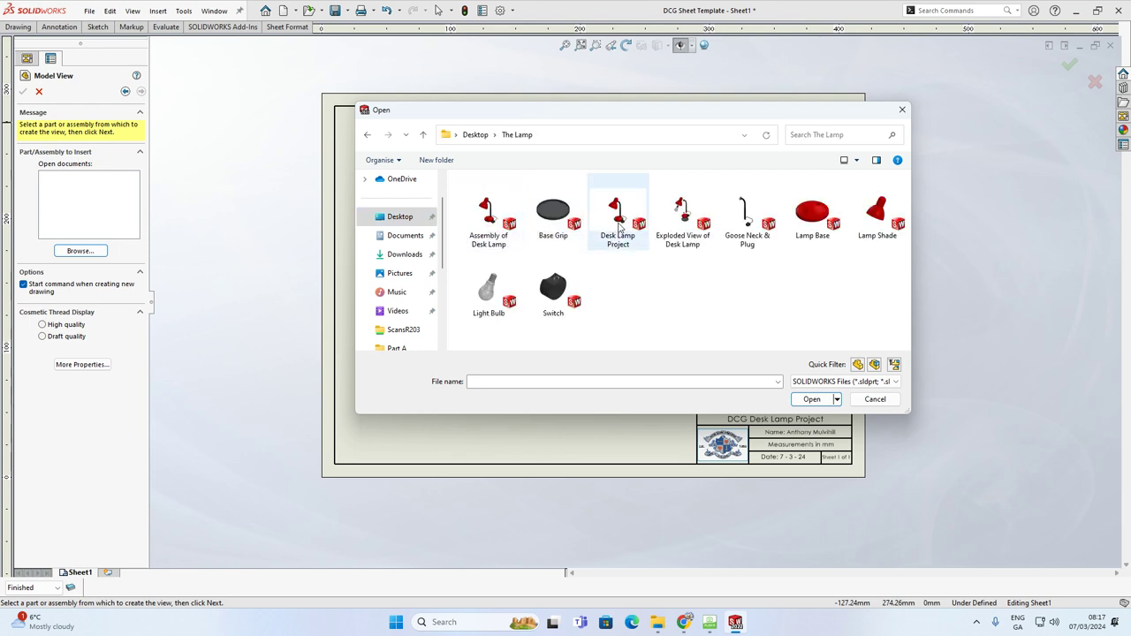
left_click(489, 220)
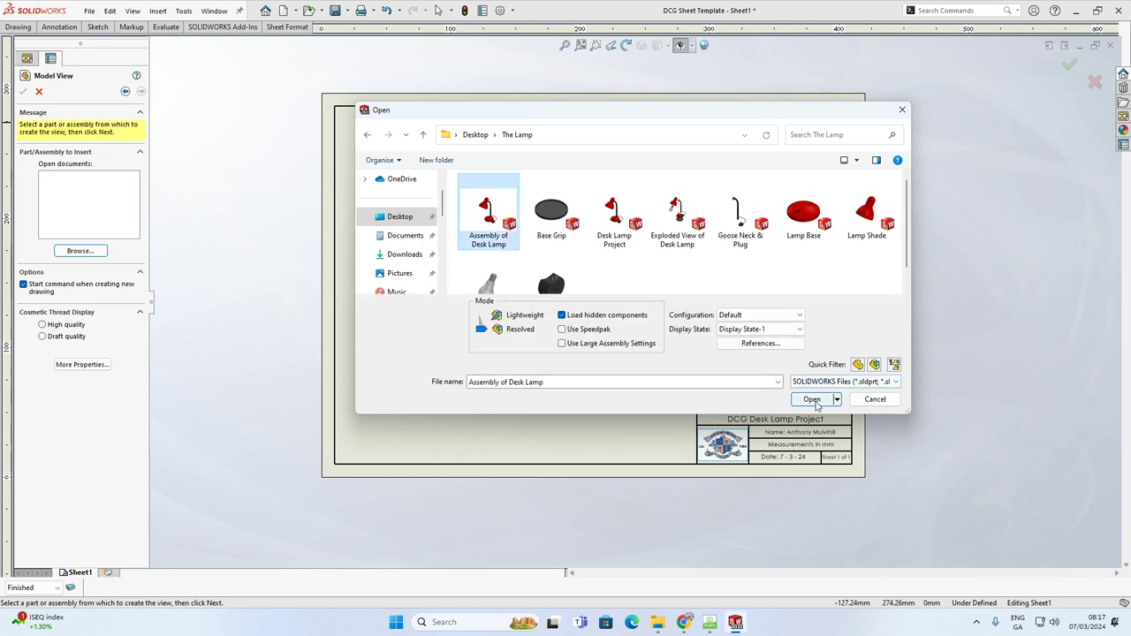
left_click(811, 399)
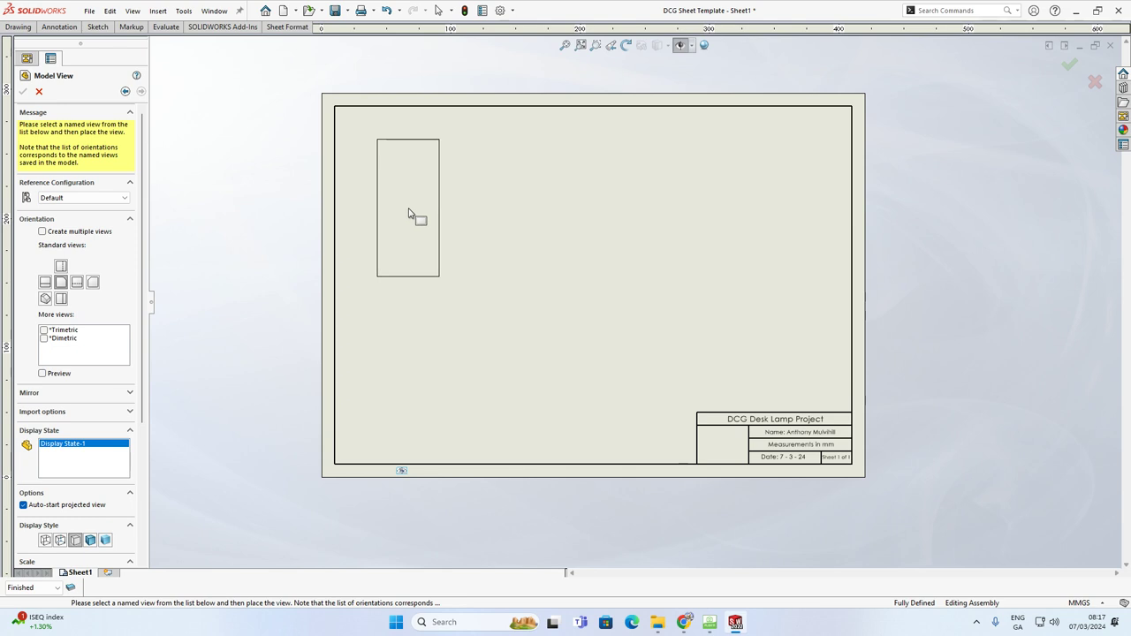
Place the lamp's front view in the sheet's upper-left area, with projected side views on both sides and a plan view below.
left_click(413, 212)
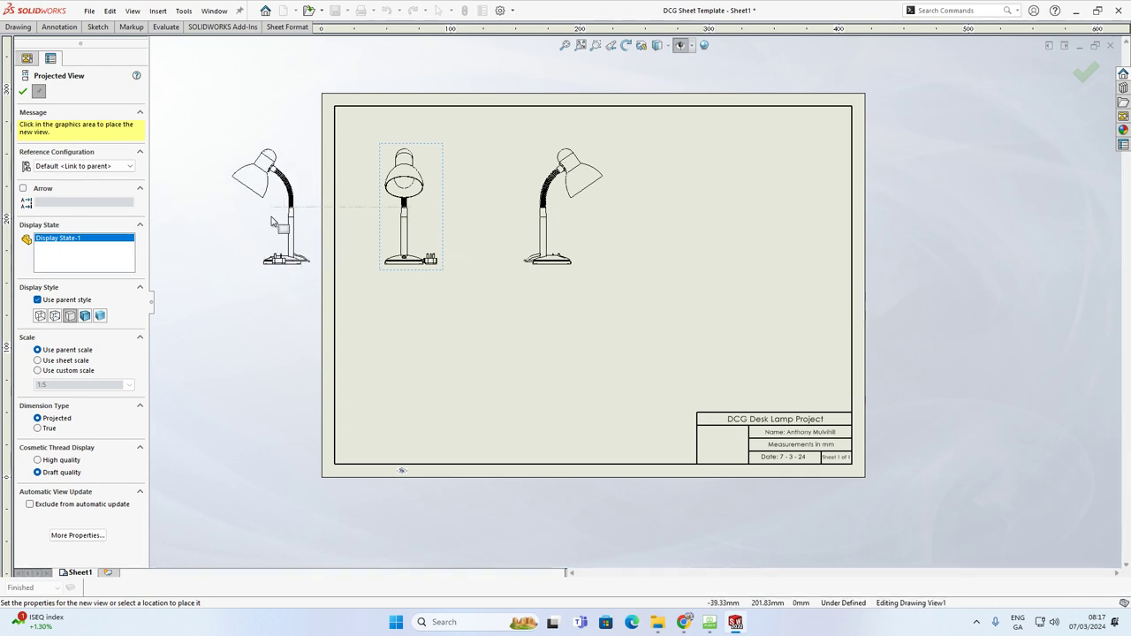
left_click(272, 221)
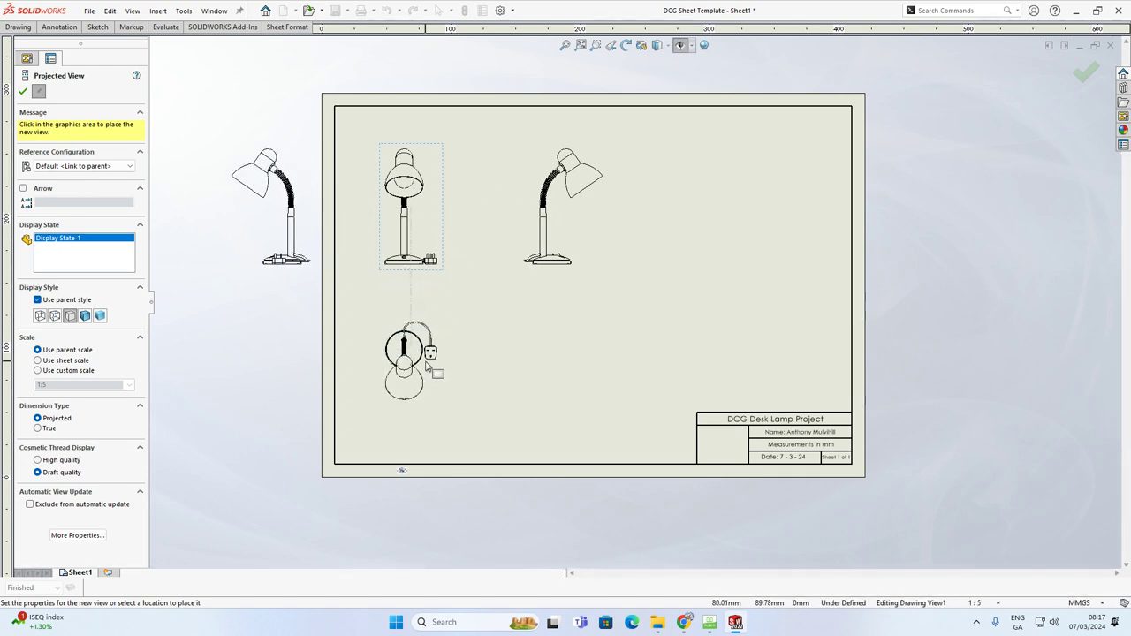
left_click(426, 365)
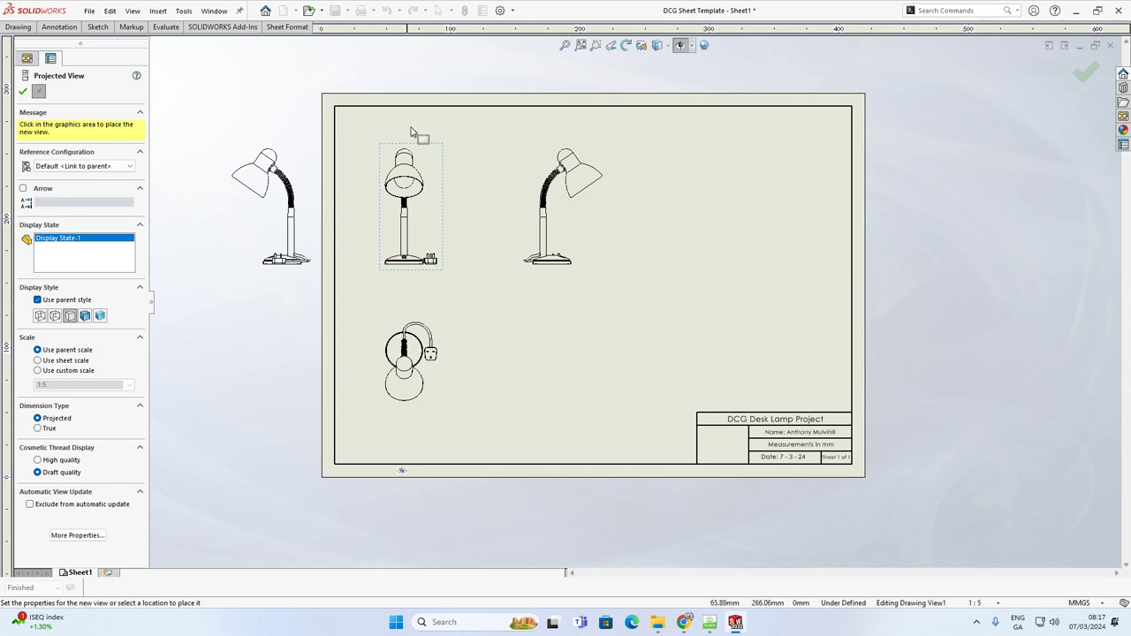
Project two pictorial views of the lamp diagonally above the front view, one on each side, and finish placing views.
scroll(454, 107, "up", 3)
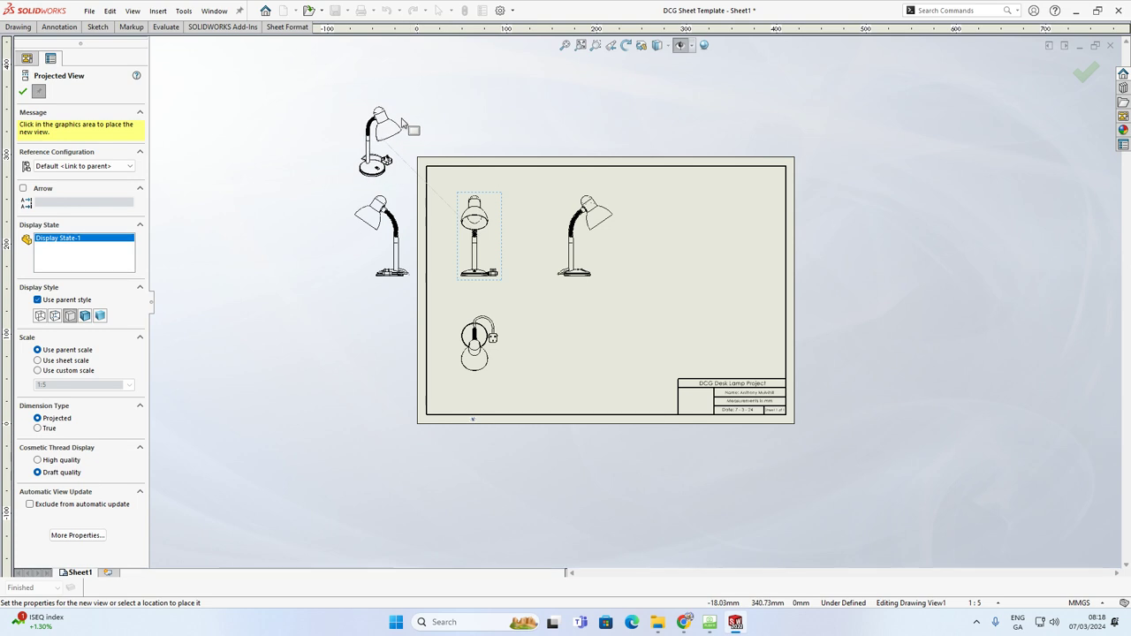
left_click(402, 124)
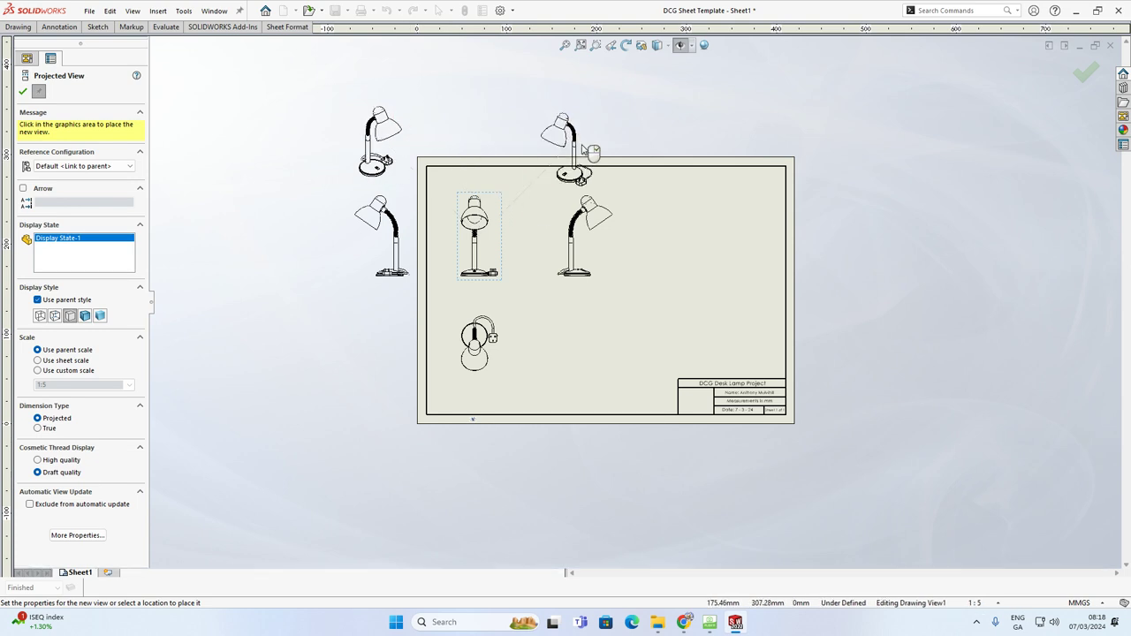
left_click(590, 138)
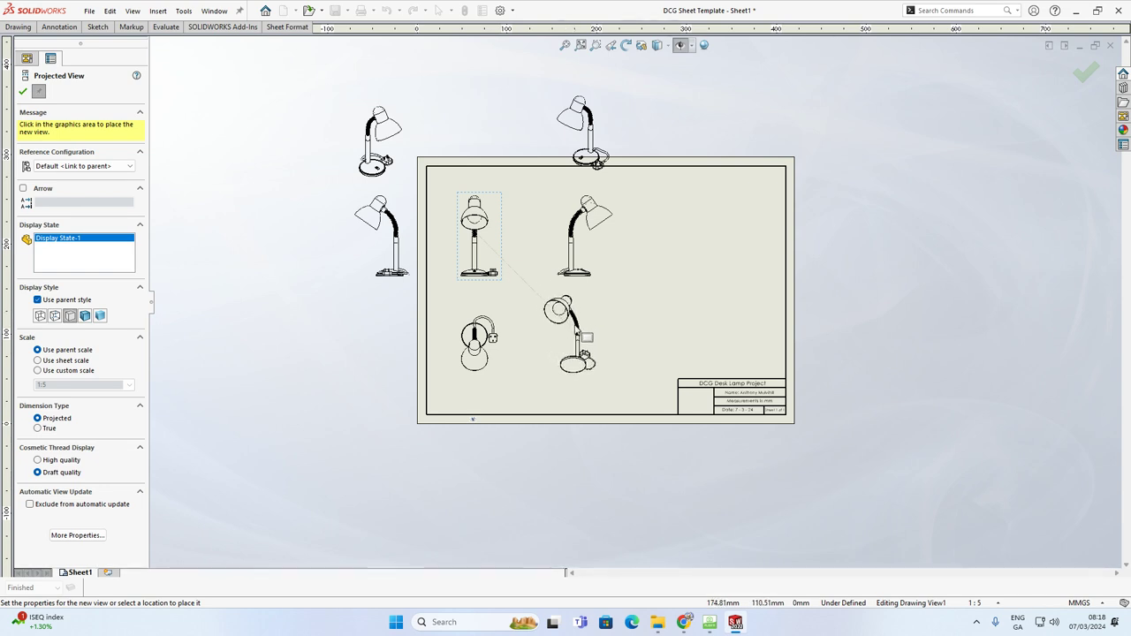
left_click(570, 325)
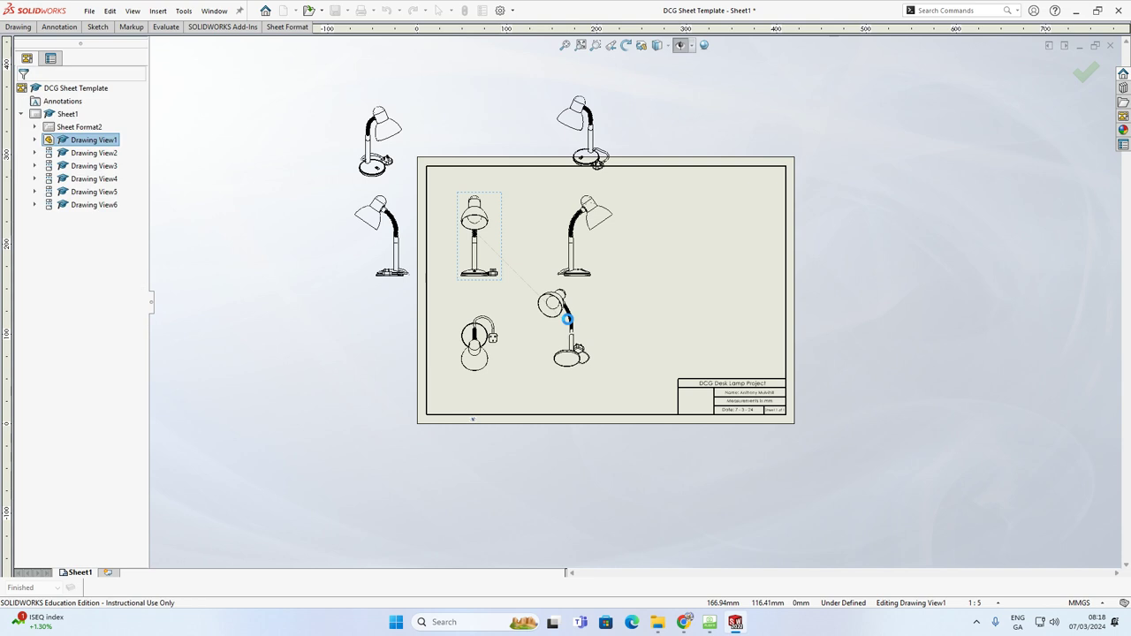
key("Escape")
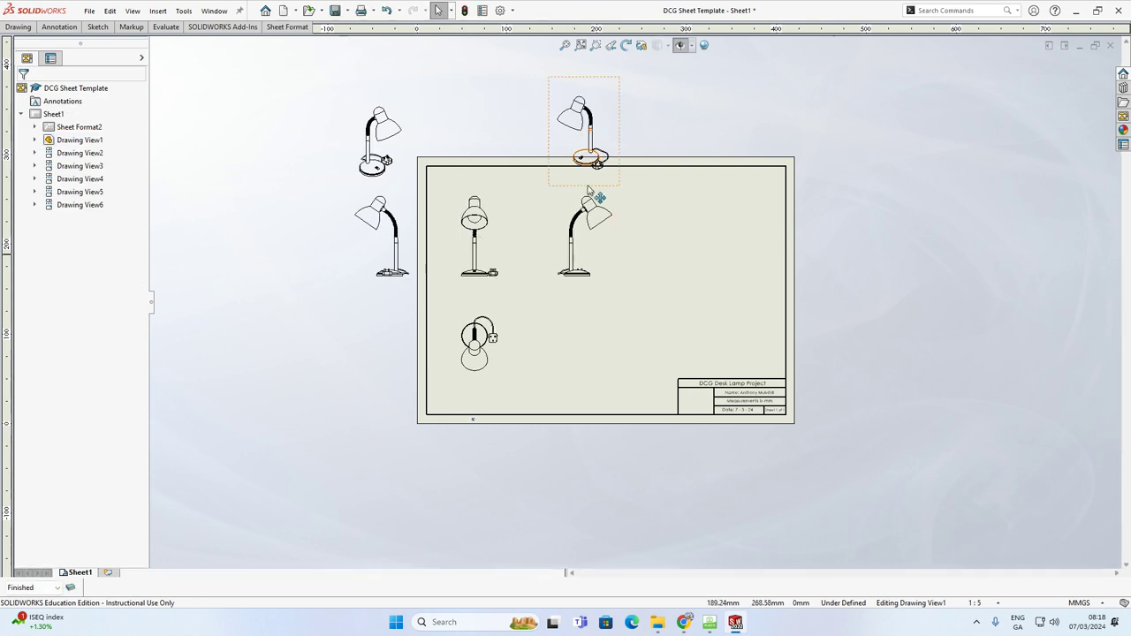
Shift the front view slightly inward and gather both pictorial views side by side outside the sheet's upper-left corner.
scroll(588, 221, "down", 1)
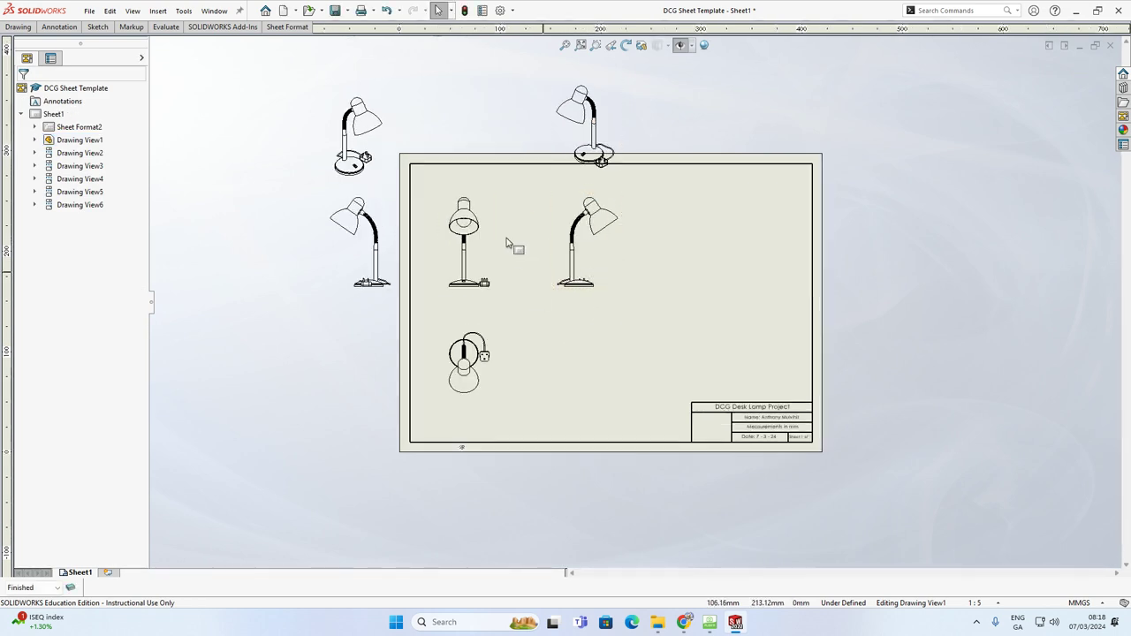
mouse_move(494, 235)
left_mouse_down()
mouse_move(525, 235)
mouse_move(512, 215)
mouse_move(524, 238)
mouse_move(494, 239)
mouse_move(518, 253)
left_mouse_up()
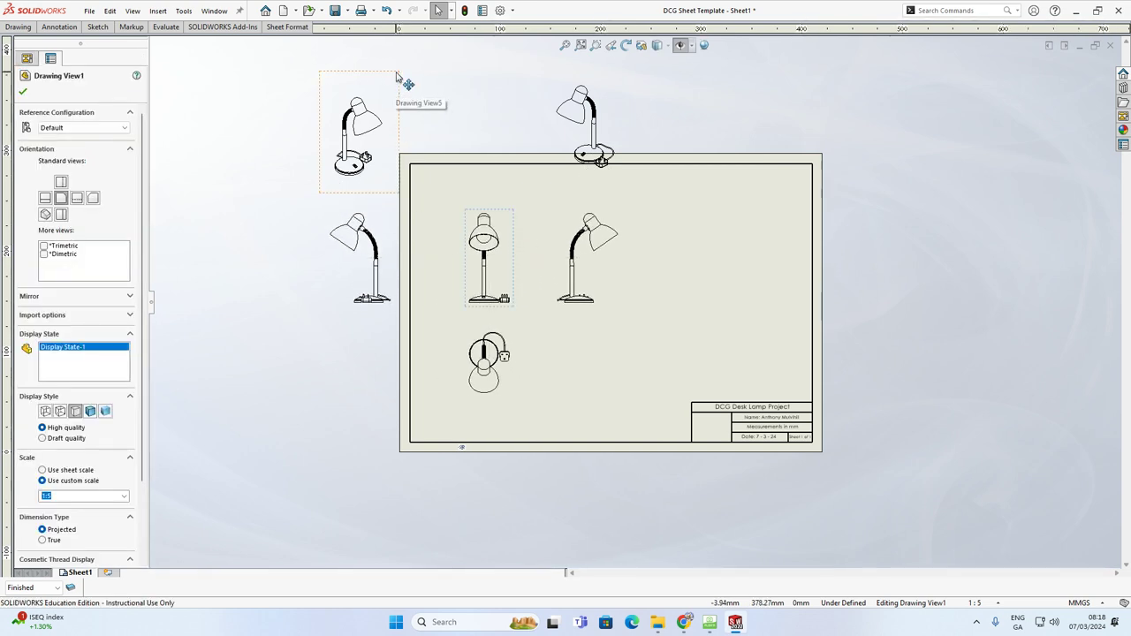
left_click_drag(398, 77, 305, 83)
left_click_drag(619, 66, 360, 82)
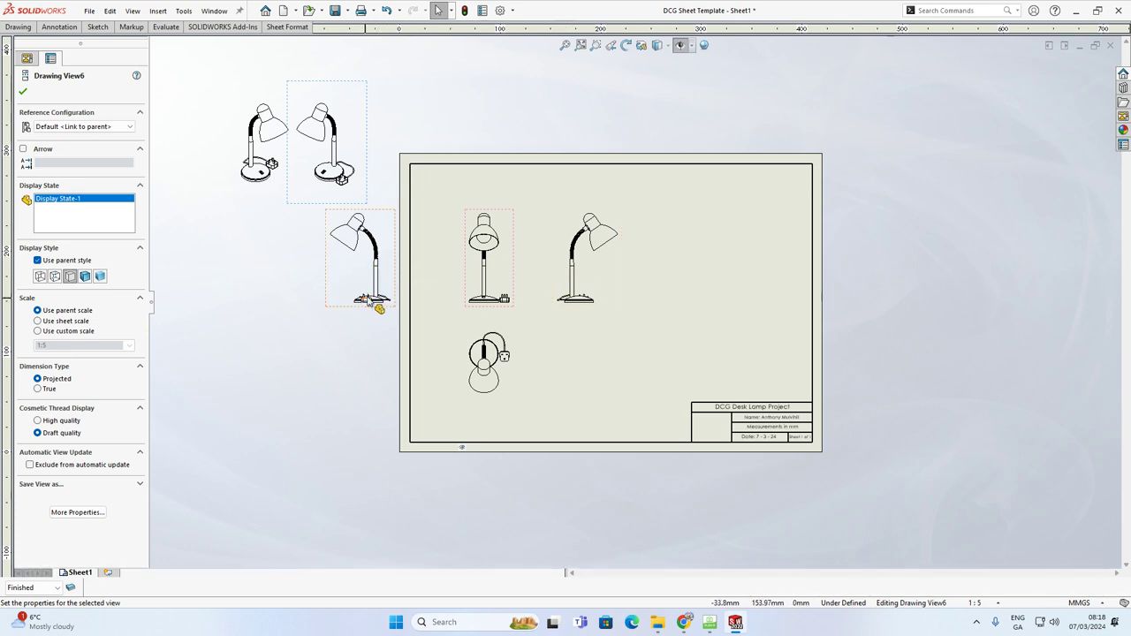
Compare the lamp base in both side views up close and delete the side view to the right of the front view.
scroll(367, 300, "down", 10)
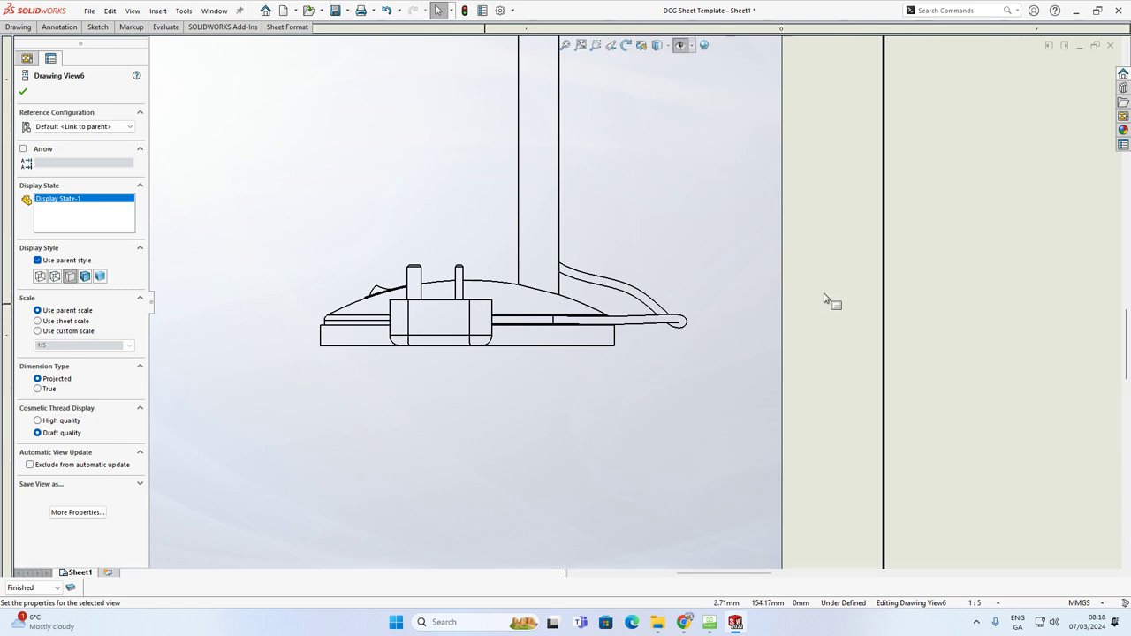
scroll(824, 299, "up", 10)
scroll(747, 308, "down", 6)
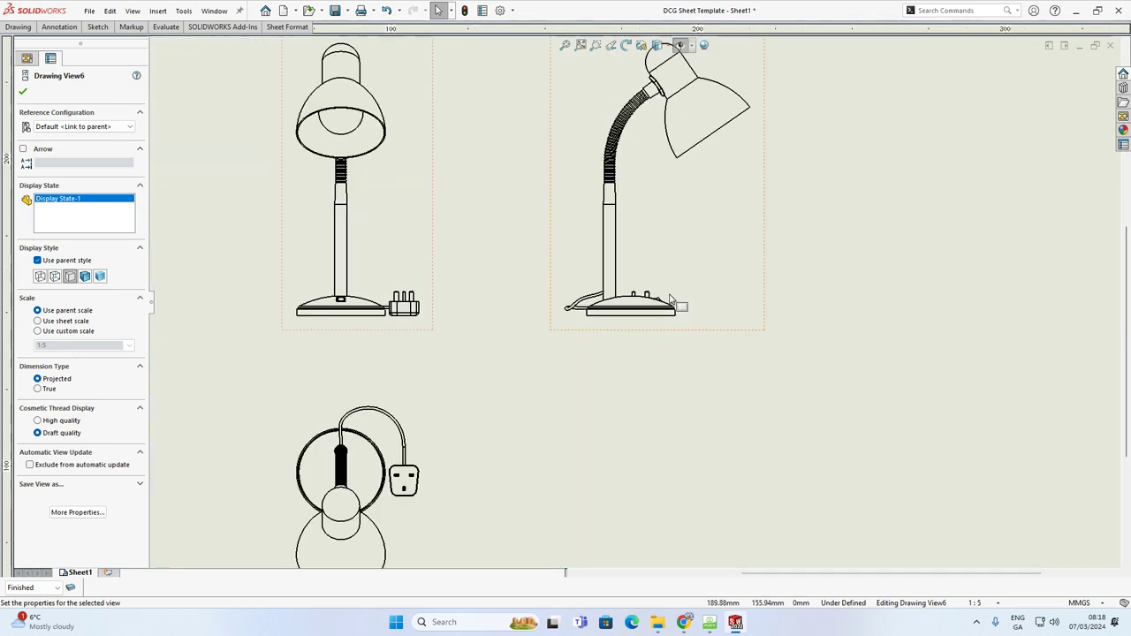
scroll(663, 221, "up", 5)
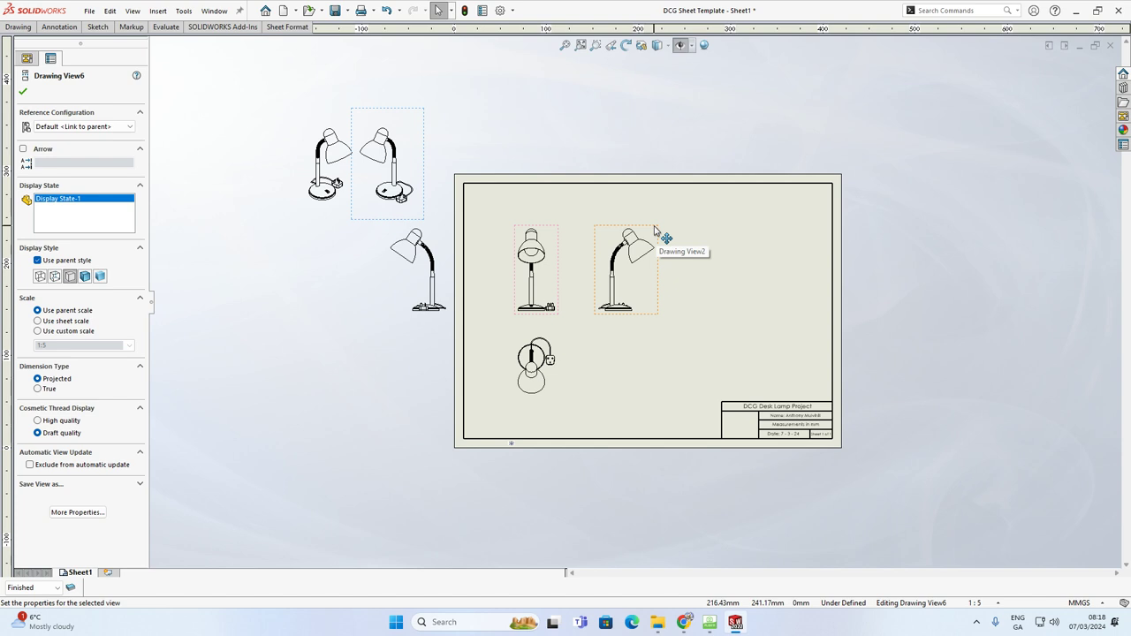
left_click(654, 230)
key("Delete")
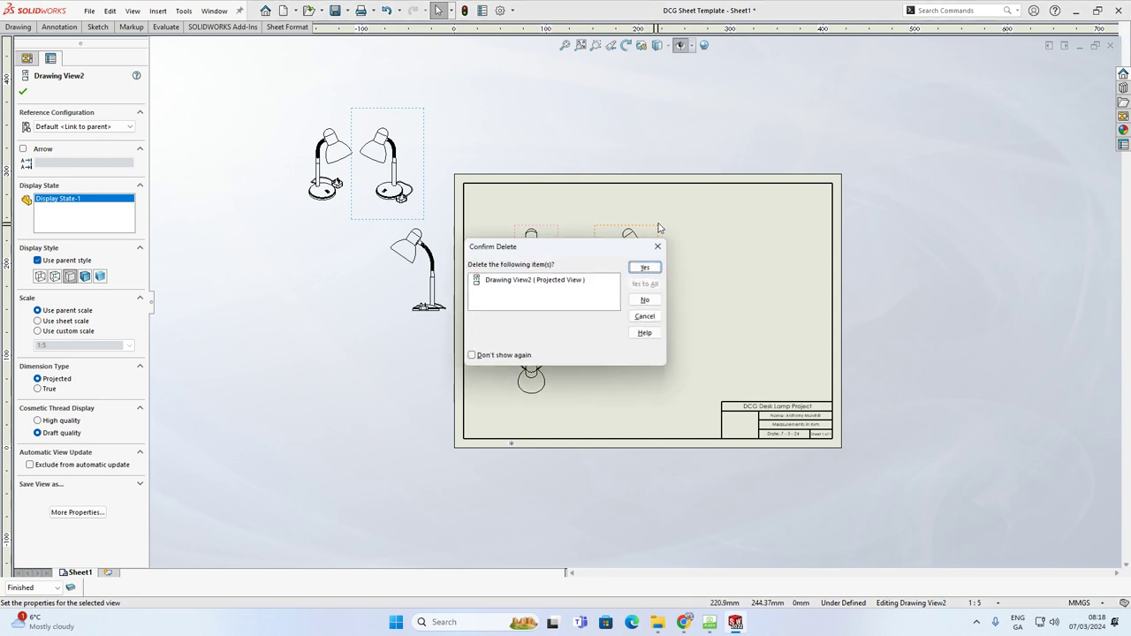
left_click(645, 267)
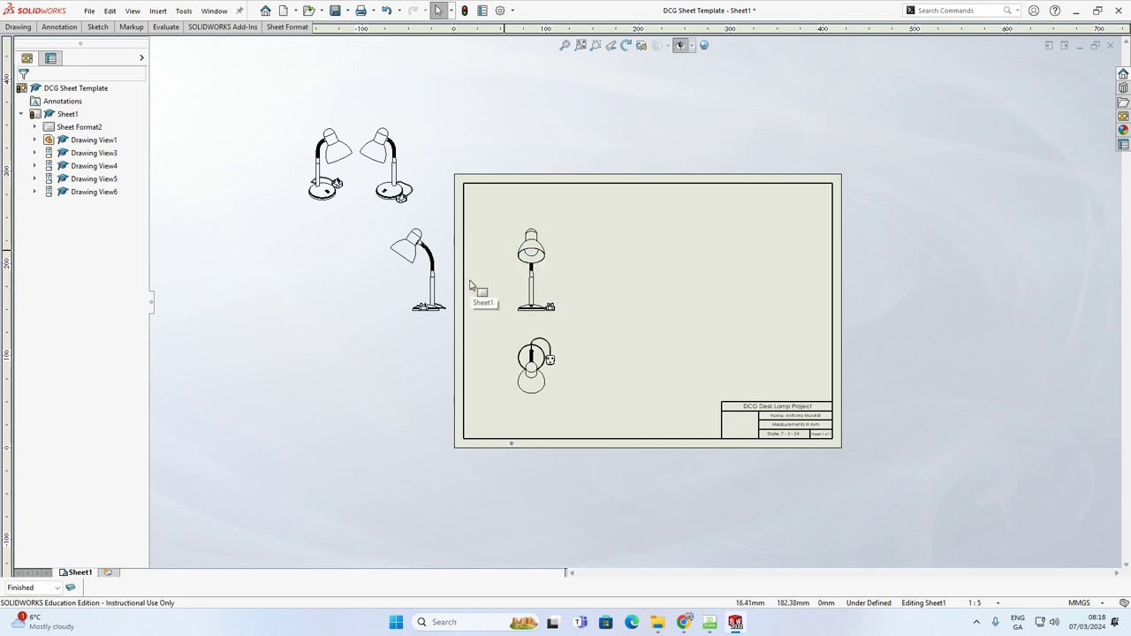
Move the front view to the sheet's upper-right corner, the side view to its left, and the plan between it and the title block.
mouse_move(558, 236)
left_mouse_down()
mouse_move(717, 230)
mouse_move(818, 198)
mouse_move(829, 205)
left_mouse_up()
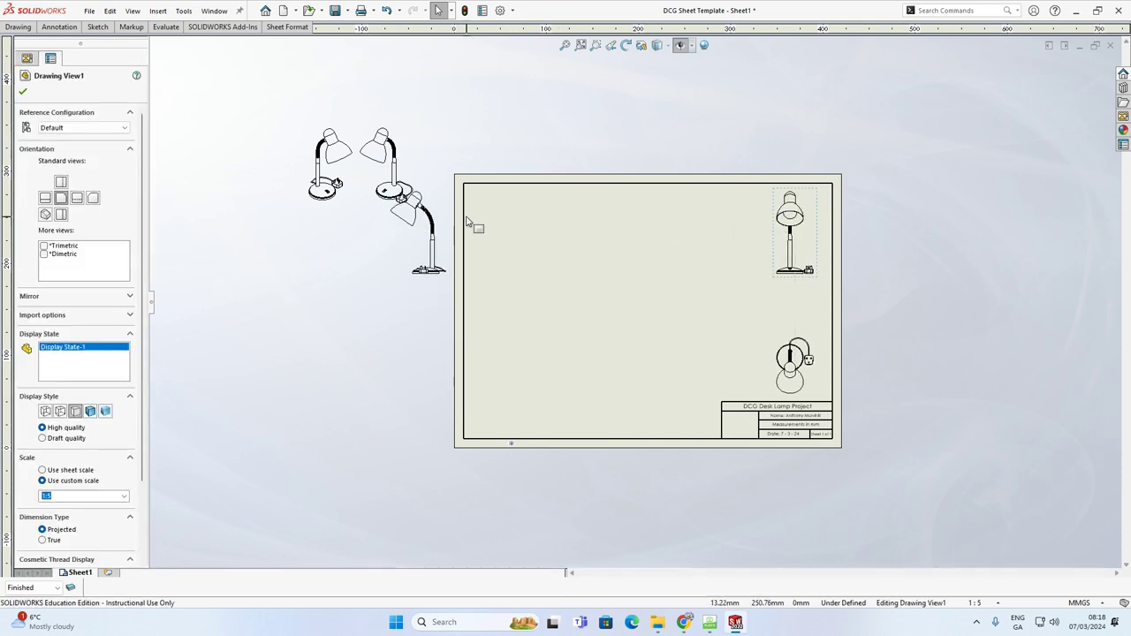
left_click_drag(448, 213, 736, 217)
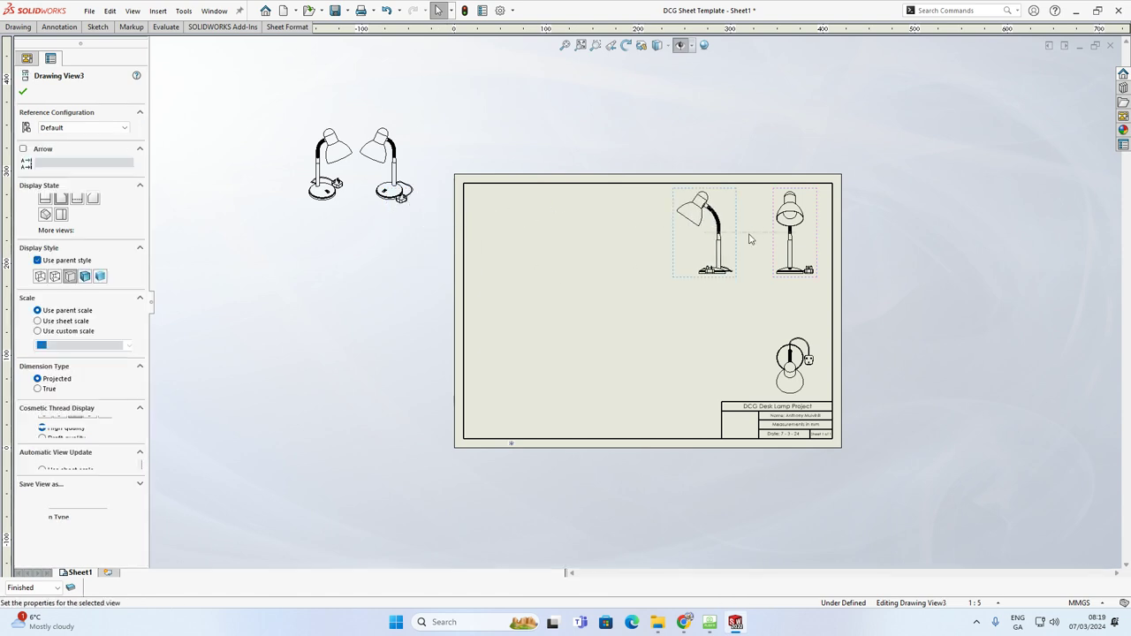
left_click_drag(810, 345, 802, 318)
scroll(817, 261, "down", 2)
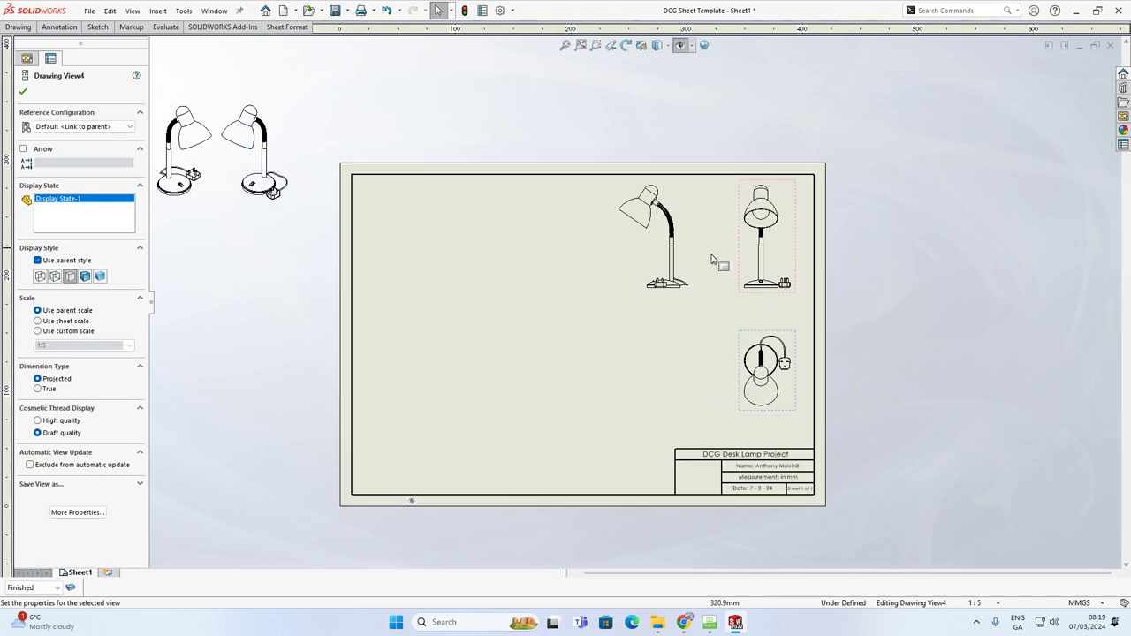
scroll(654, 265, "up", 2)
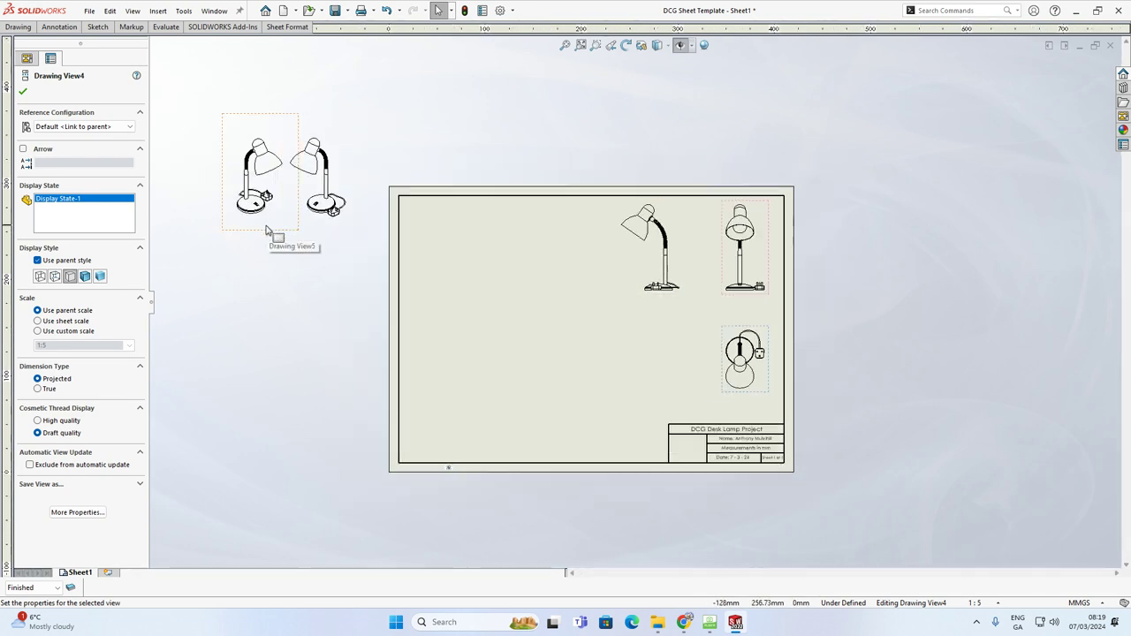
Move one pictorial view into the open left half of the sheet and delete the other one outside the sheet.
mouse_move(267, 233)
left_mouse_down()
mouse_move(469, 315)
mouse_move(458, 439)
left_mouse_up()
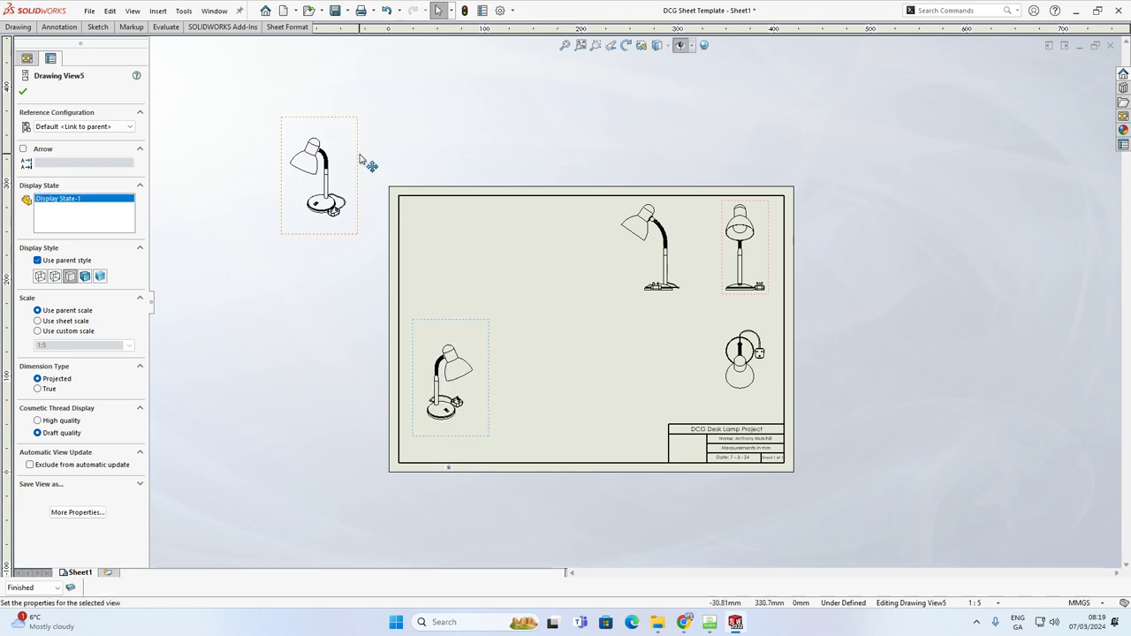
left_click(360, 157)
key("Delete")
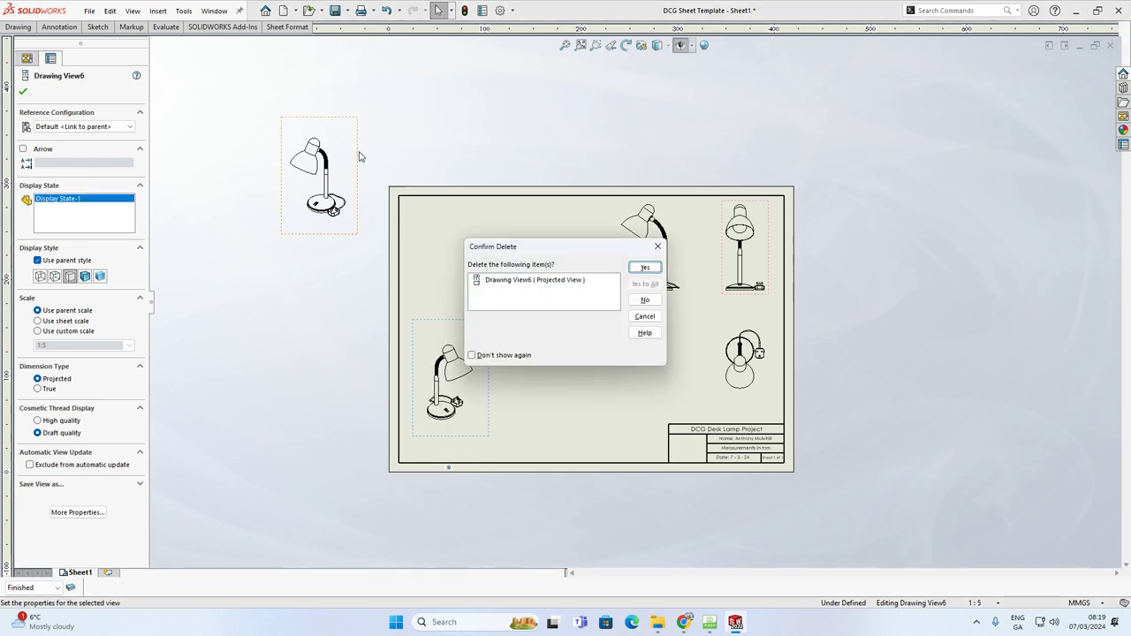
left_click(655, 269)
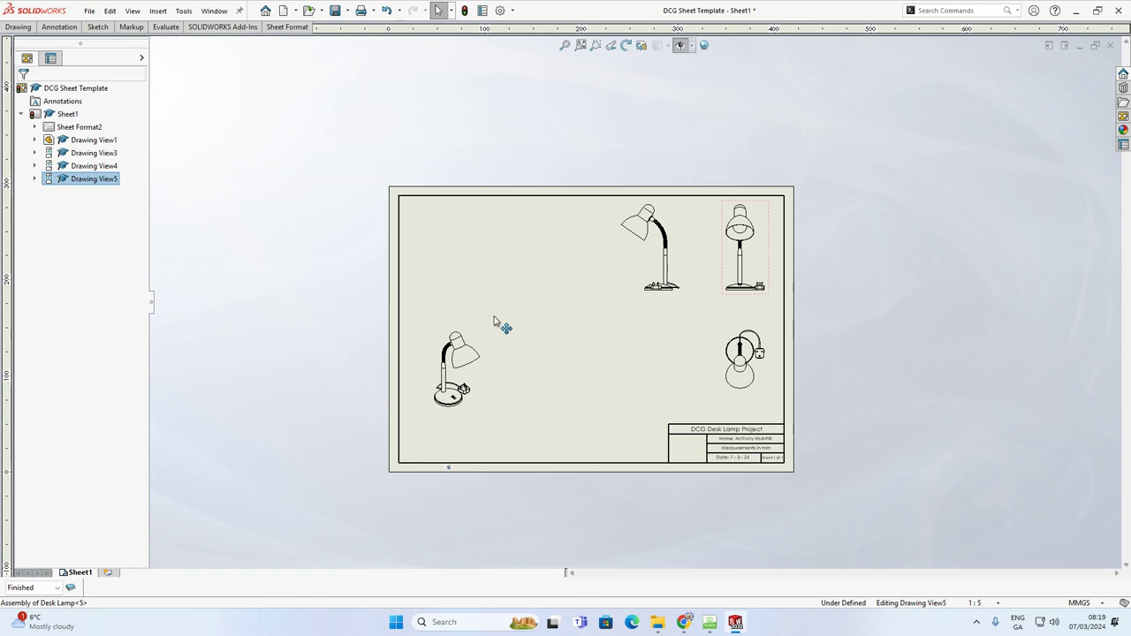
mouse_move(494, 320)
left_mouse_down()
mouse_move(555, 253)
mouse_move(548, 295)
left_mouse_up()
scroll(783, 260, "down", 3)
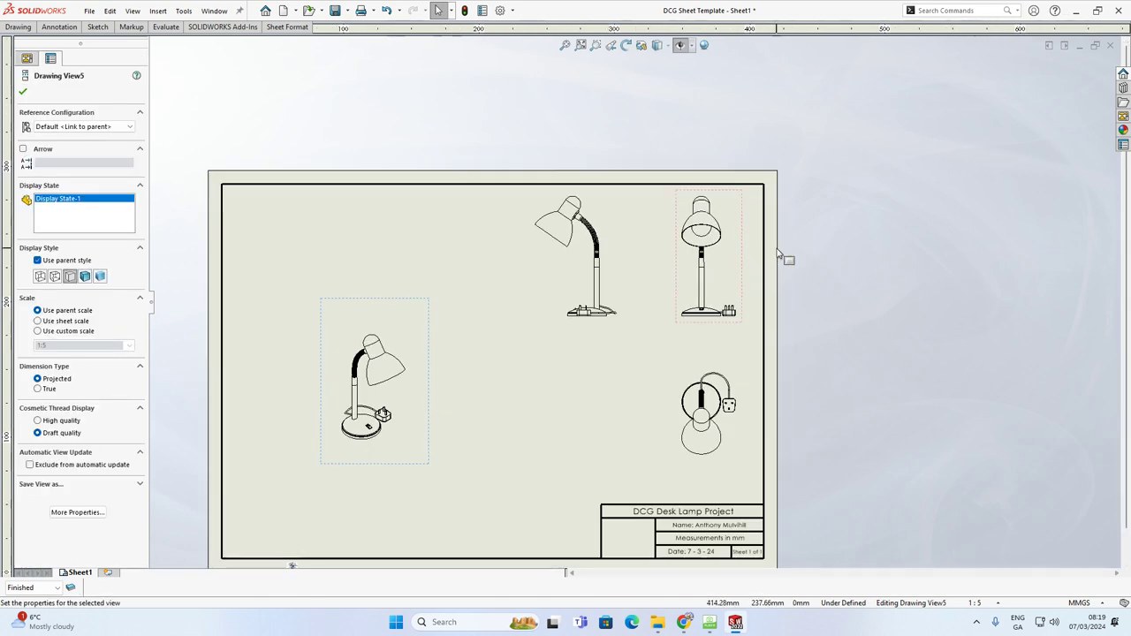
scroll(636, 340, "up", 1)
scroll(374, 503, "down", 2)
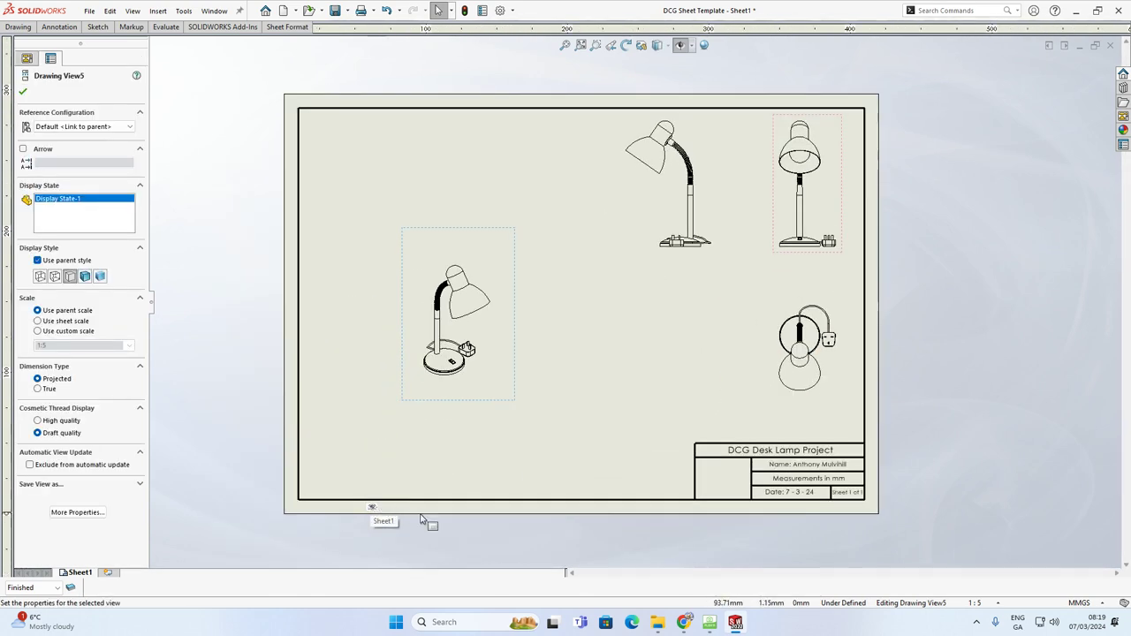
Move the small logo picture from below the sheet's border into the empty cell of the title block.
left_click(402, 517)
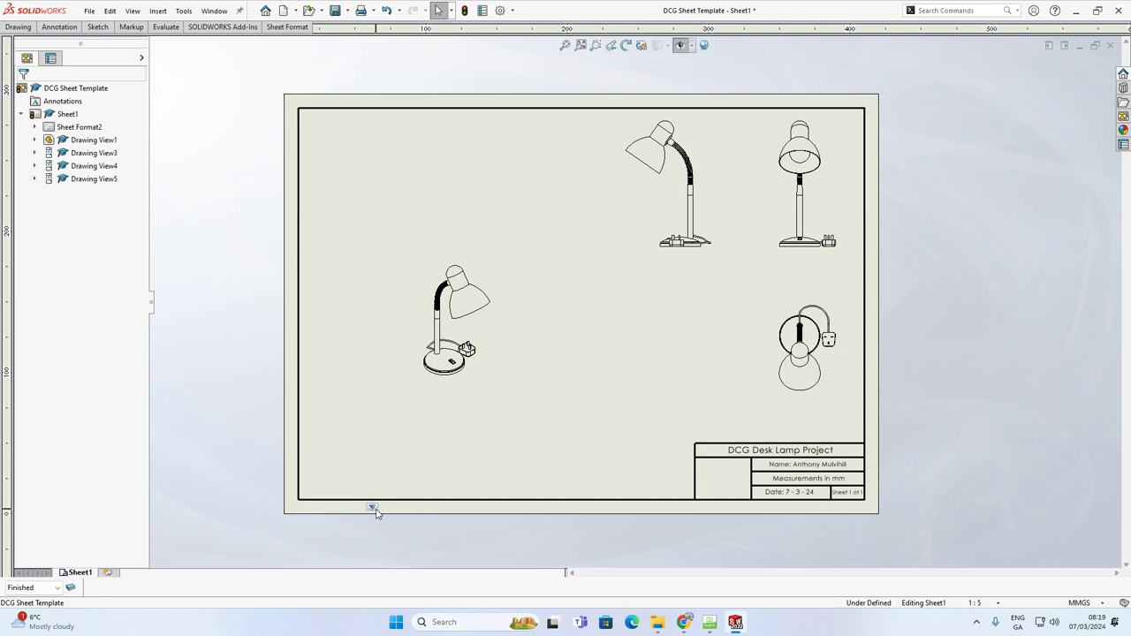
left_click(372, 509)
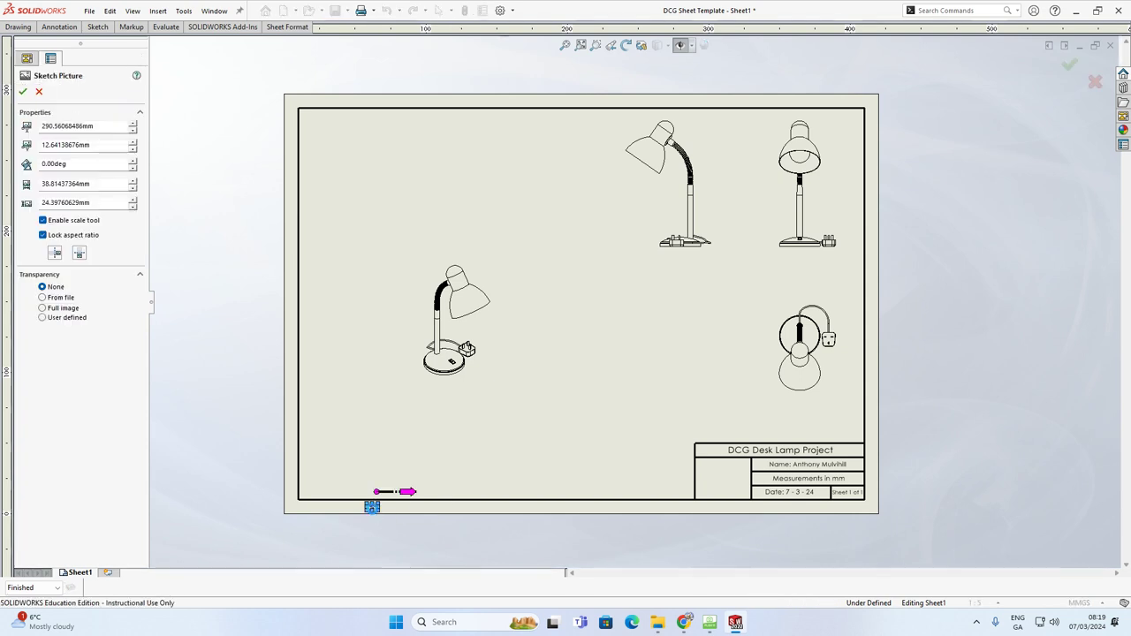
scroll(373, 509, "down", 2)
mouse_move(431, 456)
left_mouse_down()
mouse_move(909, 348)
mouse_move(1011, 385)
left_mouse_up()
scroll(1091, 420, "down", 1)
key("f")
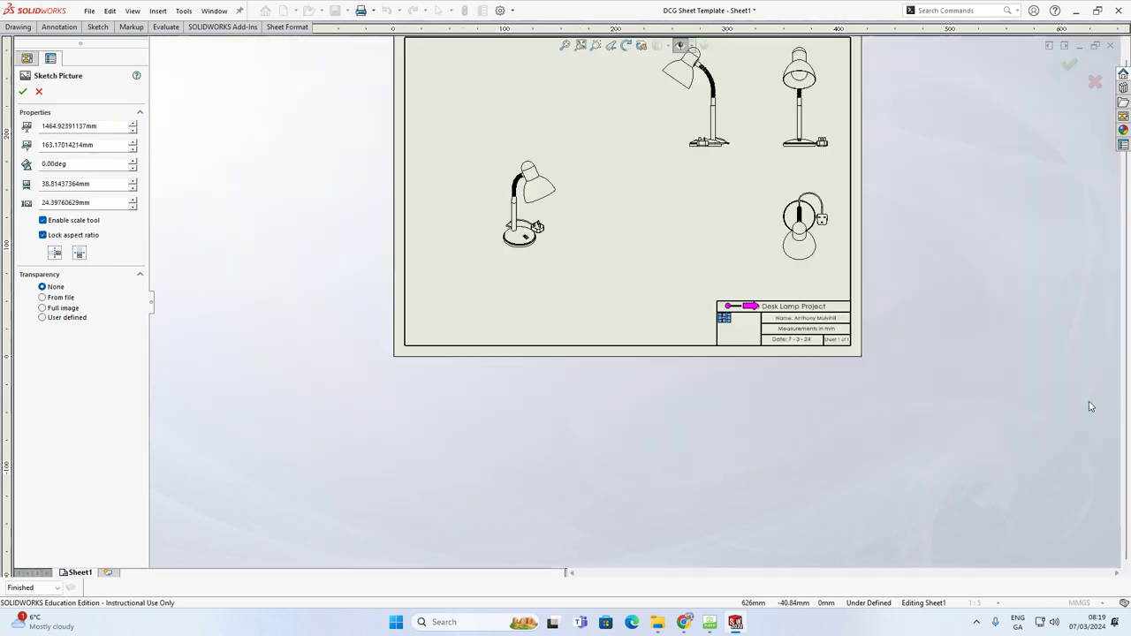
Enlarge the logo picture to about 193 by 121 mm so it nearly fills the title block cell.
scroll(542, 285, "down", 5)
left_click_drag(557, 269, 772, 403)
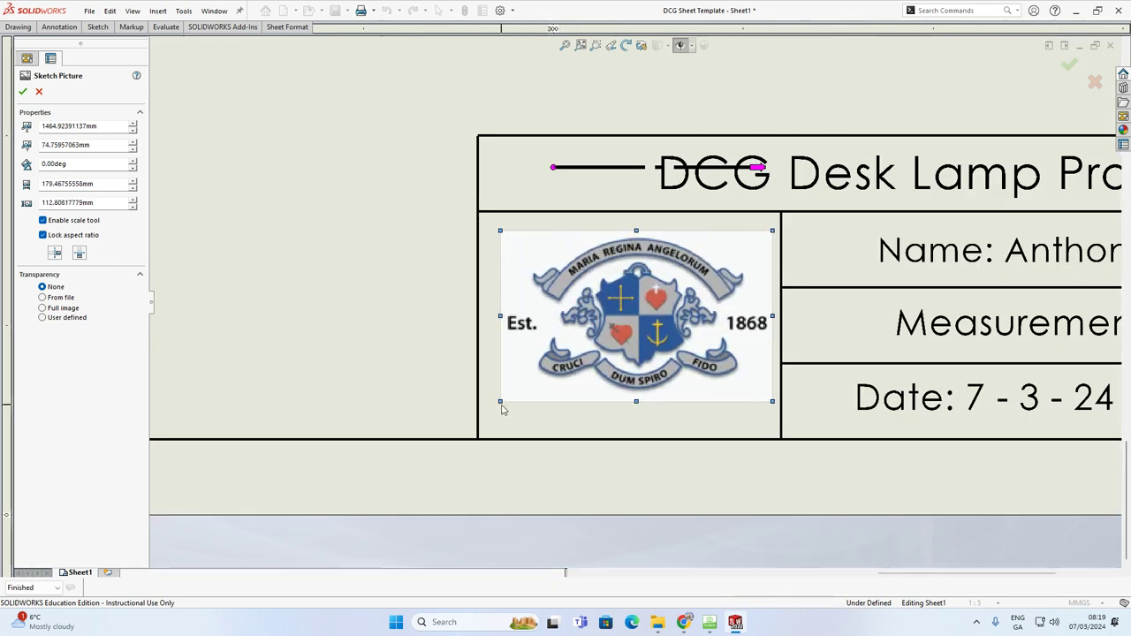
left_click_drag(499, 402, 486, 413)
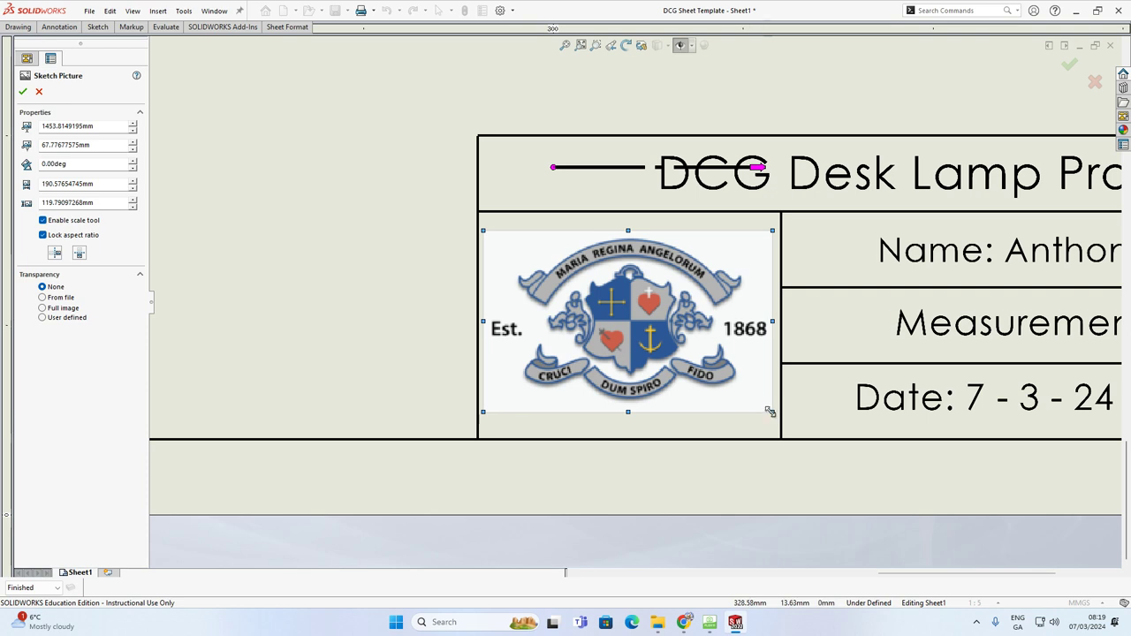
left_click_drag(769, 412, 772, 414)
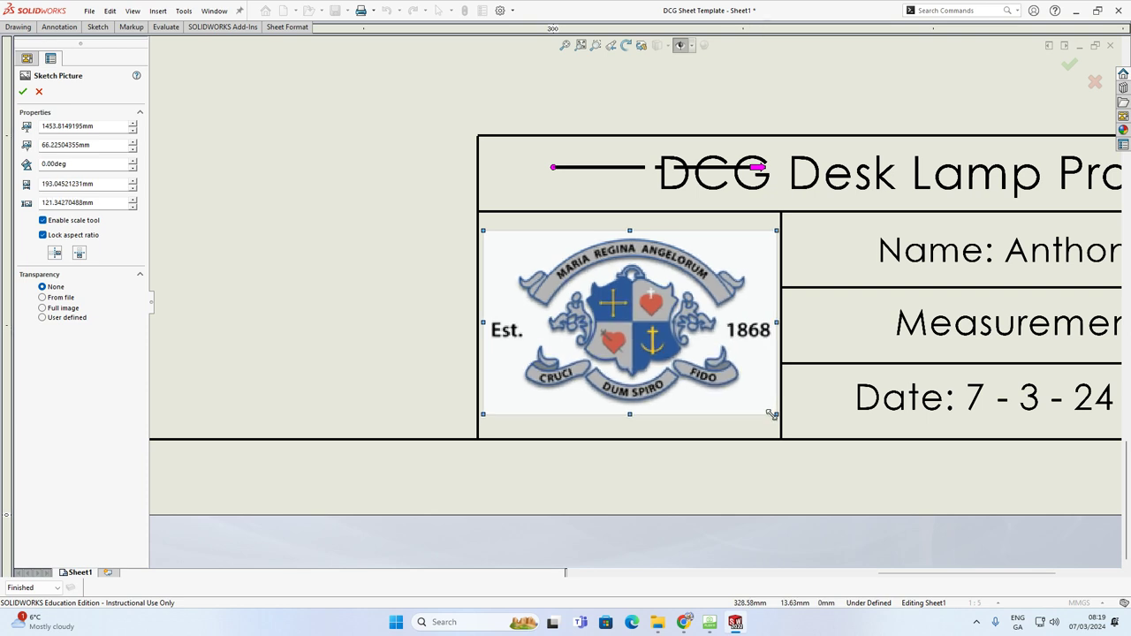
left_click(40, 91)
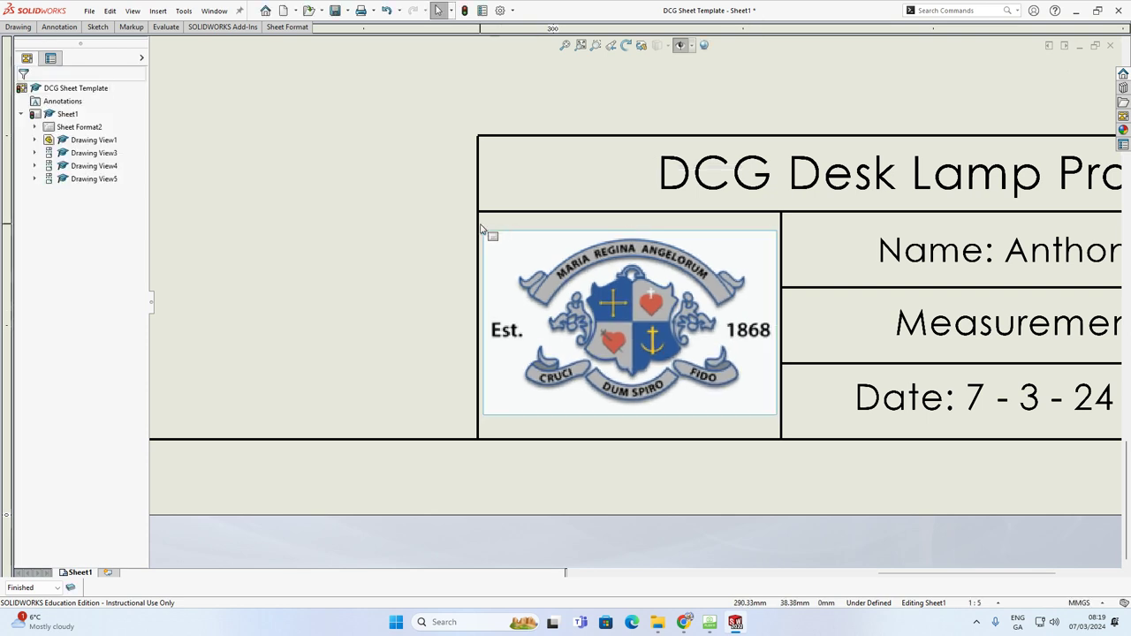
Shift the front view slightly down, bringing its aligned side view along.
scroll(570, 217, "up", 5)
scroll(672, 183, "up", 2)
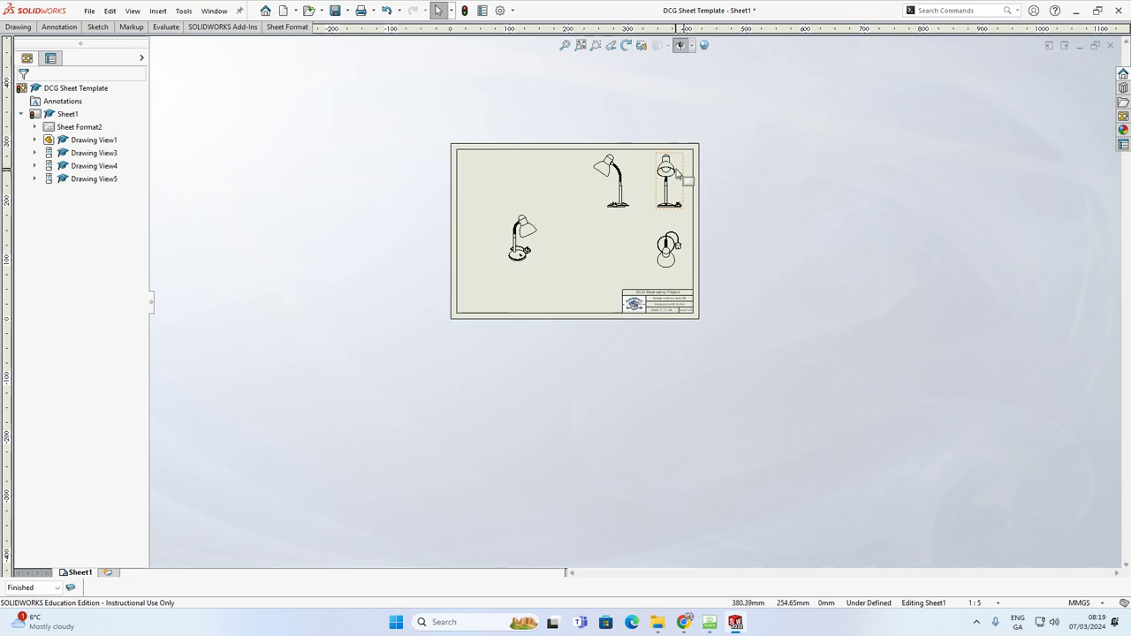
scroll(682, 207, "down", 3)
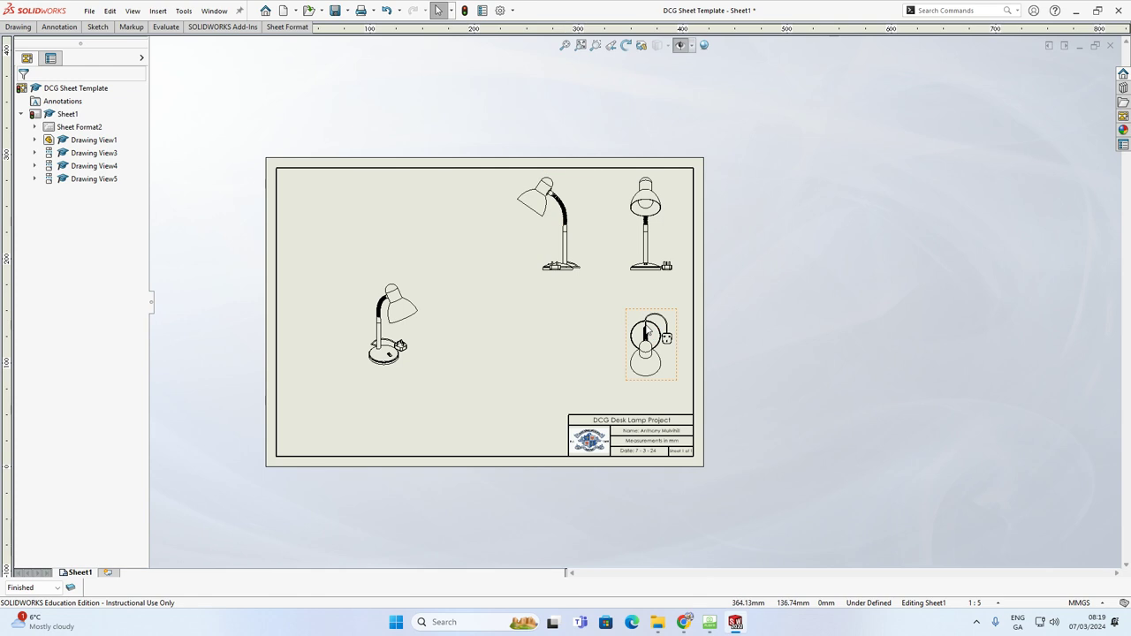
left_click_drag(670, 276, 675, 288)
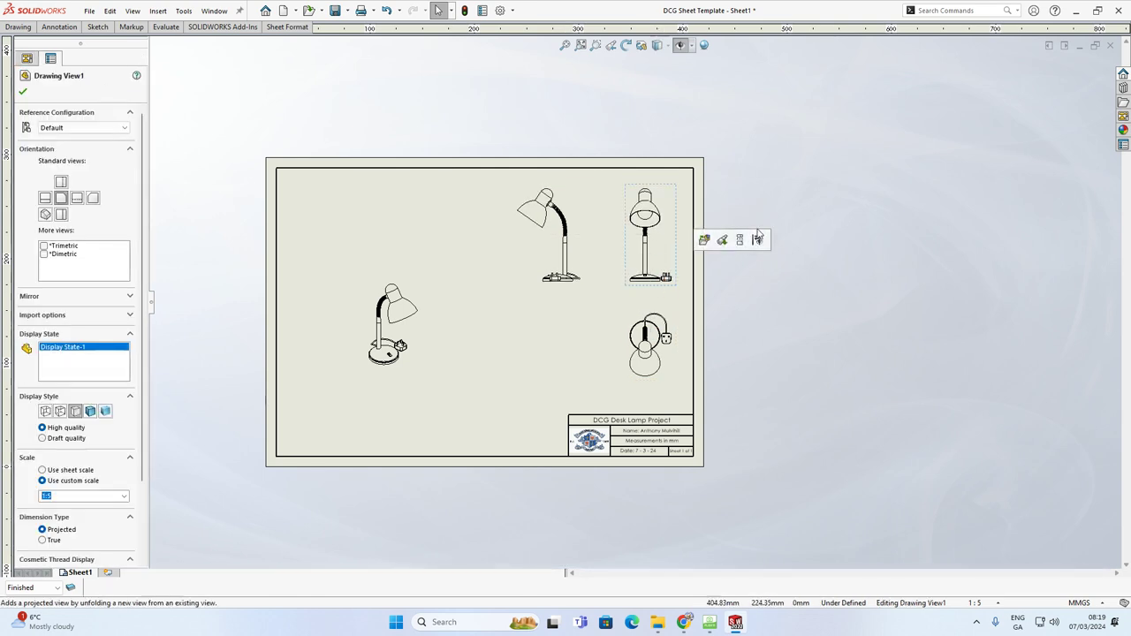
key("Escape")
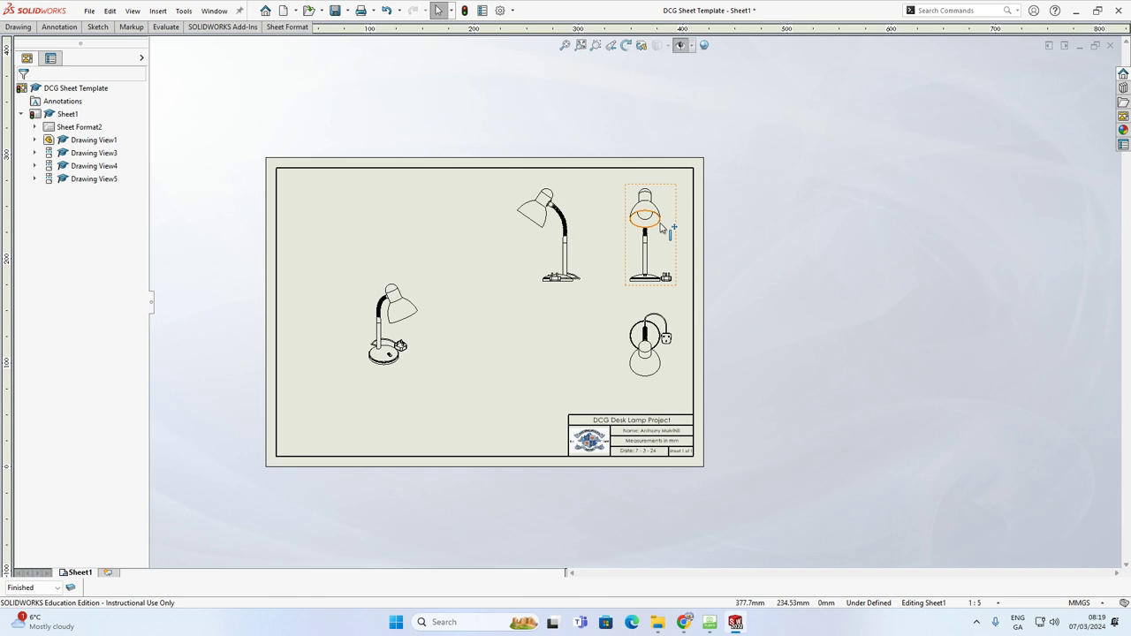
Set the front view's display style to Hidden Lines Visible and inspect the lamp head up close.
left_click(663, 228)
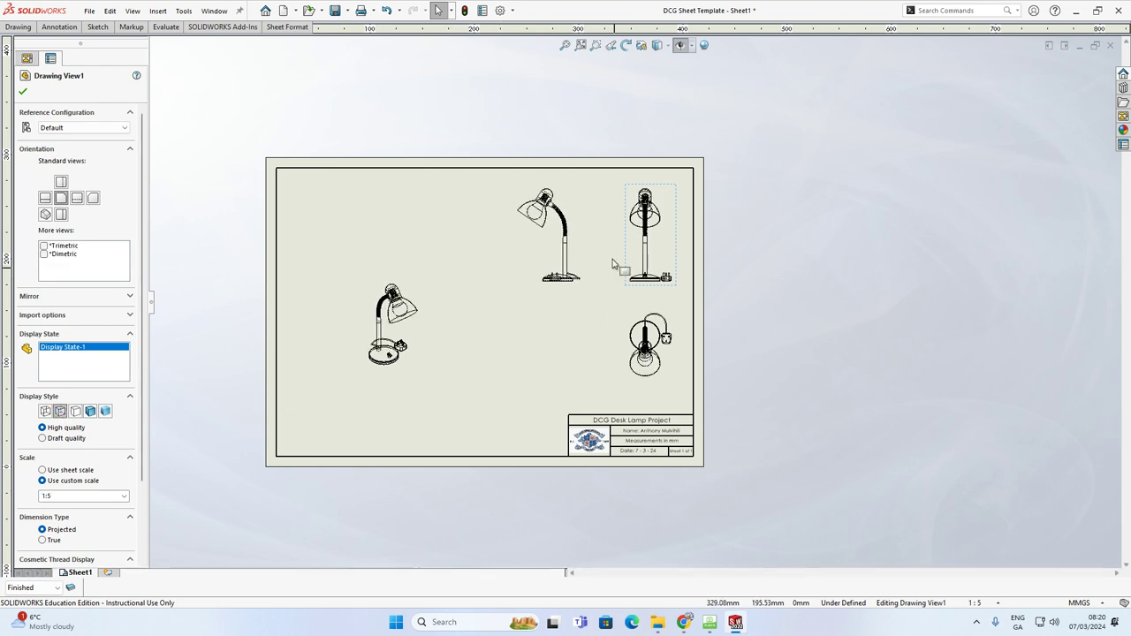
scroll(673, 213, "down", 10)
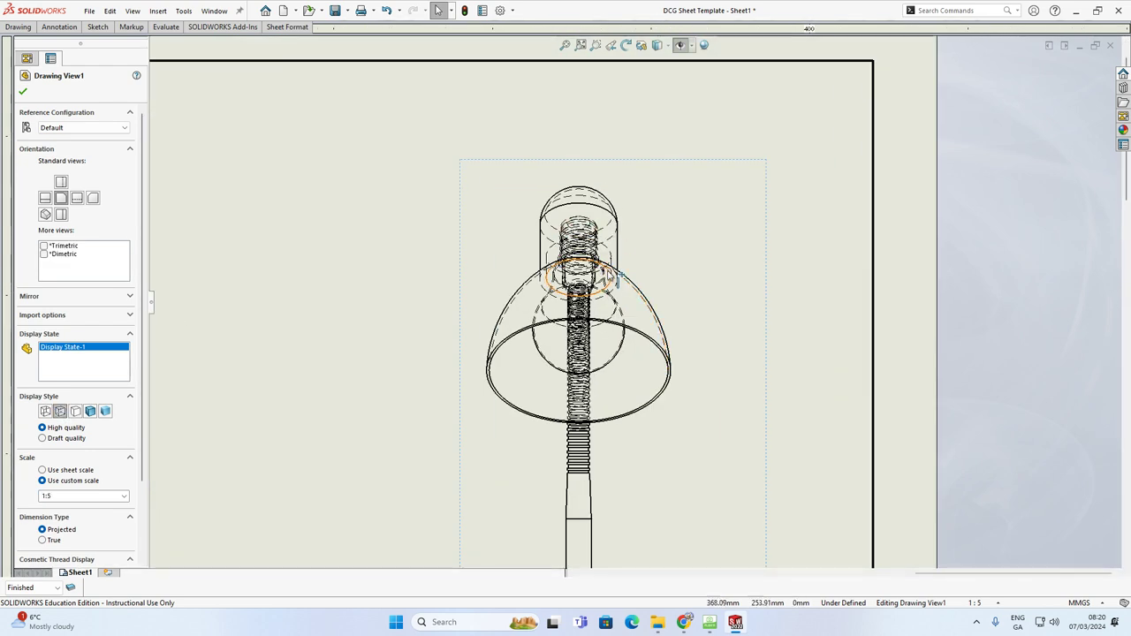
scroll(617, 277, "up", 10)
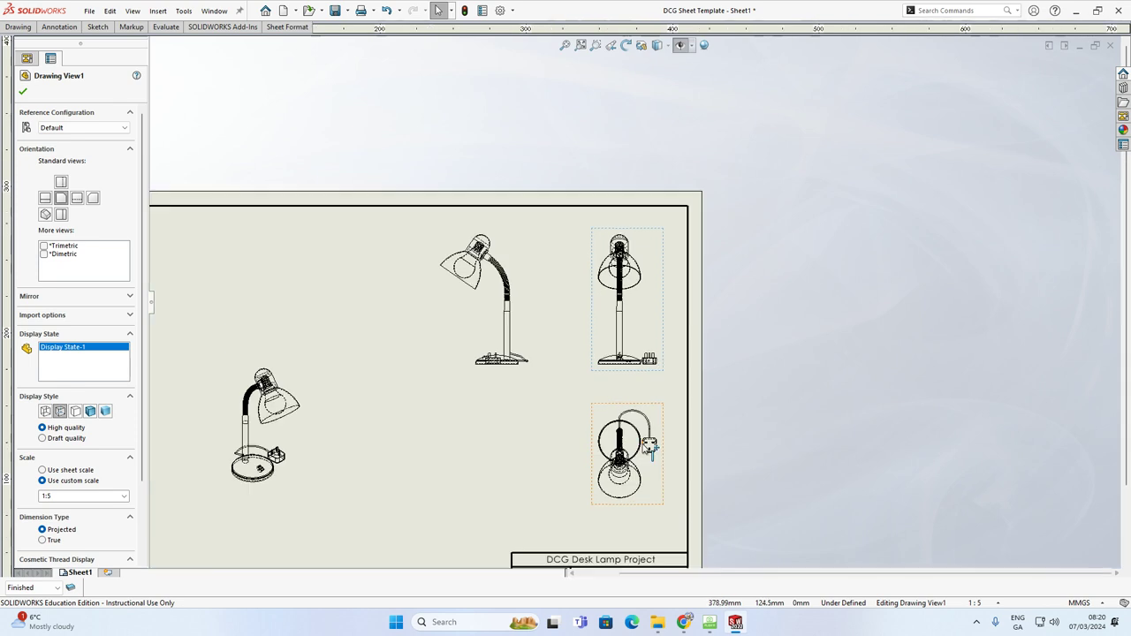
scroll(657, 447, "down", 1)
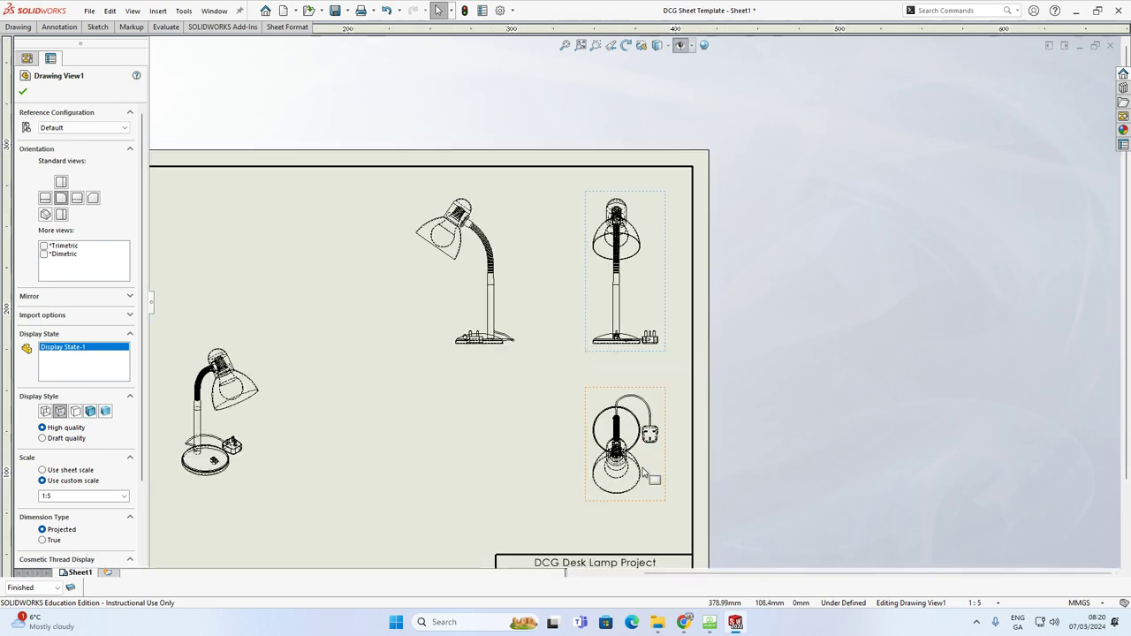
Try the Shaded With Edges, Shaded and Hidden Lines Removed styles on the views, and return to Hidden Lines Visible.
left_click(90, 412)
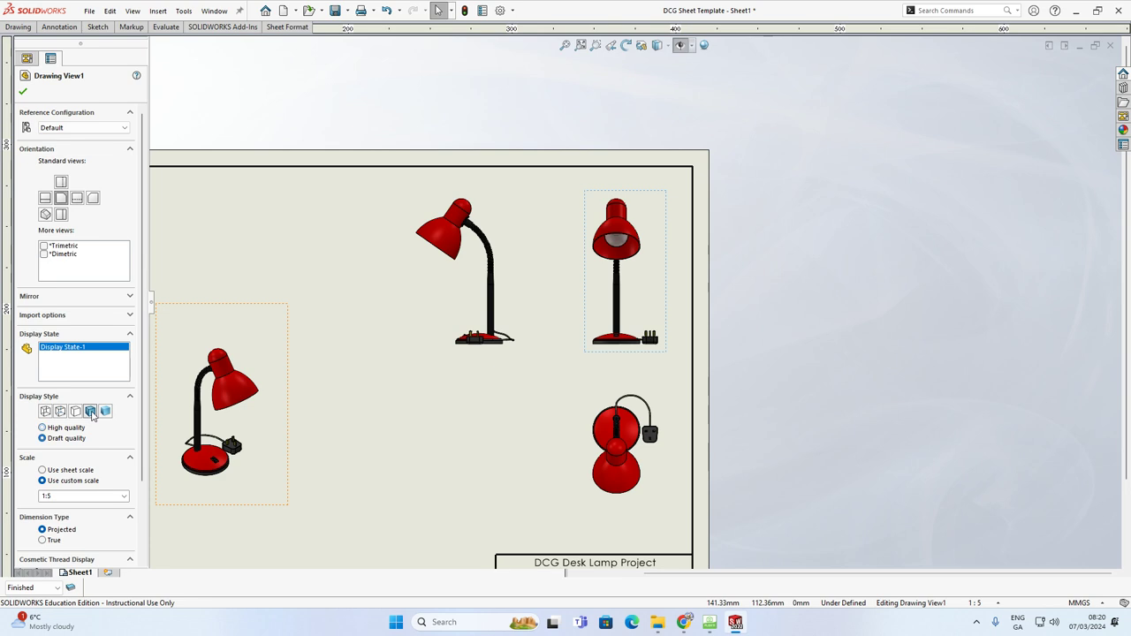
left_click(105, 412)
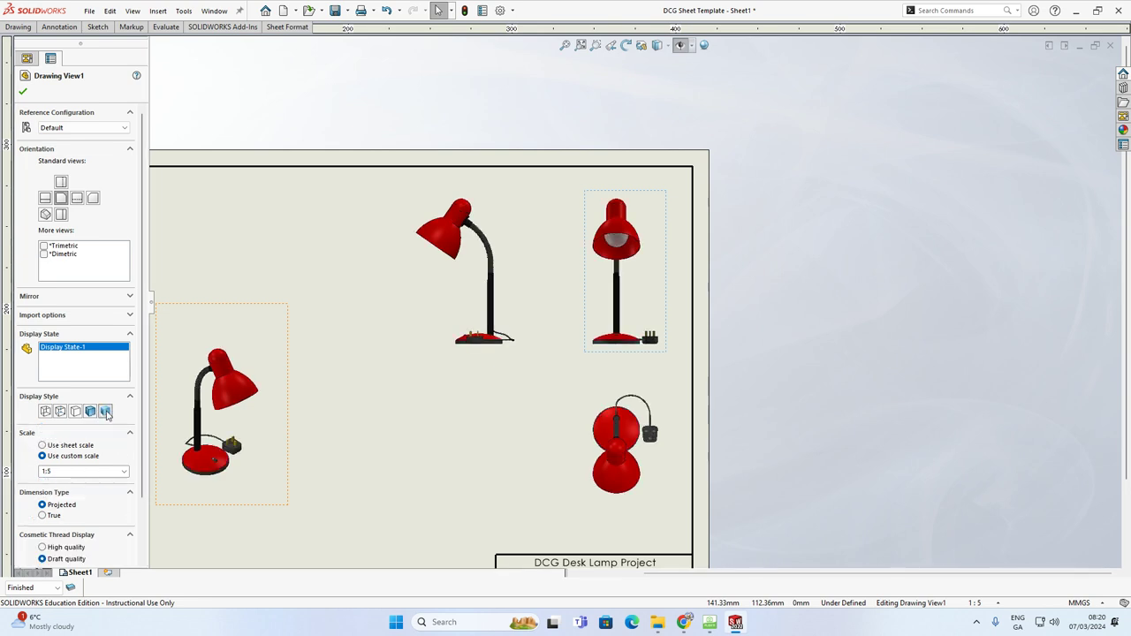
left_click(76, 412)
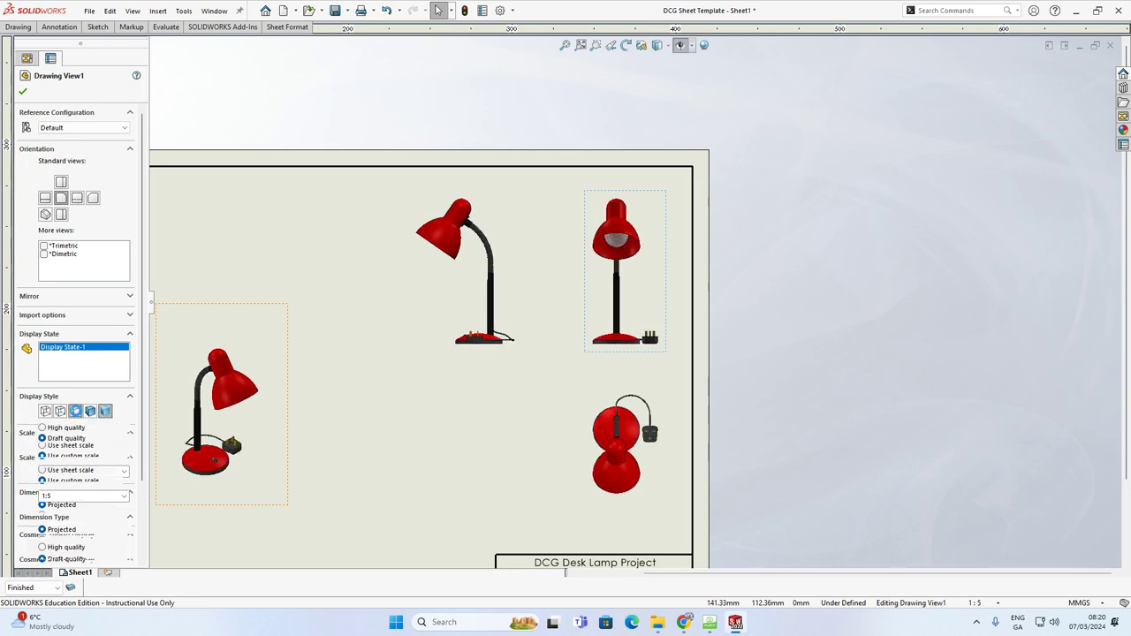
left_click(60, 411)
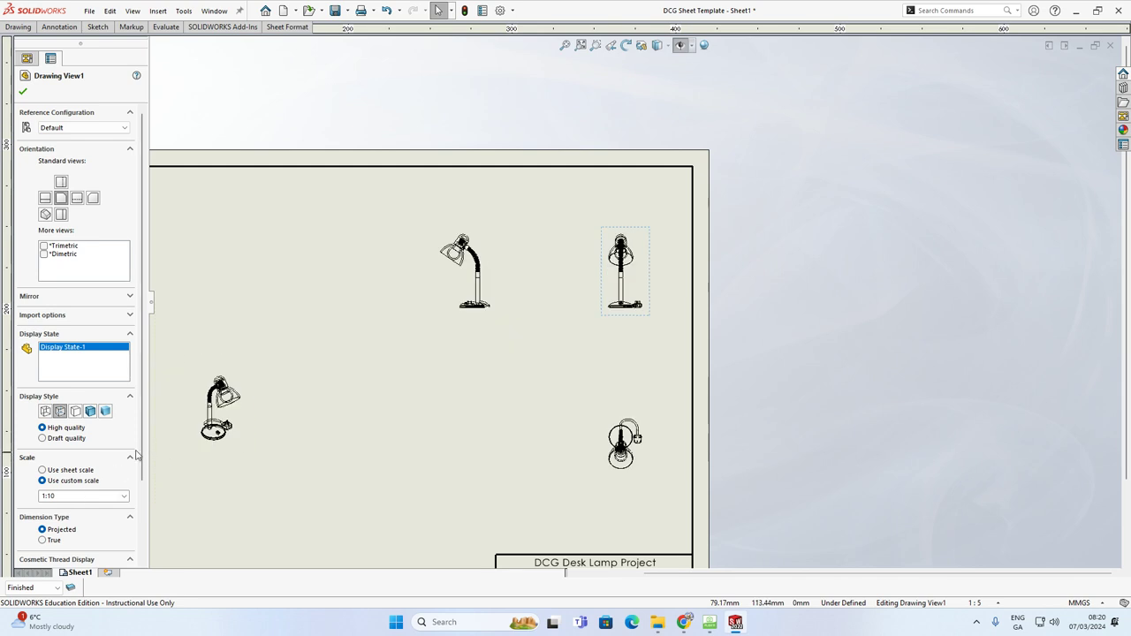
Try custom scales of 1:10, 1:4, 1:3 and 1:3.5 on the front view.
scroll(139, 477, "down", 3)
left_click(408, 371)
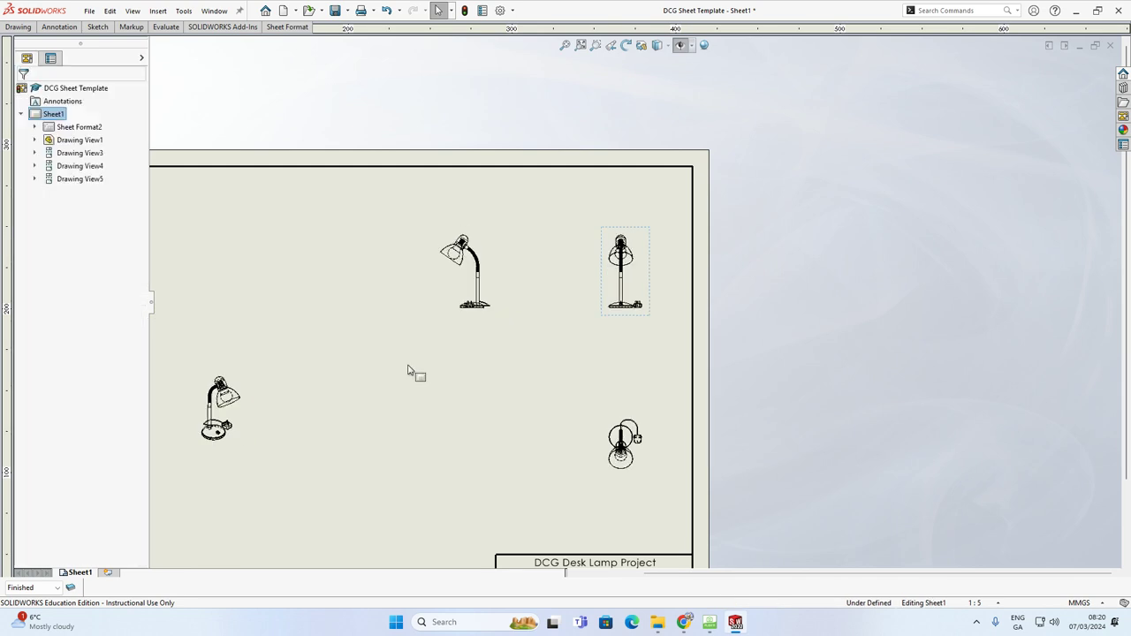
left_click(634, 292)
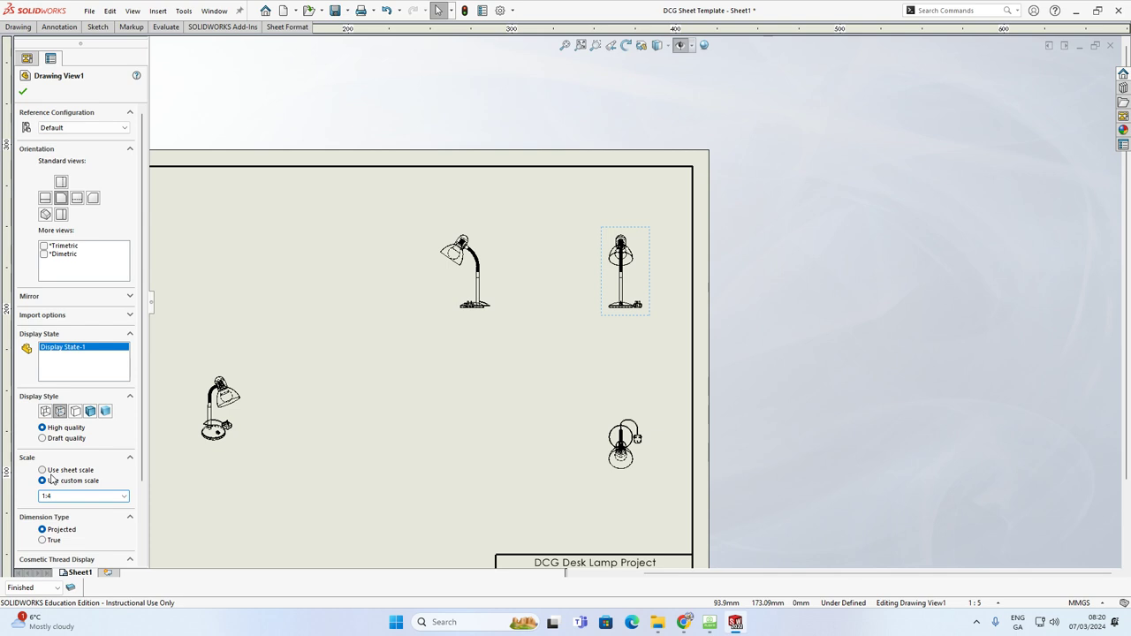
key("Return")
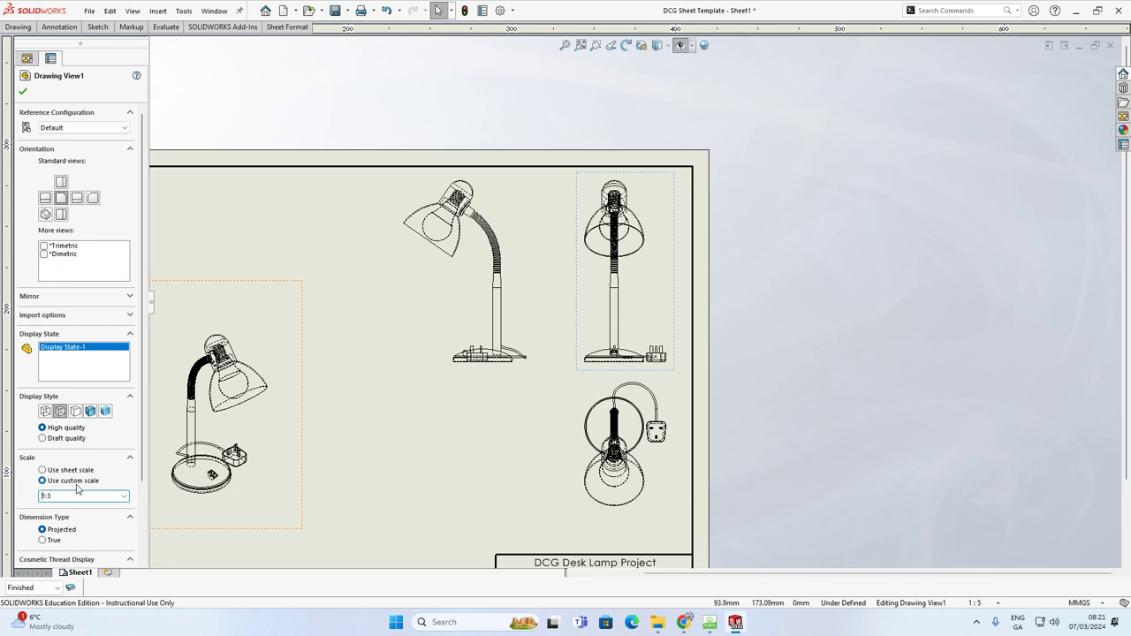
key("Return")
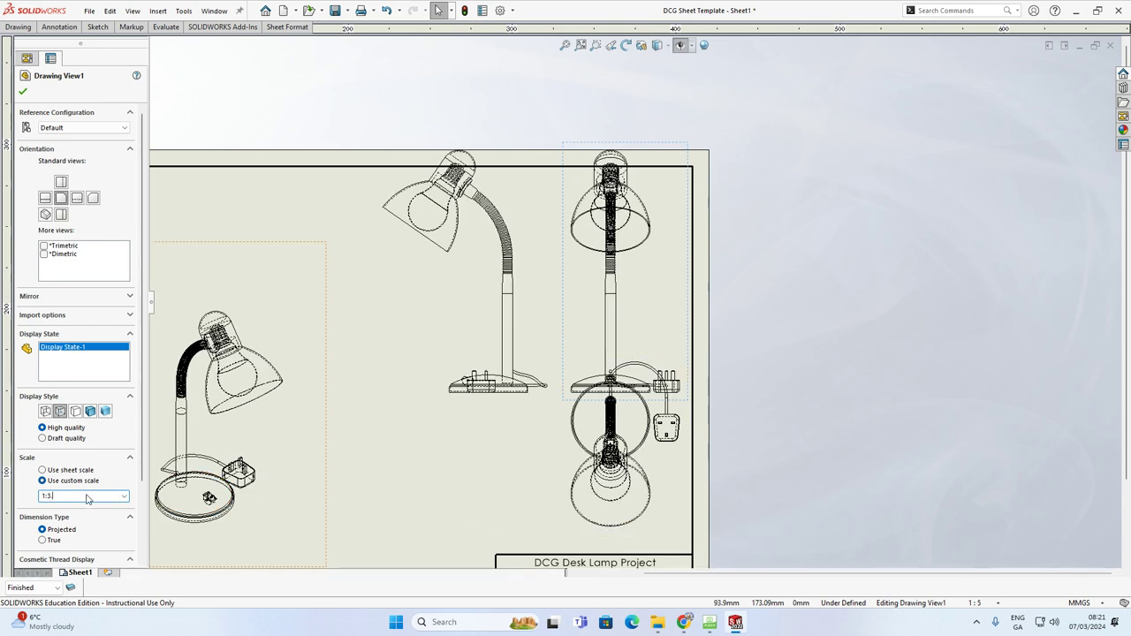
key("Return")
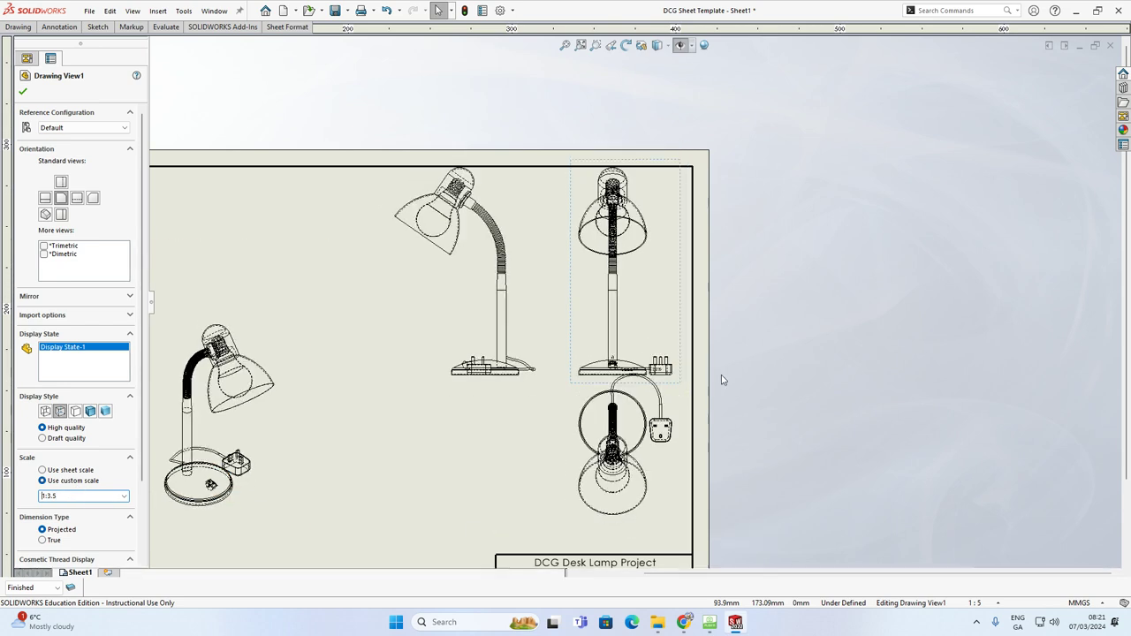
left_click(829, 440)
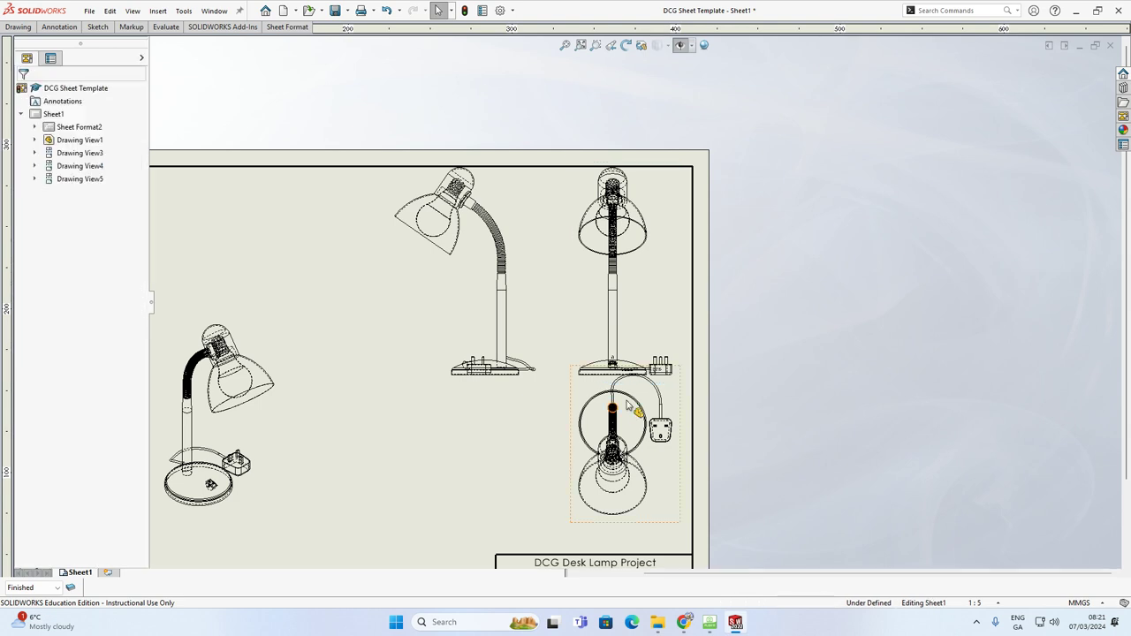
Move the plan down clear of the front view and set the front view's custom scale to 1:3.75.
scroll(674, 398, "up", 1)
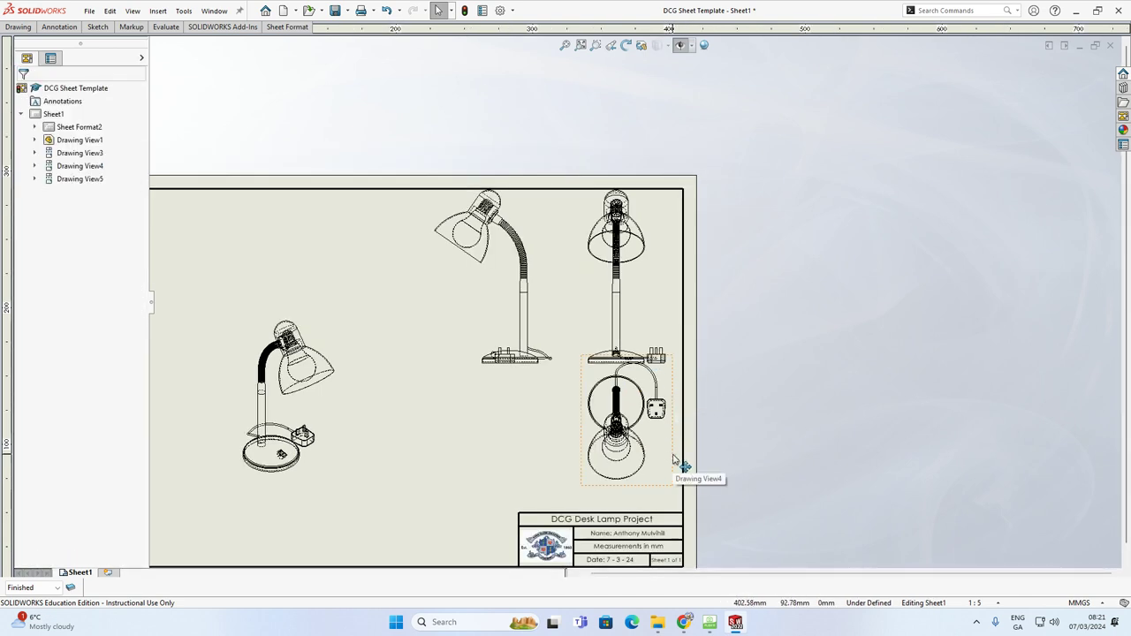
left_click_drag(677, 454, 674, 487)
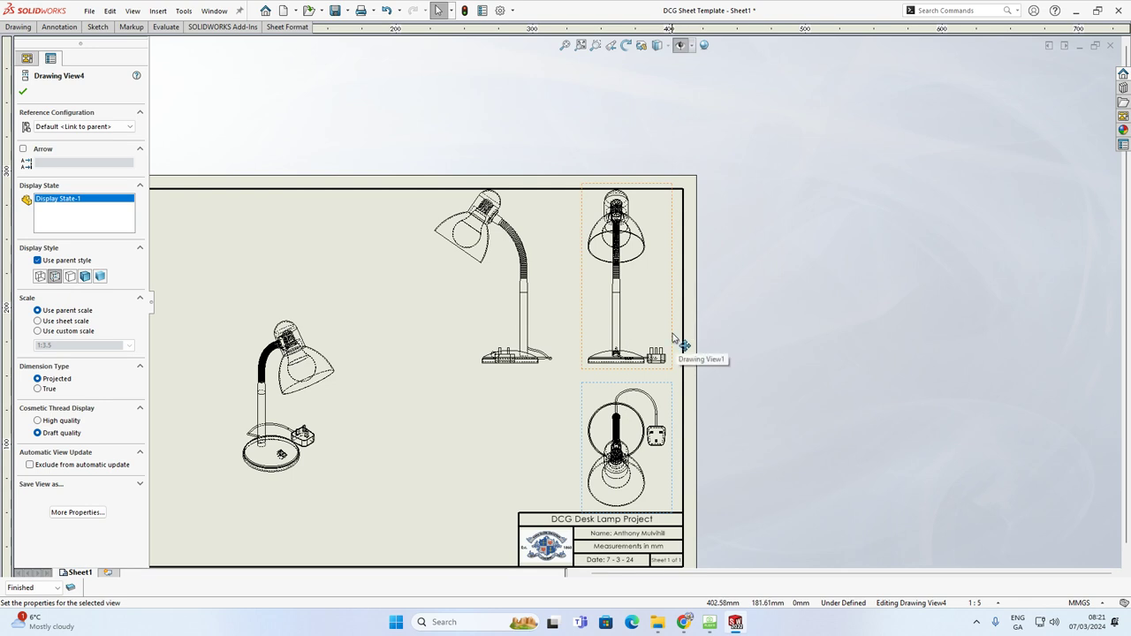
left_click(630, 318)
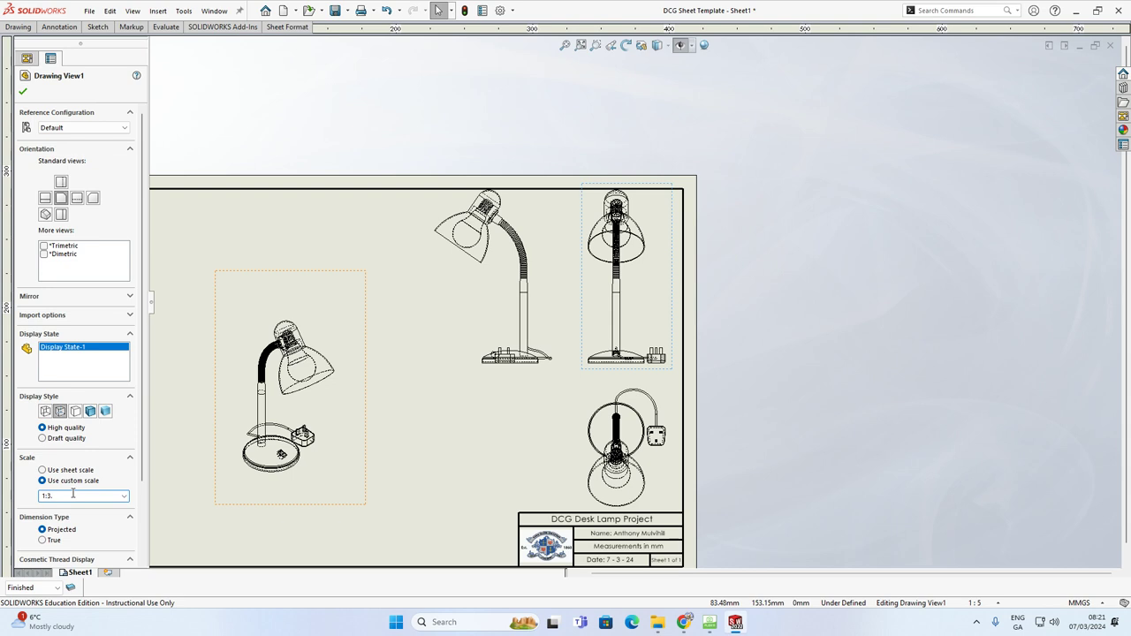
key("Return")
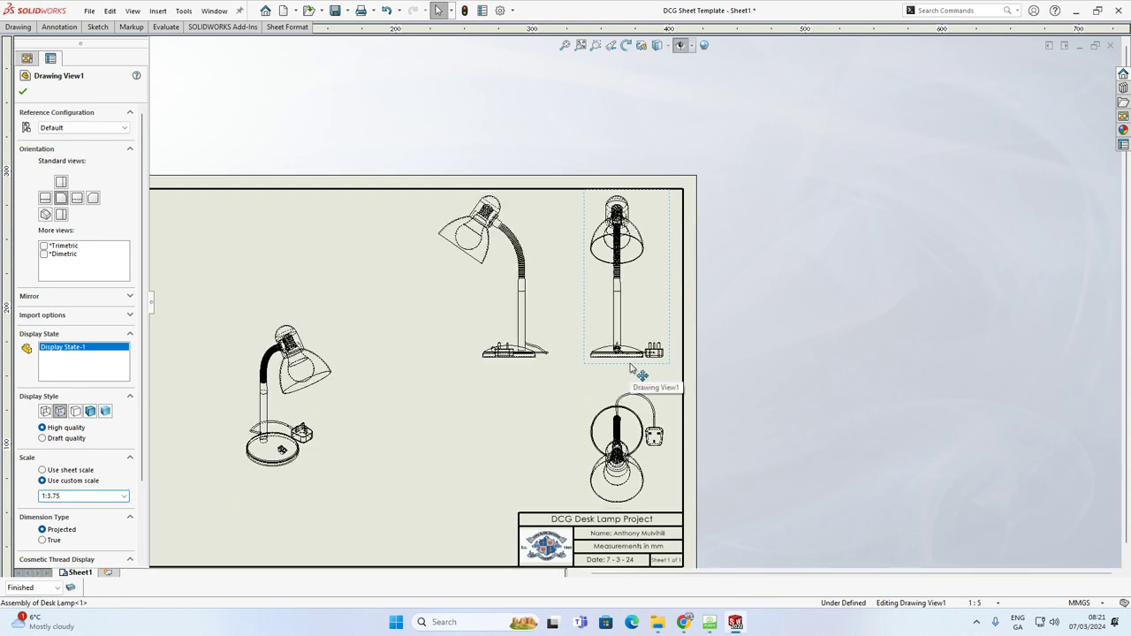
Lower the front view slightly and move the side view a little further away from it.
left_click_drag(630, 369, 630, 377)
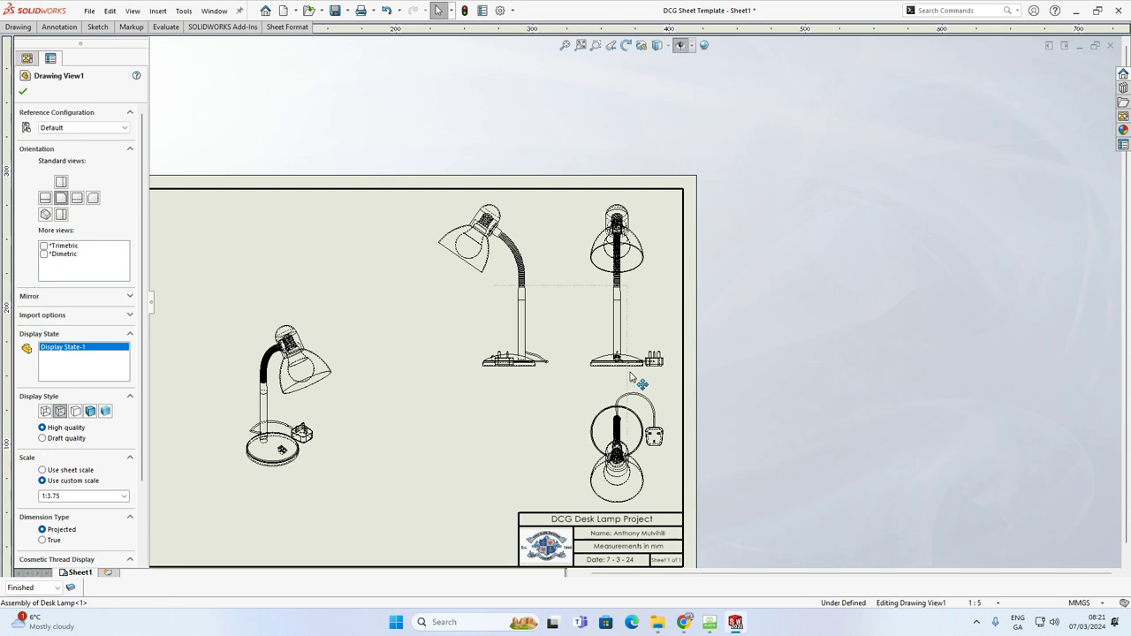
left_click_drag(557, 378, 541, 374)
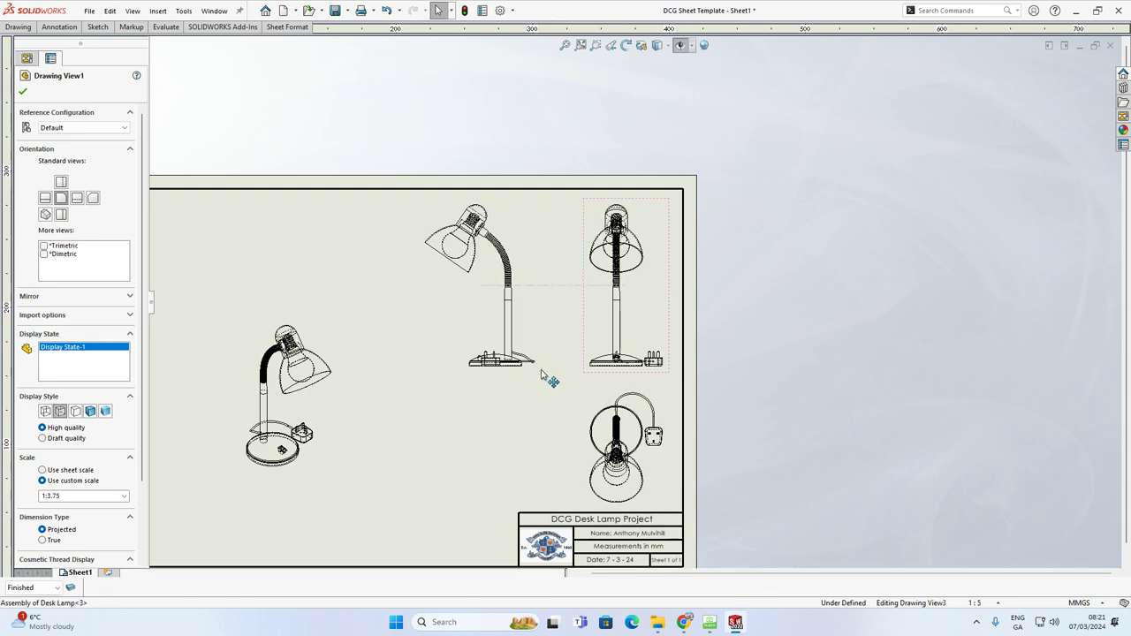
left_click(574, 415)
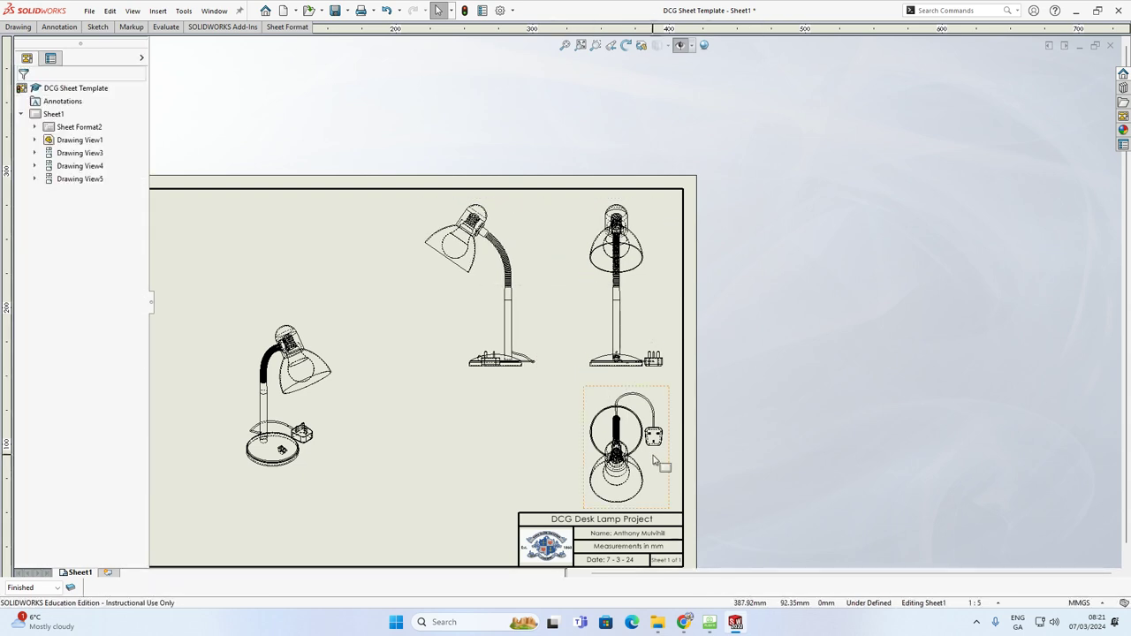
Move the pictorial view up and closer to the side view.
left_click(669, 475)
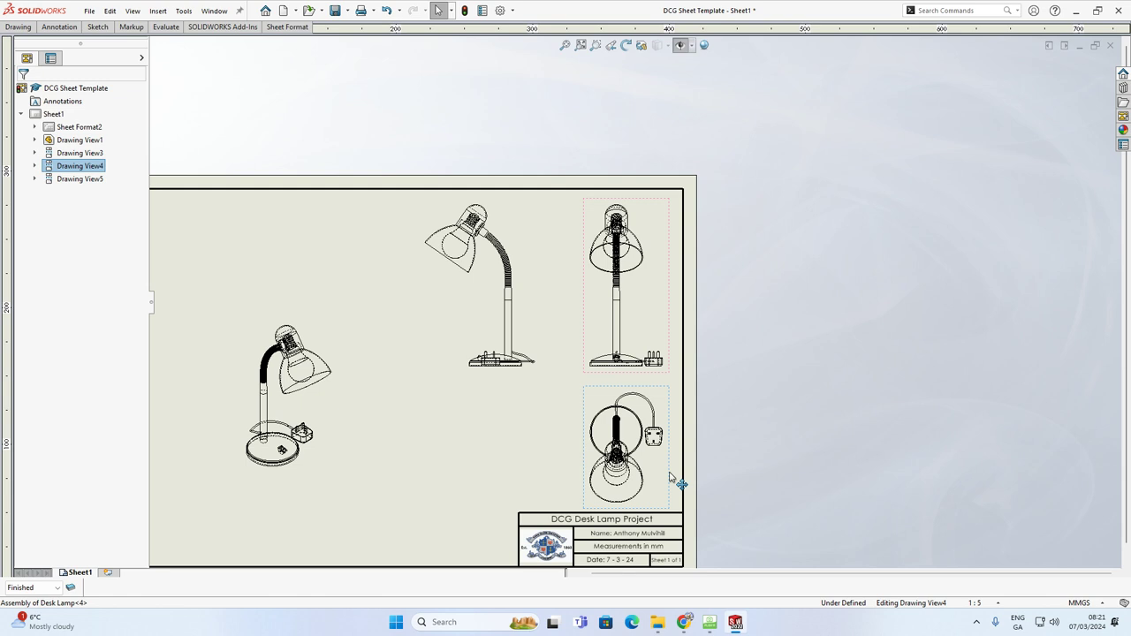
left_click(782, 336)
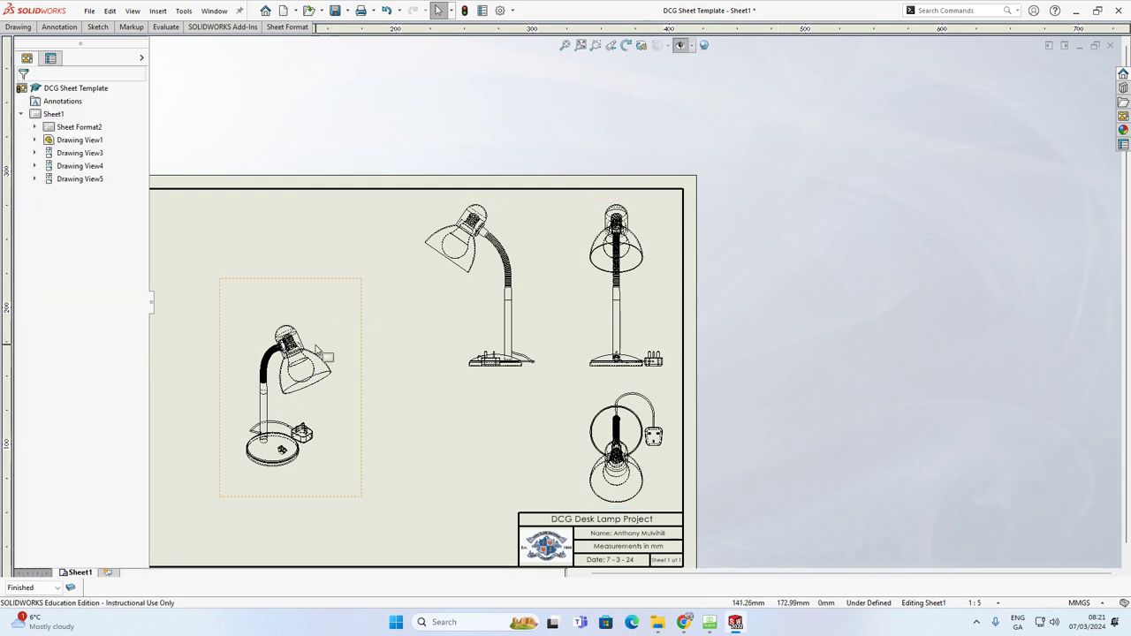
left_click_drag(352, 285, 391, 230)
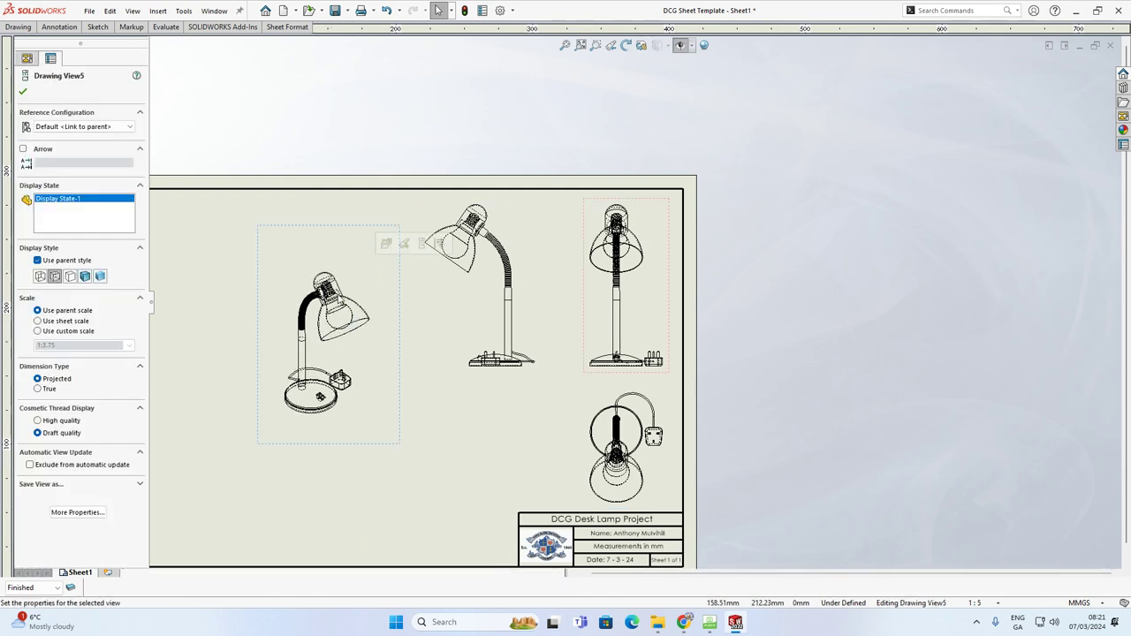
Set the pictorial view's display style to Shaded With Edges.
left_click(338, 339)
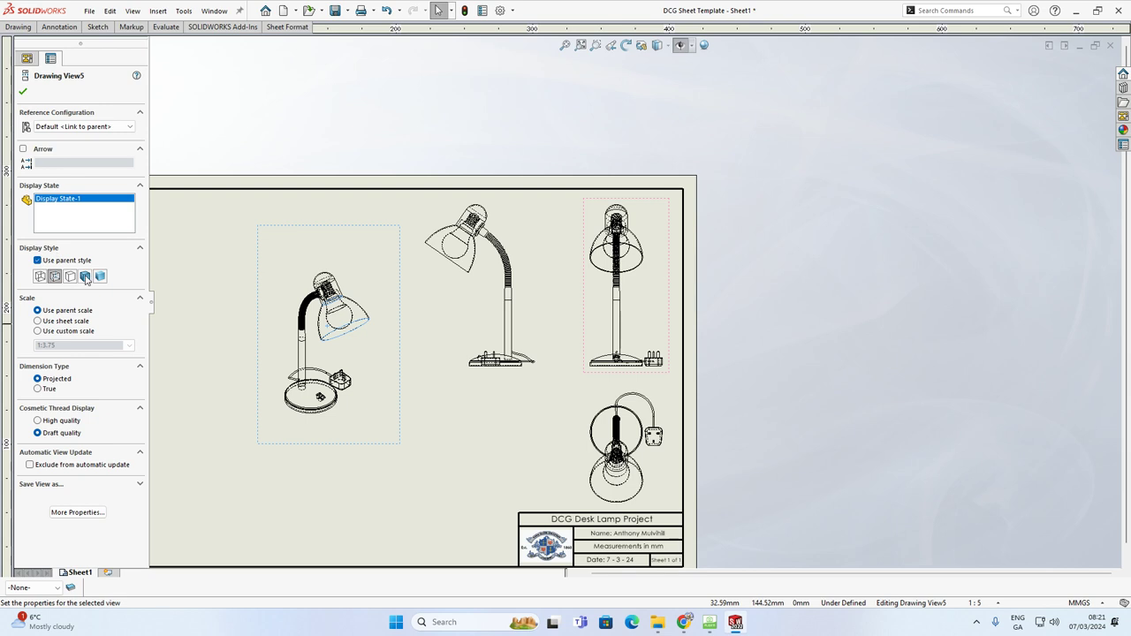
left_click(85, 276)
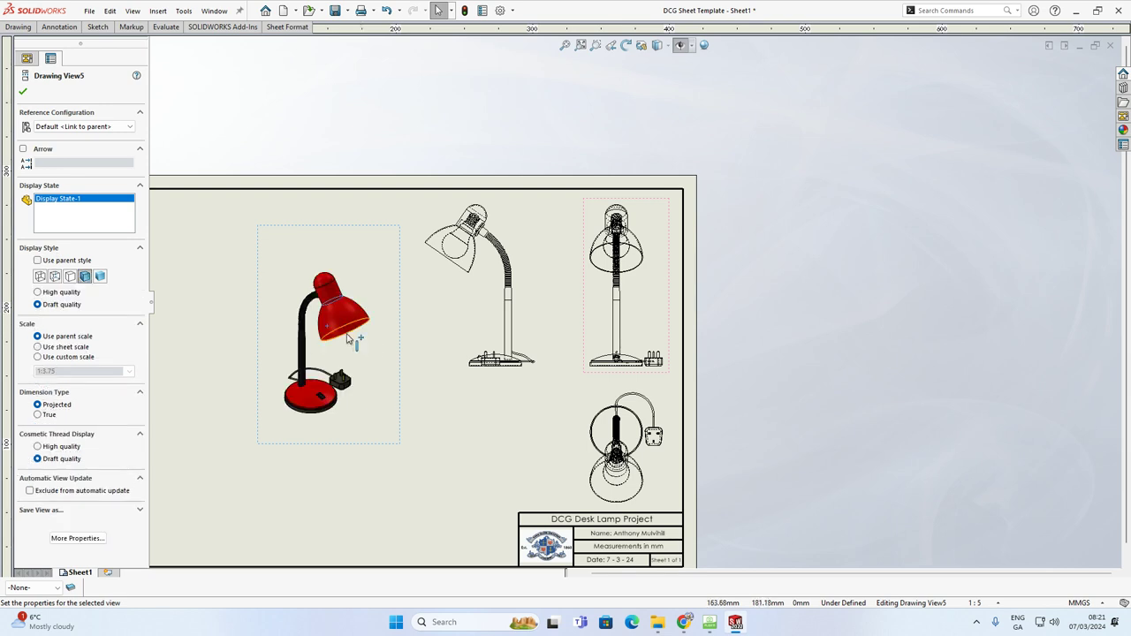
scroll(349, 338, "down", 3)
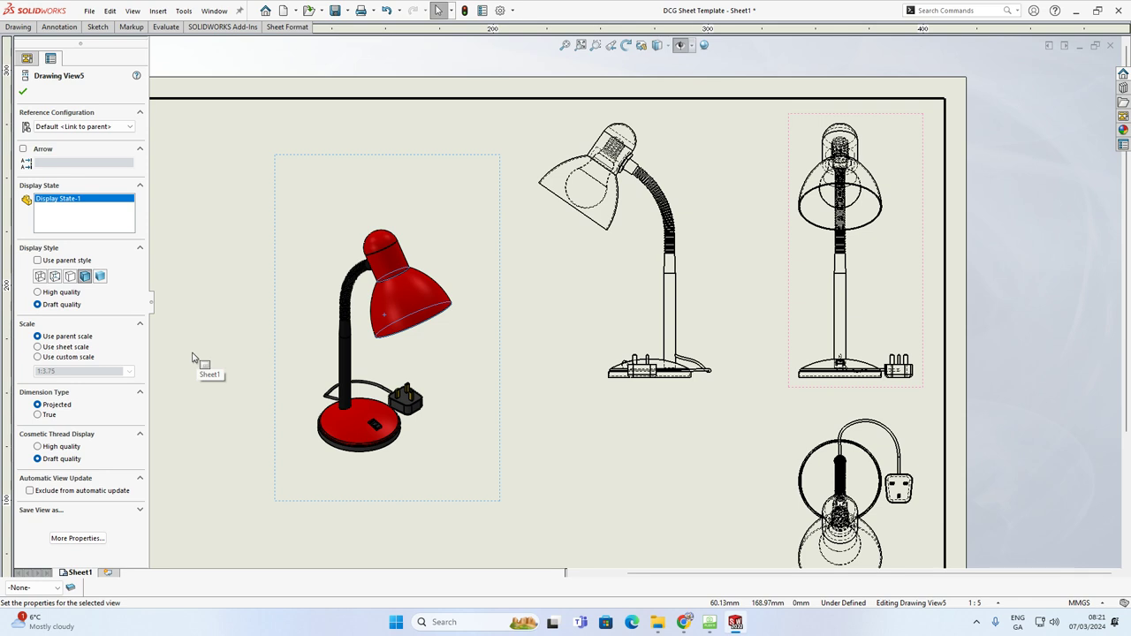
scroll(249, 354, "up", 3)
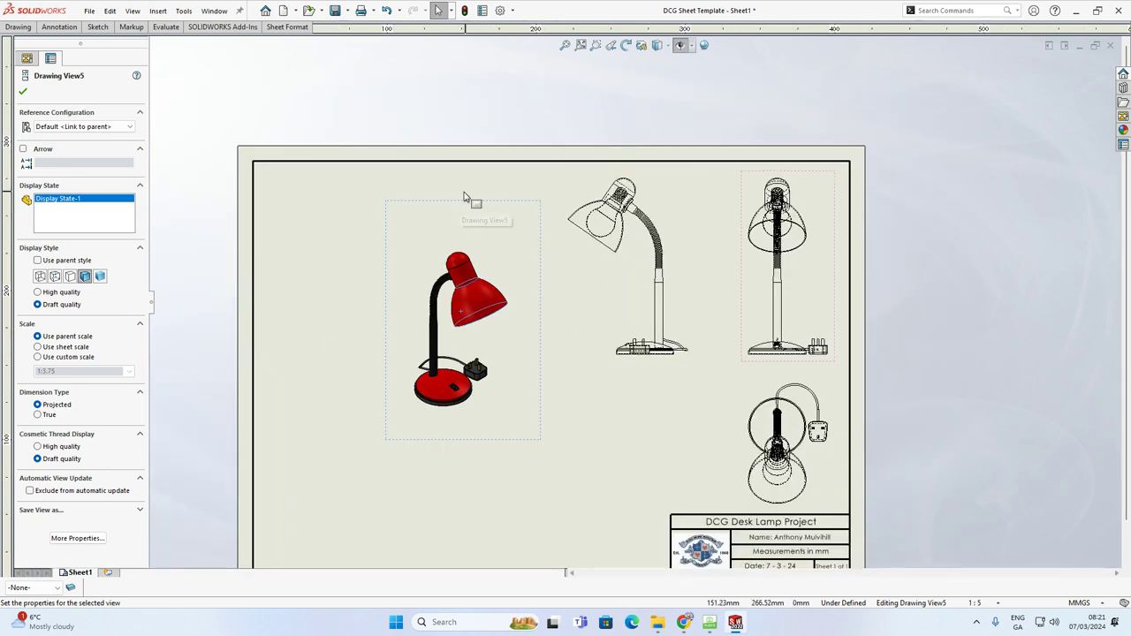
Try the plain Shaded style on the pictorial view and return it to Shaded With Edges.
left_click(307, 256)
left_click(456, 279)
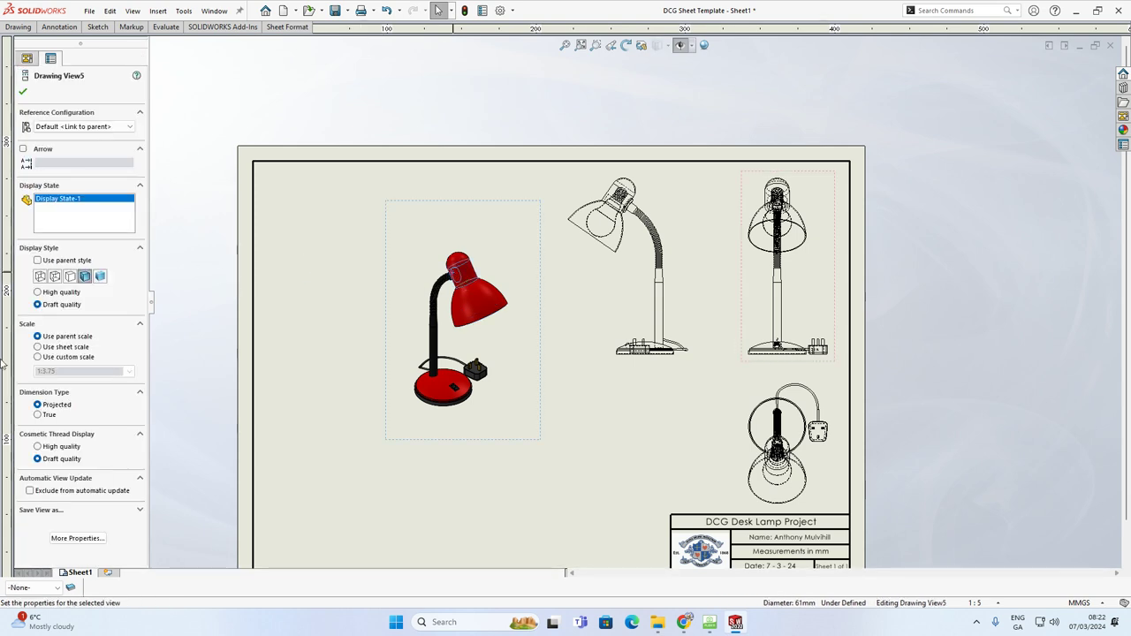
left_click(102, 278)
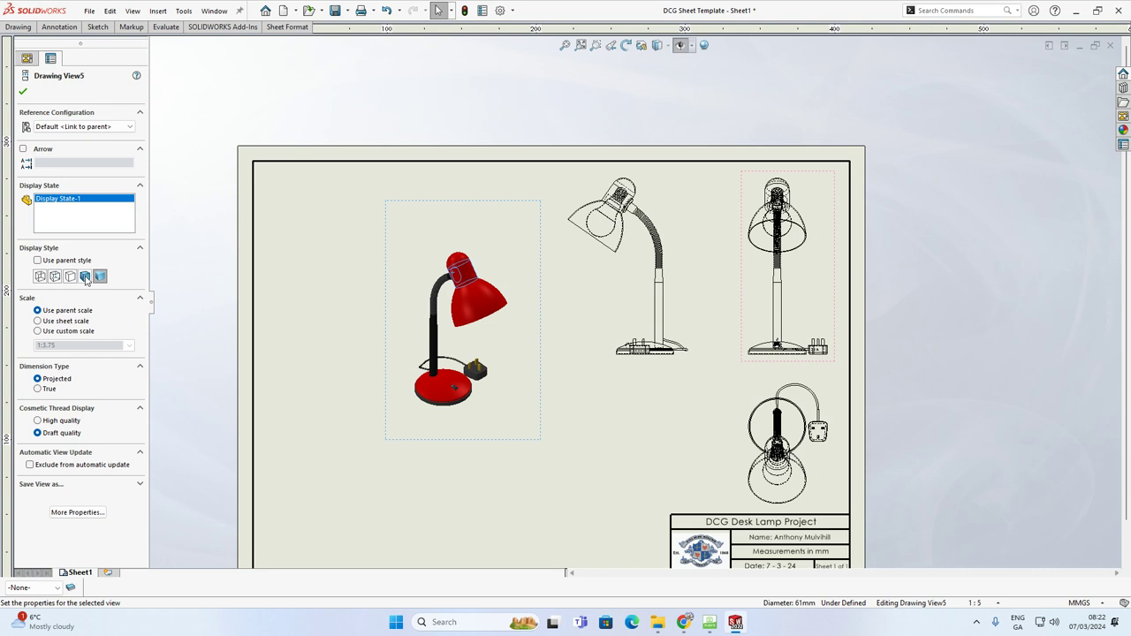
left_click(85, 276)
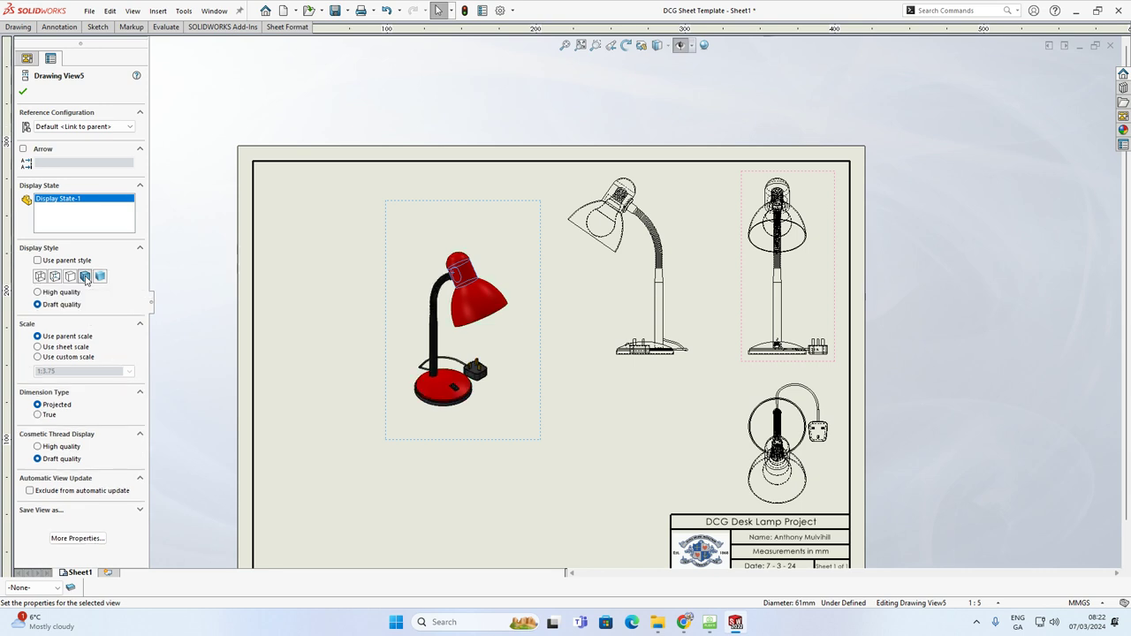
Try a custom scale of 1:3 on the pictorial view and settle on 1:2.5.
left_click(38, 357)
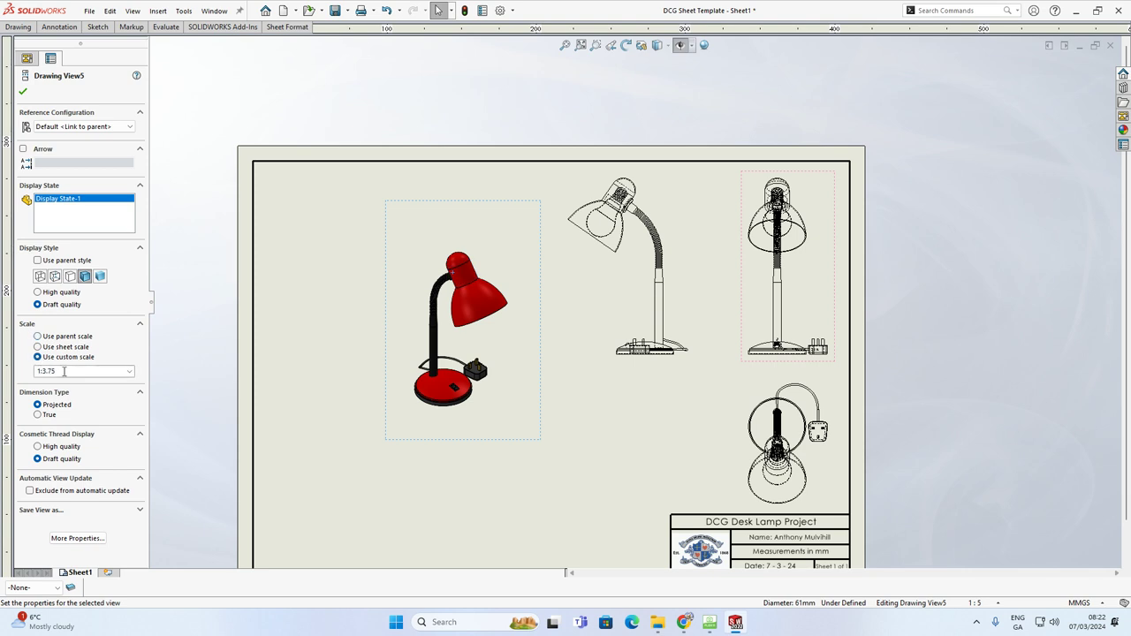
double_click(64, 371)
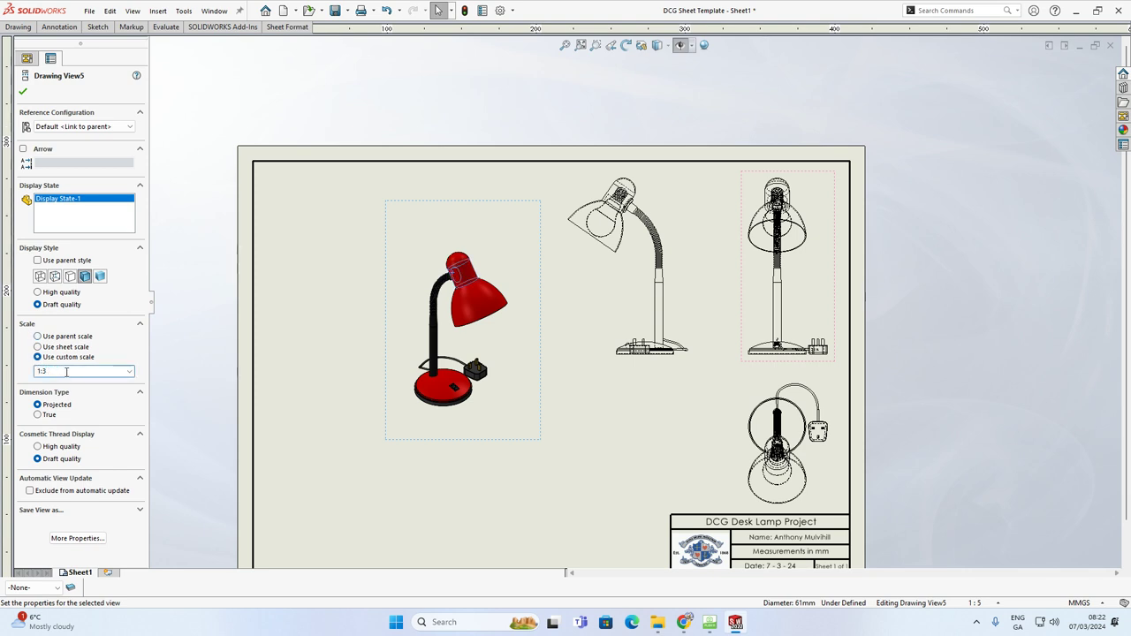
key("Return")
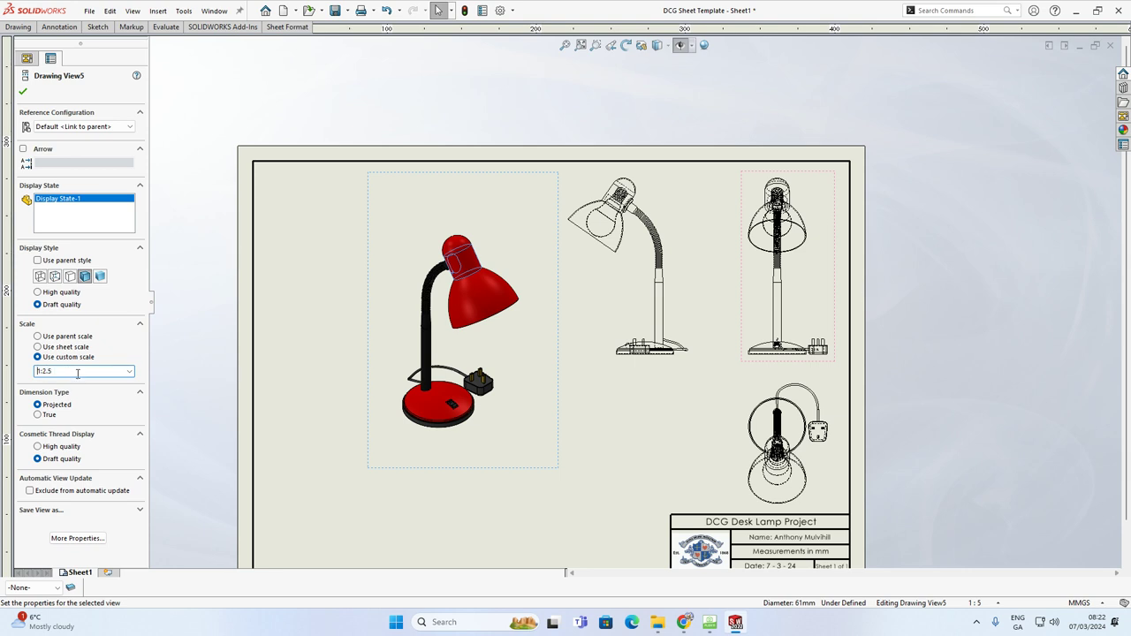
key("Return")
scroll(654, 281, "up", 2)
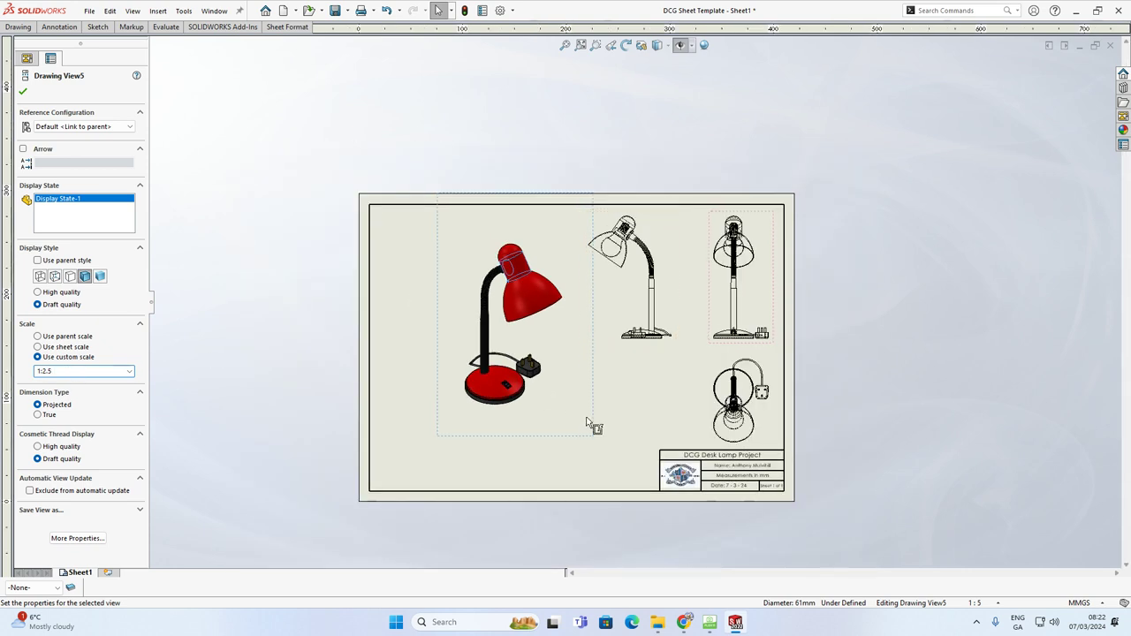
Move the enlarged pictorial view into the sheet's lower-left corner, just inside the border.
mouse_move(594, 418)
left_mouse_down()
mouse_move(543, 441)
mouse_move(517, 478)
mouse_move(517, 397)
mouse_move(518, 486)
left_mouse_up()
left_click(575, 467)
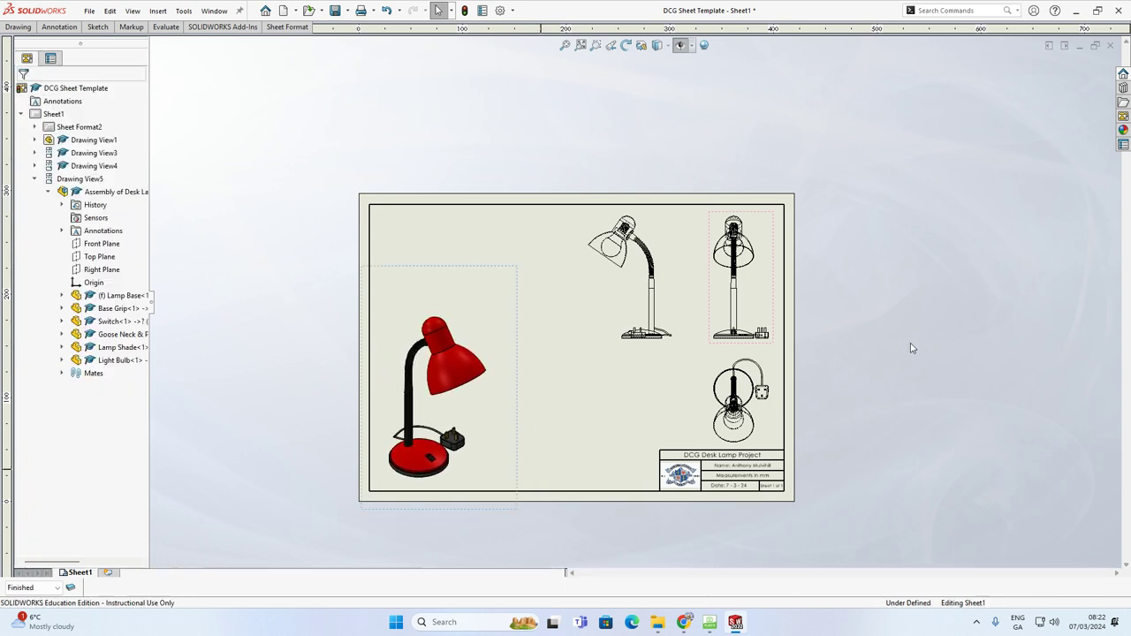
left_click_drag(518, 340, 522, 334)
left_click(525, 331)
left_click(566, 191)
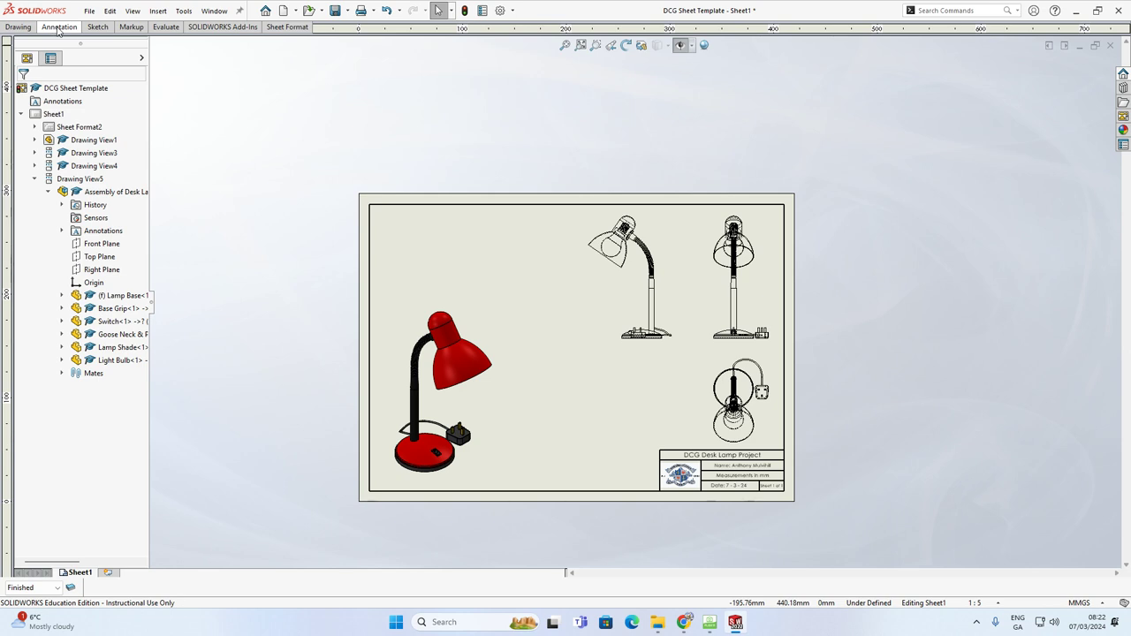
Add an ELEVATION note above the front view of the lamp.
left_click(58, 27)
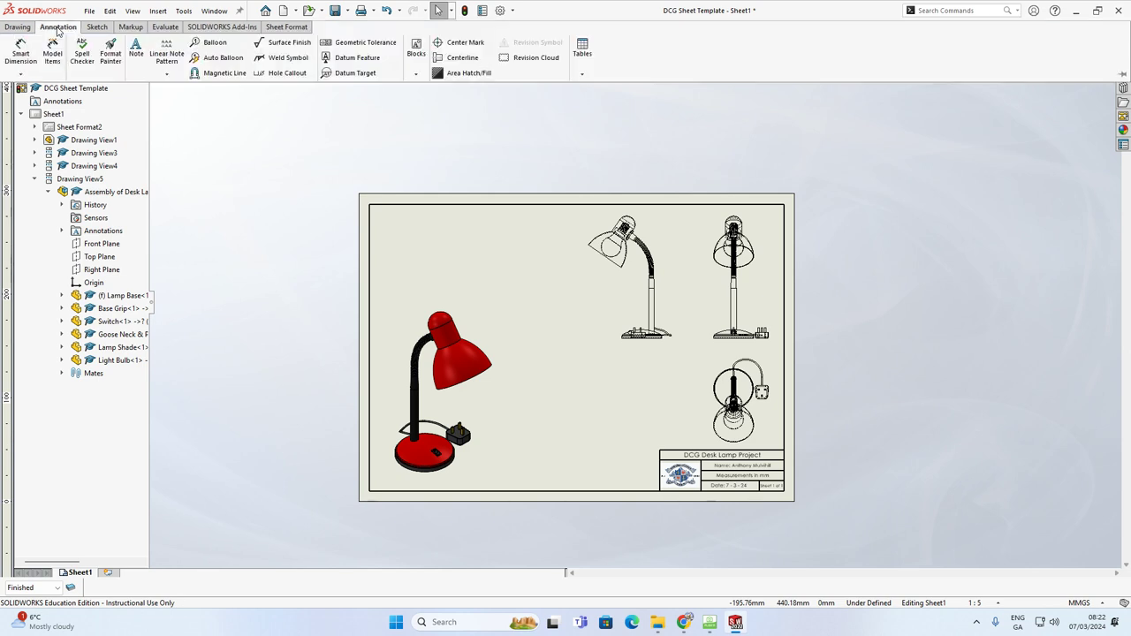
left_click(135, 55)
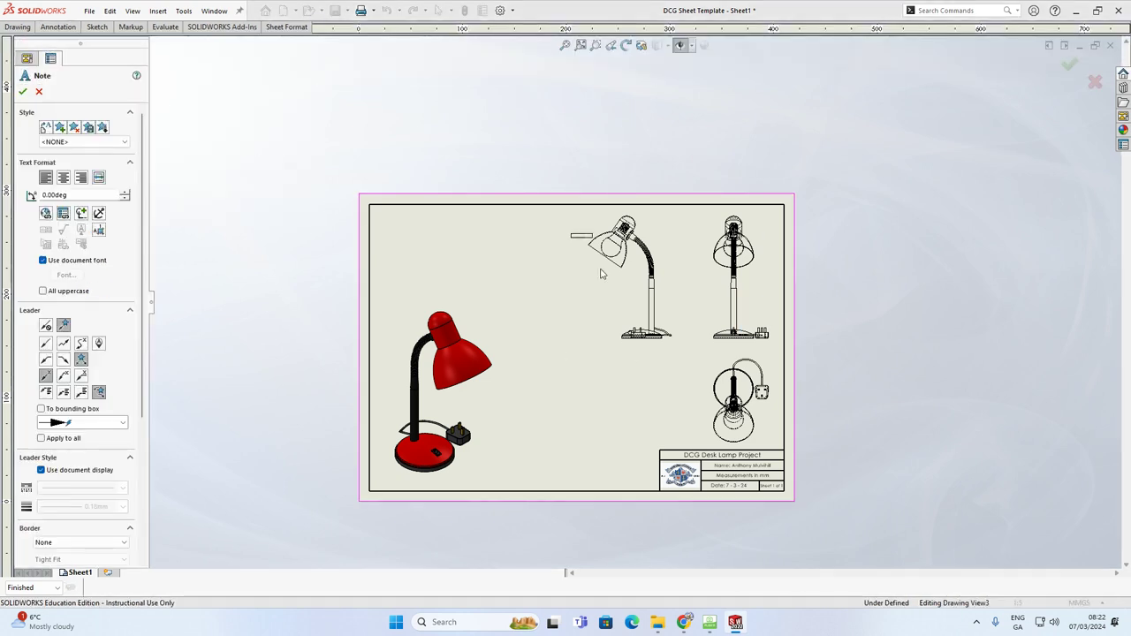
scroll(777, 362, "down", 2)
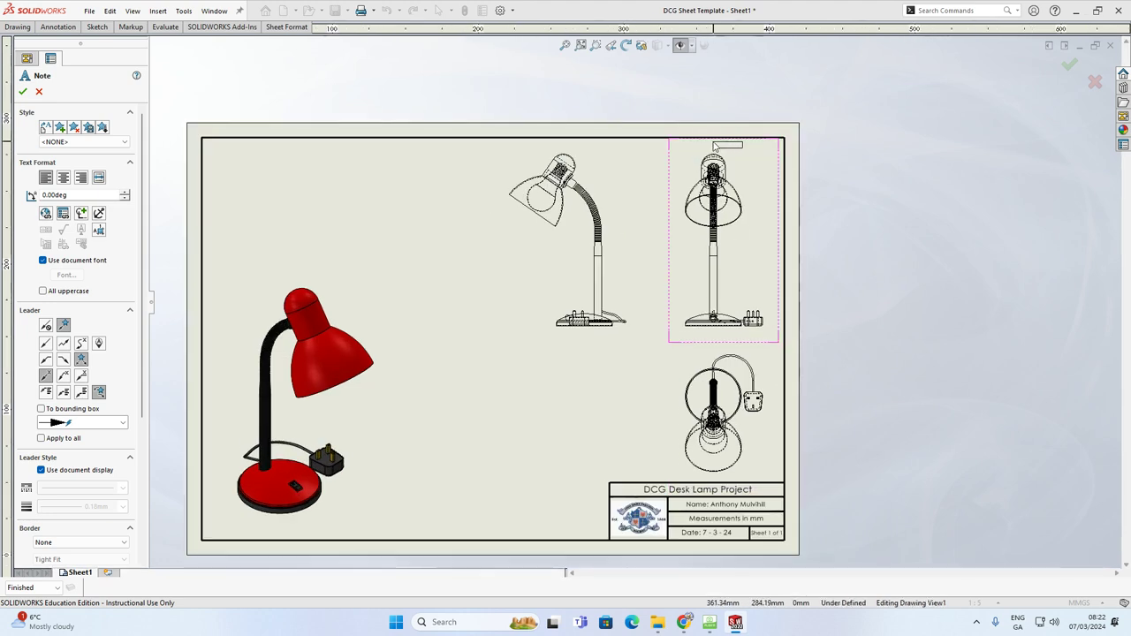
left_click(722, 145)
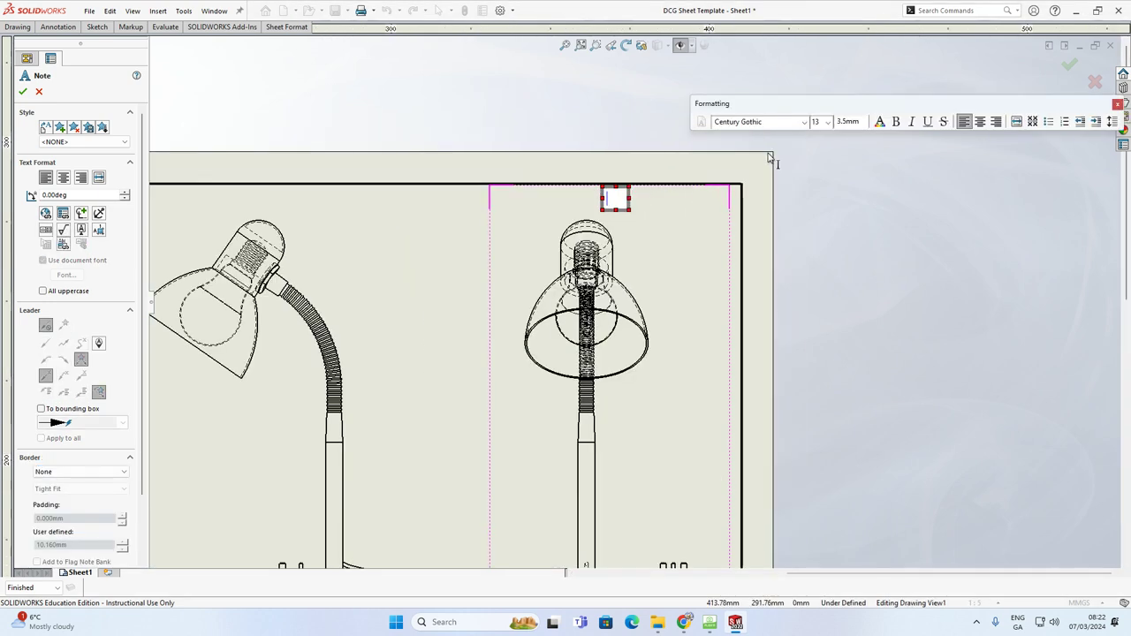
type("ELEV")
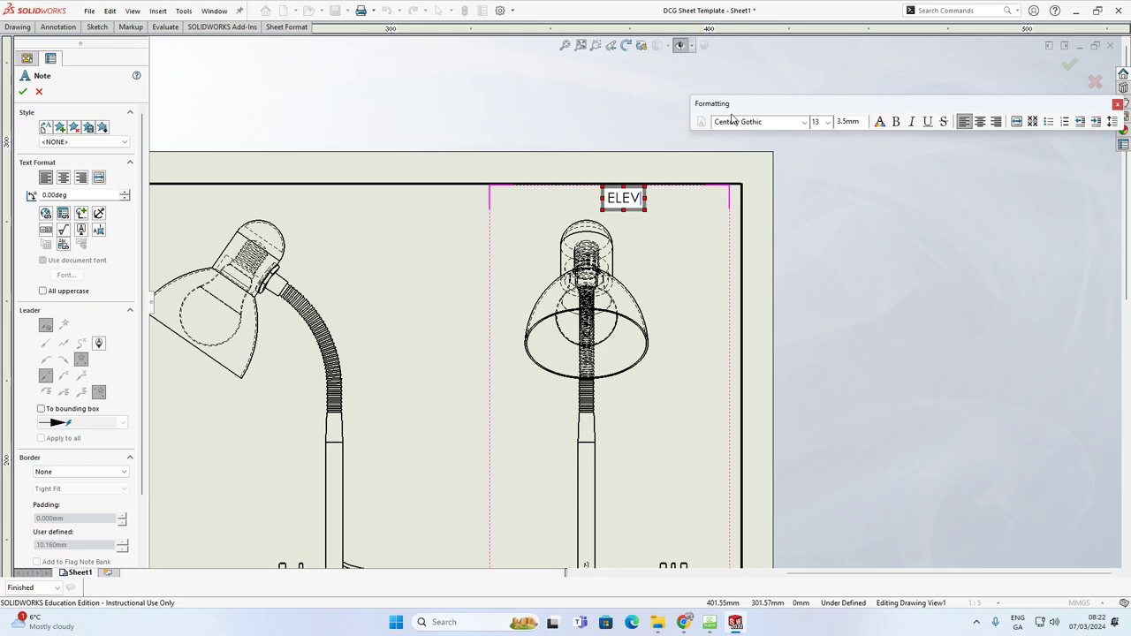
type("ATION")
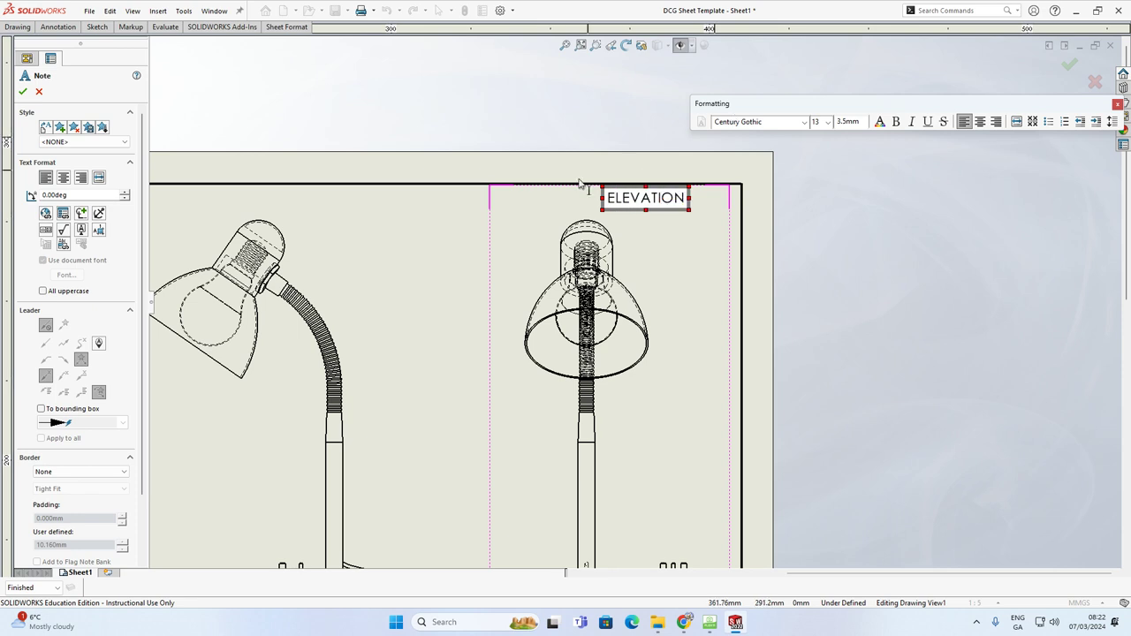
left_click(533, 212)
Place an END ELEVATION note above the side view.
scroll(506, 275, "down", 3)
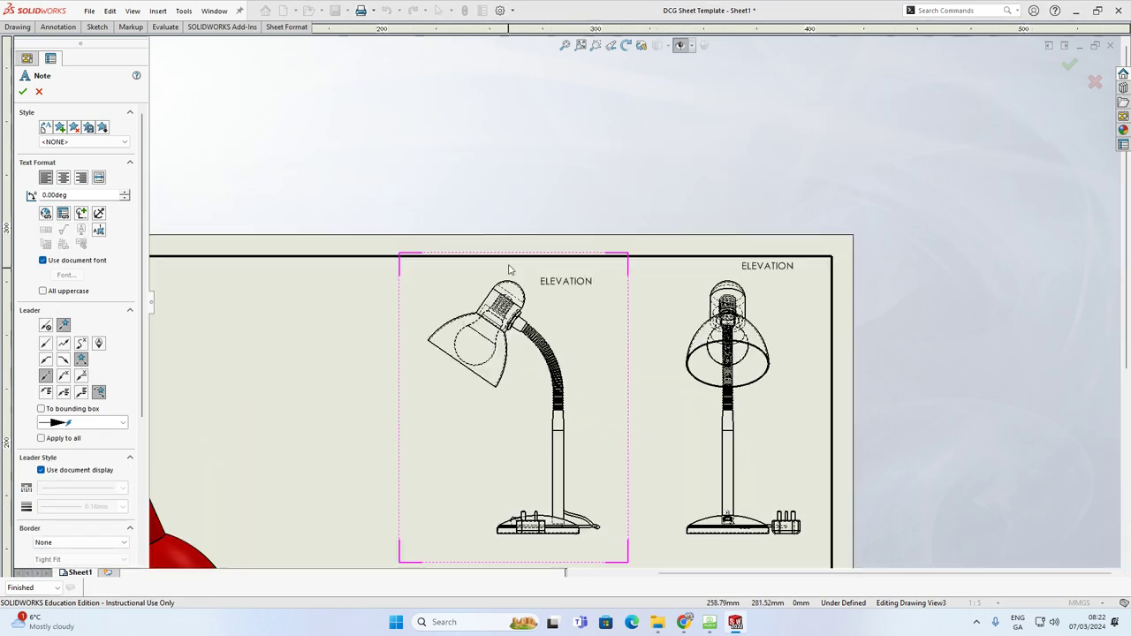
left_click(517, 269)
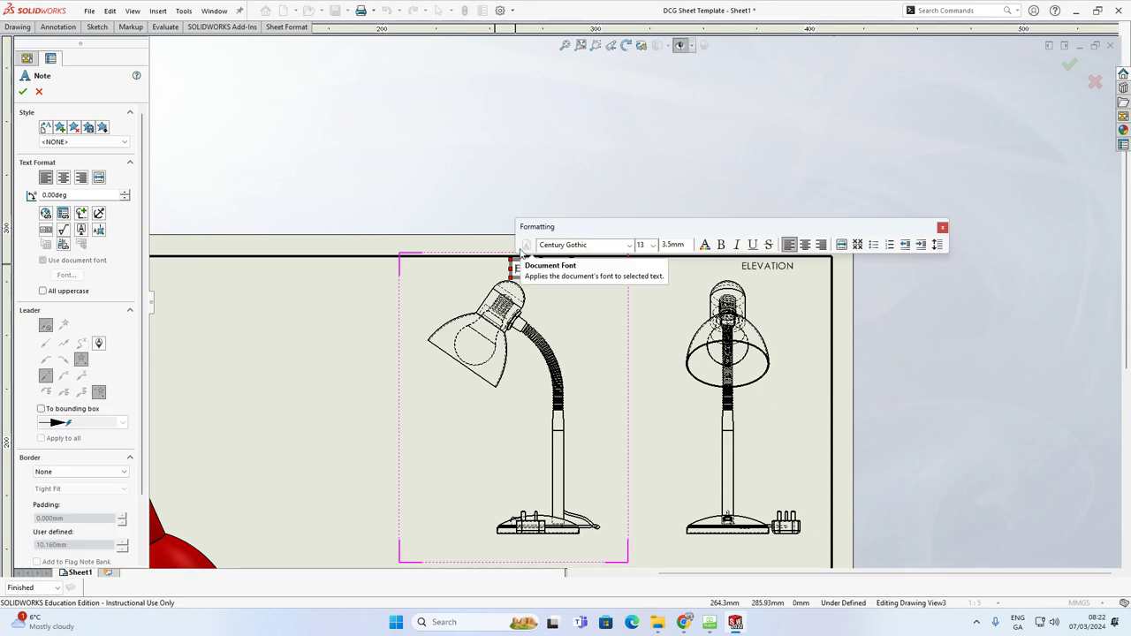
type("END ELEVATION")
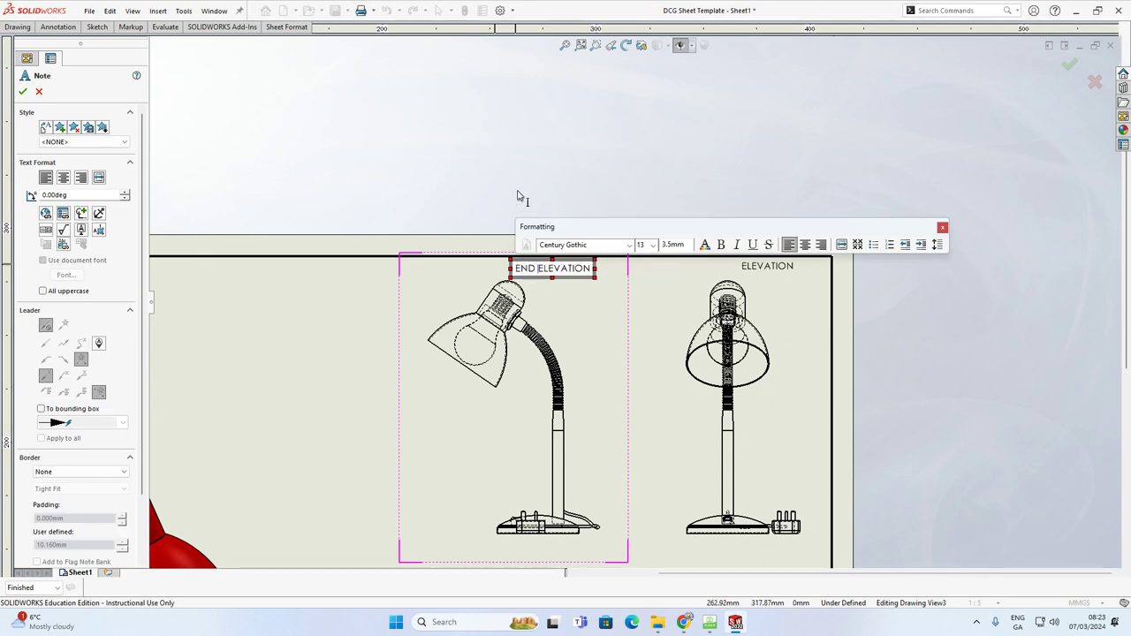
left_click(519, 196)
Place a PLAN note beneath the plan view, just above the title block.
scroll(675, 415, "up", 3)
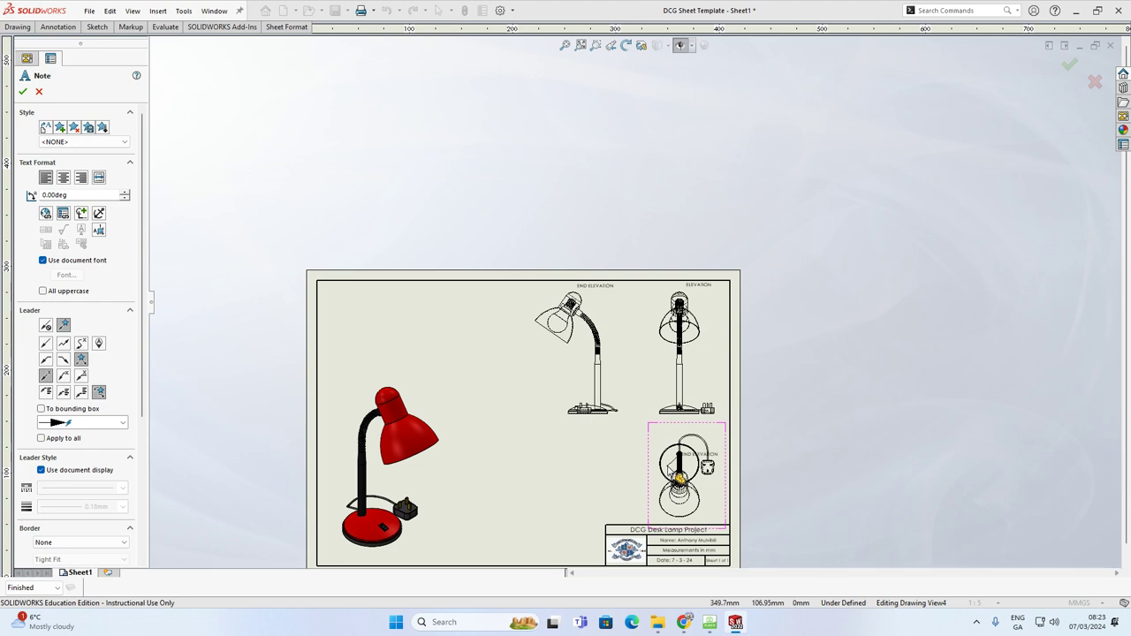
scroll(678, 477, "down", 3)
scroll(698, 495, "down", 2)
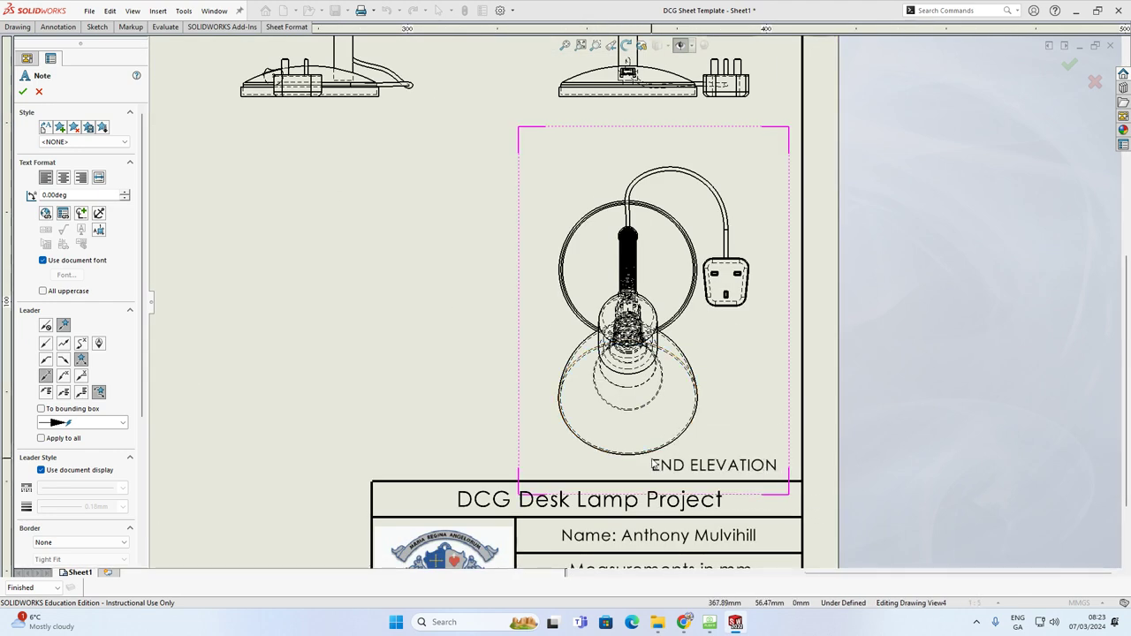
left_click(652, 464)
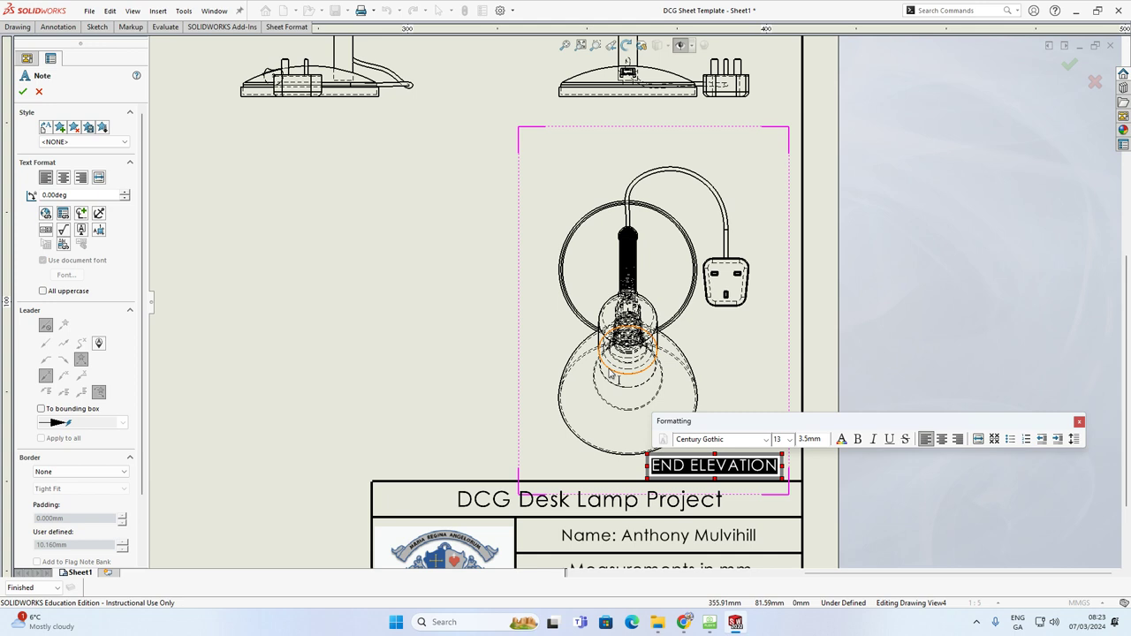
type("PLAN")
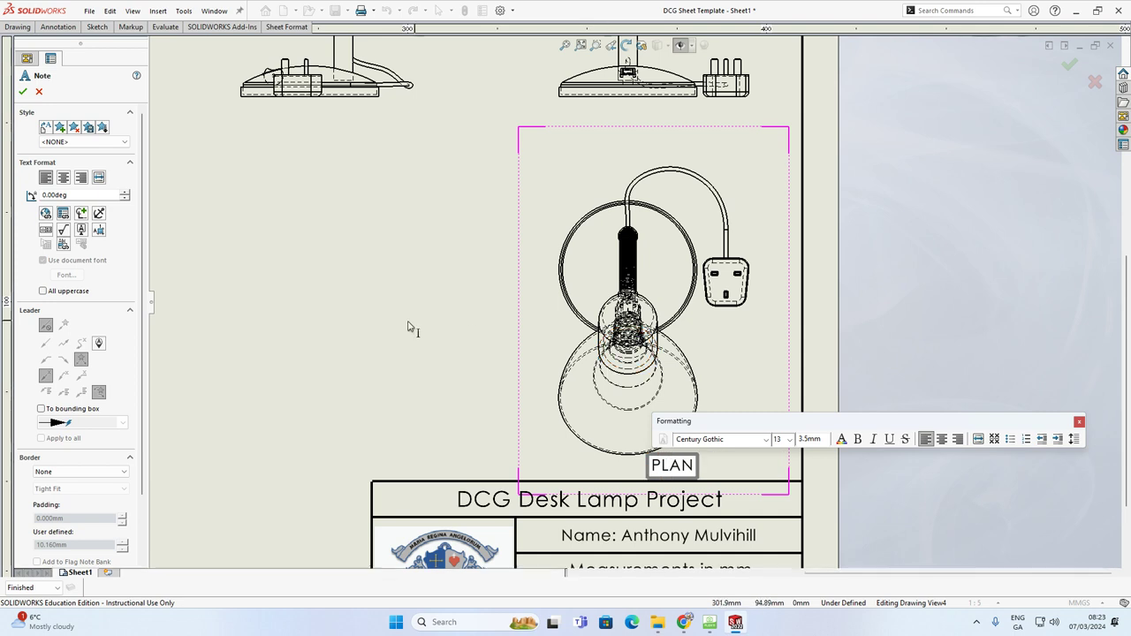
left_click(408, 327)
Place a PICTORIAL VIEW note beneath the shaded lamp and finish adding notes.
key("f")
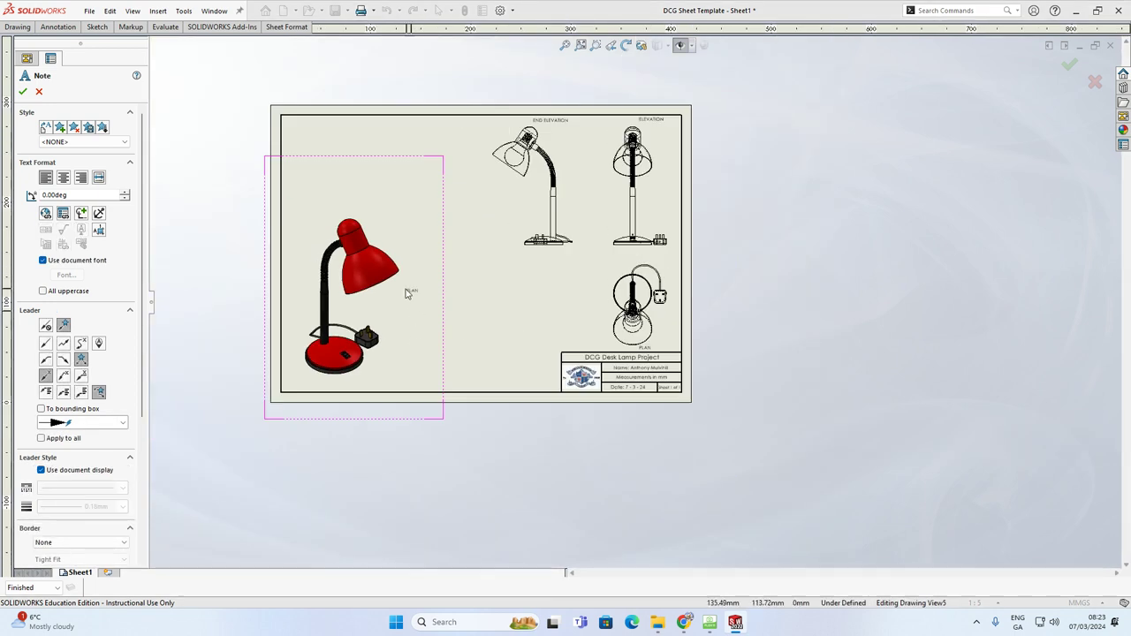
left_click(306, 385)
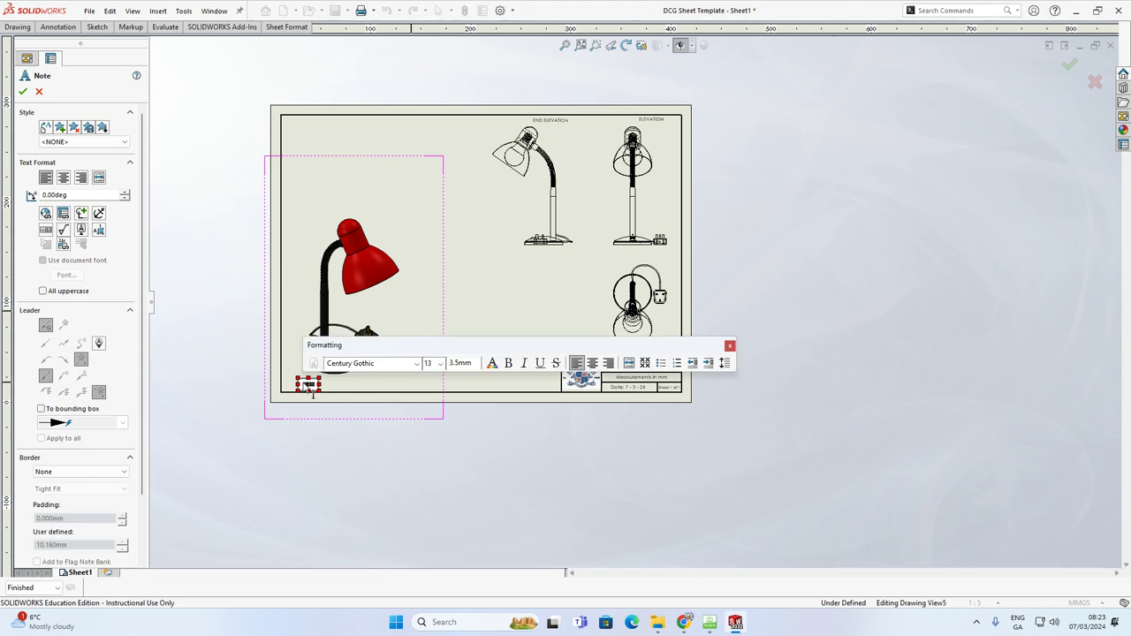
scroll(314, 389, "down", 6)
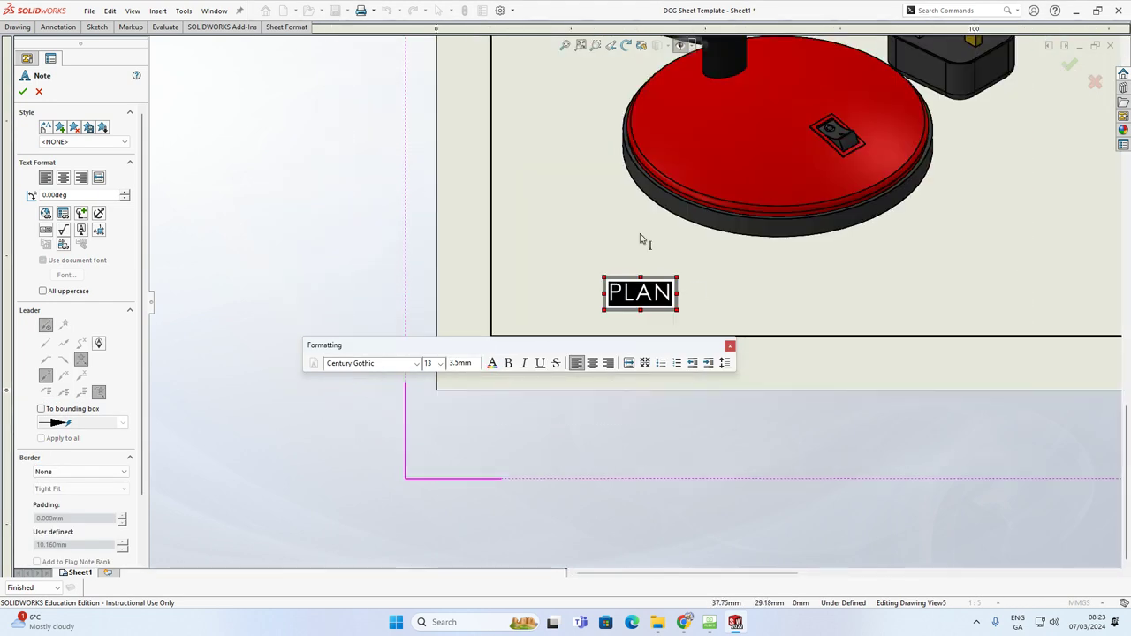
type("PICTORI")
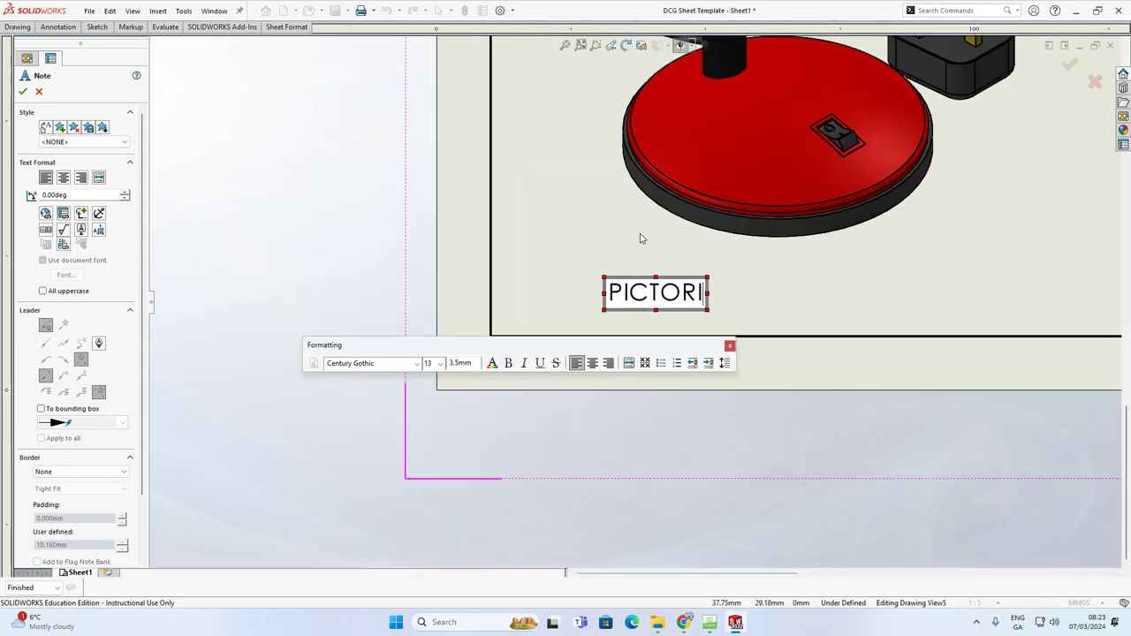
type("AL VIEW")
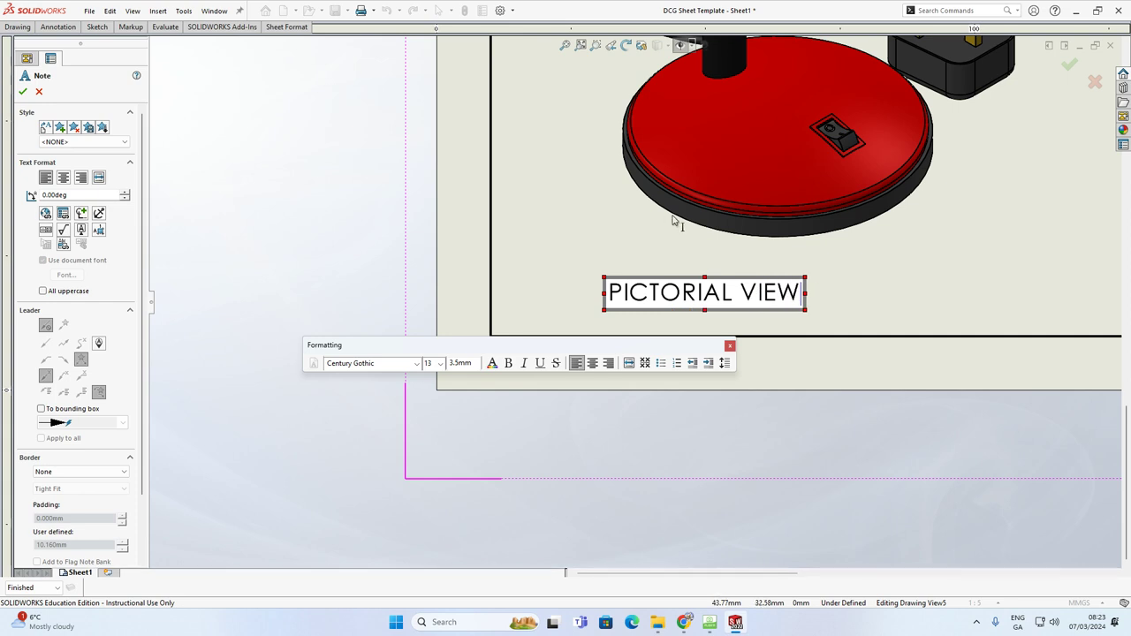
left_click(673, 222)
scroll(806, 203, "up", 6)
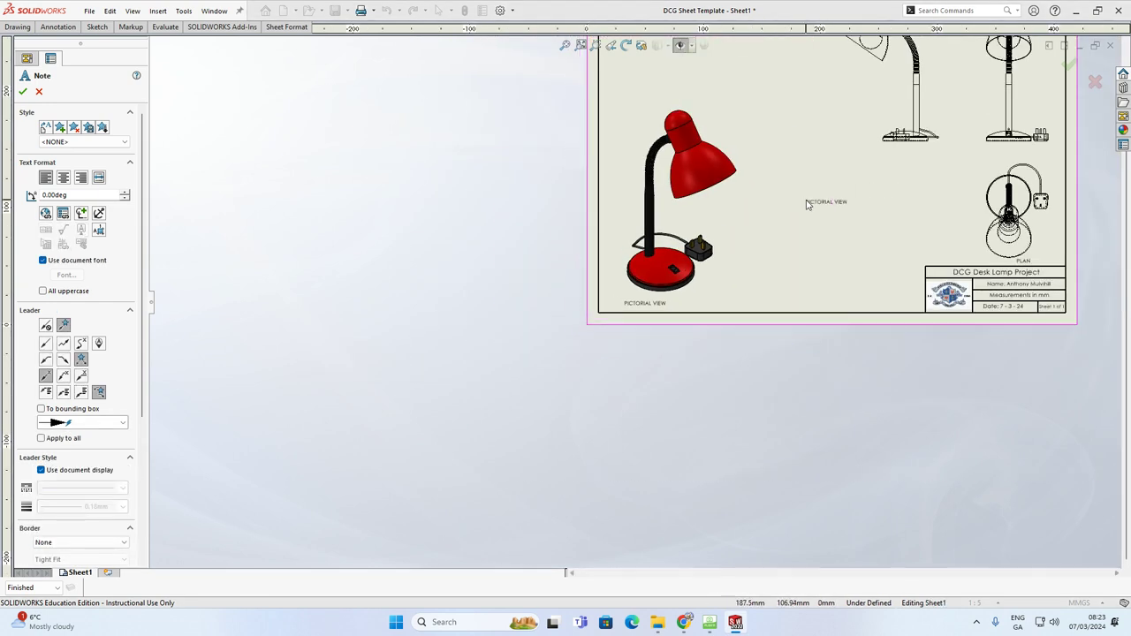
key("Escape")
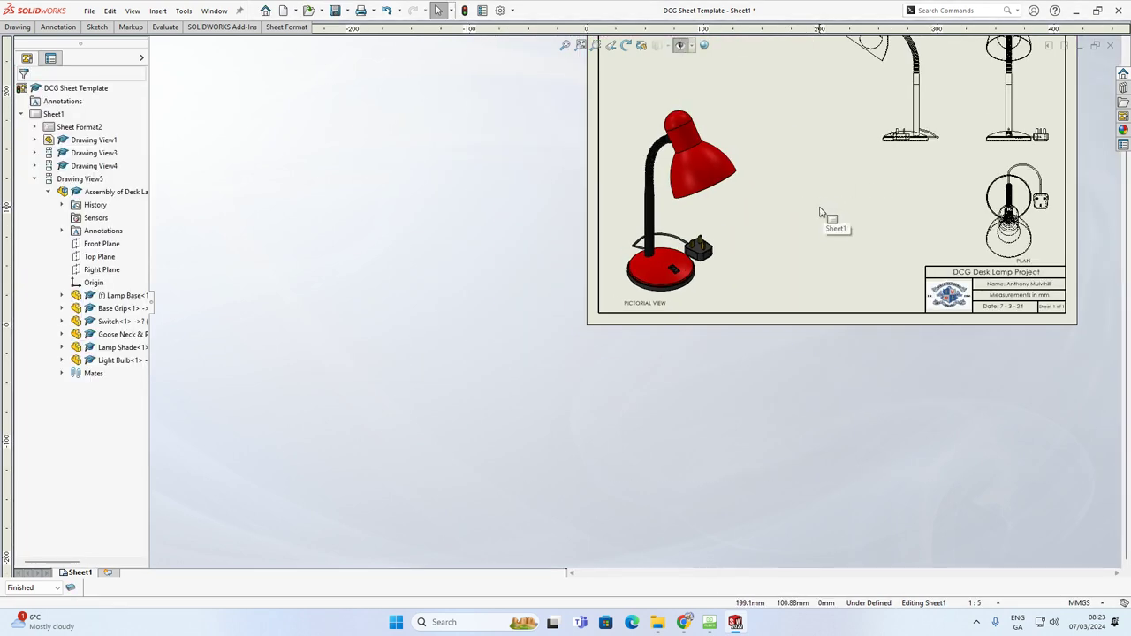
key("f")
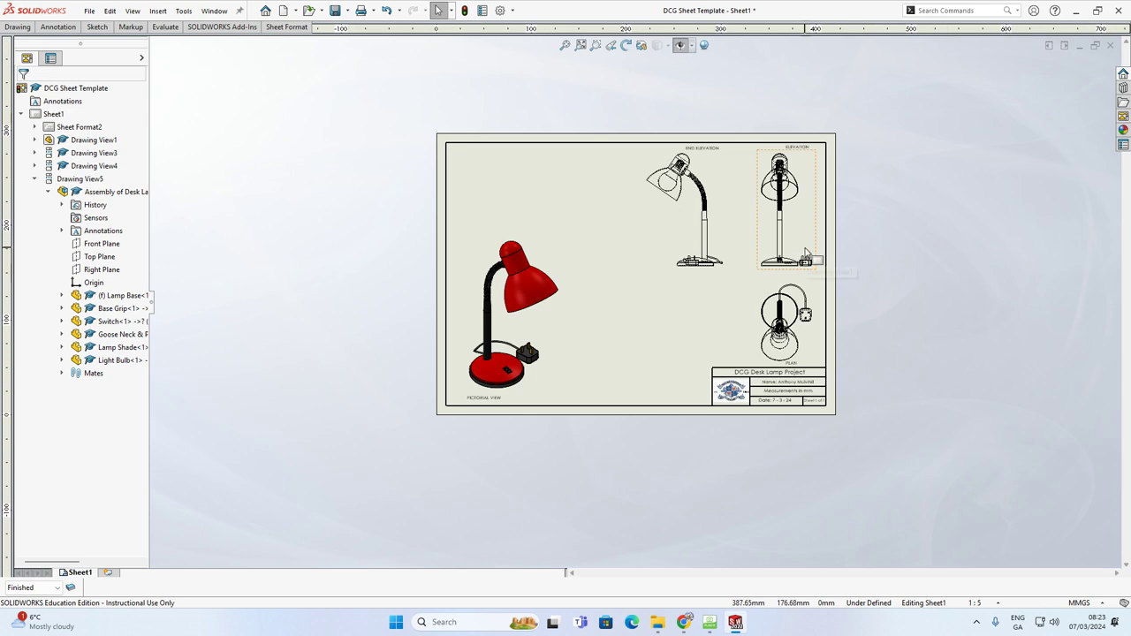
scroll(806, 254, "down", 1)
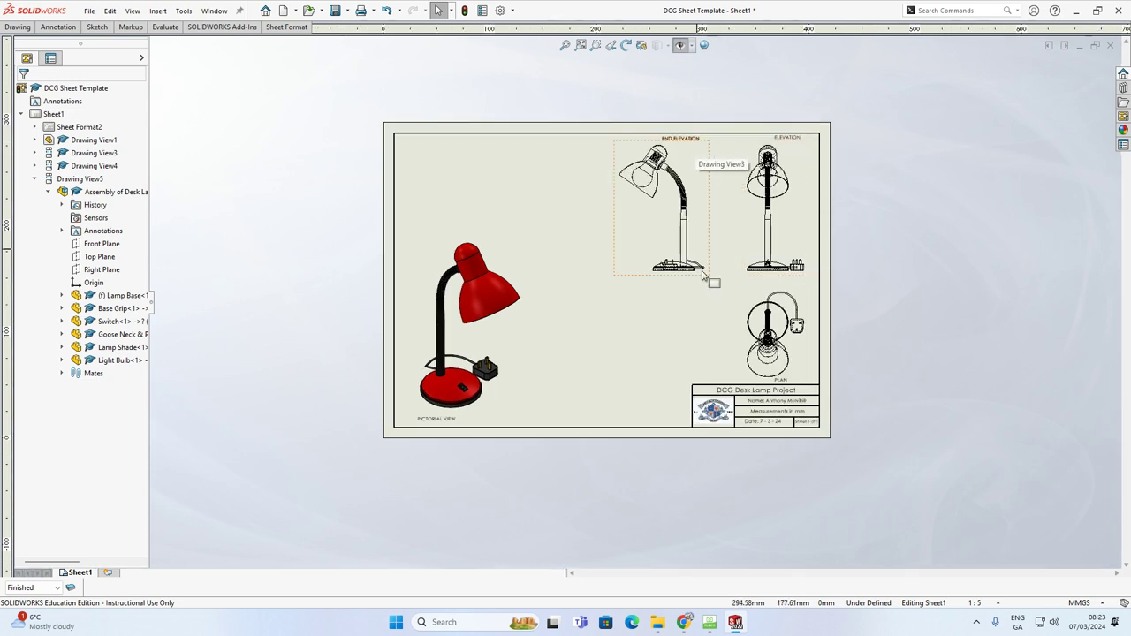
Reposition the ELEVATION note slightly above the front view of the lamp.
scroll(760, 186, "down", 2)
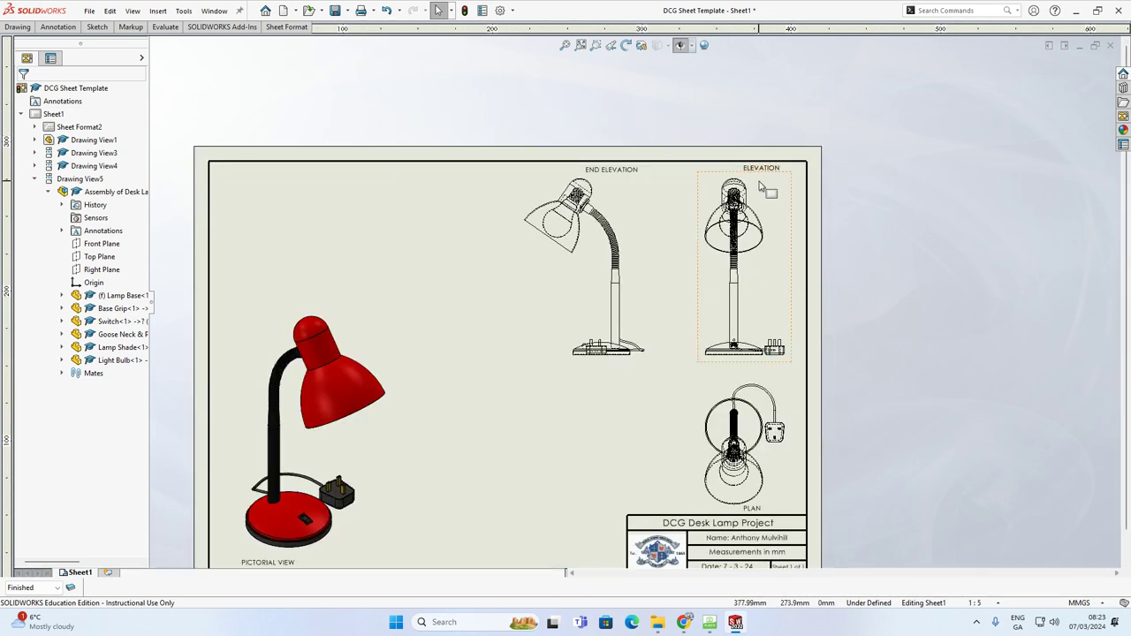
left_click(765, 177)
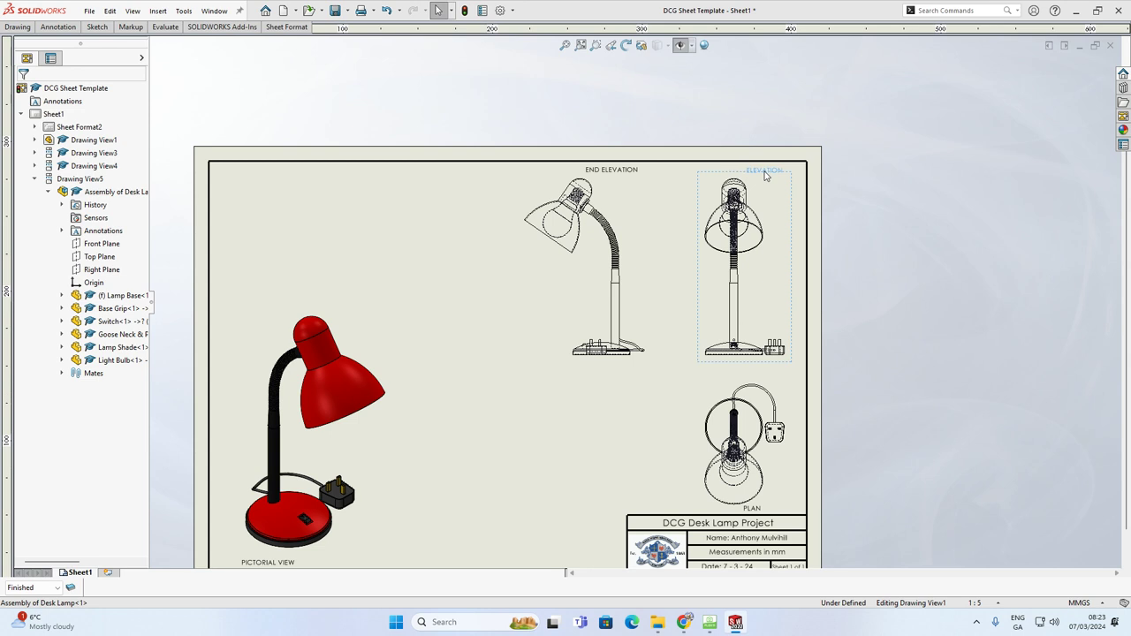
left_click(871, 119)
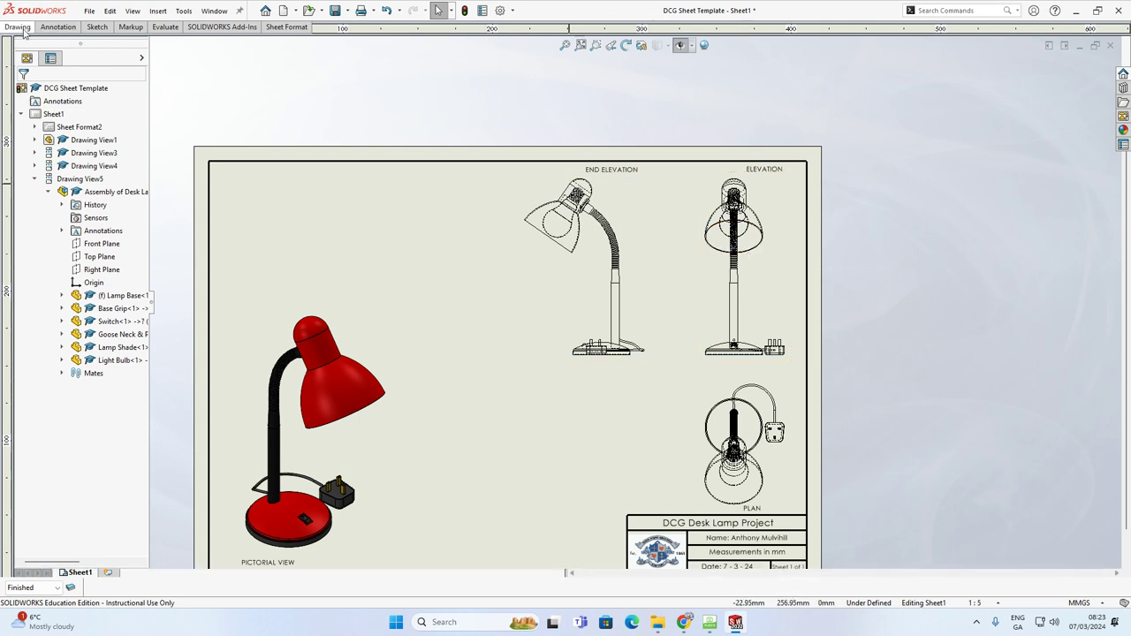
Start a section view with a vertical cutting line through the centre of the lamp stem in the elevation.
left_click(18, 27)
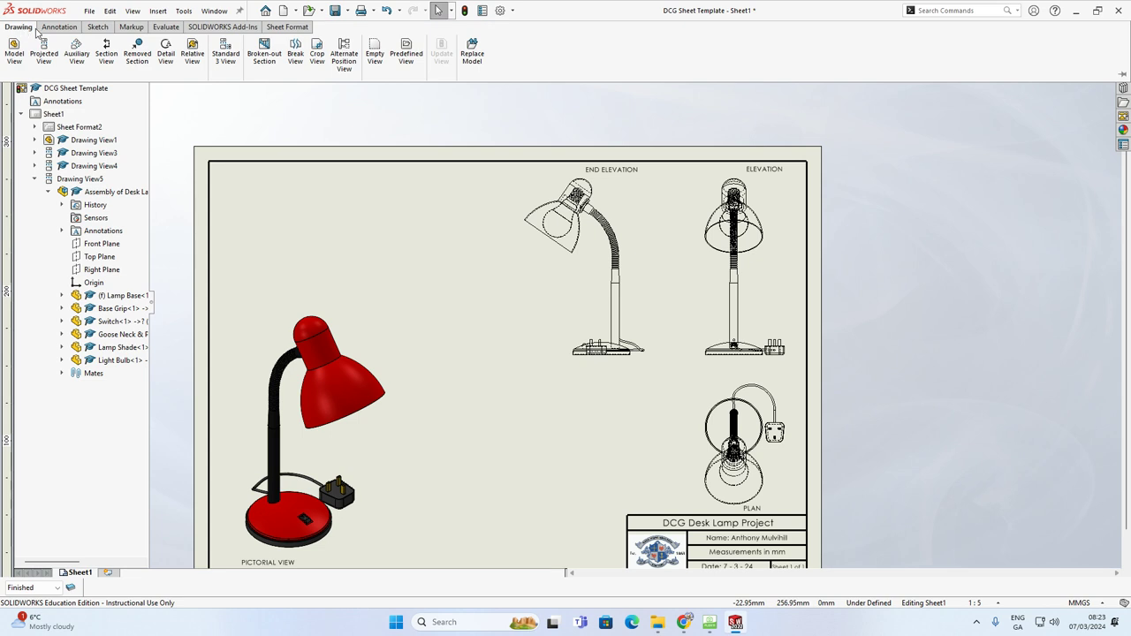
left_click(107, 53)
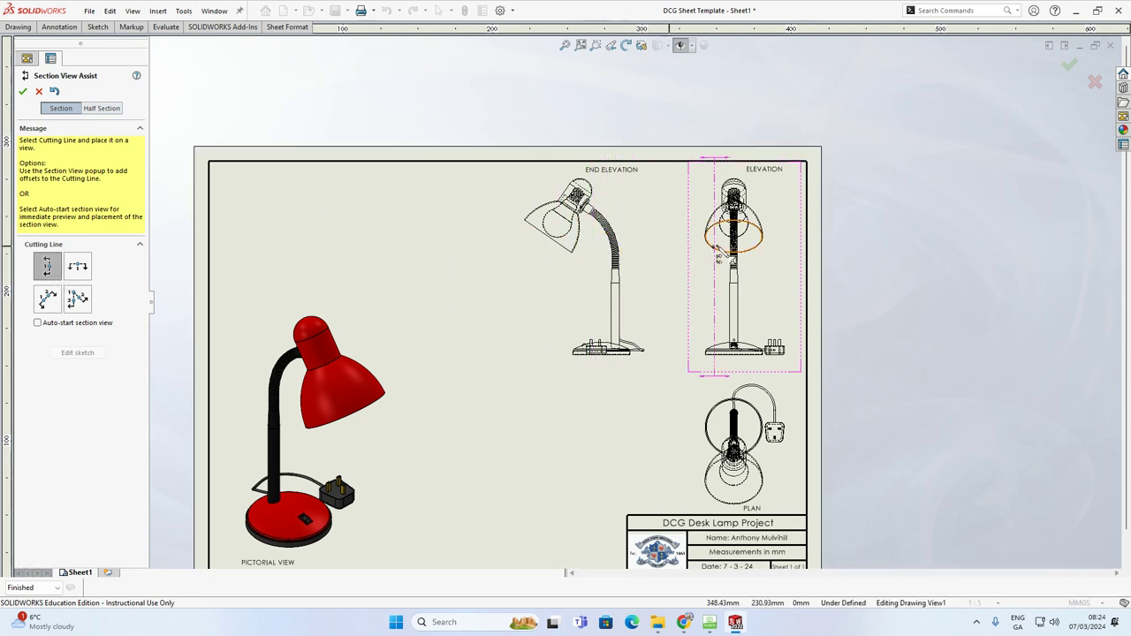
scroll(744, 252, "down", 3)
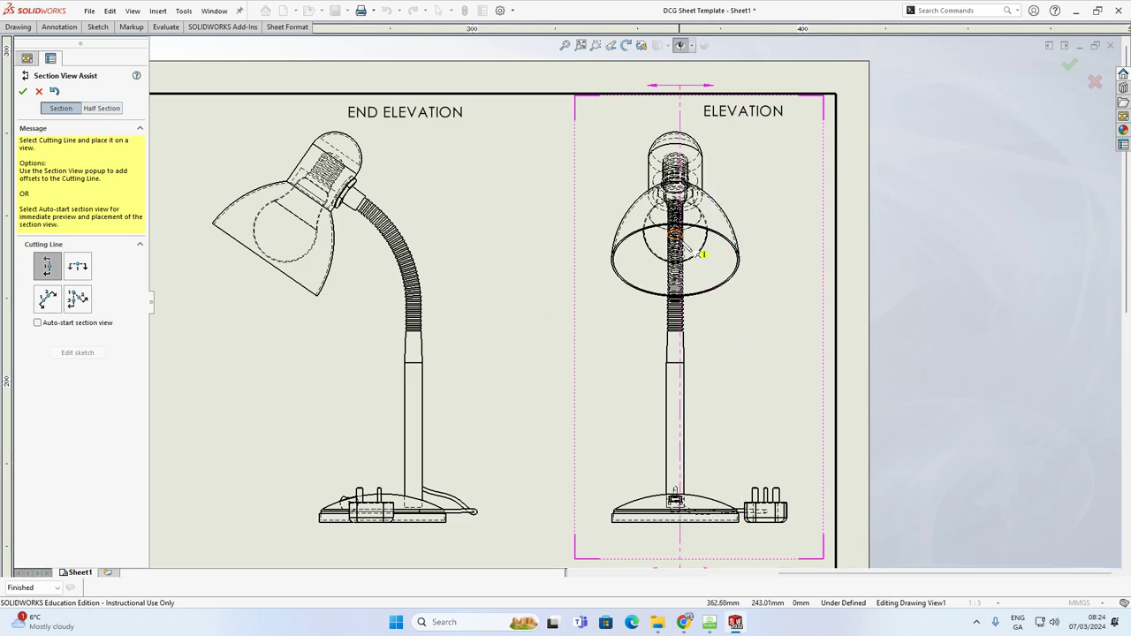
scroll(682, 247, "down", 5)
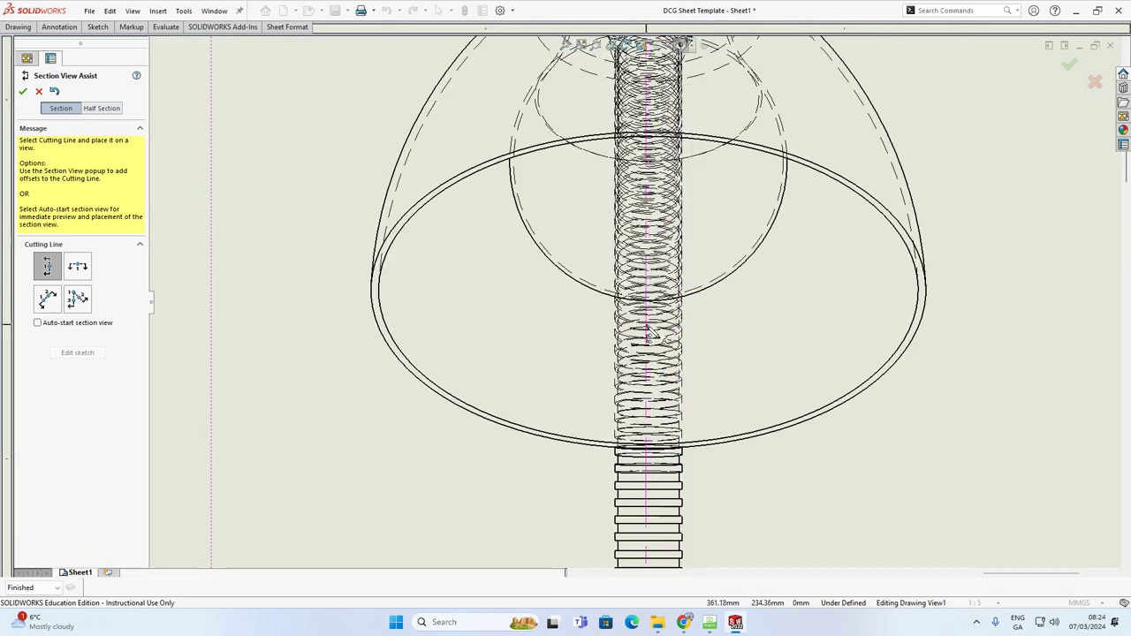
scroll(652, 334, "up", 2)
scroll(670, 332, "up", 3)
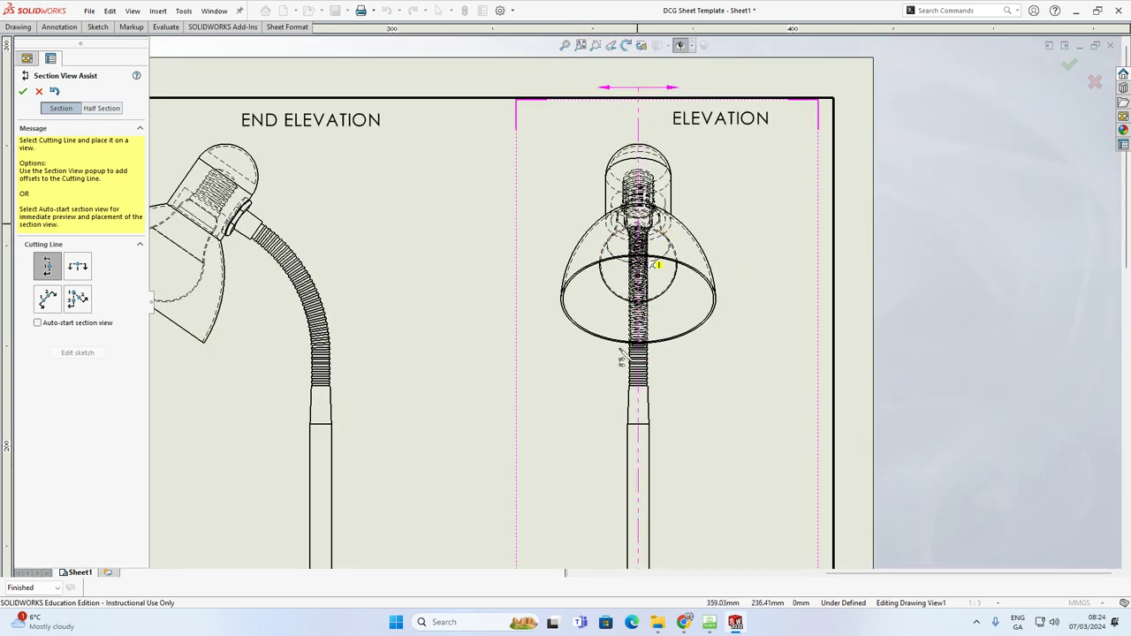
left_click(638, 425)
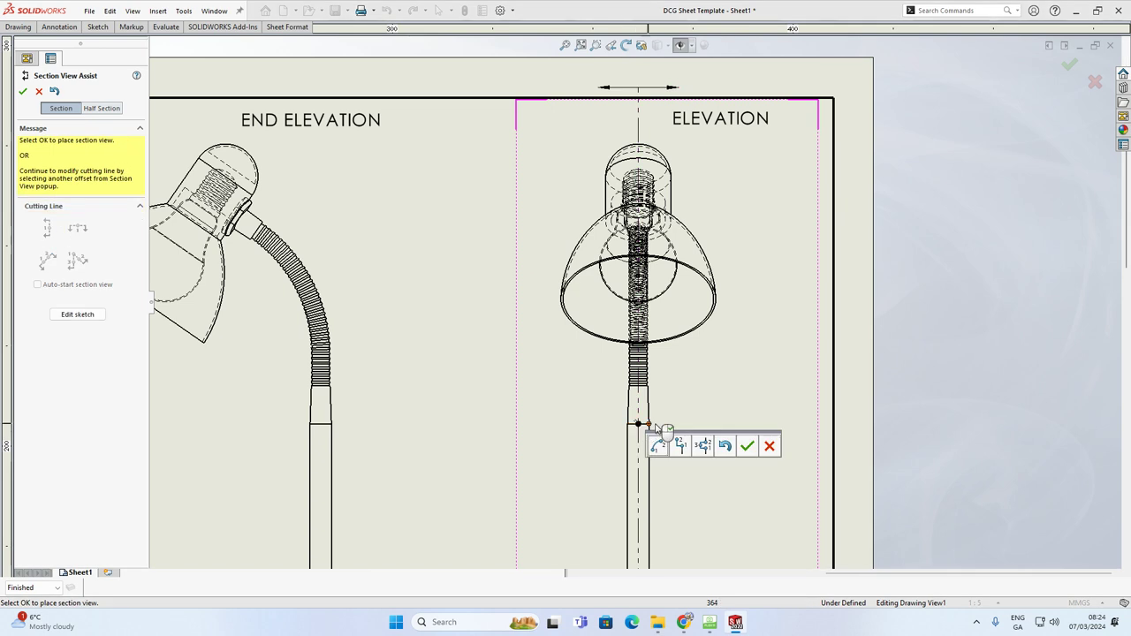
left_click(747, 447)
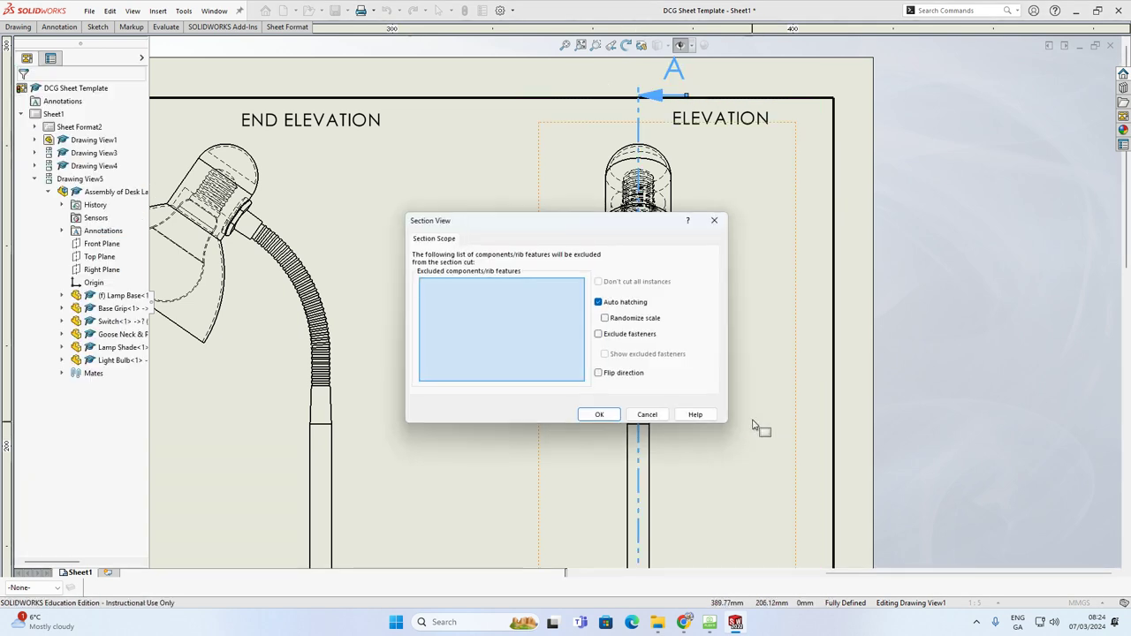
Accept the section scope with auto hatching and no excluded components, placing section A-A beyond the end elevation.
left_click(614, 416)
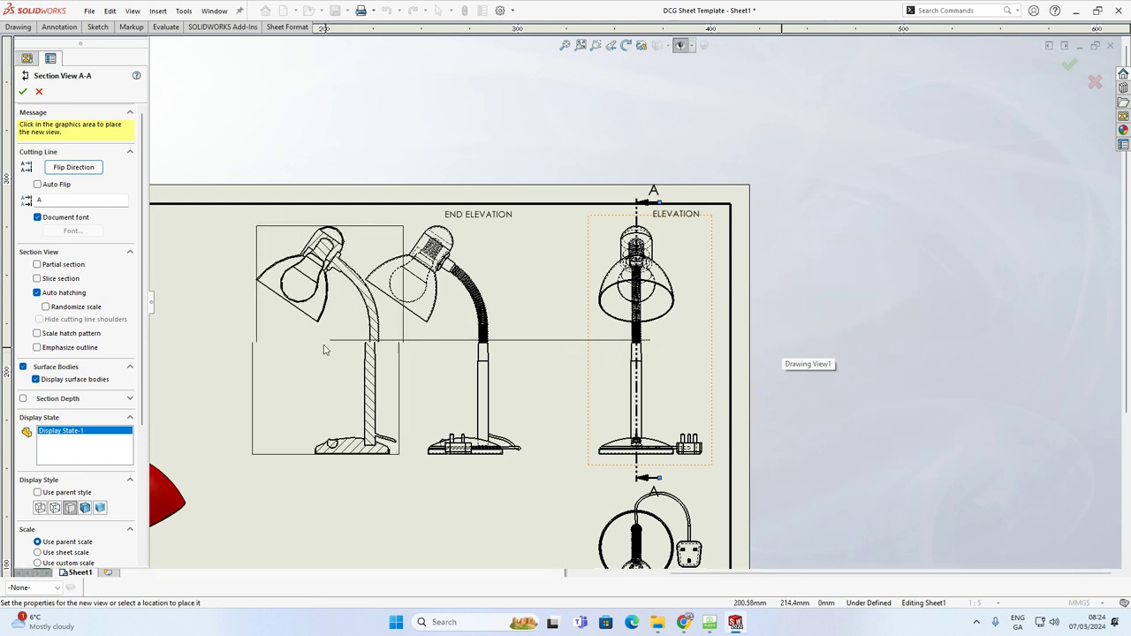
left_click(269, 351)
scroll(636, 300, "up", 3)
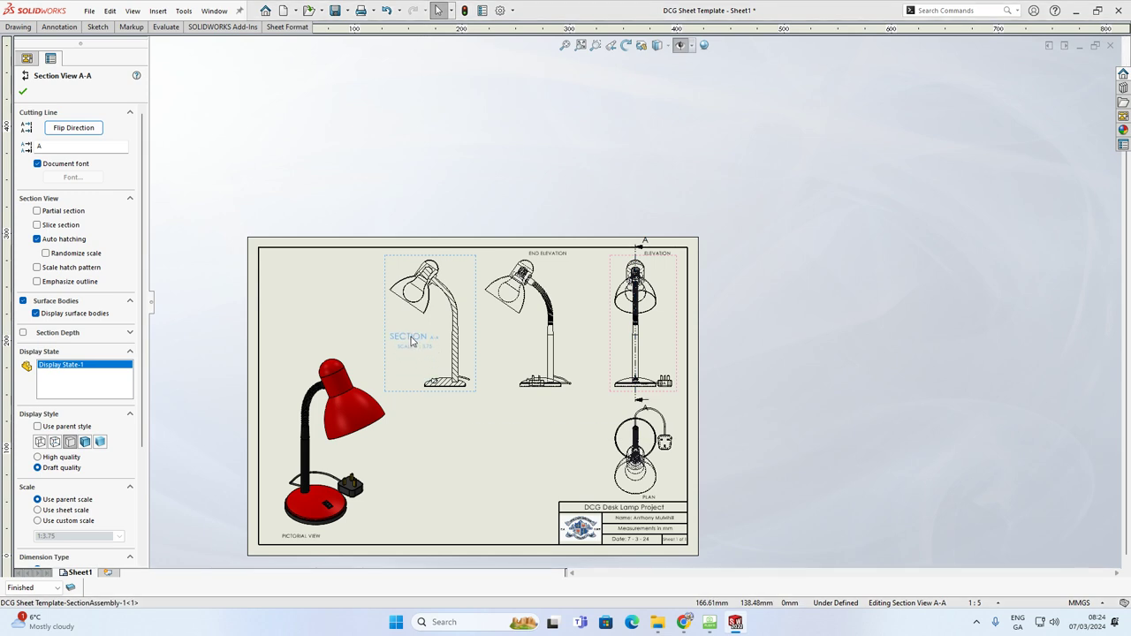
Move the SECTION A-A label into the open space beside the sectioned stem, below the lamp shade.
left_click(411, 341)
scroll(645, 265, "down", 5)
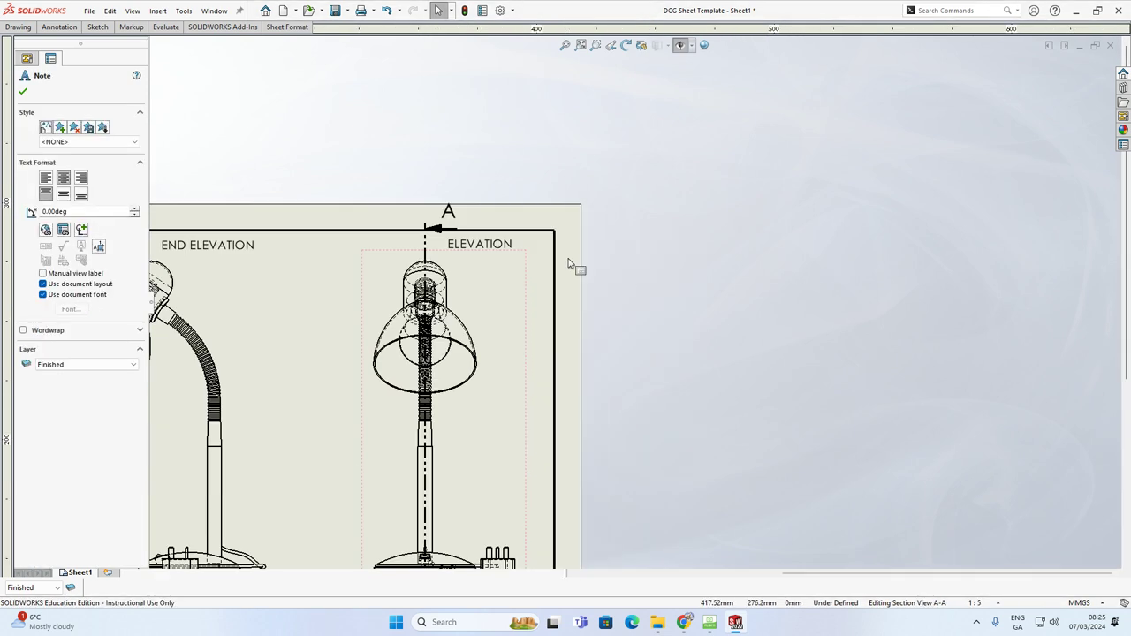
scroll(477, 241, "down", 2)
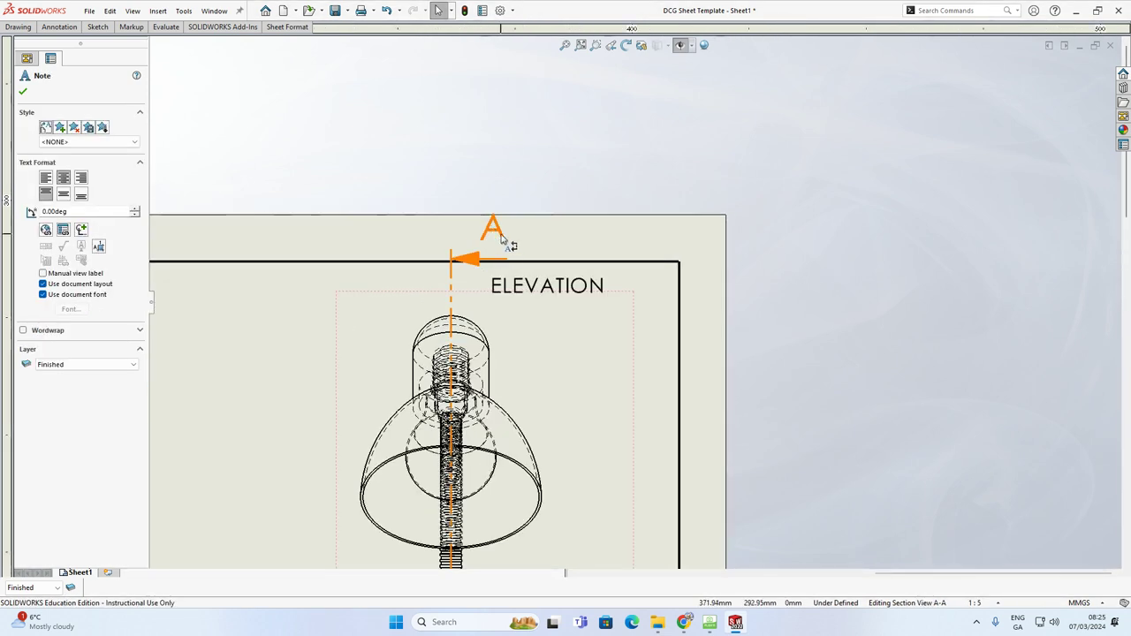
scroll(500, 269, "up", 6)
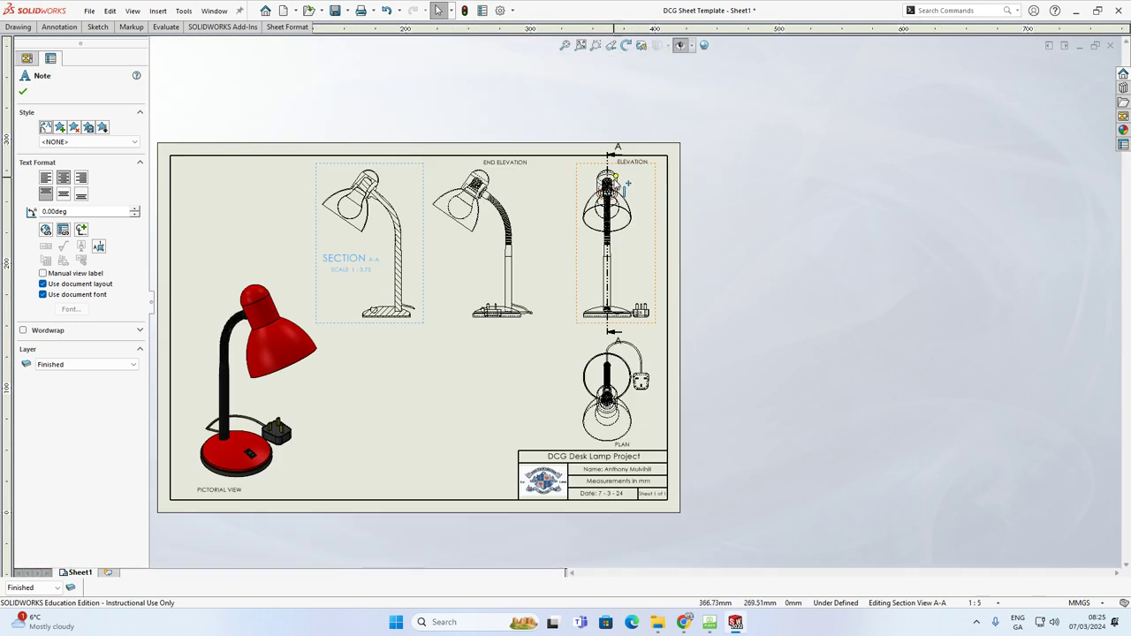
scroll(582, 225, "up", 3)
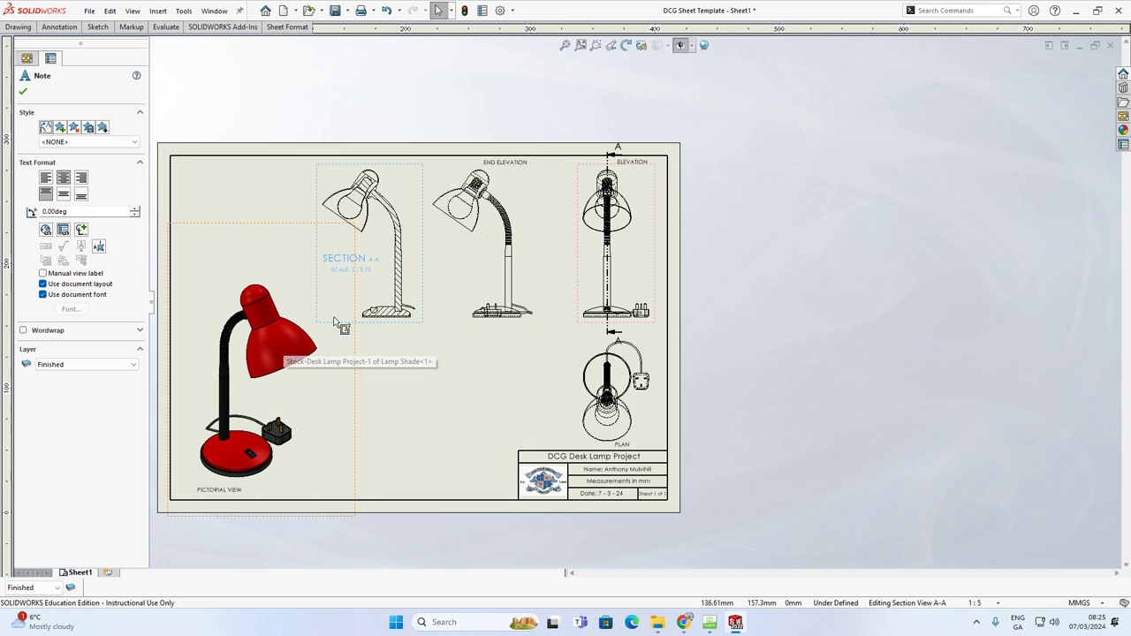
left_click(717, 155)
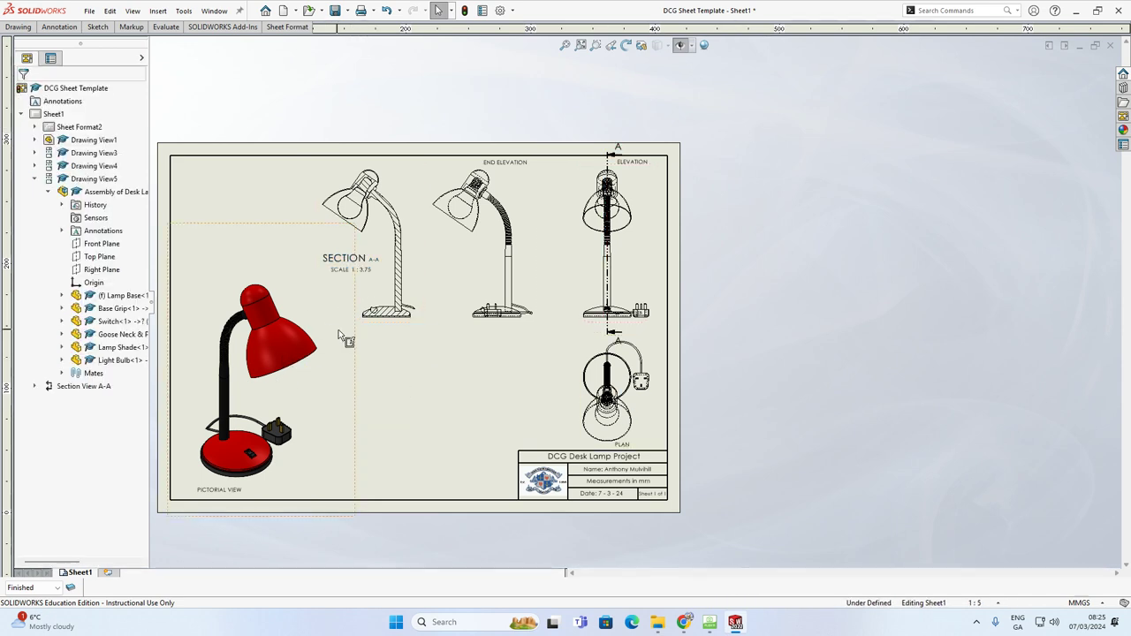
Park the pictorial view off the sheet and shift the section, end elevation and aligned elevation and plan towards the left border.
mouse_move(353, 345)
left_mouse_down()
mouse_move(551, 353)
mouse_move(861, 269)
mouse_move(893, 207)
left_mouse_up()
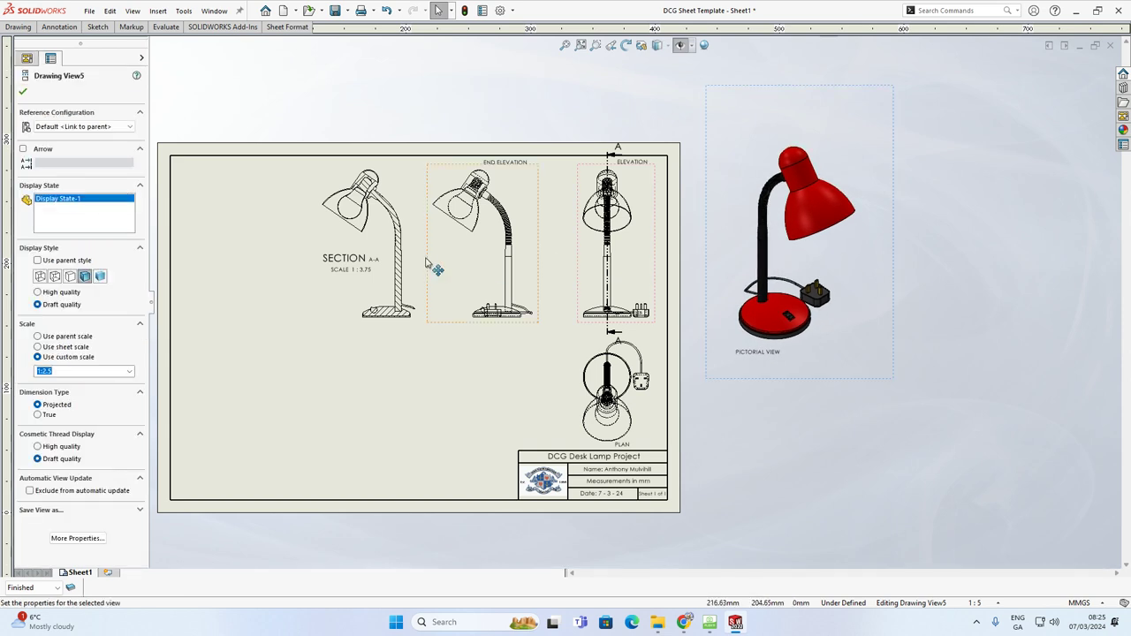
left_click_drag(423, 263, 288, 267)
left_click(473, 234)
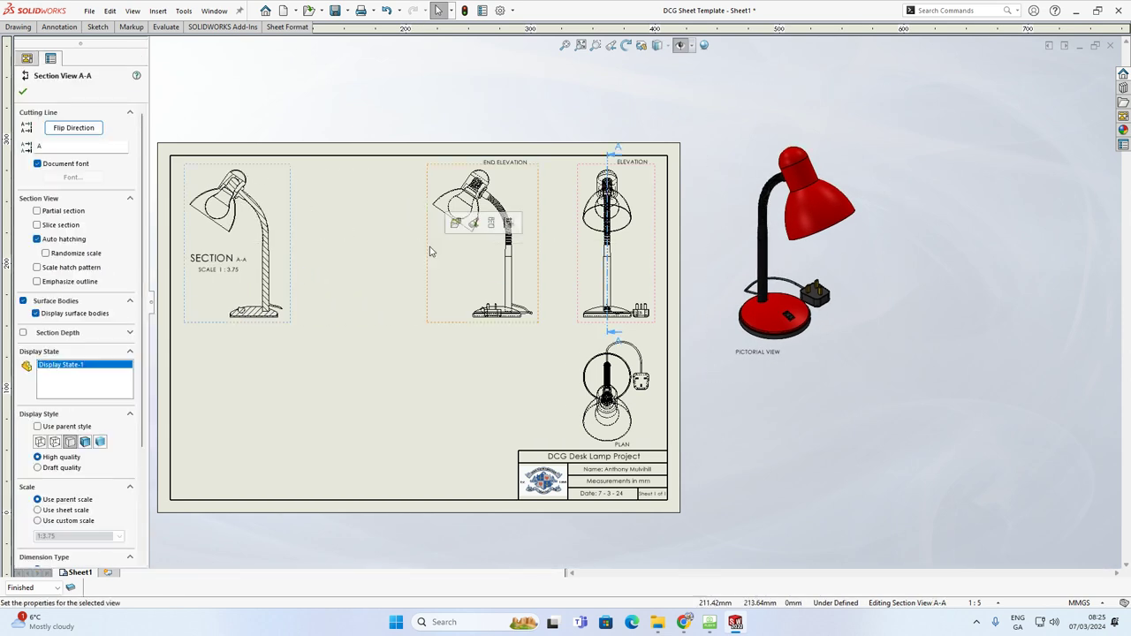
mouse_move(426, 256)
left_mouse_down()
mouse_move(280, 256)
mouse_move(291, 253)
left_mouse_up()
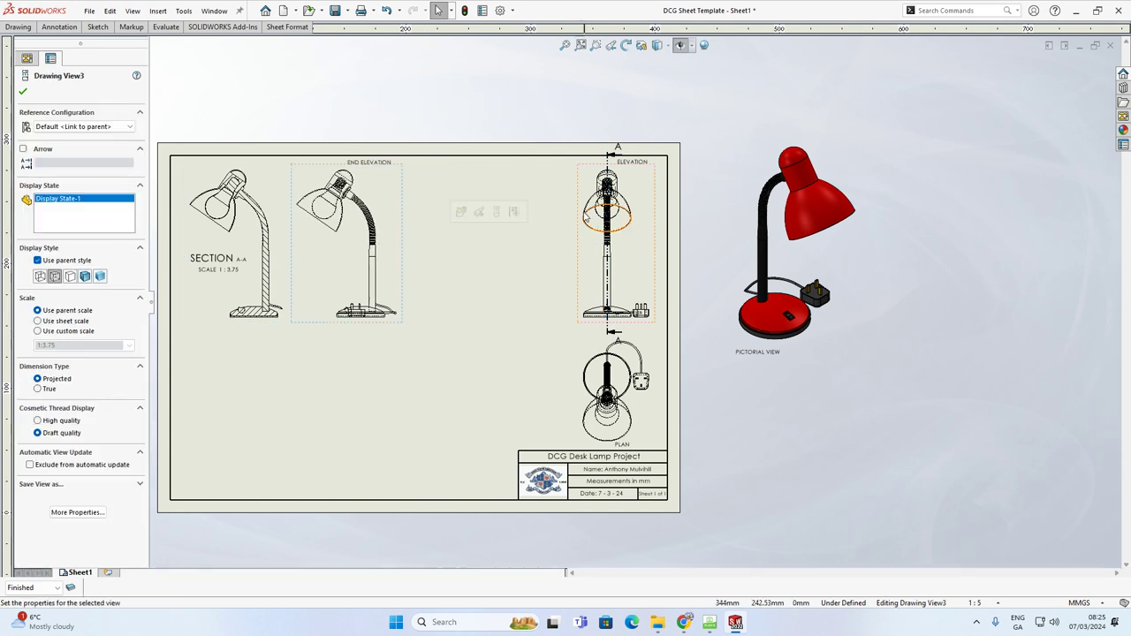
mouse_move(577, 226)
left_mouse_down()
mouse_move(412, 234)
mouse_move(416, 225)
left_mouse_up()
Lower the elevation so its cutting line sits inside the border, and move the plan further down beneath it.
scroll(477, 124, "down", 8)
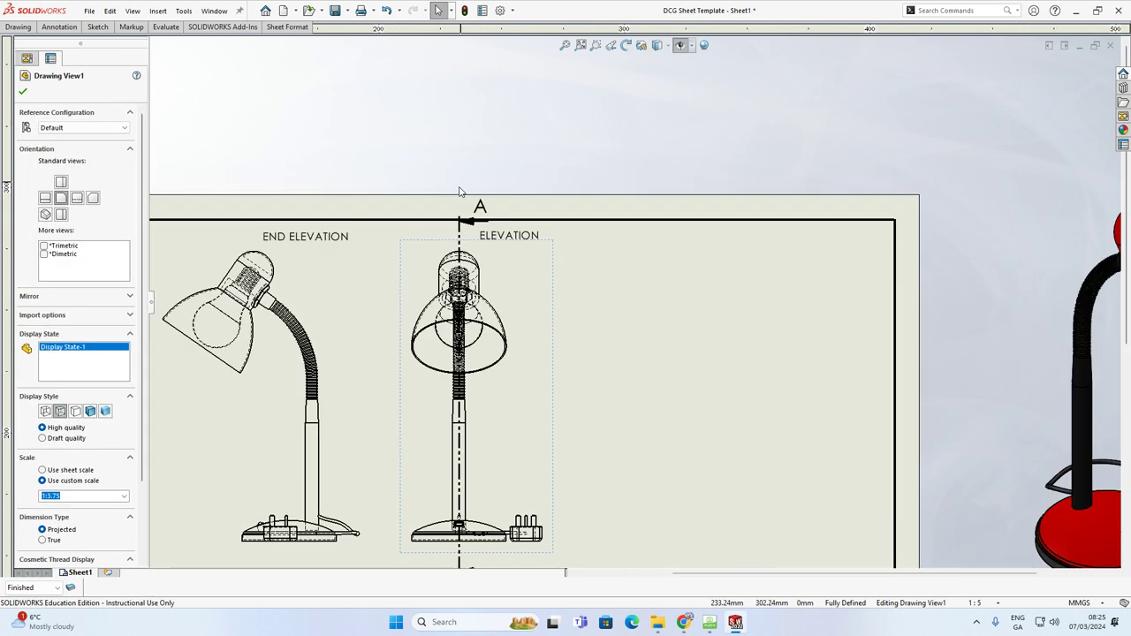
scroll(537, 280, "up", 8)
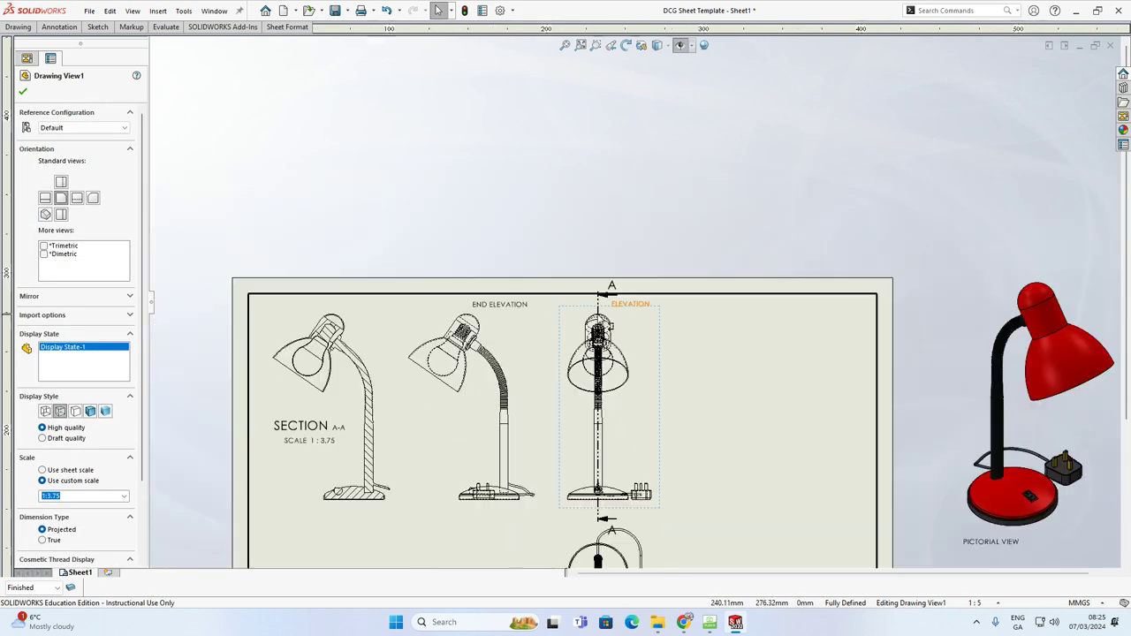
scroll(674, 449, "up", 3)
scroll(693, 532, "down", 2)
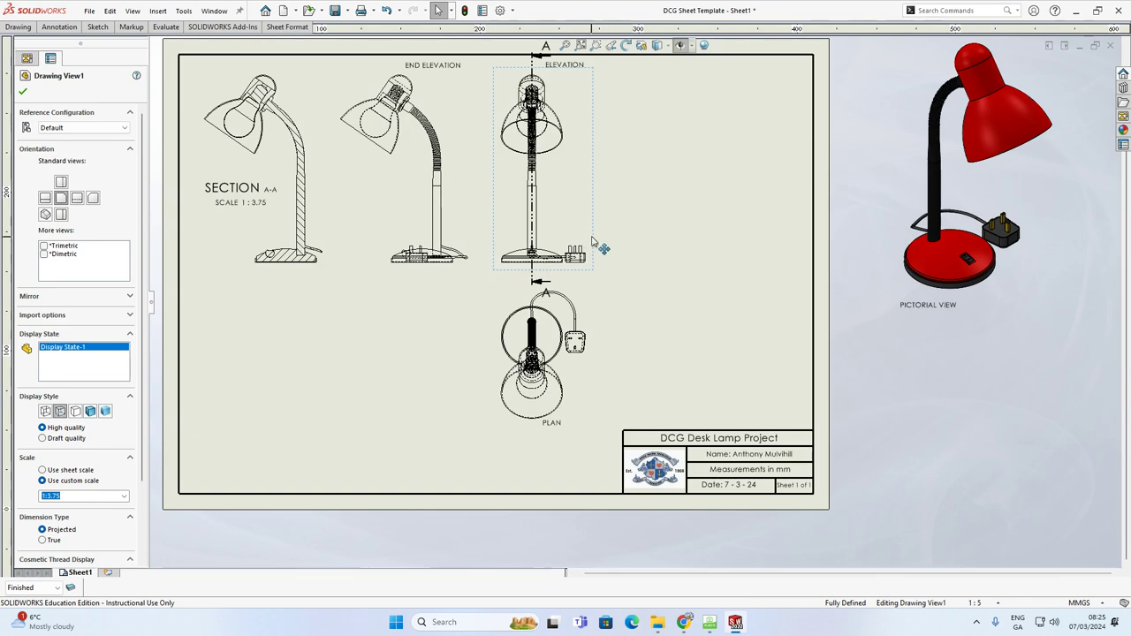
left_click_drag(593, 238, 596, 260)
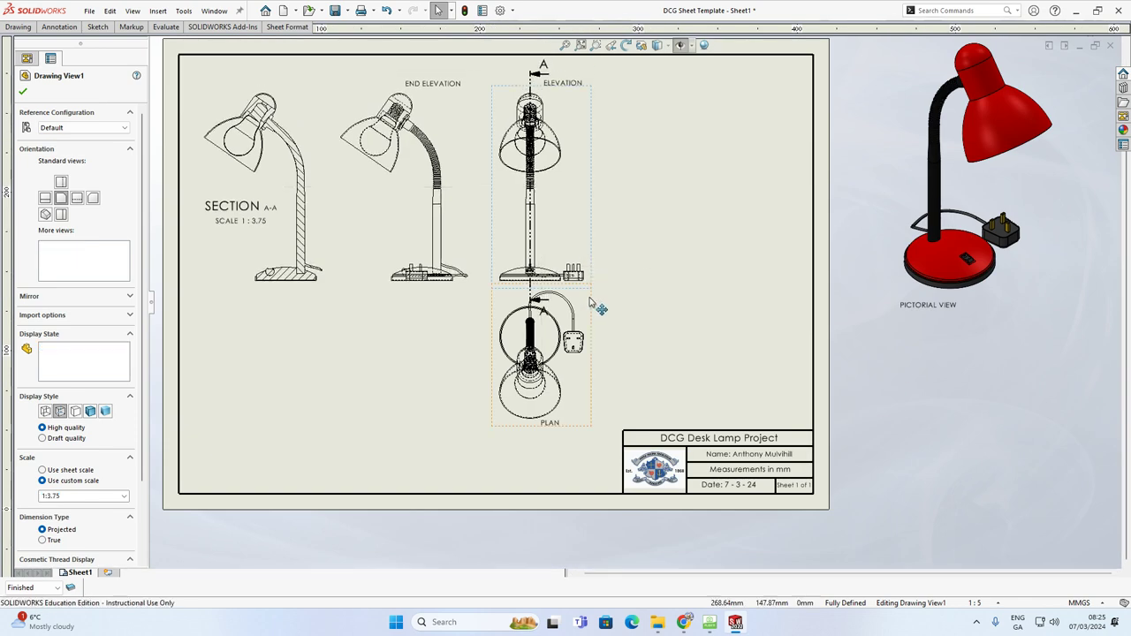
left_click_drag(592, 365, 598, 411)
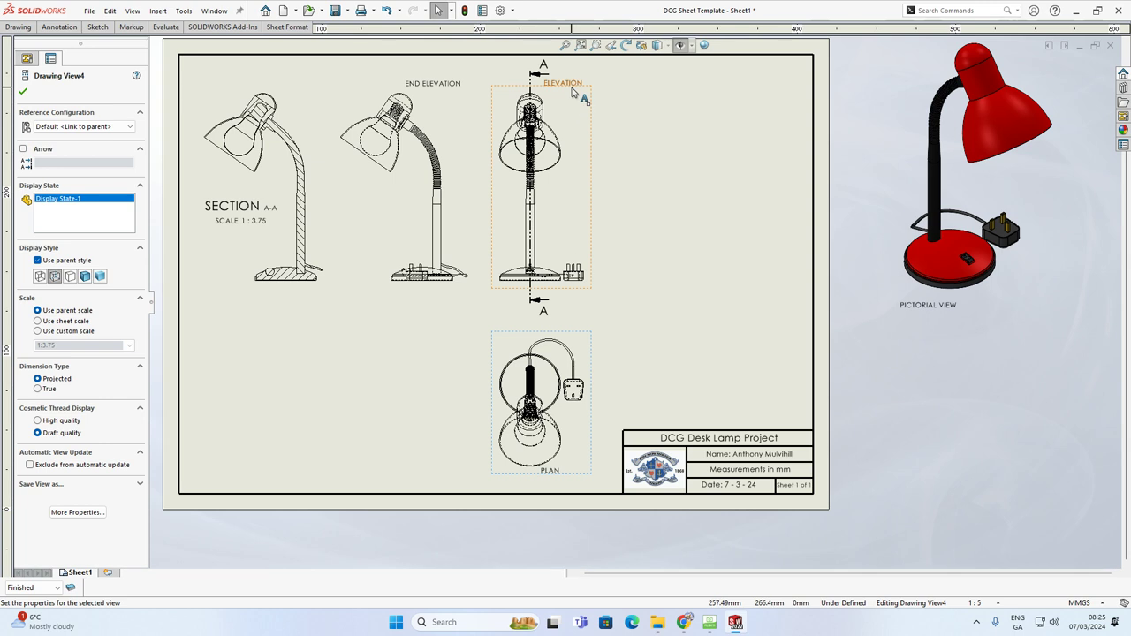
Rearrange the ELEVATION and END ELEVATION notes above their views and adjust the SECTION A-A label's position.
left_click_drag(570, 86, 521, 69)
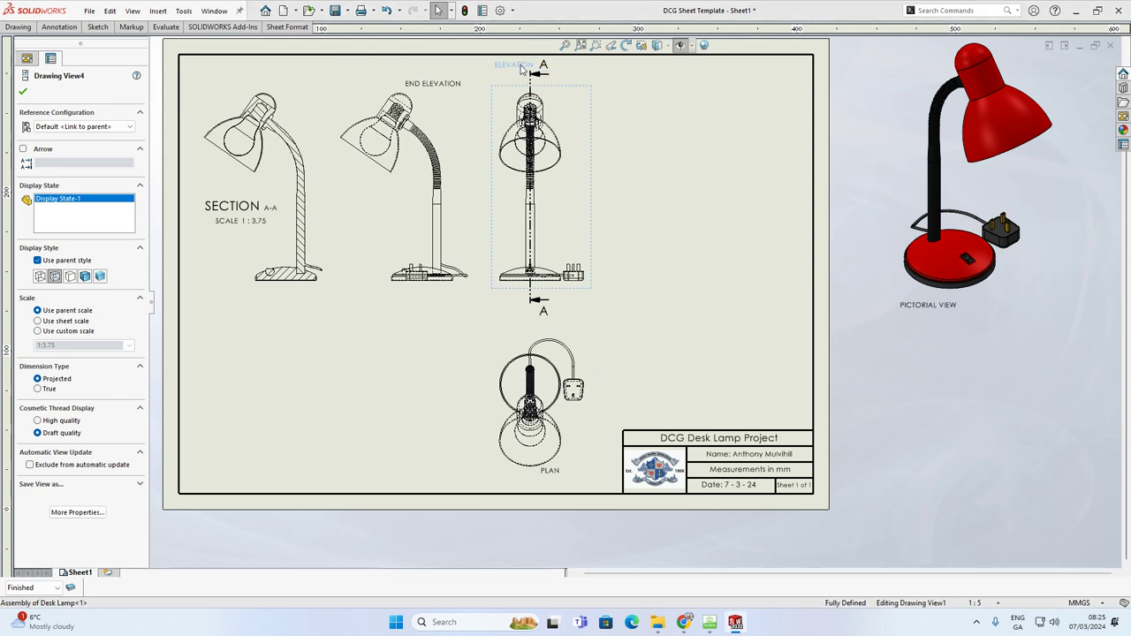
left_click_drag(433, 83, 424, 73)
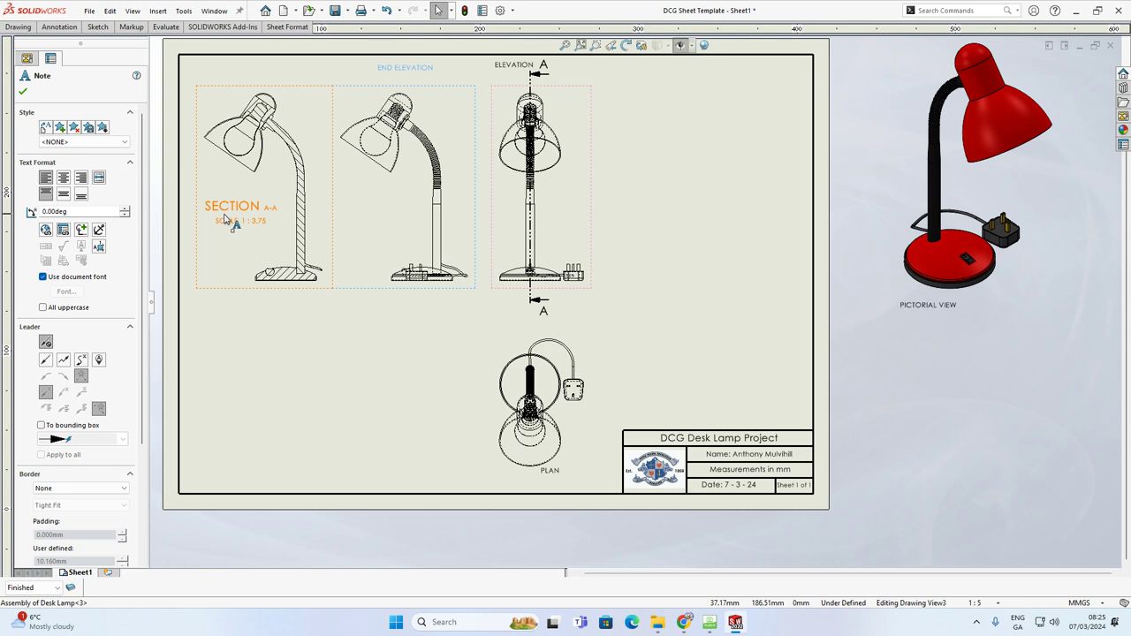
mouse_move(236, 210)
left_mouse_down()
mouse_move(233, 80)
mouse_move(240, 217)
left_mouse_up()
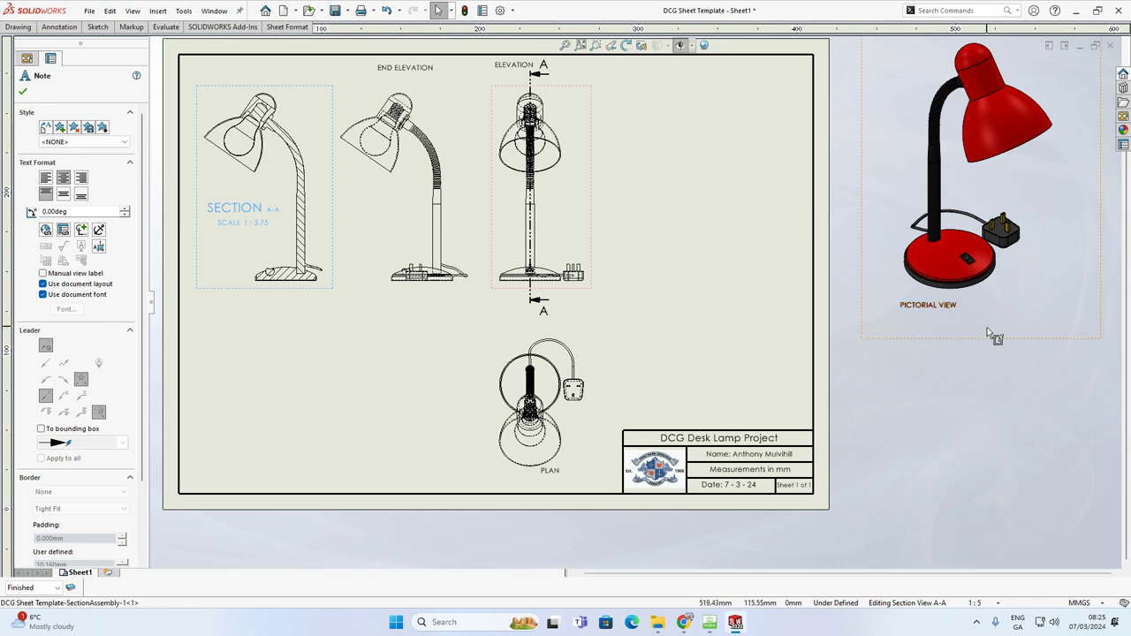
Bring the shaded pictorial back onto the sheet above the title block, with its note beside the lamp stem.
mouse_move(988, 343)
left_mouse_down()
mouse_move(729, 367)
mouse_move(791, 228)
left_mouse_up()
left_click(932, 204)
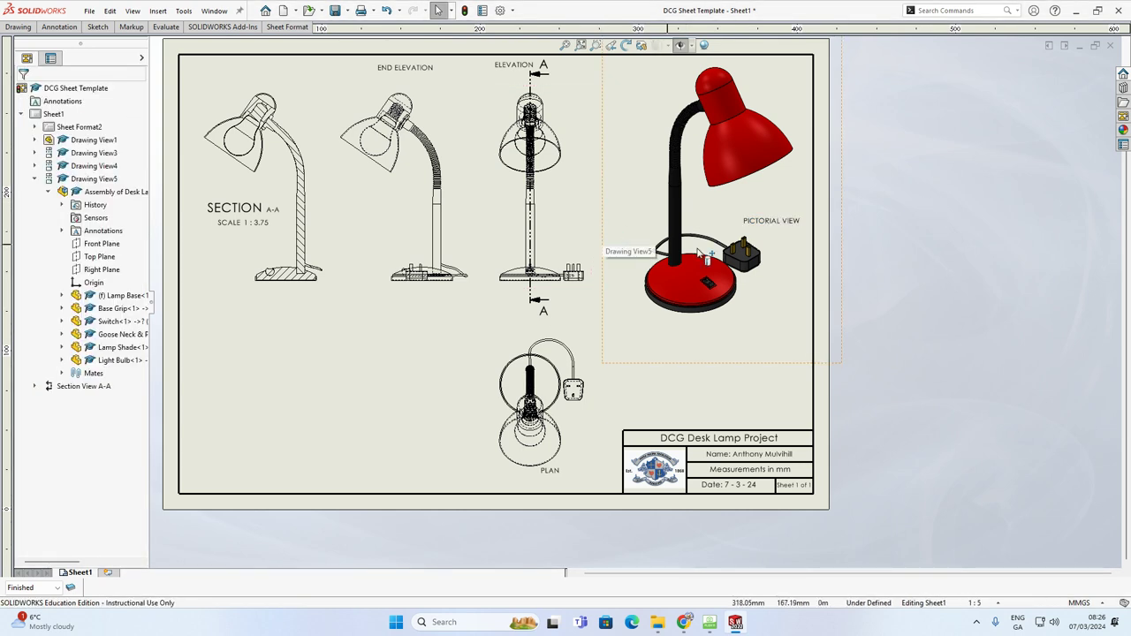
Centre the PLAN note directly beneath the plan view.
scroll(702, 254, "up", 1)
scroll(573, 212, "up", 1)
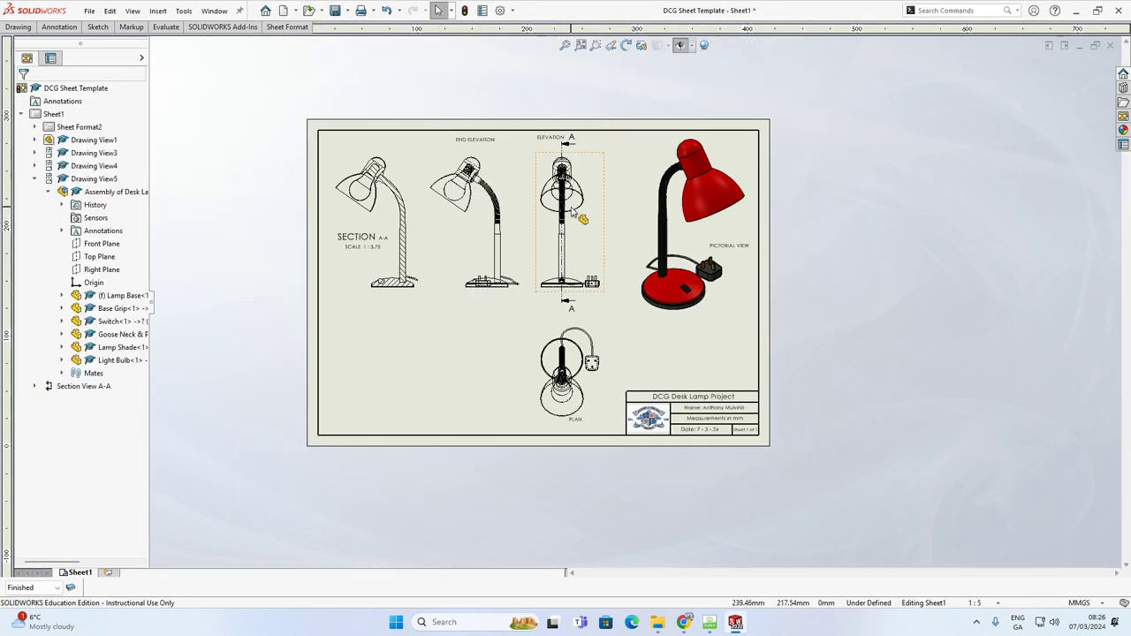
left_click(568, 430)
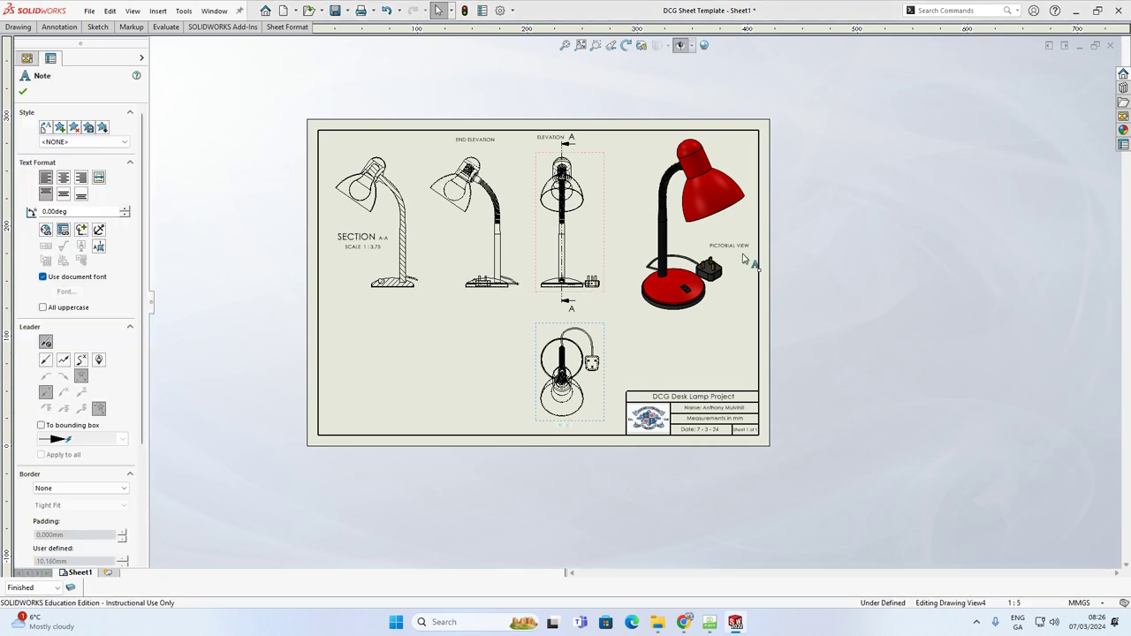
left_click(847, 272)
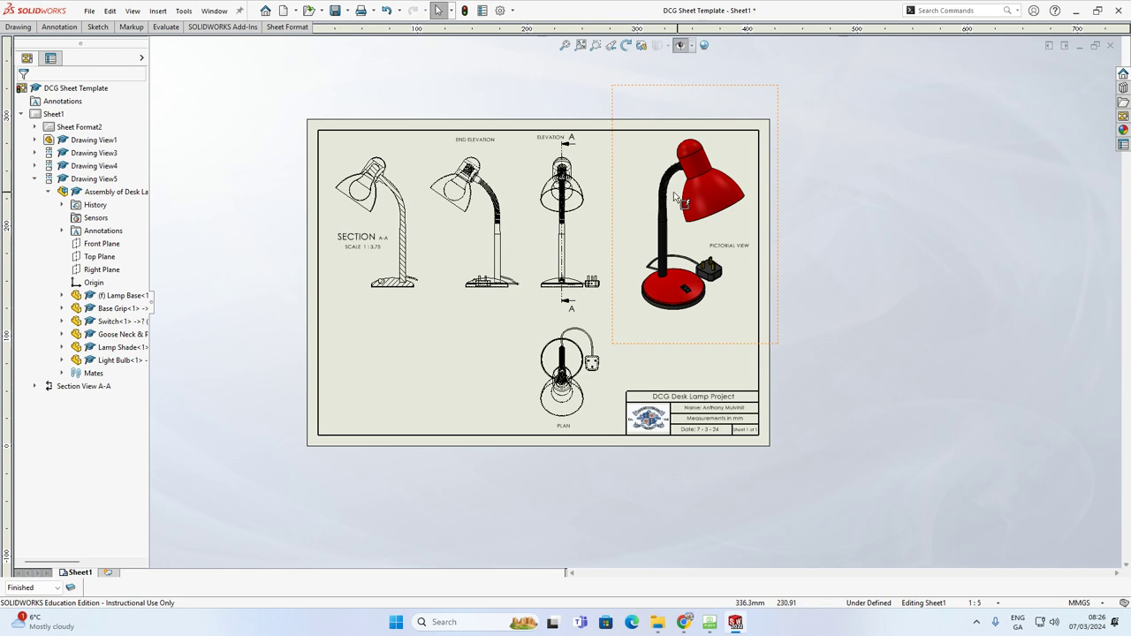
Examine the hatching of the lamp head, bulb and gooseneck in section A-A.
scroll(389, 212, "down", 2)
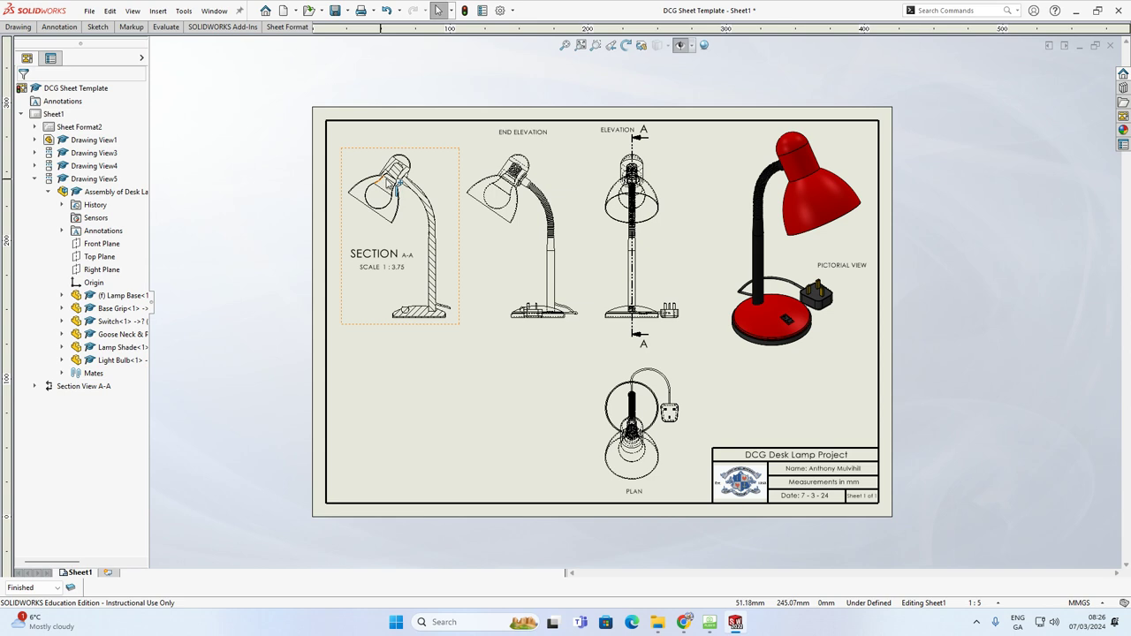
scroll(395, 183, "down", 8)
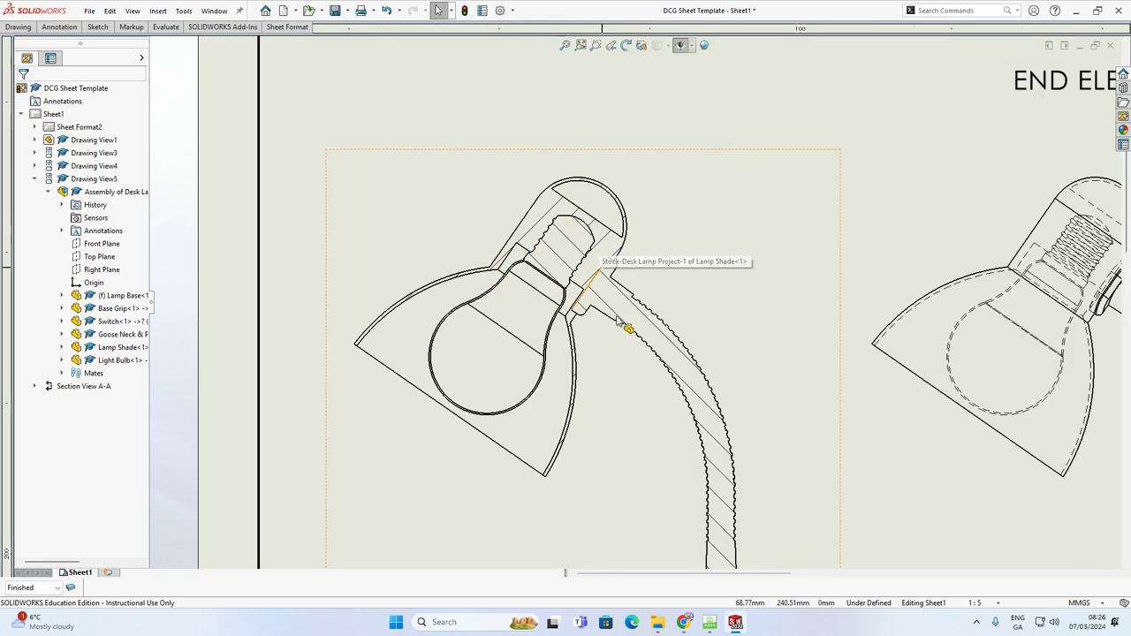
scroll(616, 318, "up", 5)
scroll(680, 451, "up", 2)
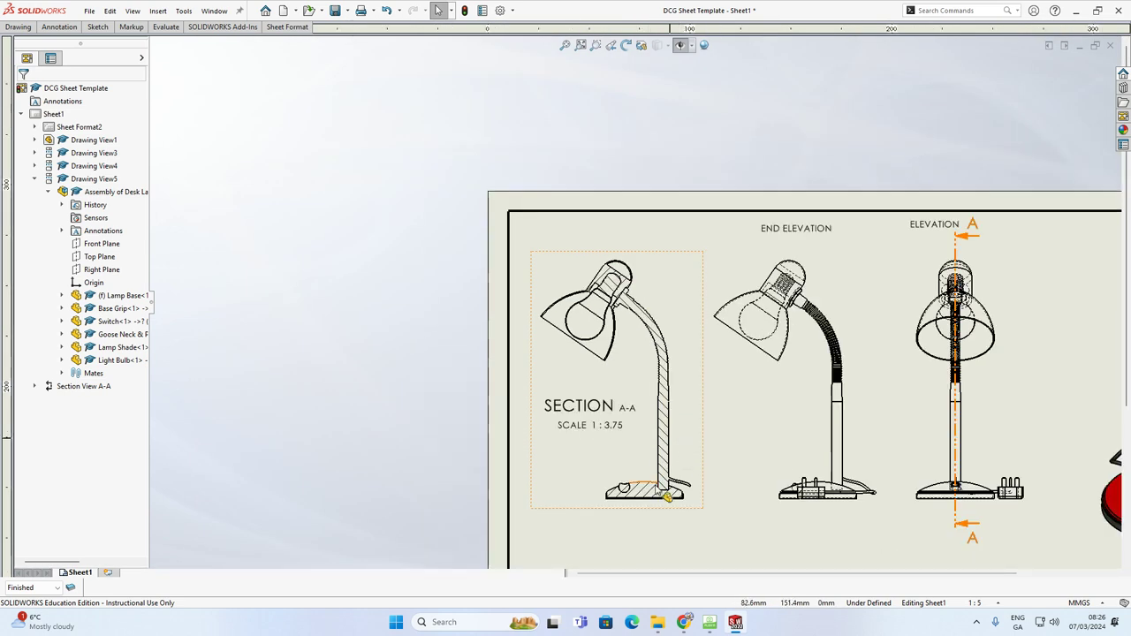
scroll(667, 496, "down", 3)
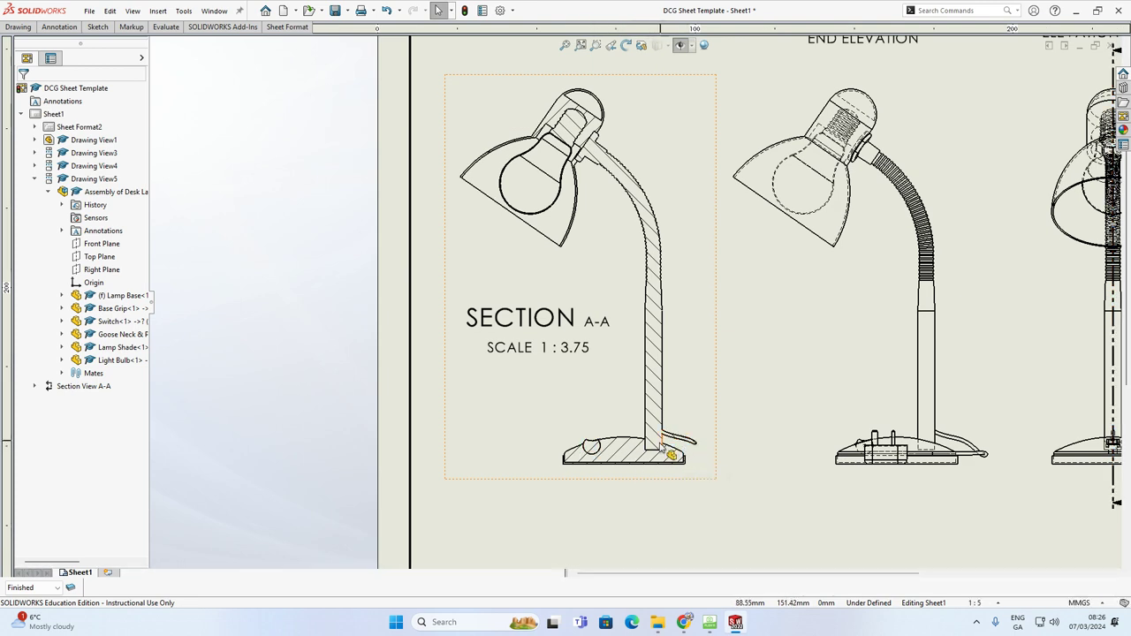
scroll(698, 433, "up", 5)
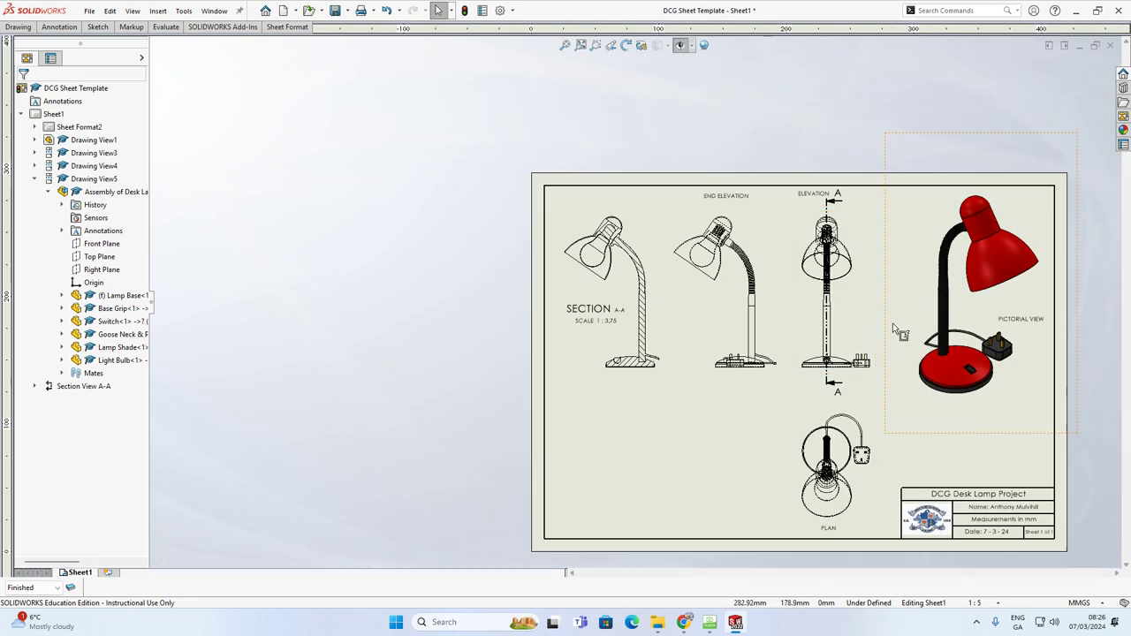
scroll(1025, 311, "up", 1)
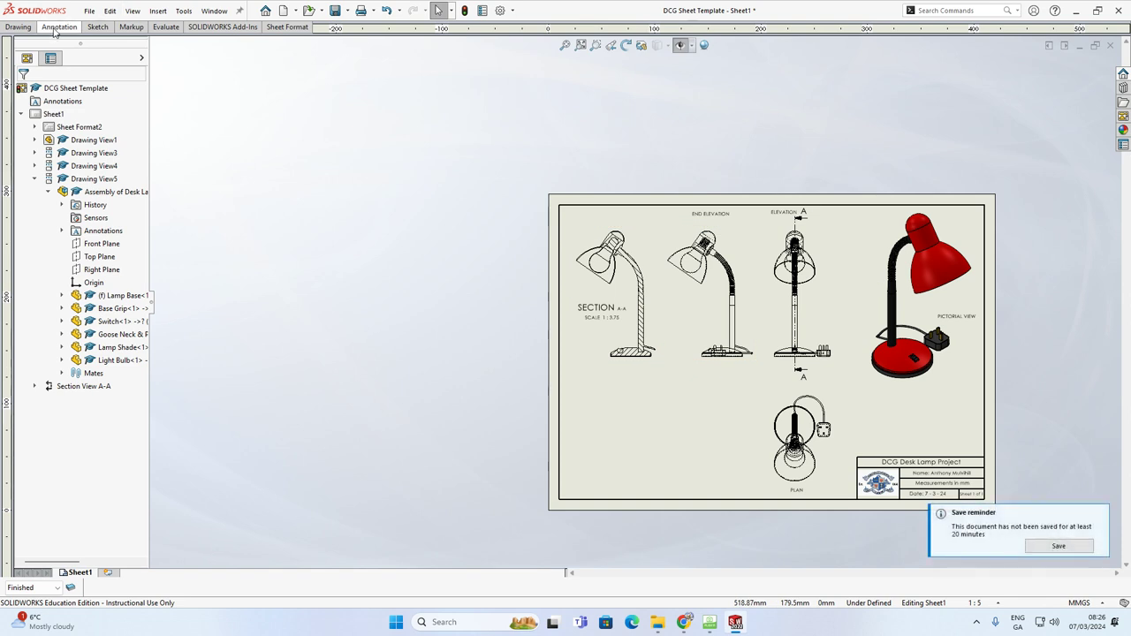
Dimension the diameters of the lamp base's outer circle and the concentric circle just inside it in the plan view.
left_click(58, 26)
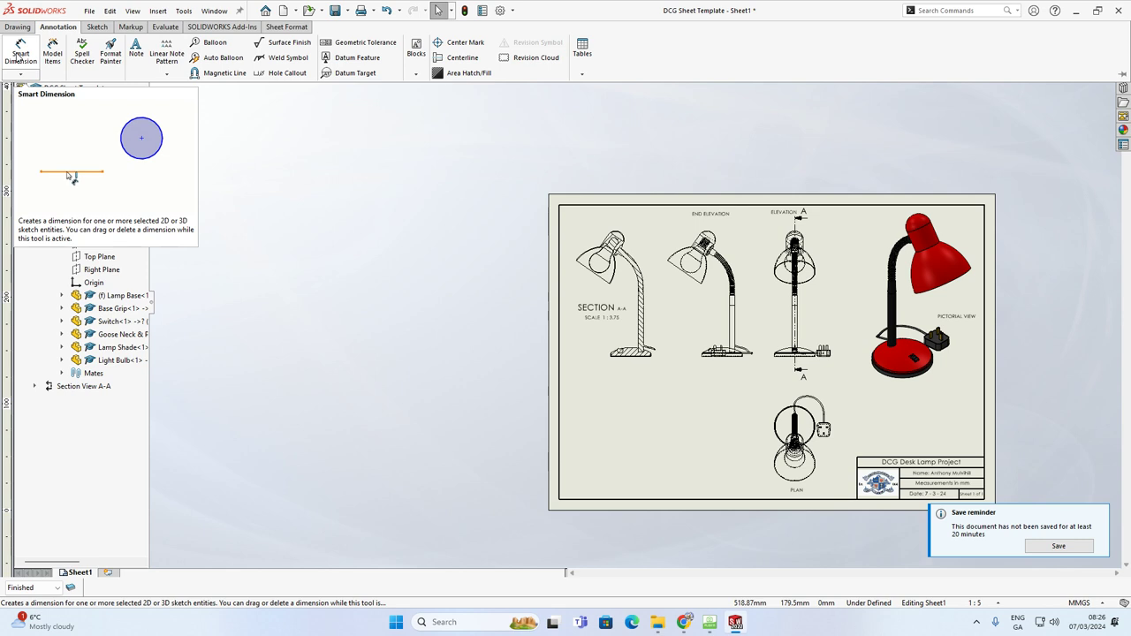
left_click(20, 55)
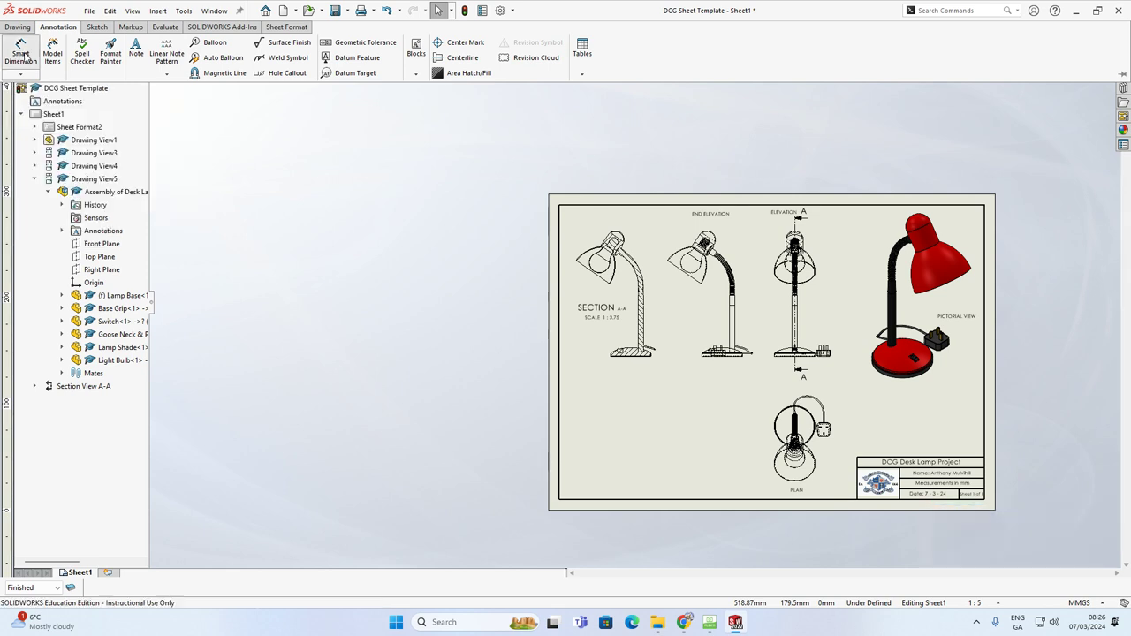
scroll(845, 367, "up", 3)
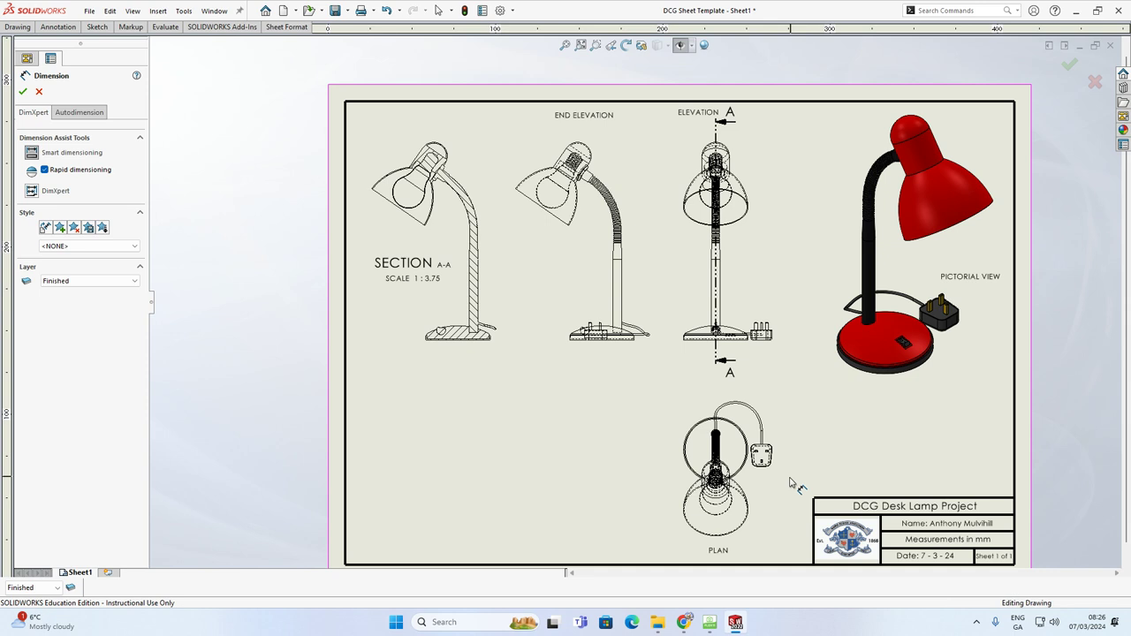
scroll(790, 488, "up", 5)
scroll(386, 218, "up", 2)
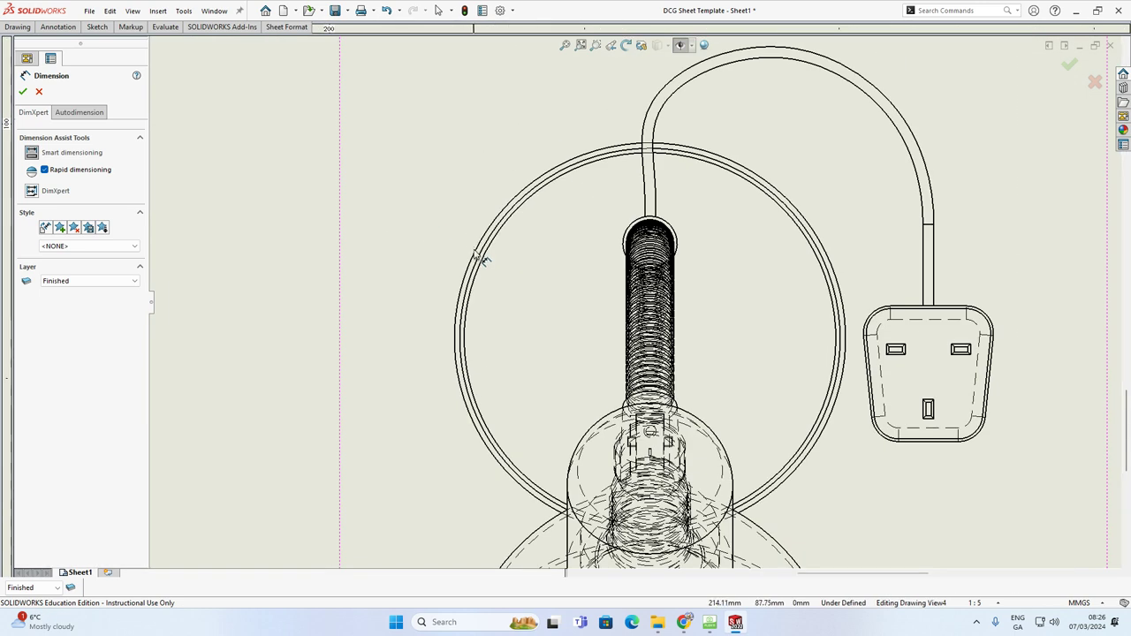
left_click(476, 253)
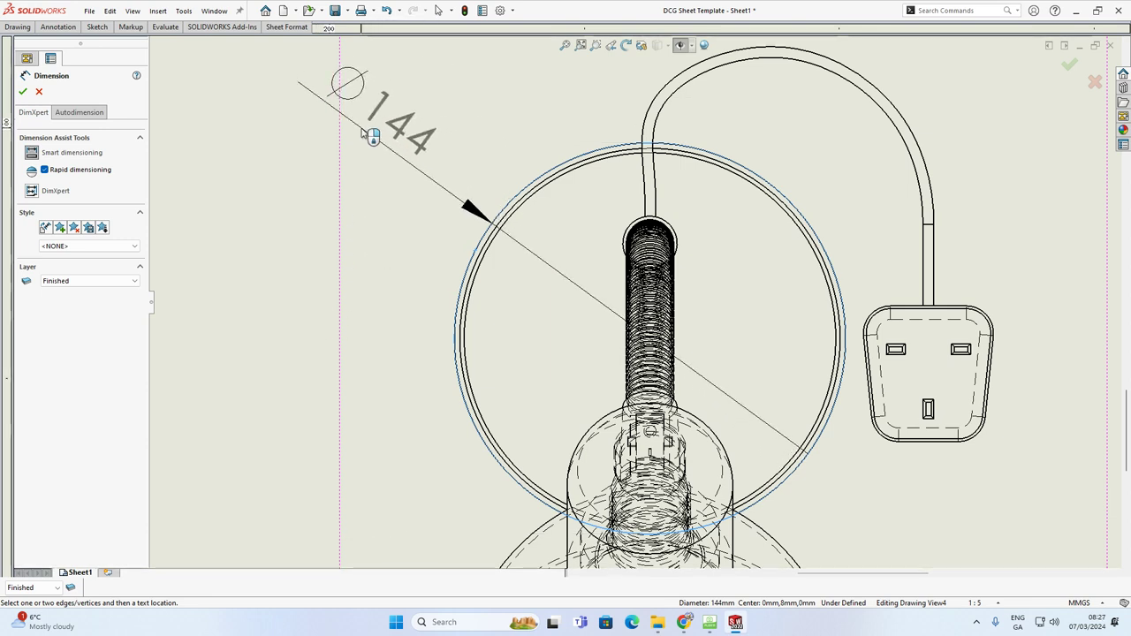
left_click(359, 132)
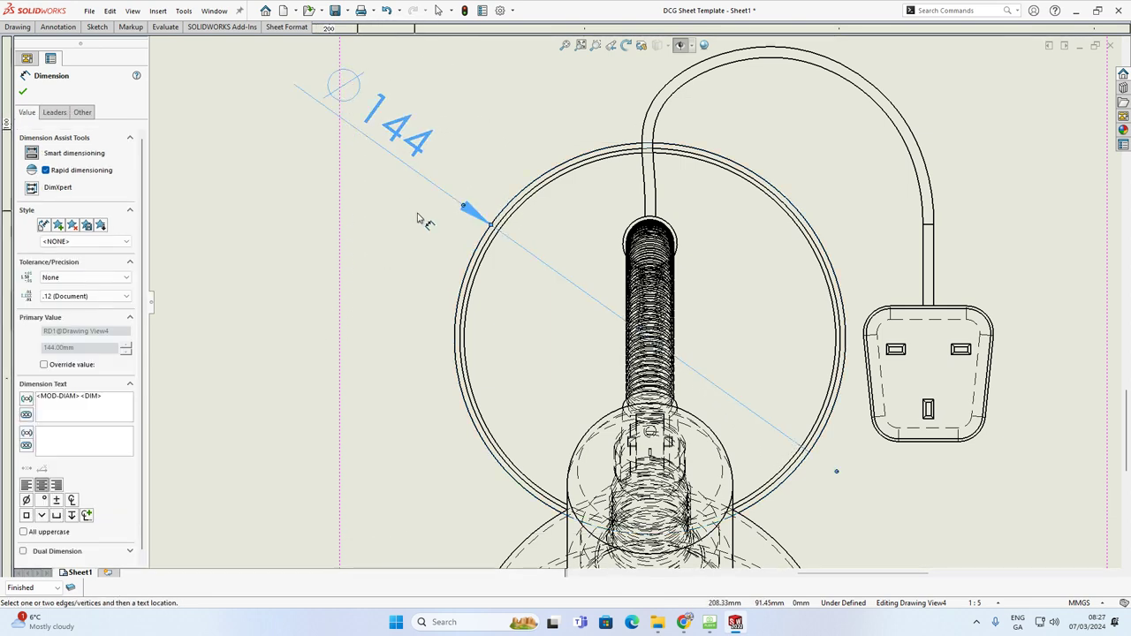
left_click(478, 263)
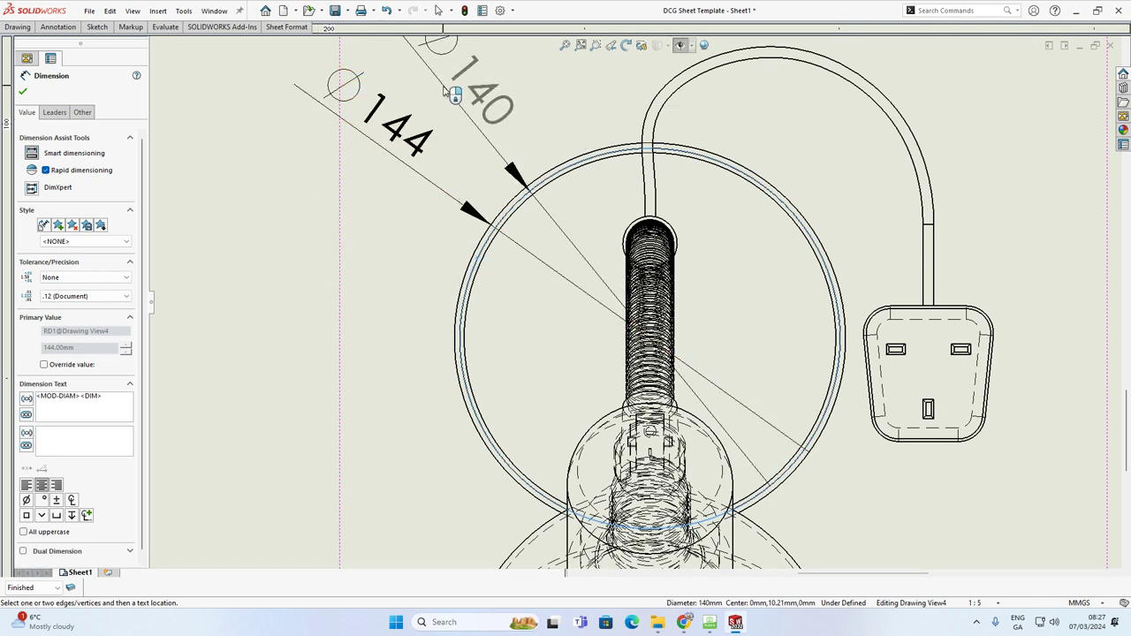
Place diameter dimensions on the two inner circles of the lamp base in the plan view.
left_click(446, 94)
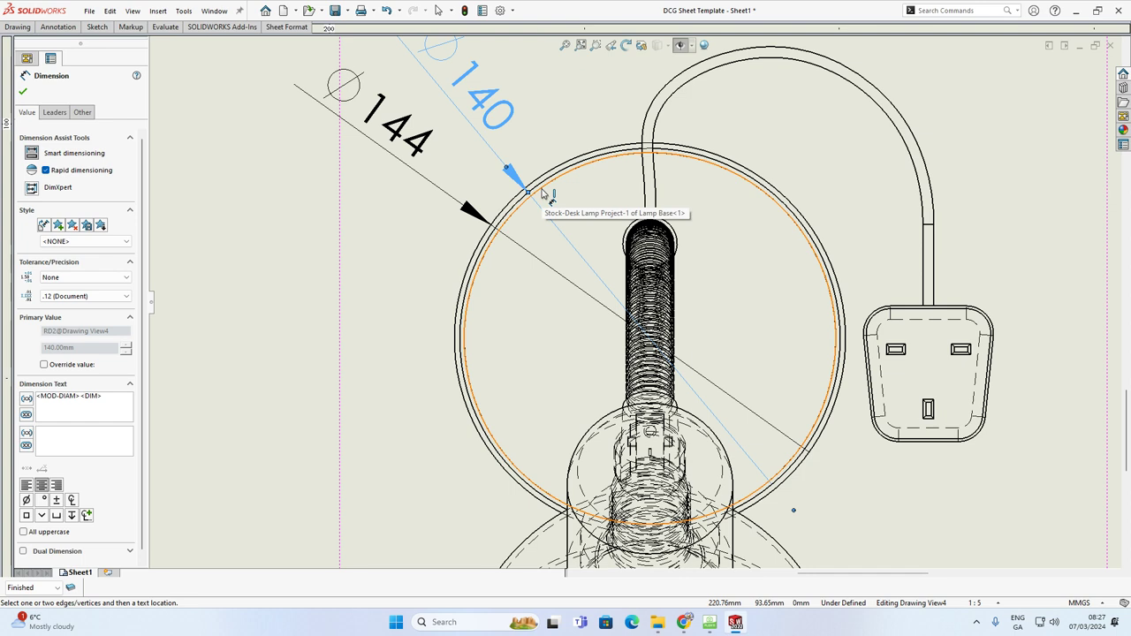
left_click(541, 193)
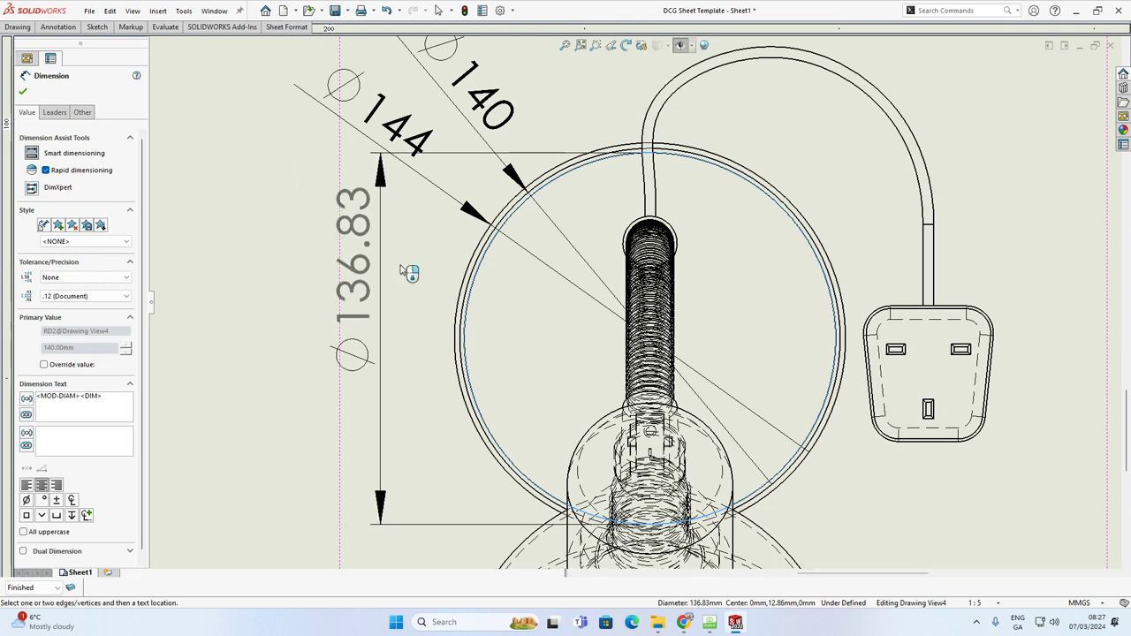
scroll(632, 302, "down", 3)
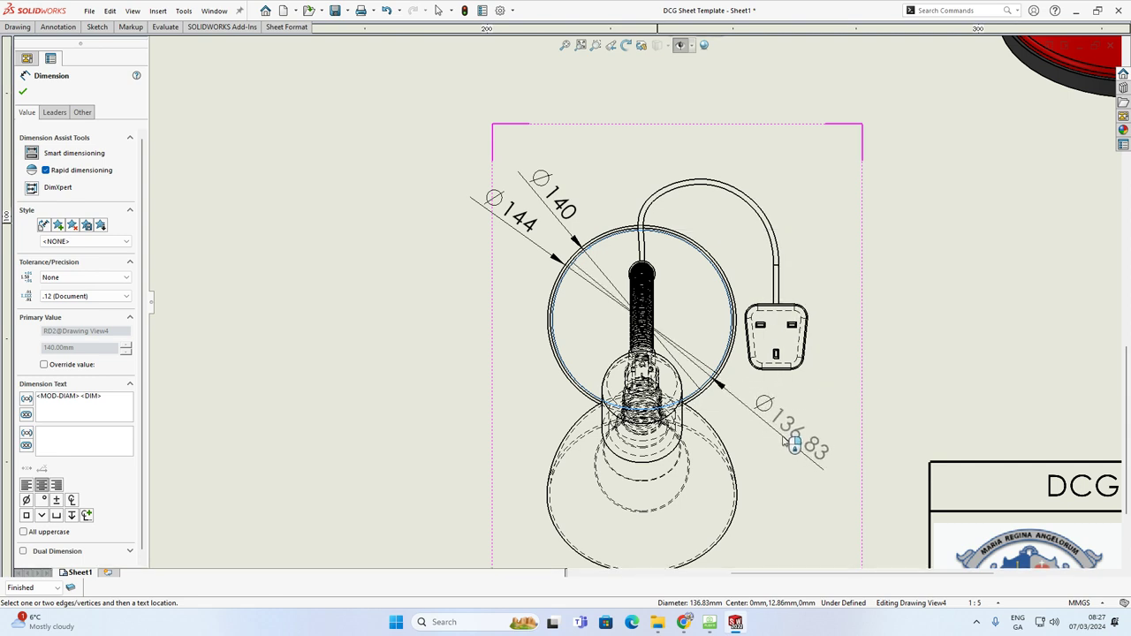
left_click(814, 426)
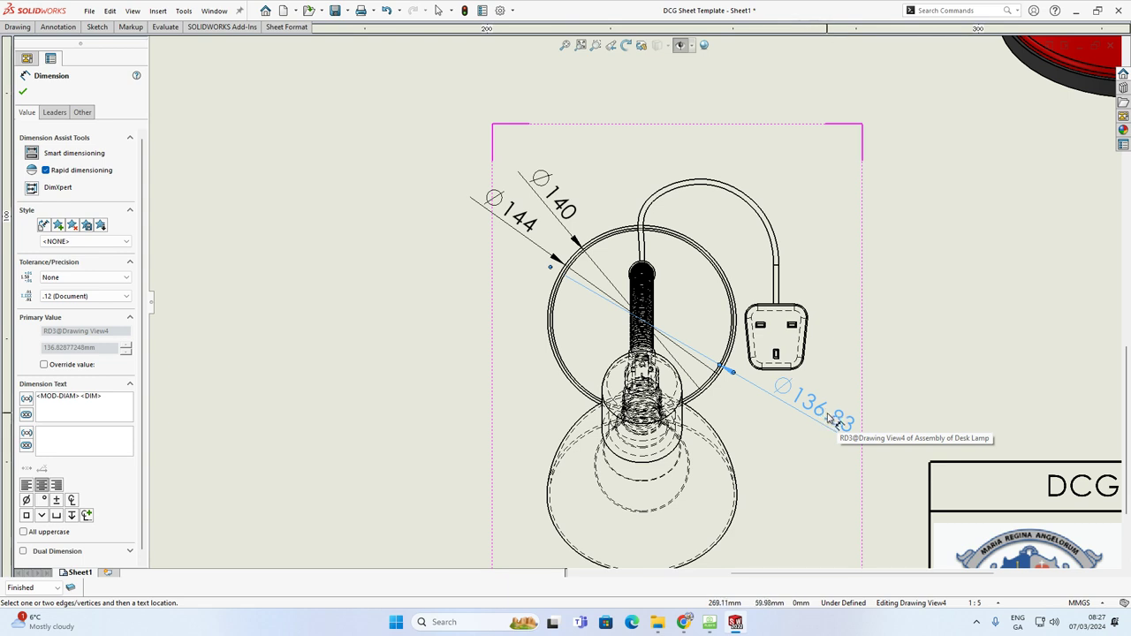
Set the innermost base circle's diameter dimension to a unit precision of None and reposition its text beside the plan view.
key("Escape")
left_click(778, 402)
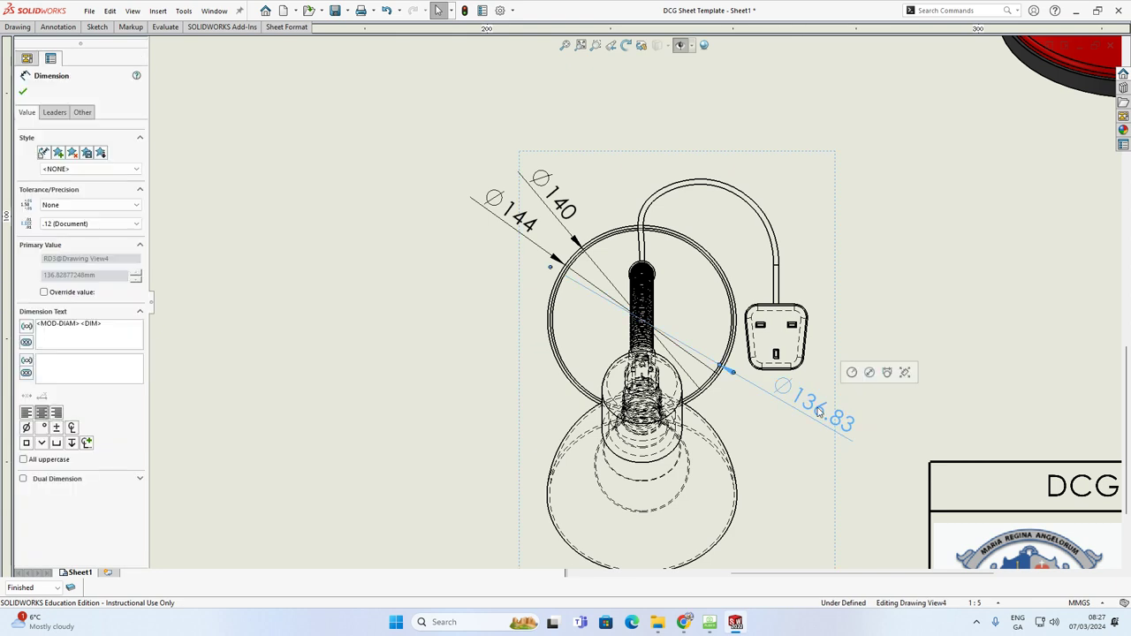
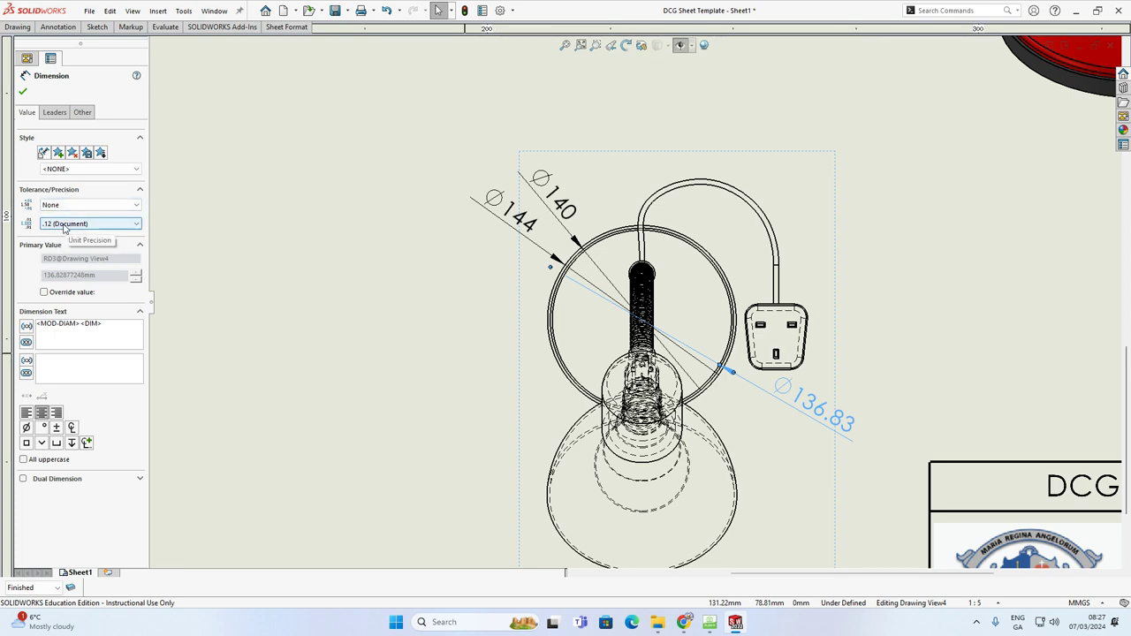
left_click(64, 225)
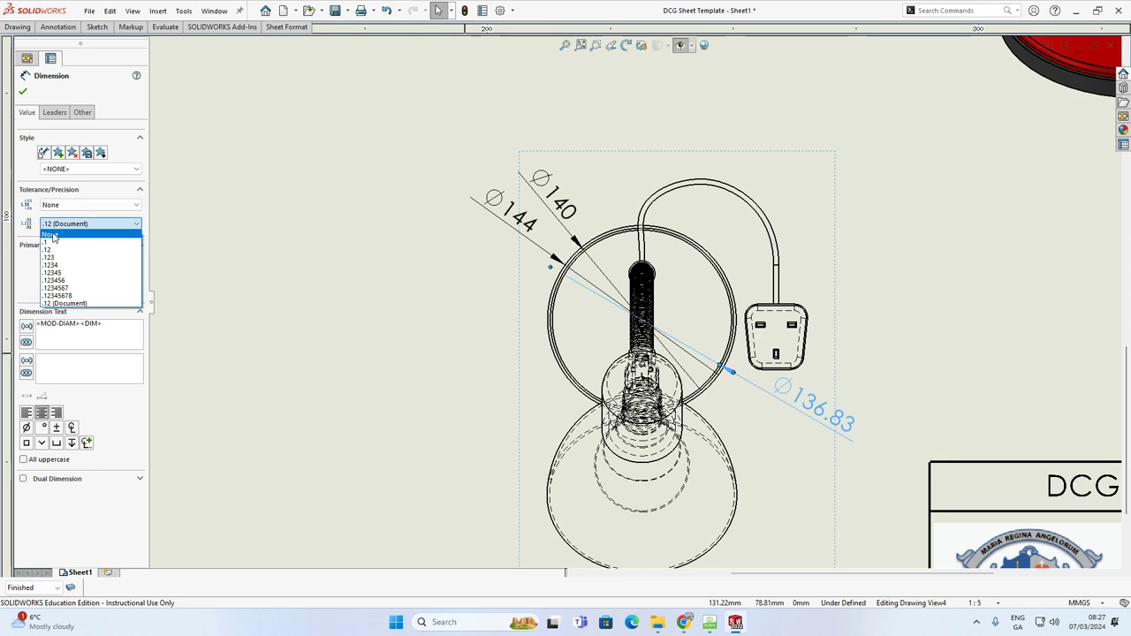
left_click(55, 237)
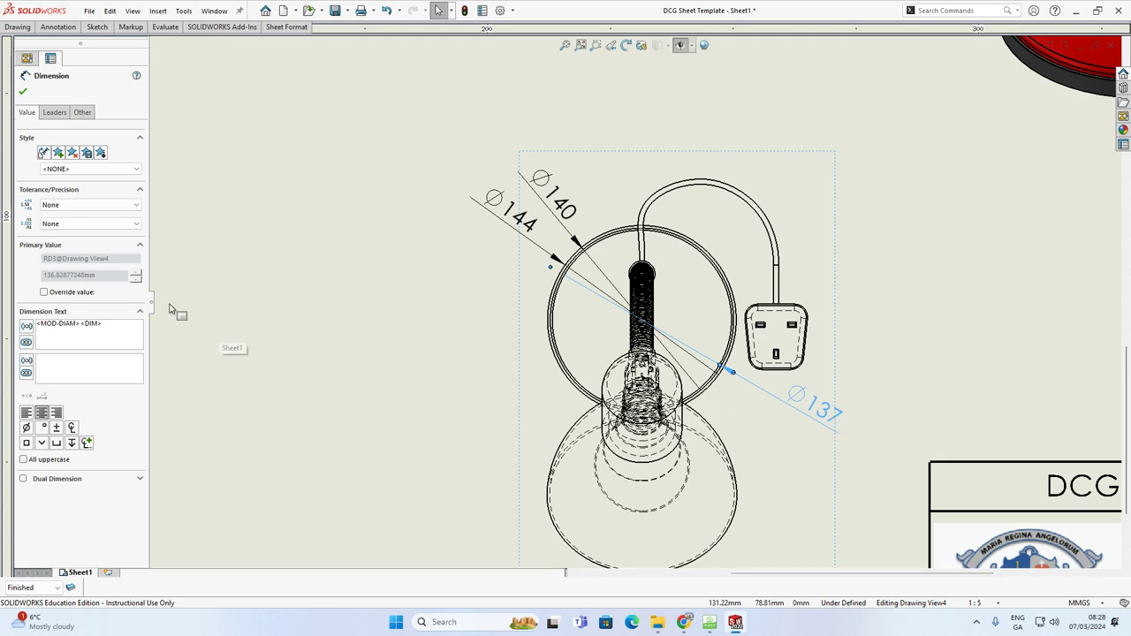
left_click(24, 94)
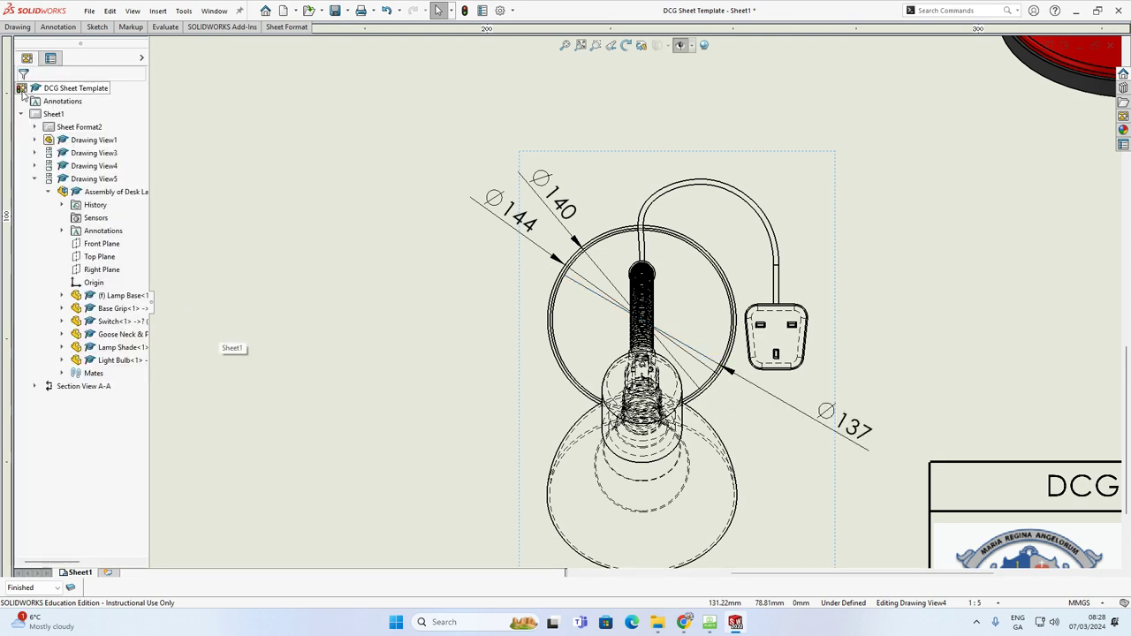
mouse_move(824, 413)
left_mouse_down()
mouse_move(807, 415)
mouse_move(822, 419)
left_mouse_up()
scroll(935, 417, "up", 2)
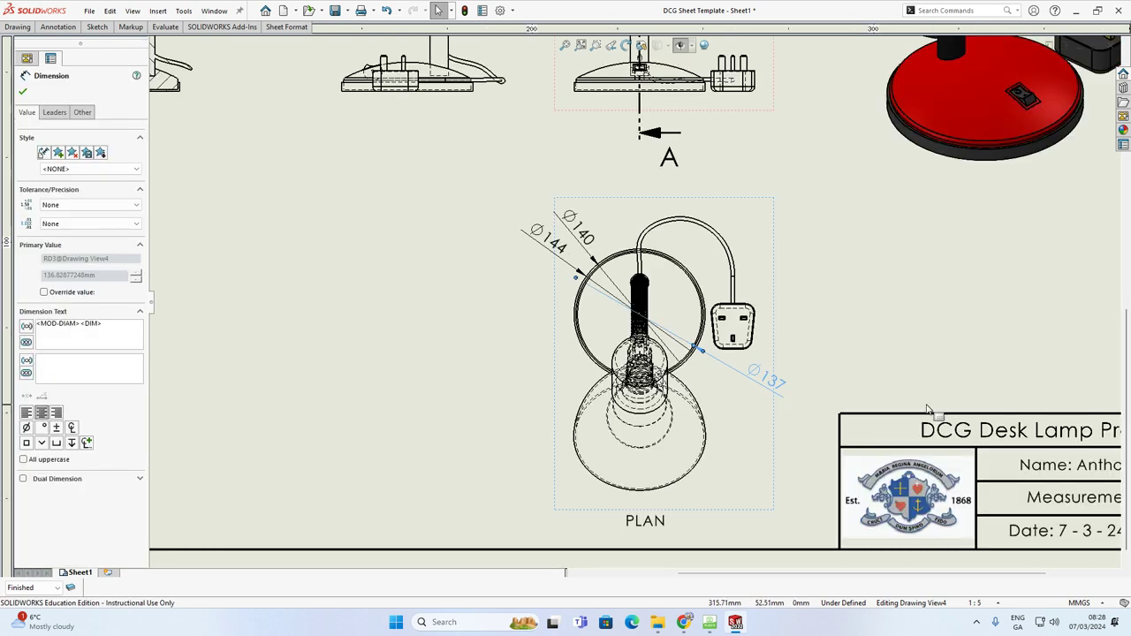
Dimension the height of the lamp's bottom base grip in the elevation, placing the text beside the base.
left_click(58, 27)
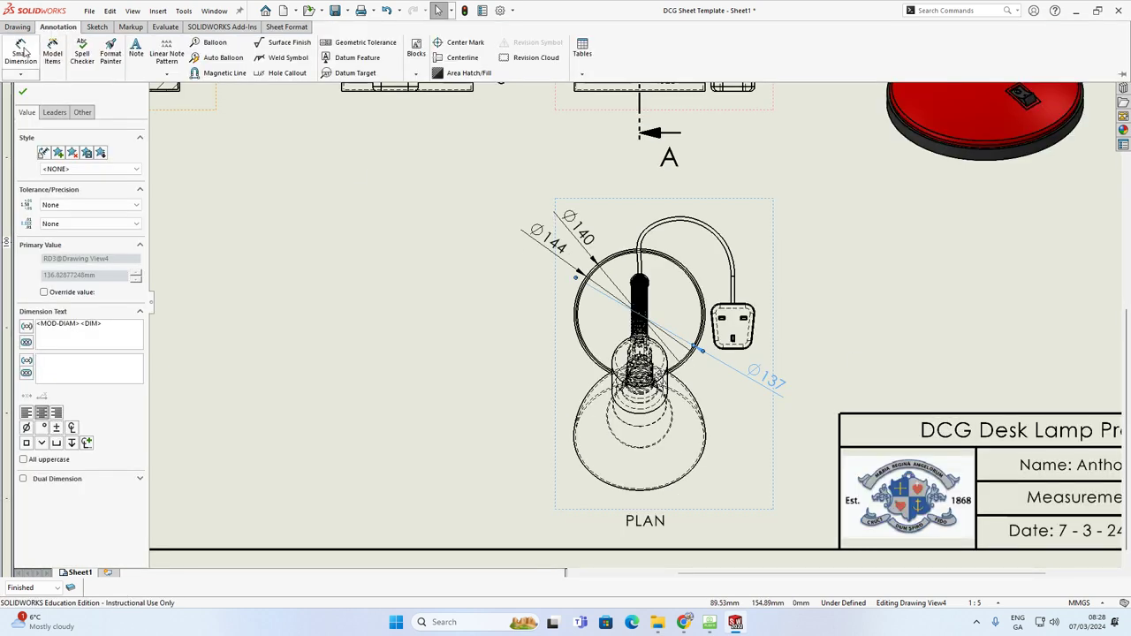
left_click(20, 46)
scroll(864, 238, "up", 5)
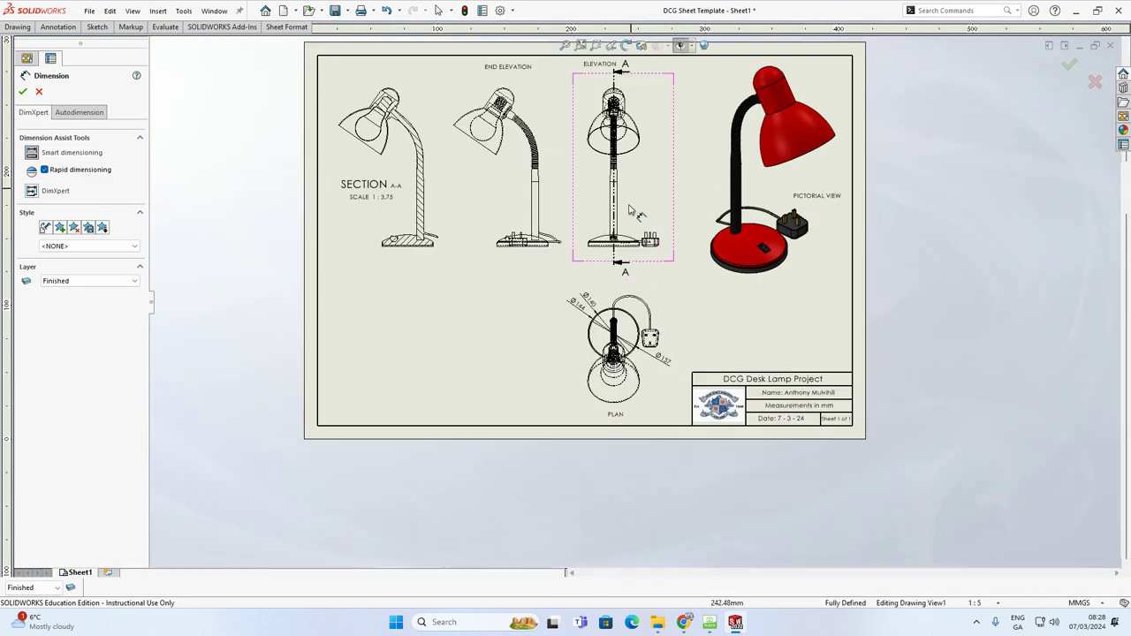
scroll(676, 251, "down", 5)
scroll(669, 277, "down", 2)
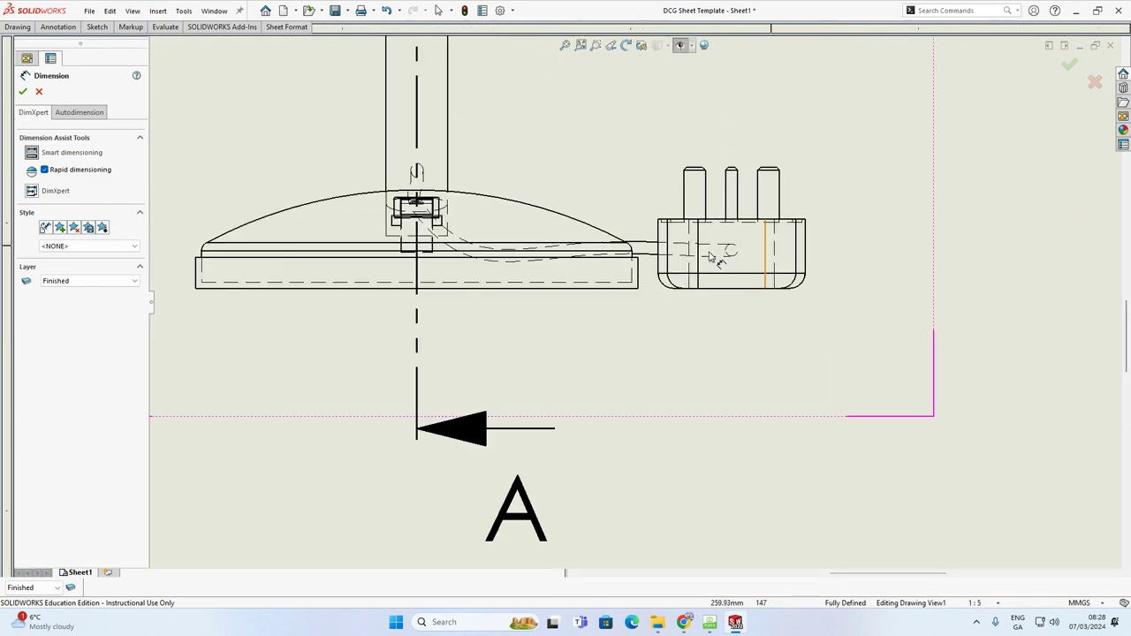
left_click(232, 282)
left_click(235, 257)
scroll(225, 265, "up", 2)
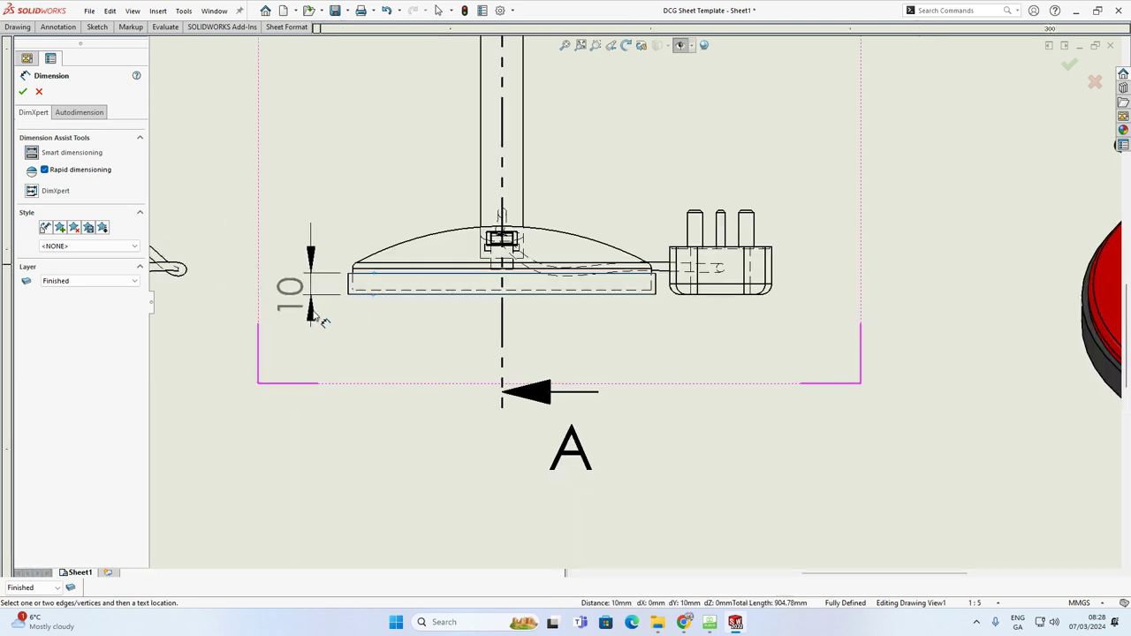
left_click(321, 331)
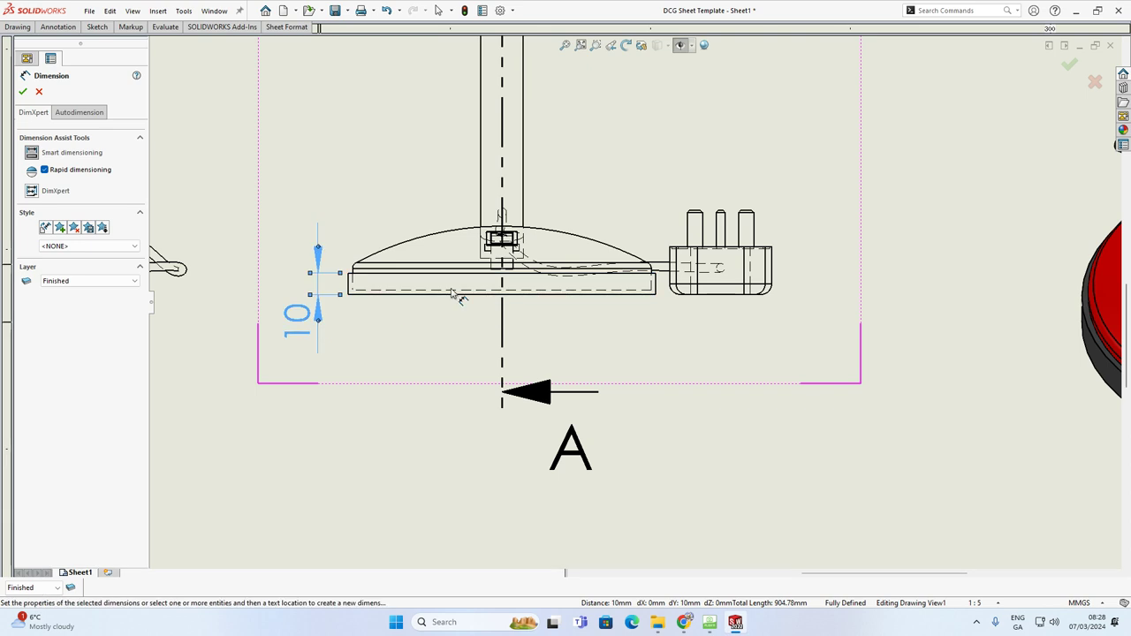
Add a sketch point at the apex of the lamp shade's outer dome in the elevation view.
scroll(574, 291, "up", 5)
scroll(637, 157, "down", 3)
scroll(637, 157, "down", 5)
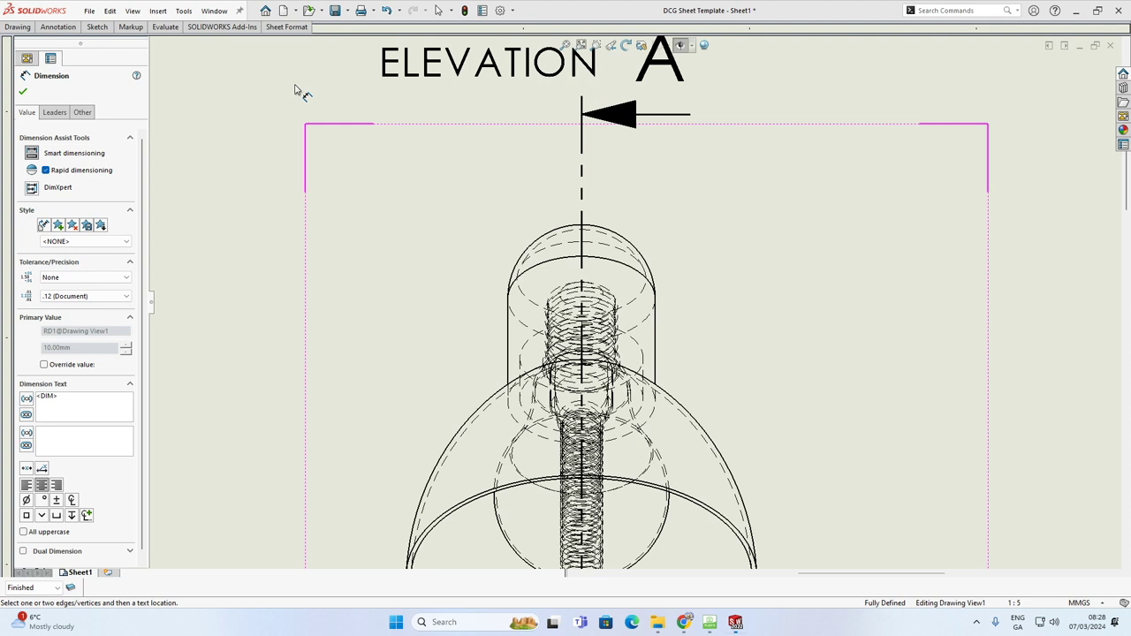
left_click(69, 30)
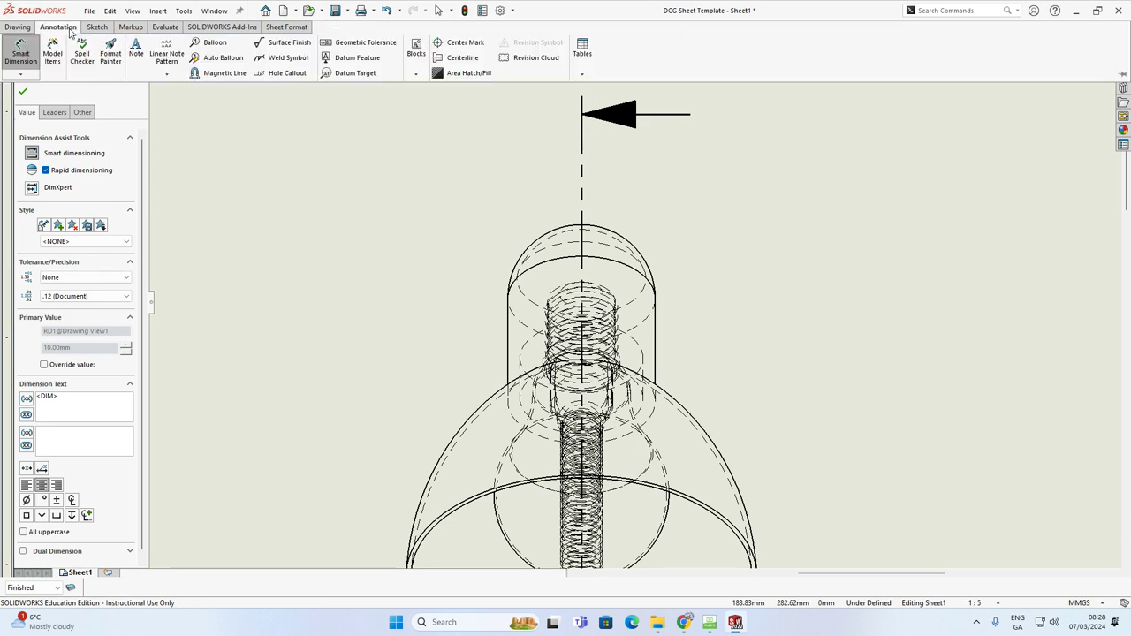
left_click(97, 28)
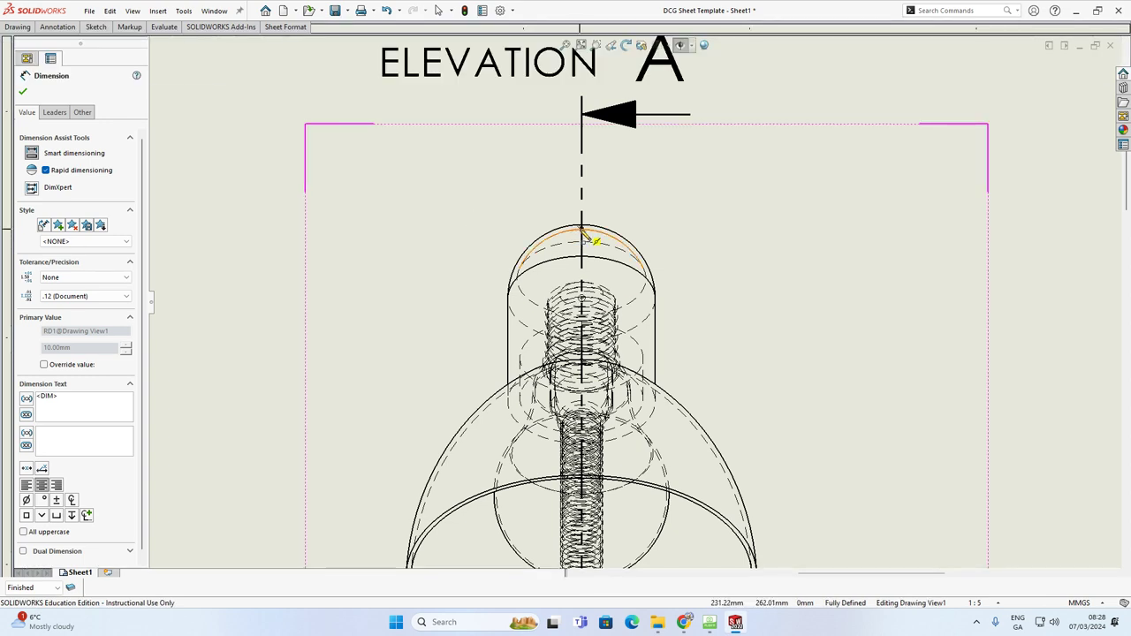
scroll(583, 228, "down", 5)
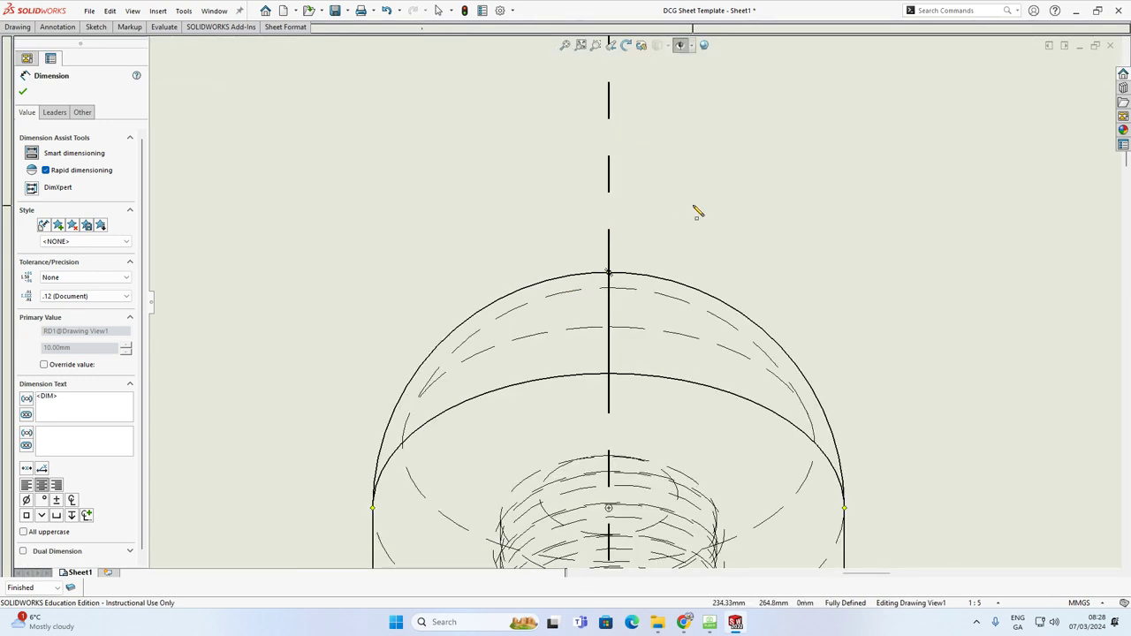
left_click(610, 273)
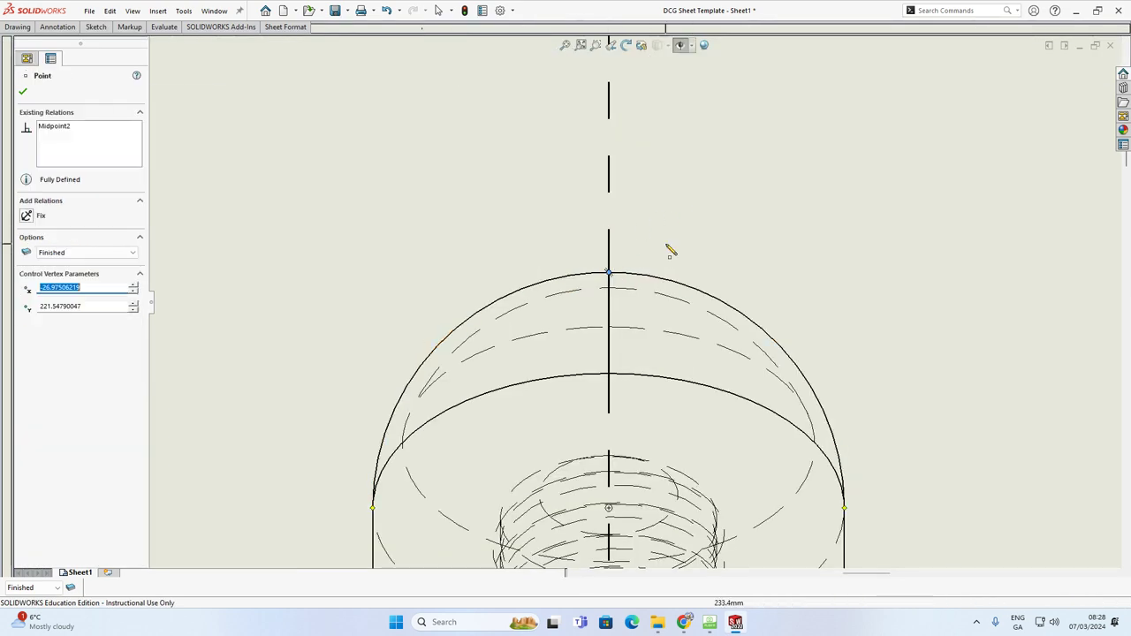
key("Escape")
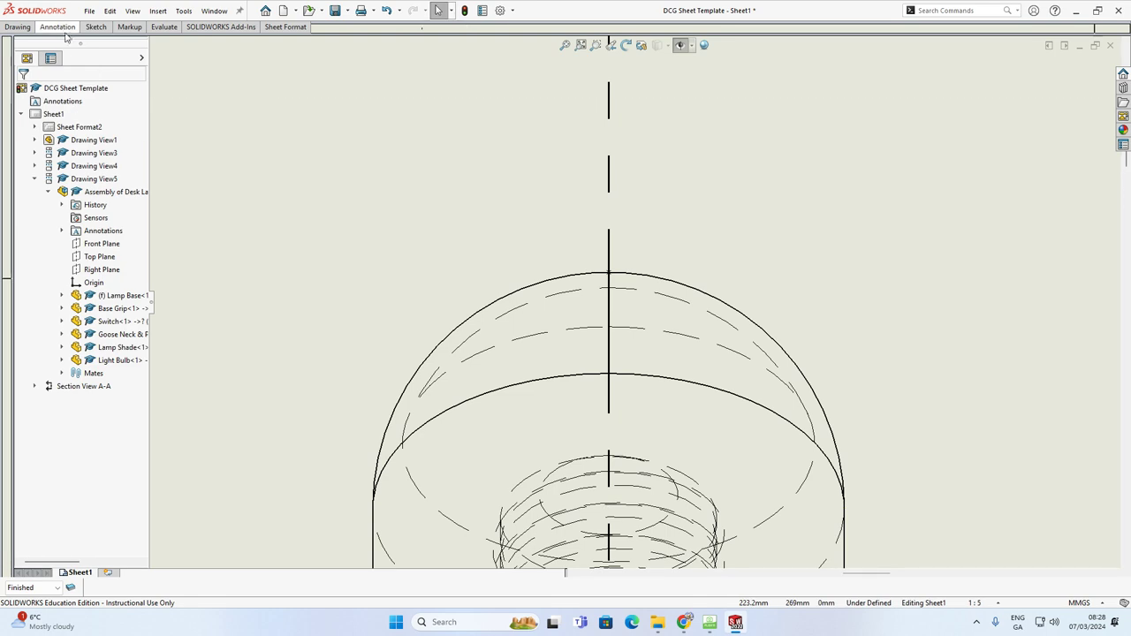
left_click(58, 27)
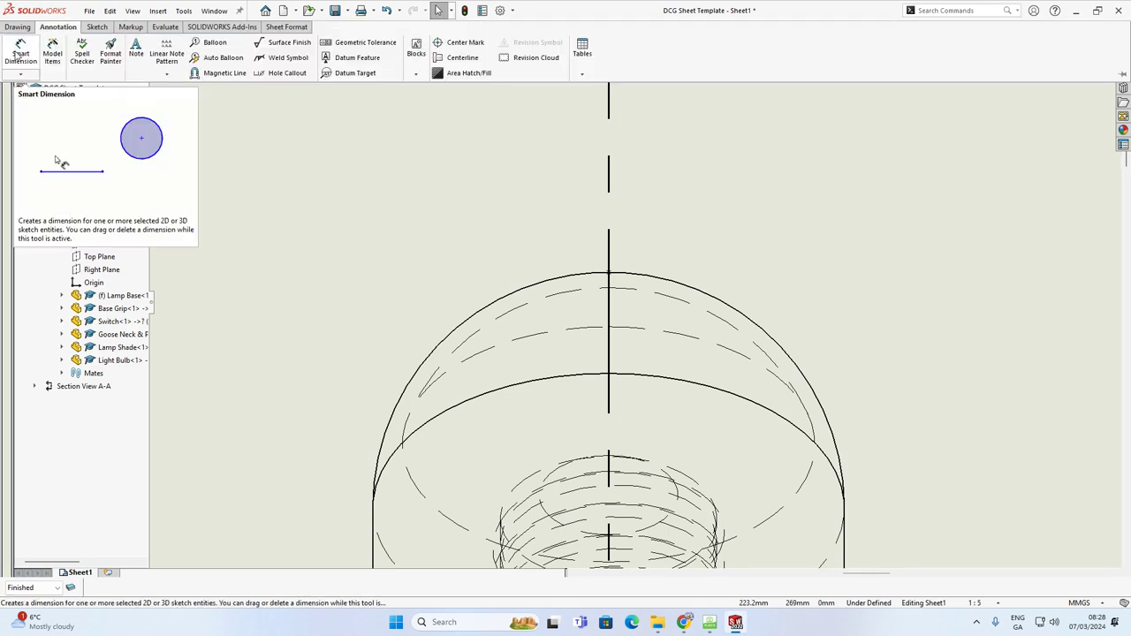
left_click(20, 49)
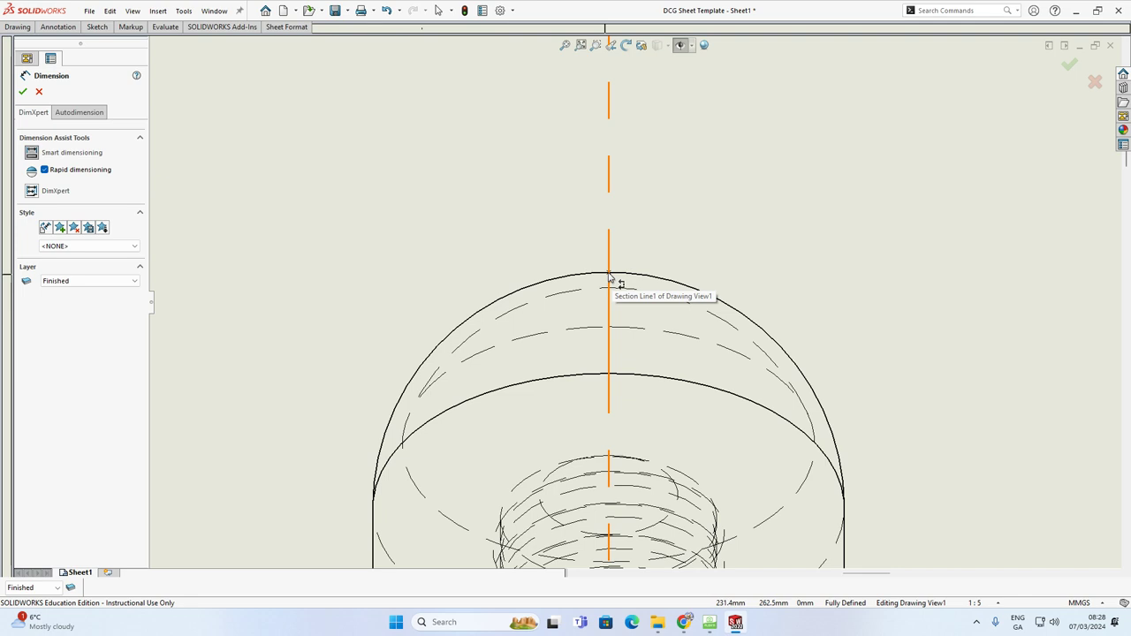
left_click(609, 275)
scroll(671, 279, "up", 3)
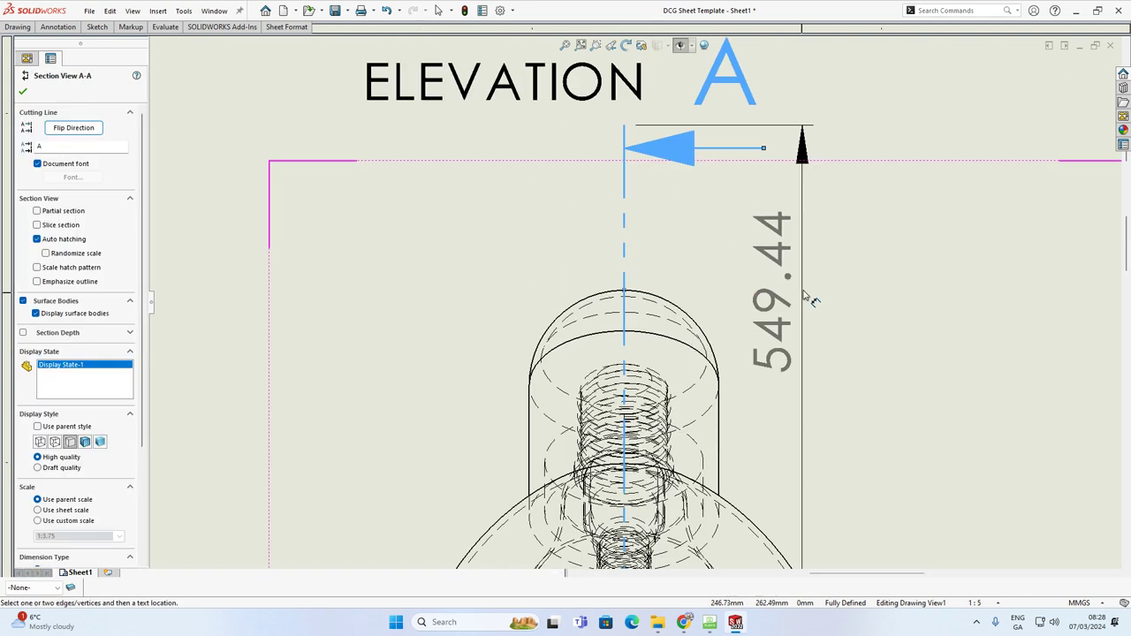
key("Escape")
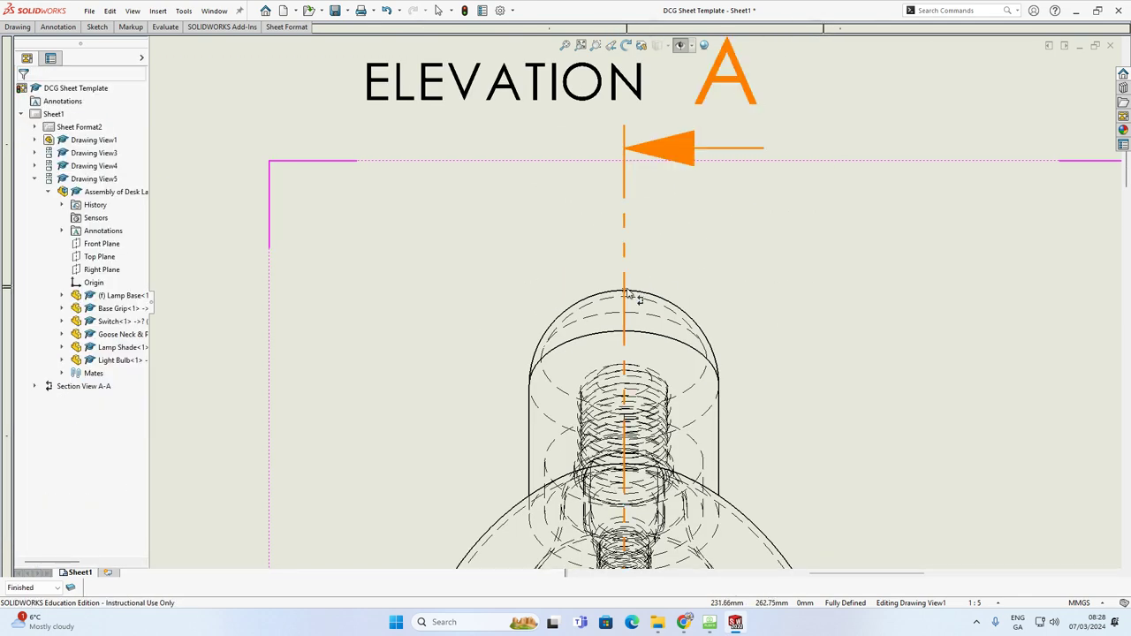
scroll(625, 296, "up", 5)
scroll(645, 426, "down", 5)
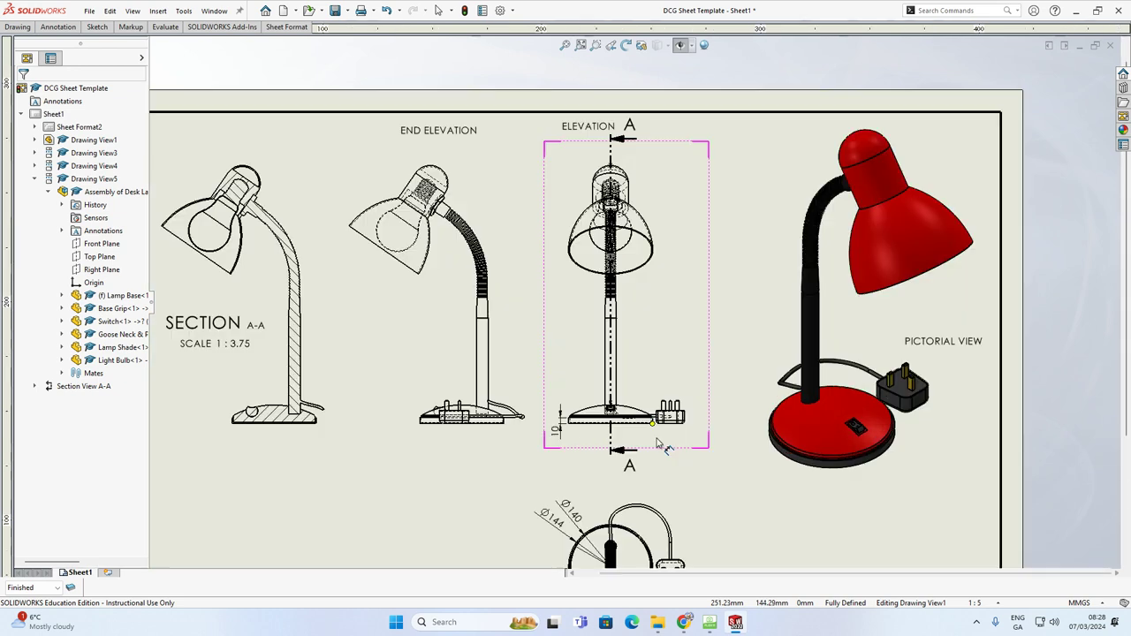
left_click(651, 389)
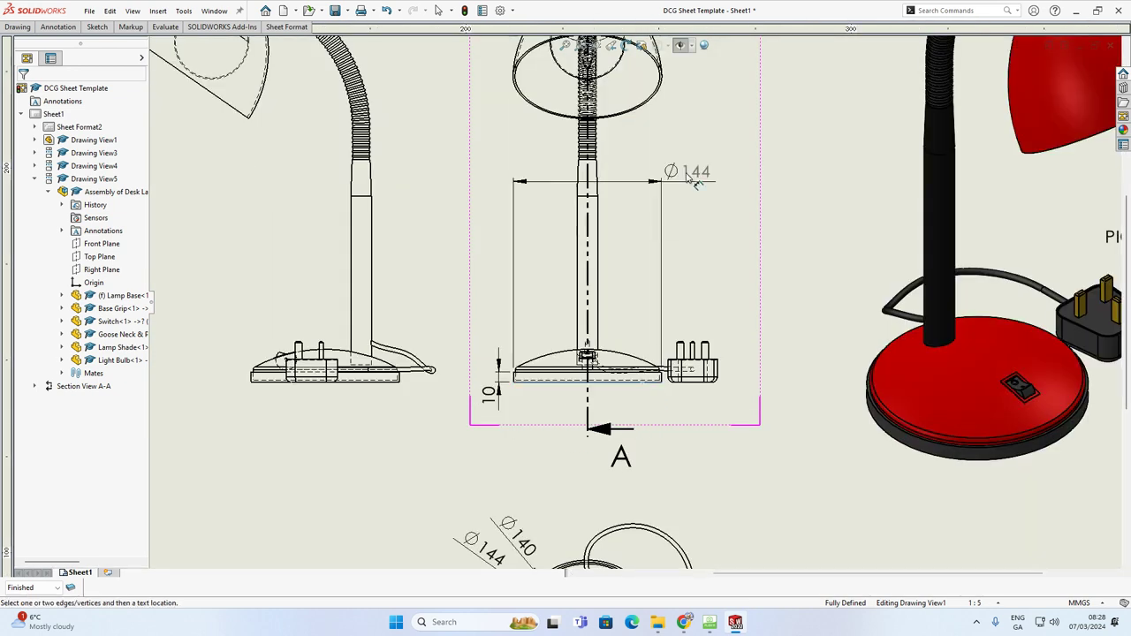
scroll(634, 300, "up", 2)
scroll(680, 141, "up", 3)
scroll(623, 230, "down", 6)
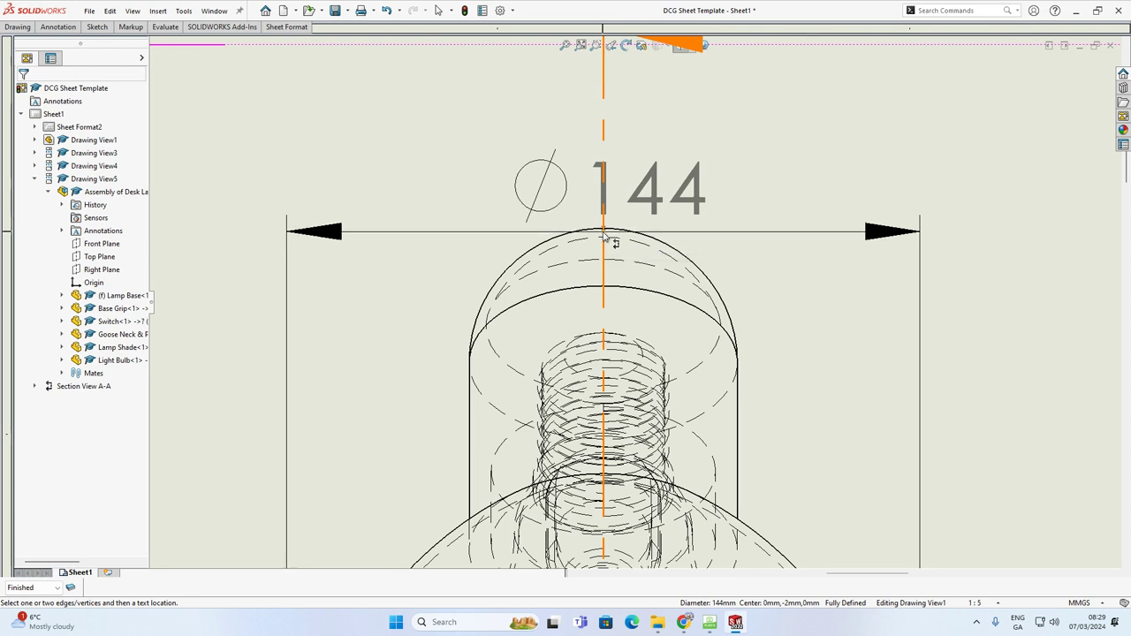
key("Escape")
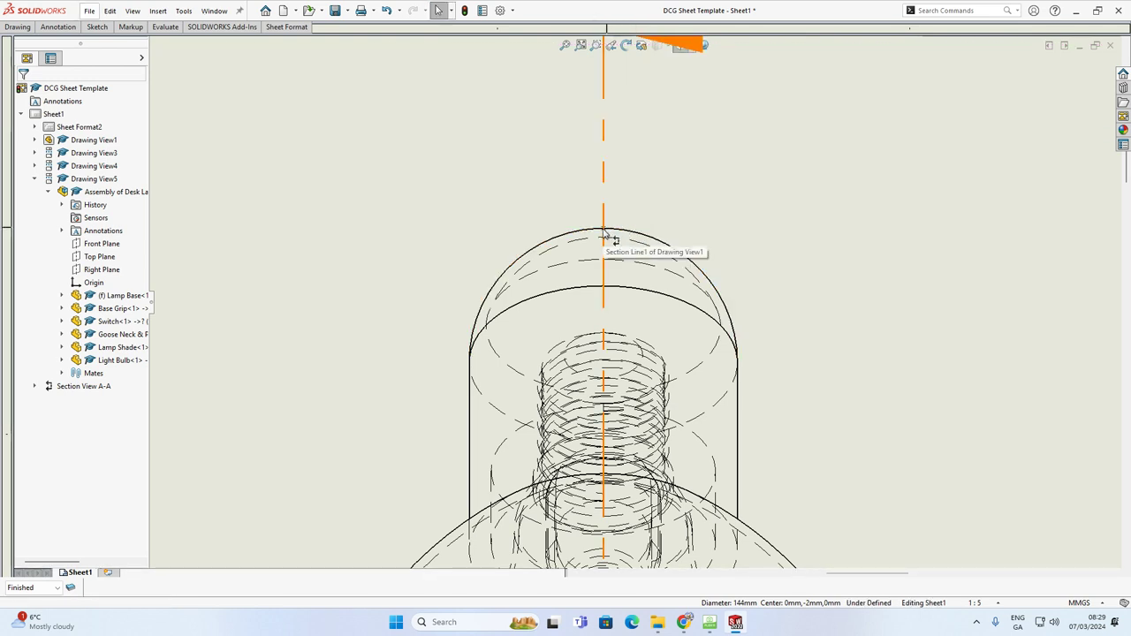
Add a sketch point at the highest position on the lamp shade's outer dome arc in the end elevation.
scroll(497, 227, "up", 8)
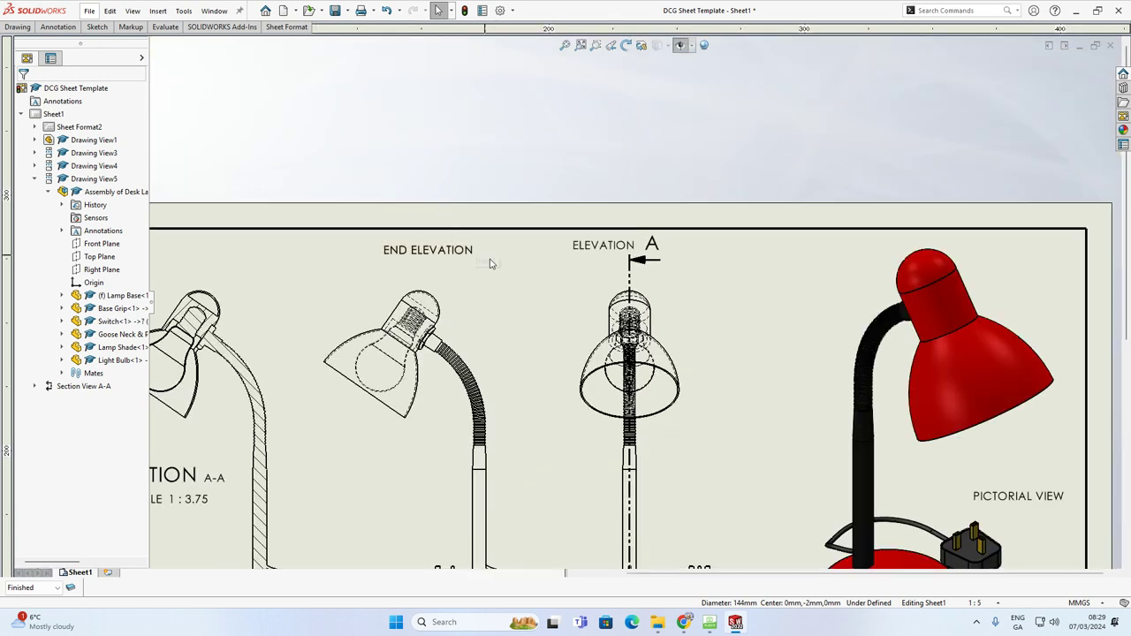
scroll(553, 315, "down", 10)
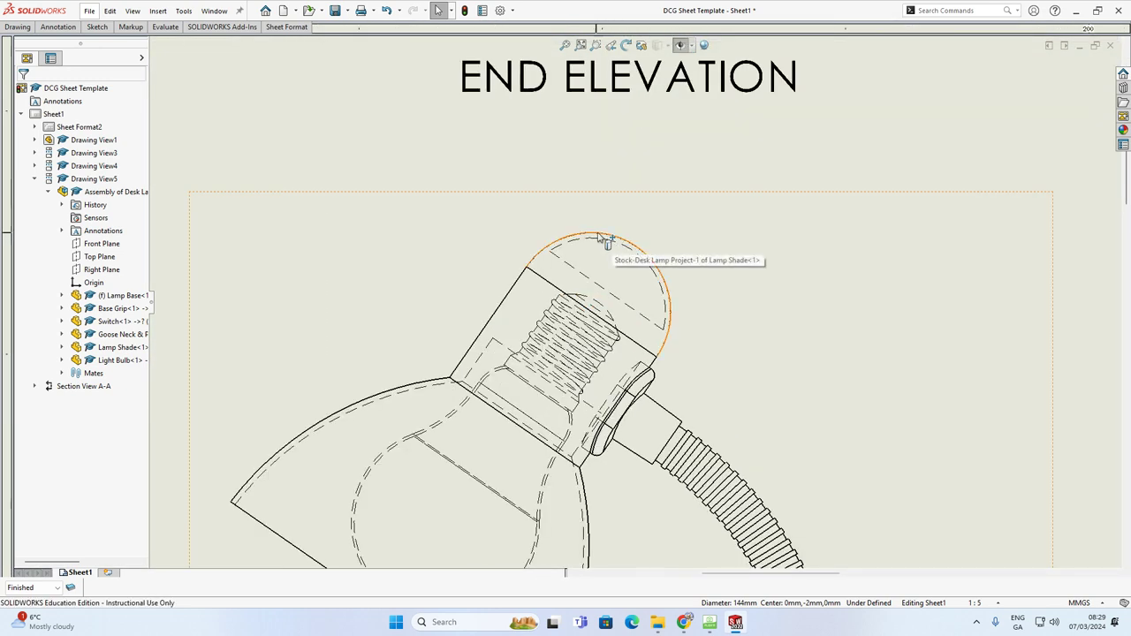
left_click(58, 28)
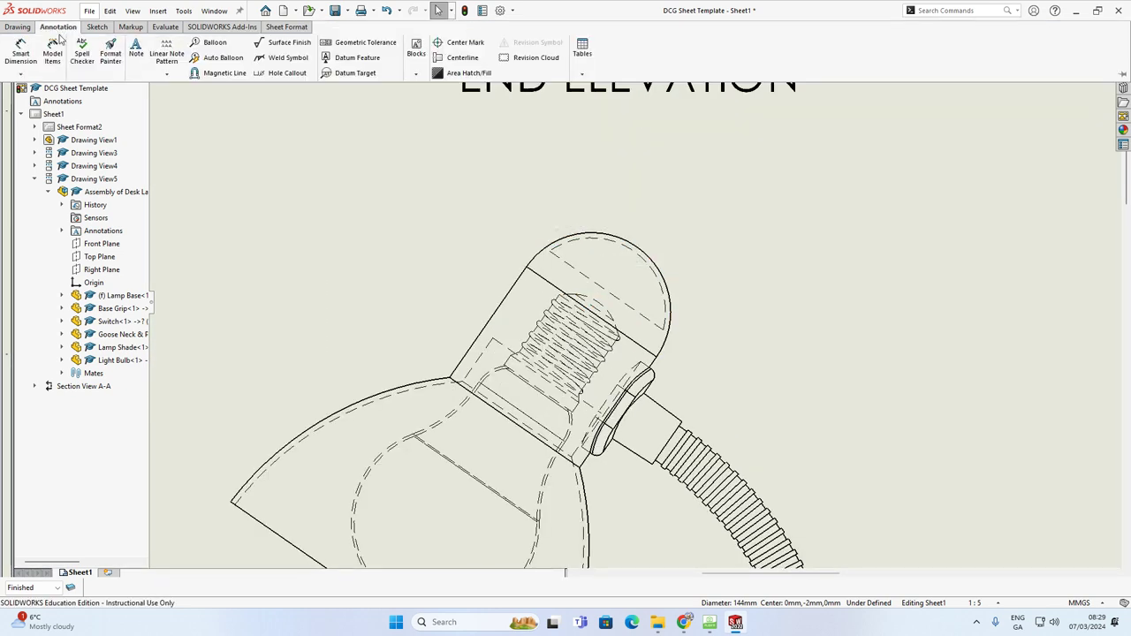
left_click(95, 27)
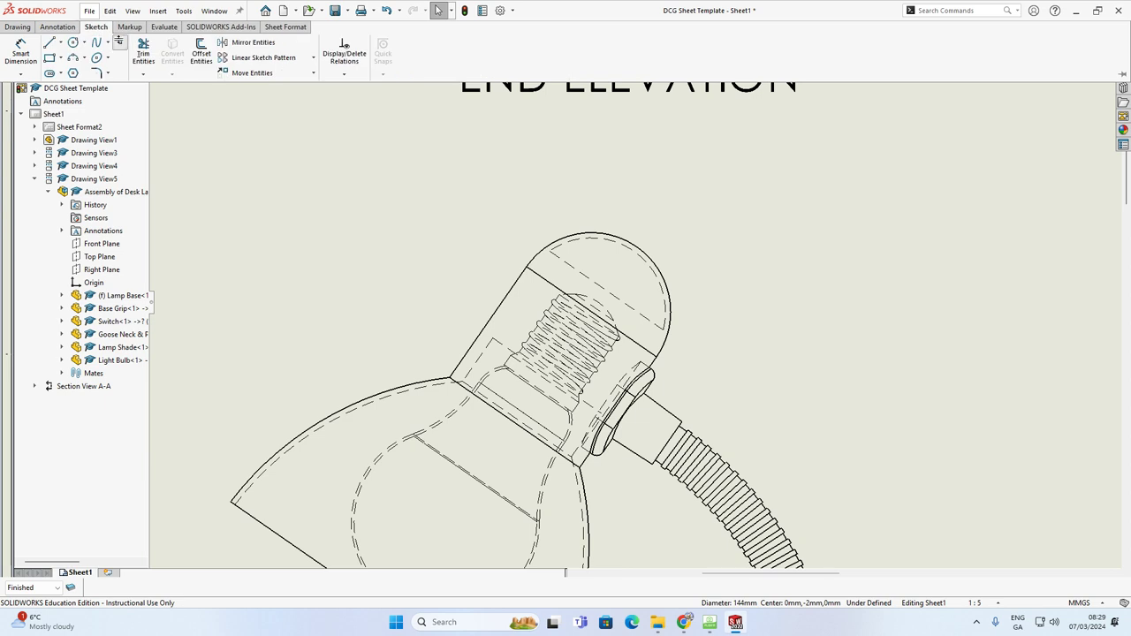
scroll(602, 238, "down", 2)
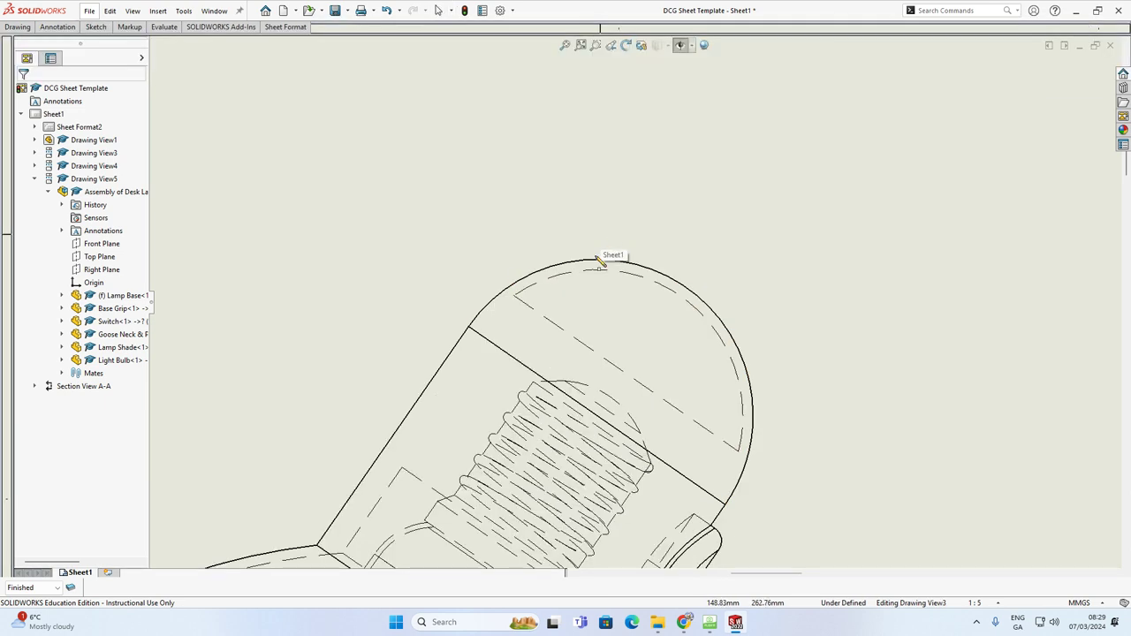
left_click(598, 263)
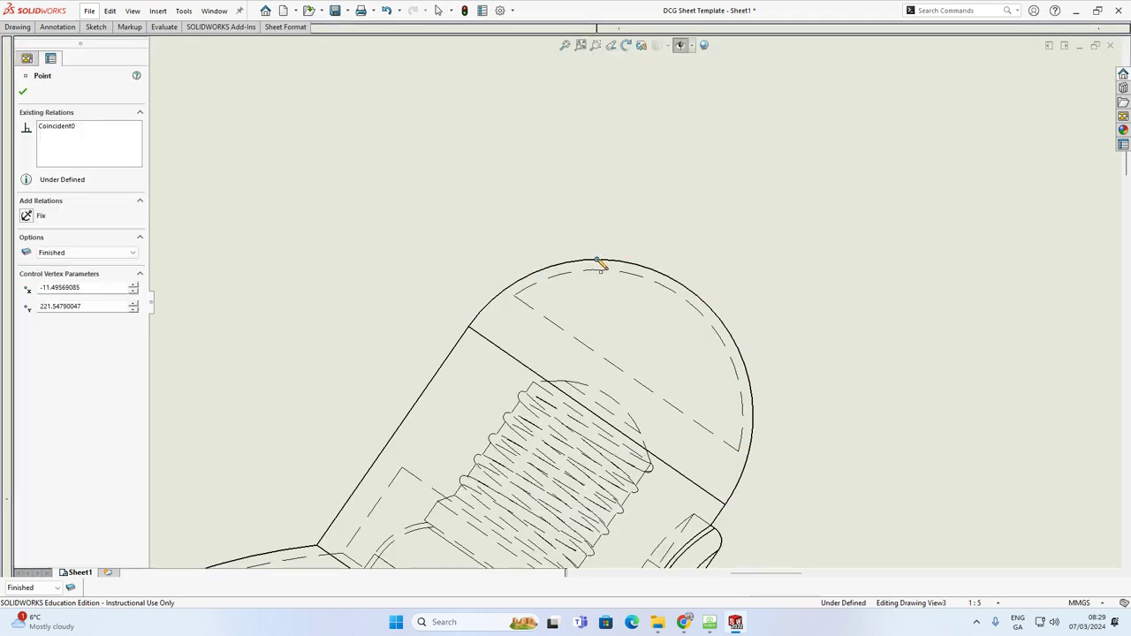
Dimension the lamp's overall height in the end elevation, from the dome's top sketch point to the bottom of the base, placing it beside the view.
left_click(661, 212)
scroll(621, 263, "up", 2)
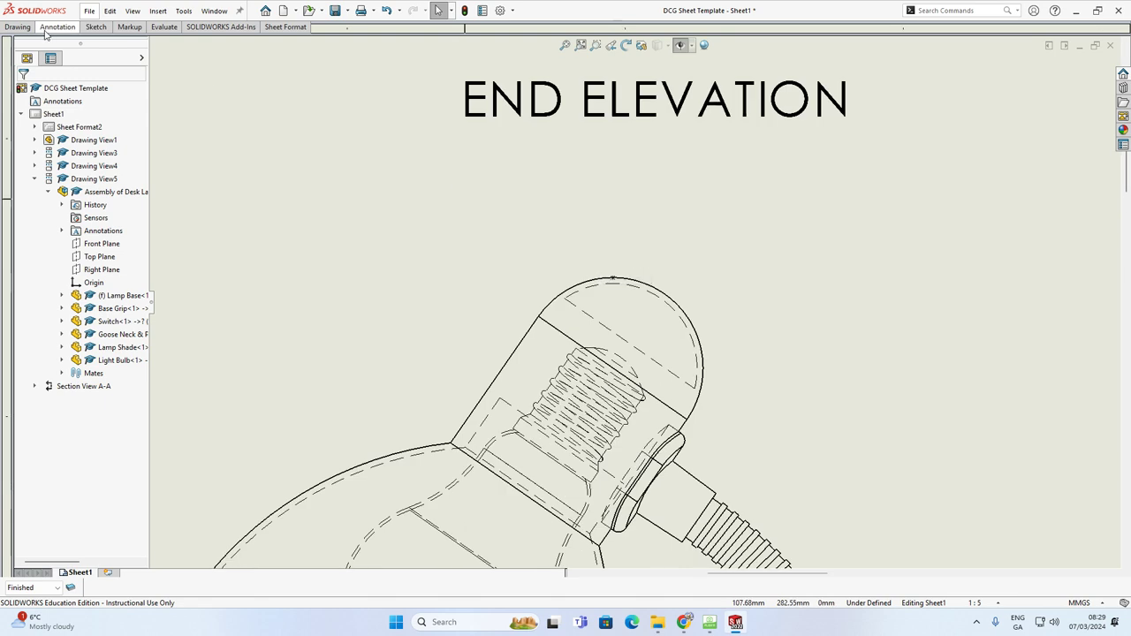
left_click(43, 29)
left_click(22, 53)
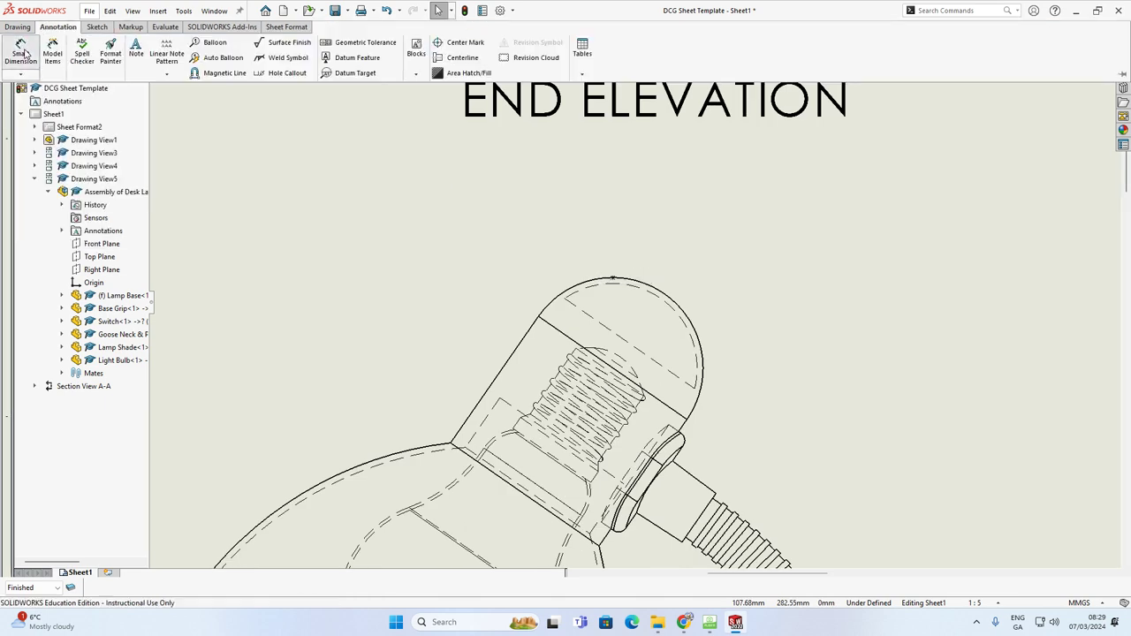
left_click(614, 281)
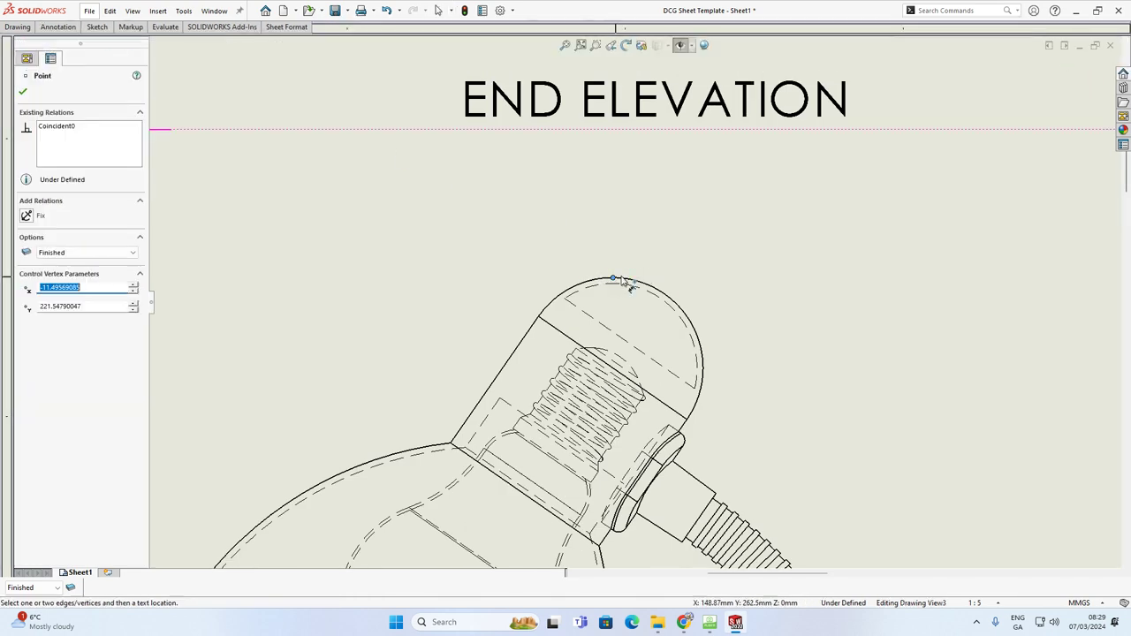
scroll(618, 291, "up", 6)
scroll(649, 403, "down", 4)
scroll(649, 403, "down", 6)
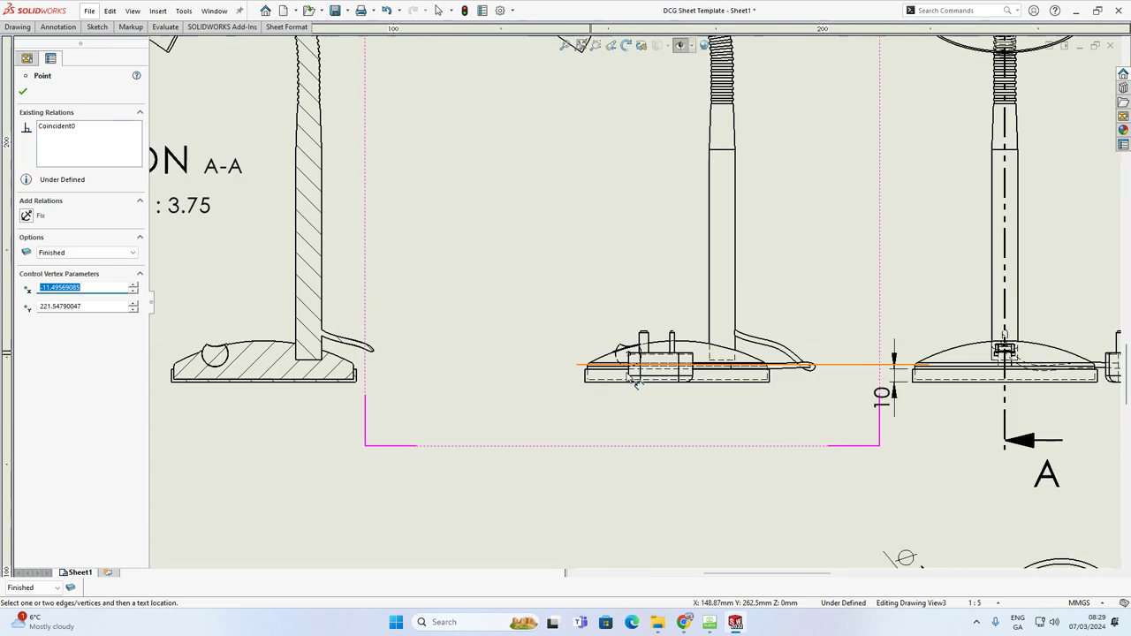
scroll(645, 405, "up", 8)
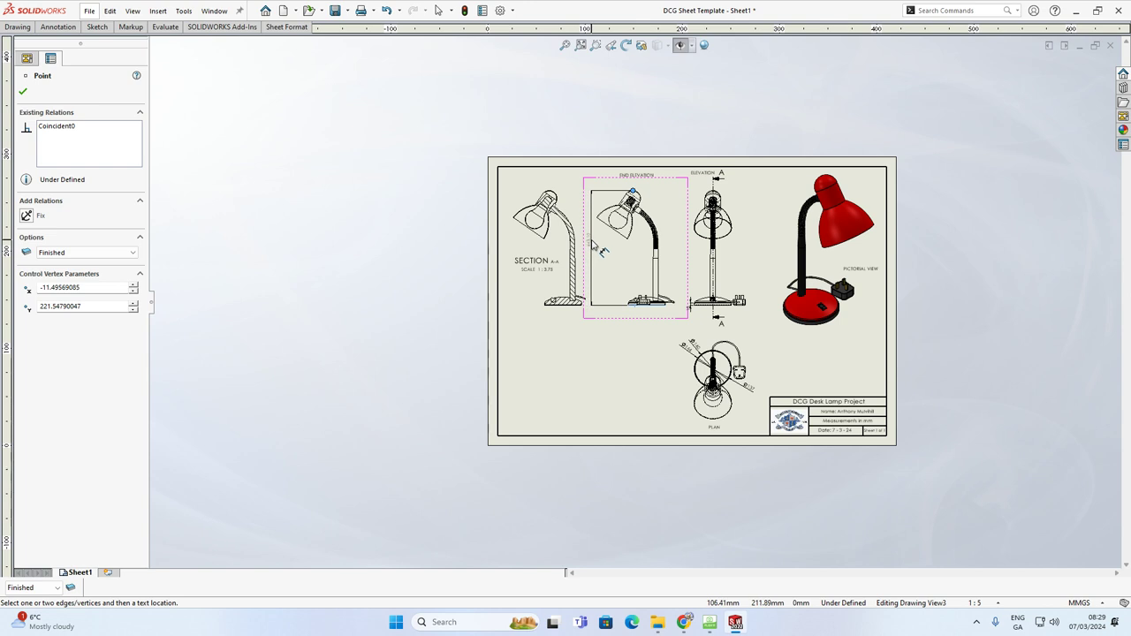
left_click(593, 240)
left_click(590, 247)
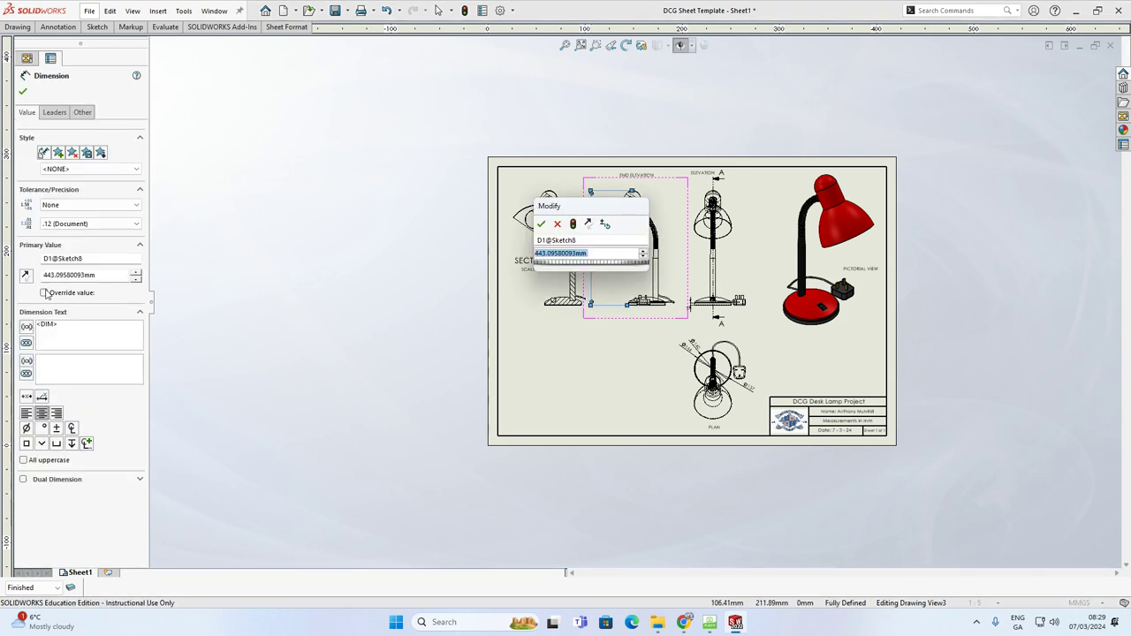
left_click(541, 226)
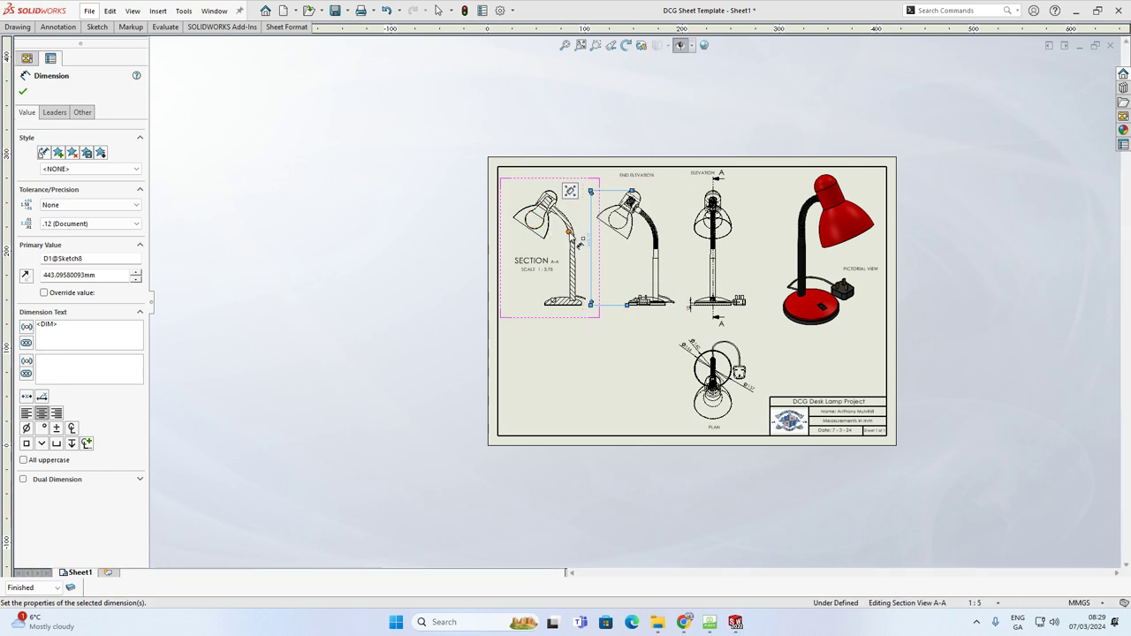
Set the unit precision of the end elevation's overall height dimension to None.
left_click(55, 223)
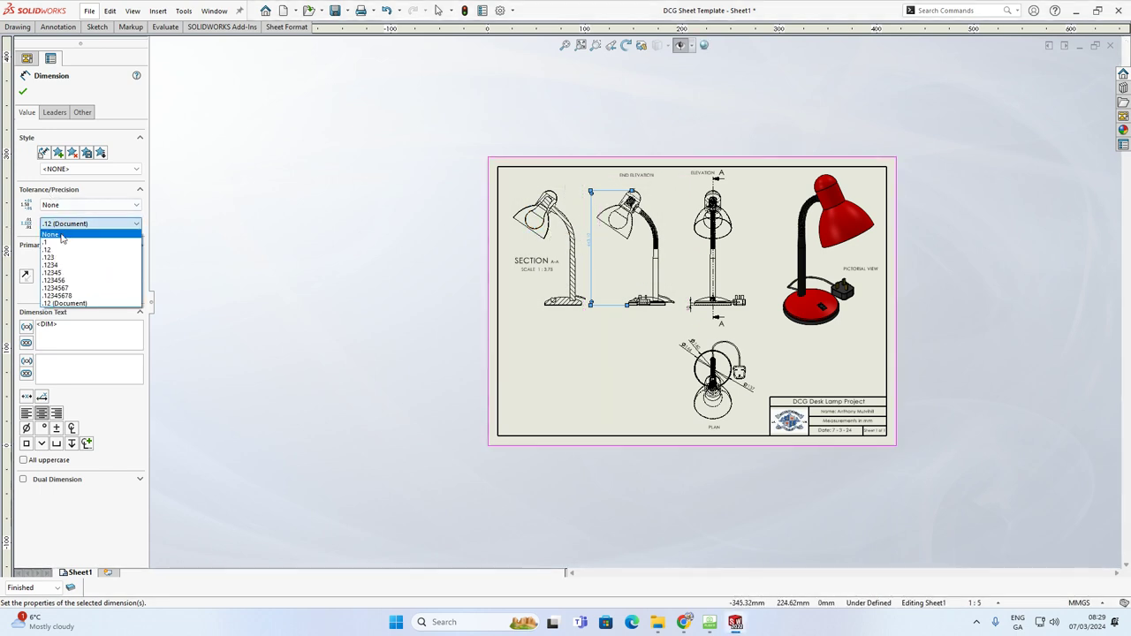
left_click(62, 238)
scroll(631, 247, "down", 5)
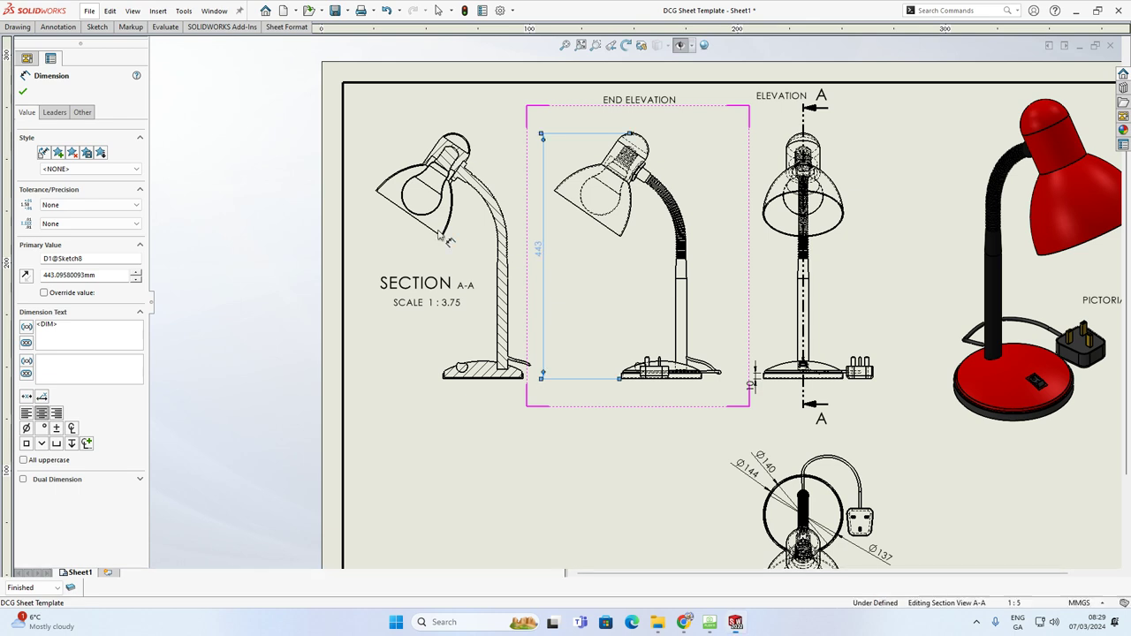
left_click(300, 232)
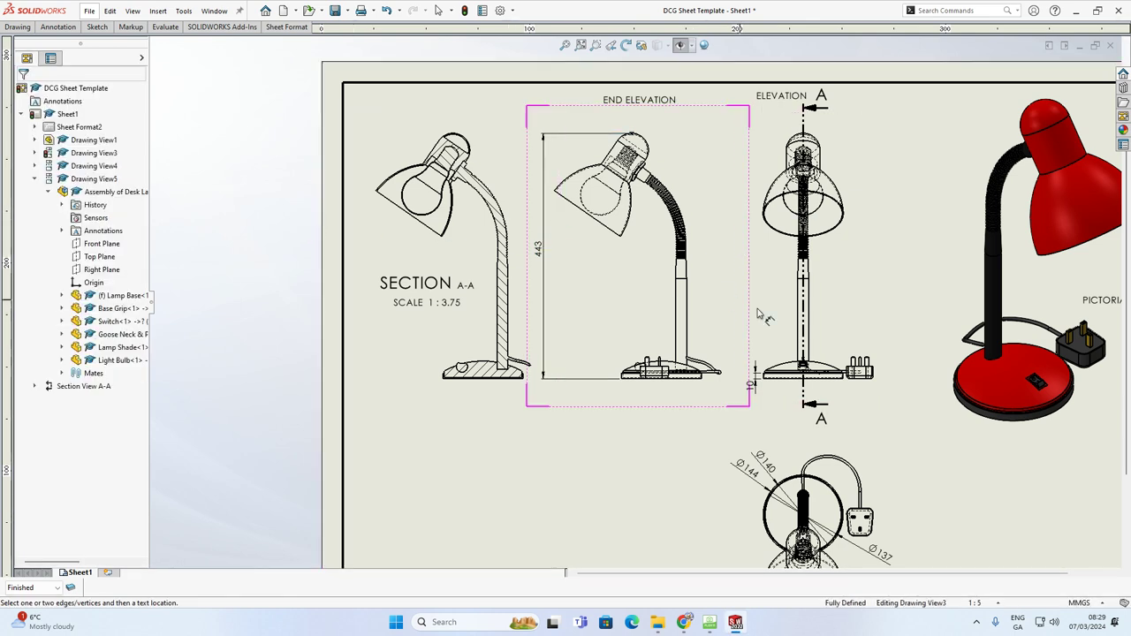
scroll(632, 302, "up", 2)
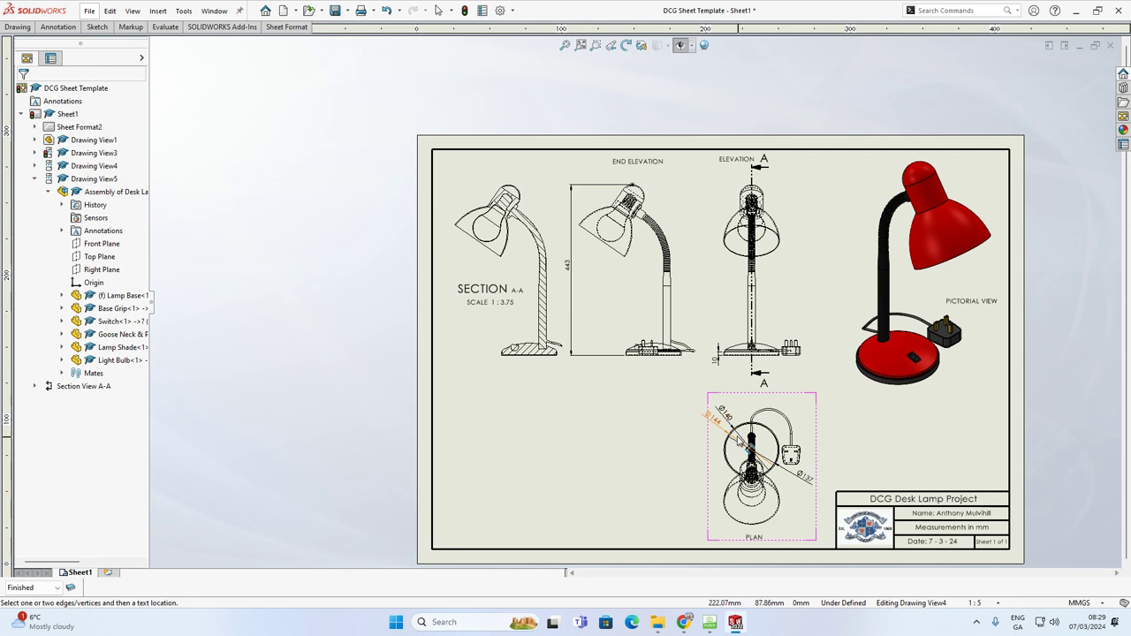
key("Escape")
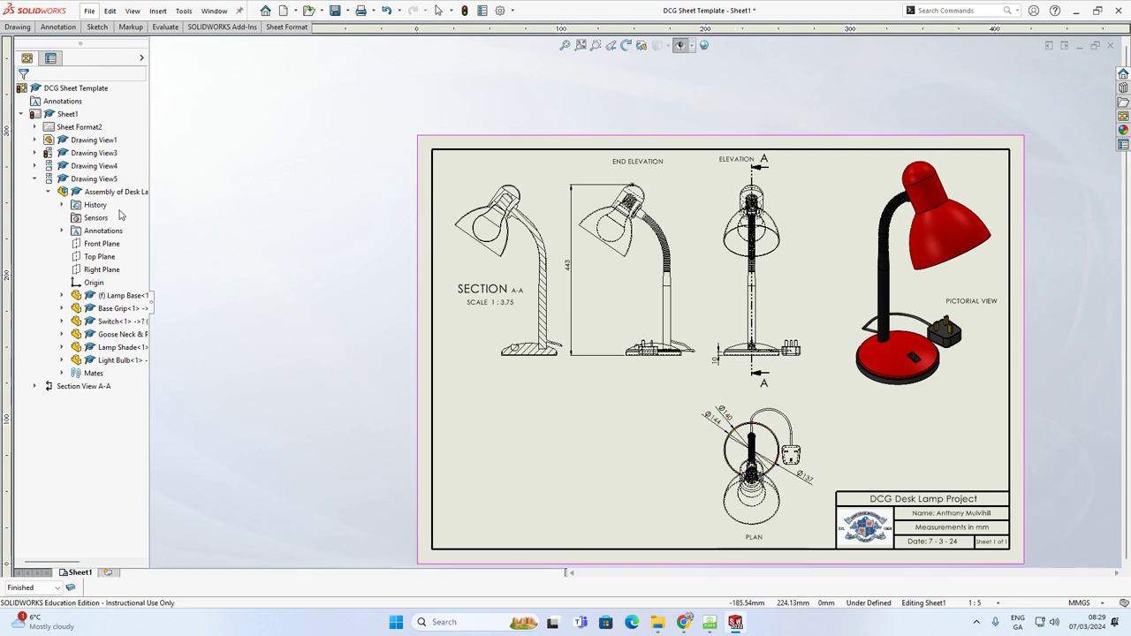
Dimension the plug body's height in the elevation, placing it beside the plug, and set its unit precision to None.
left_click(51, 27)
left_click(21, 51)
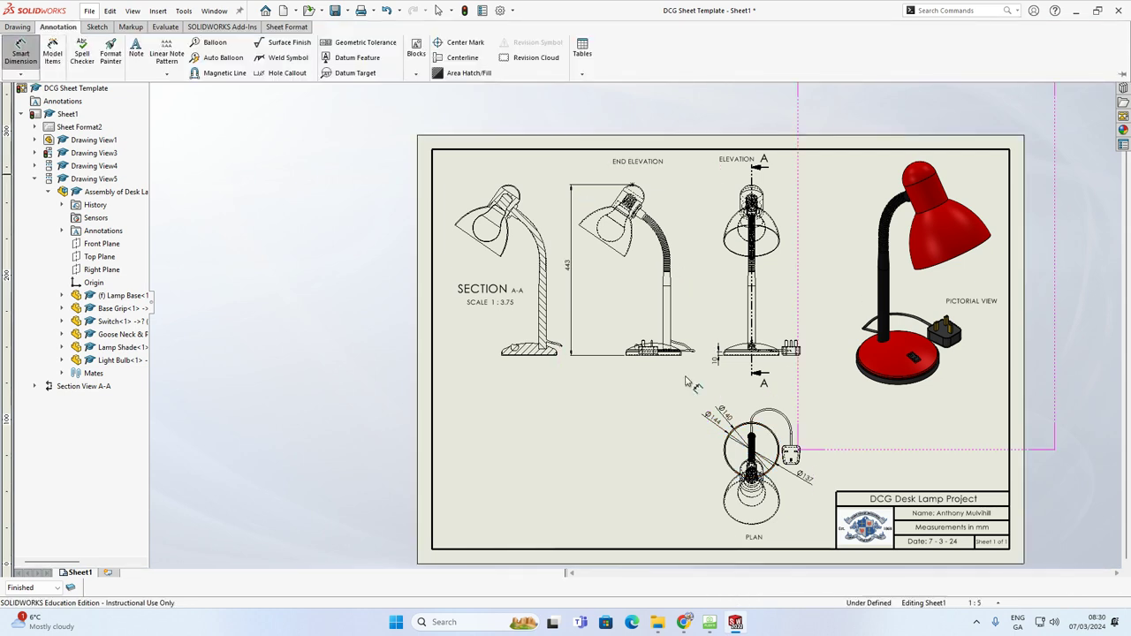
scroll(689, 389, "down", 3)
scroll(883, 298, "down", 5)
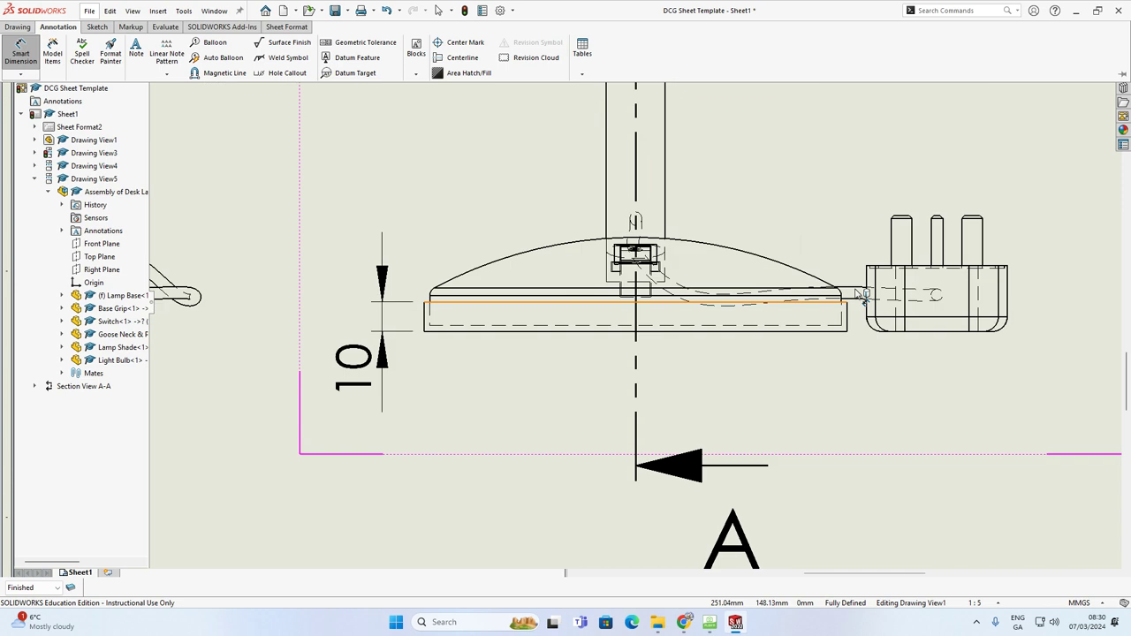
scroll(883, 298, "down", 2)
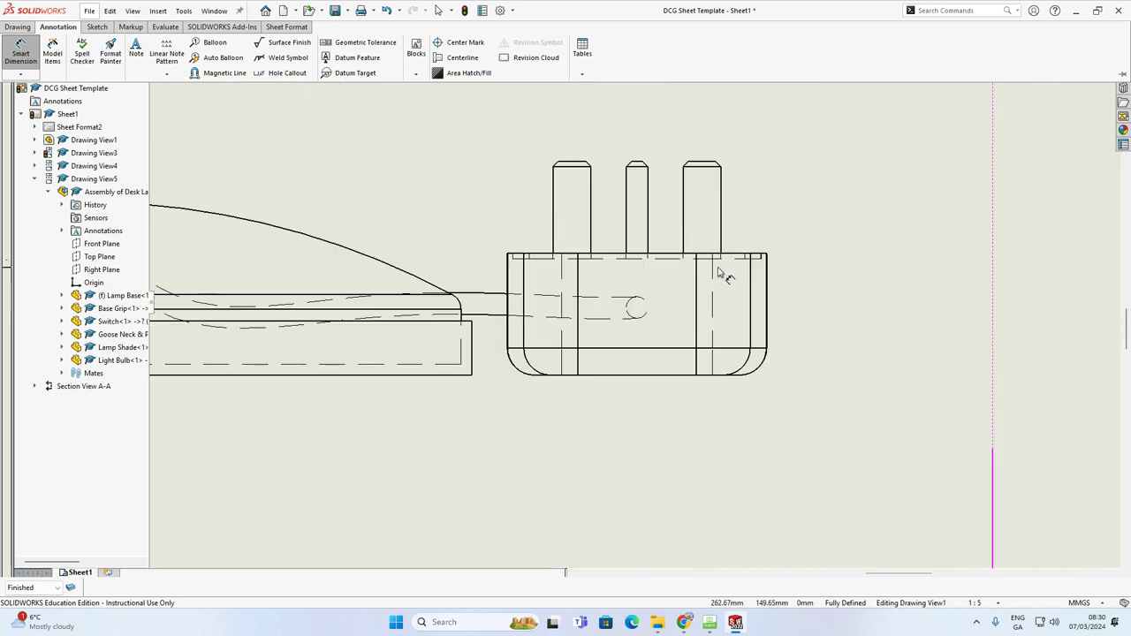
left_click(733, 254)
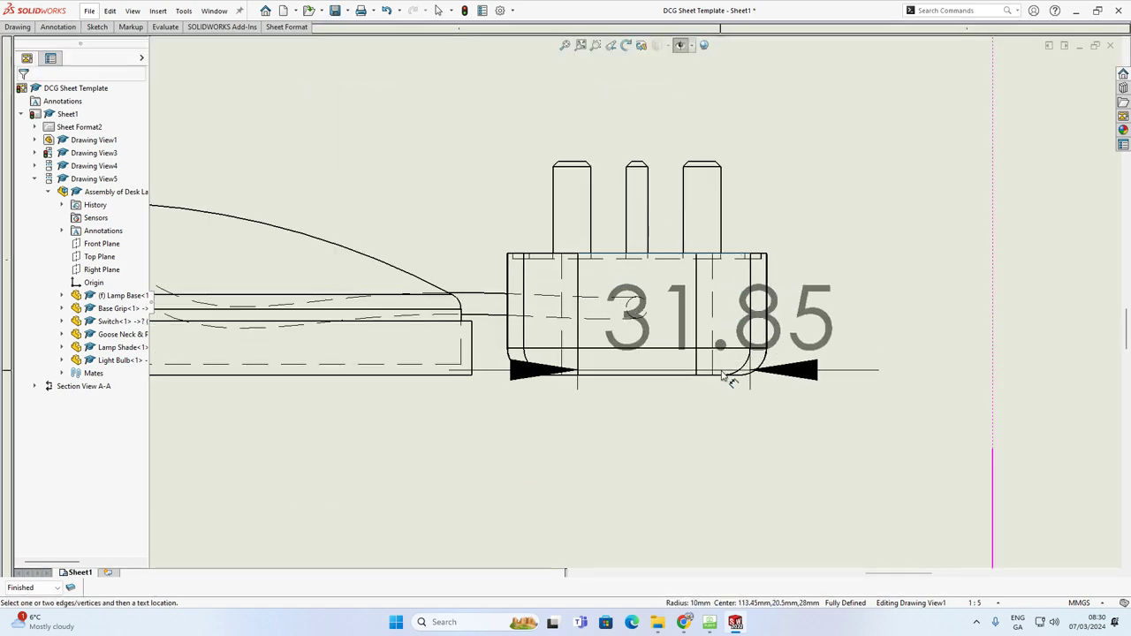
left_click(688, 376)
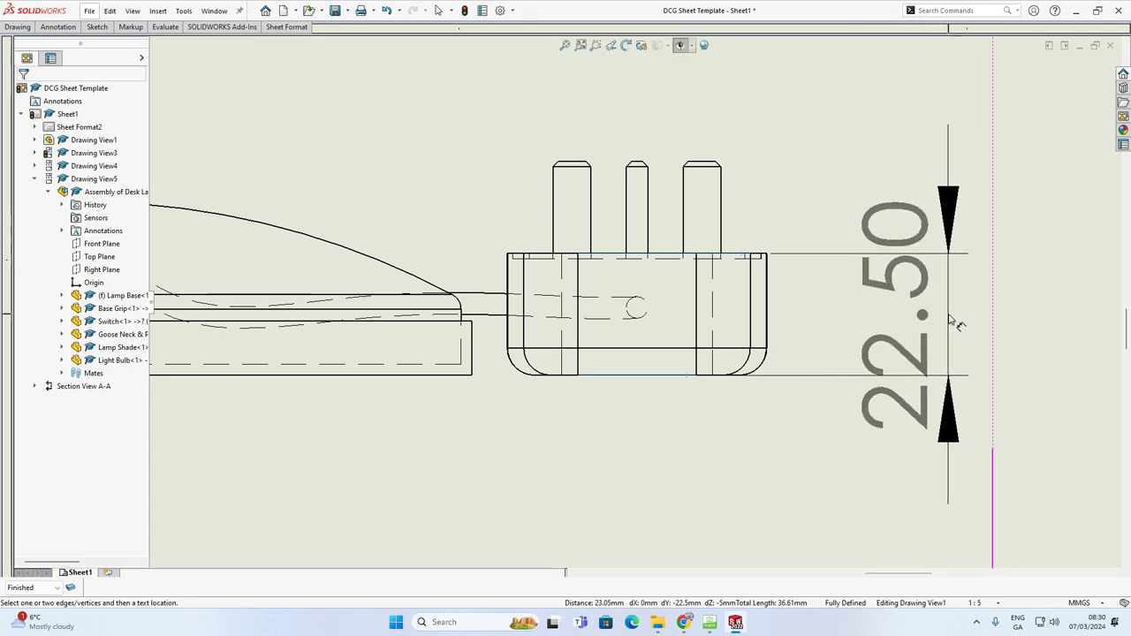
left_click(951, 324)
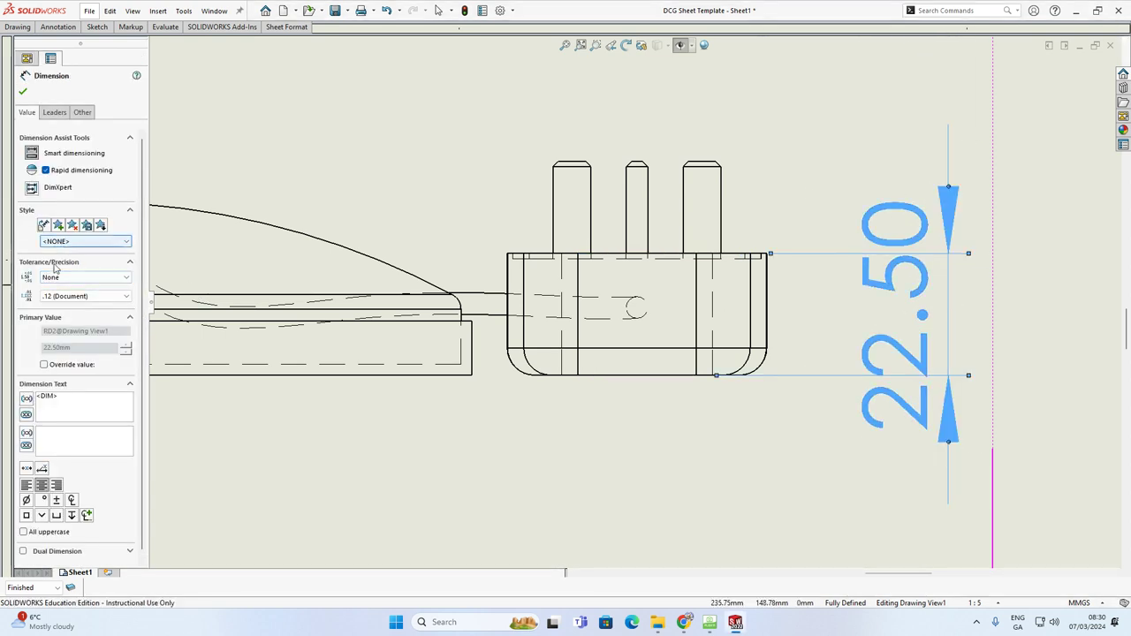
left_click(55, 296)
left_click(55, 308)
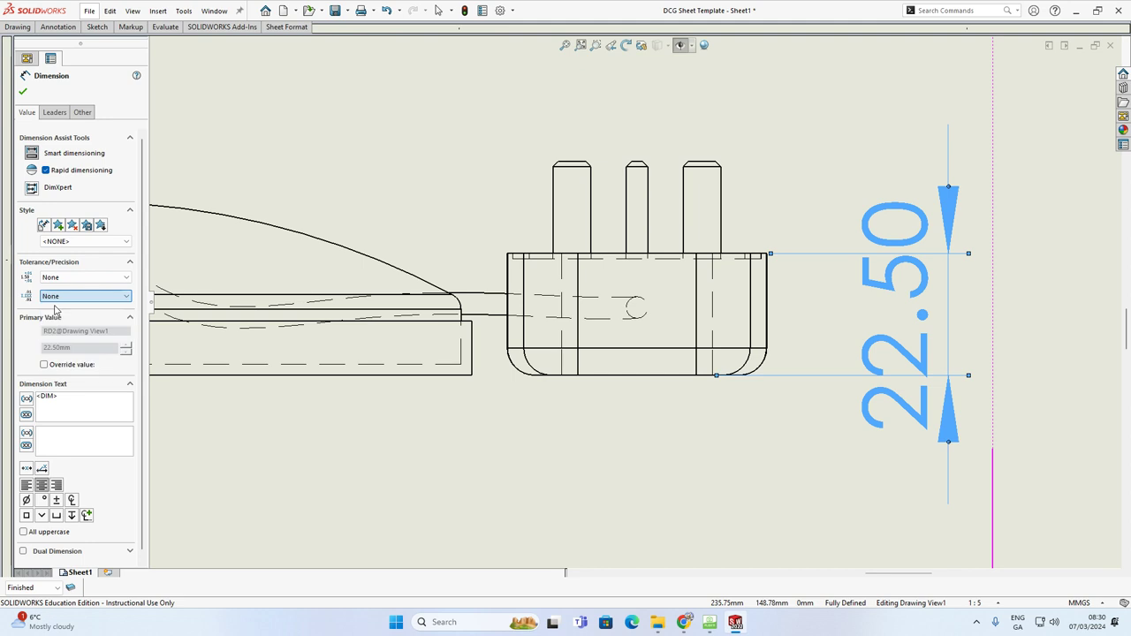
key("Escape")
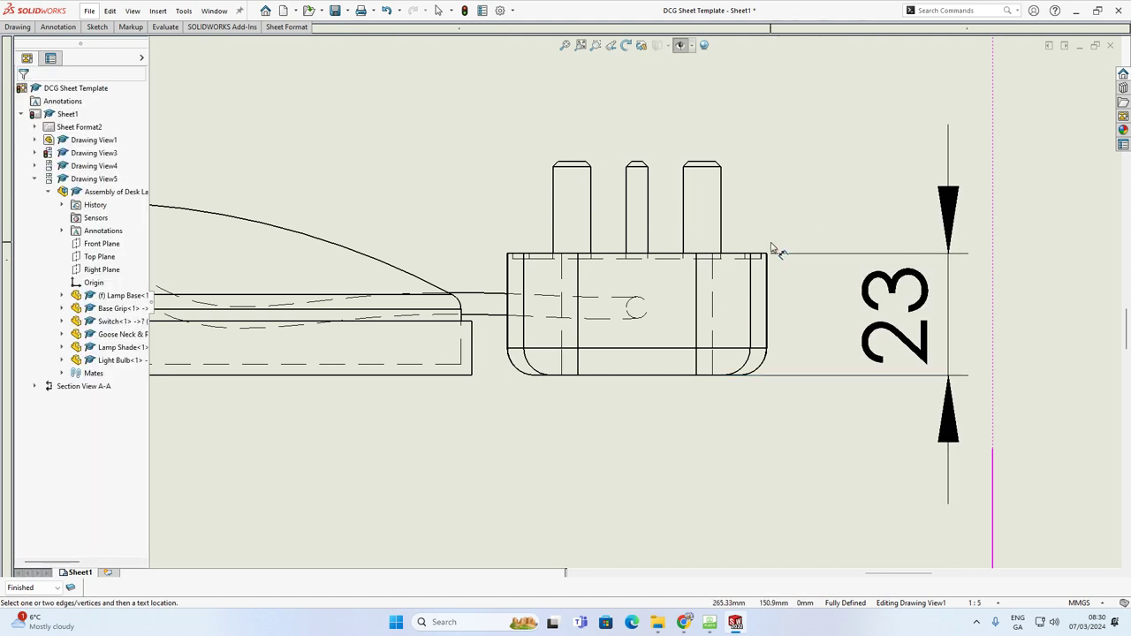
Dimension the height of the plug pins above the plug body in the elevation and move the body height dimension outward and up.
scroll(770, 247, "up", 2)
scroll(704, 221, "down", 6)
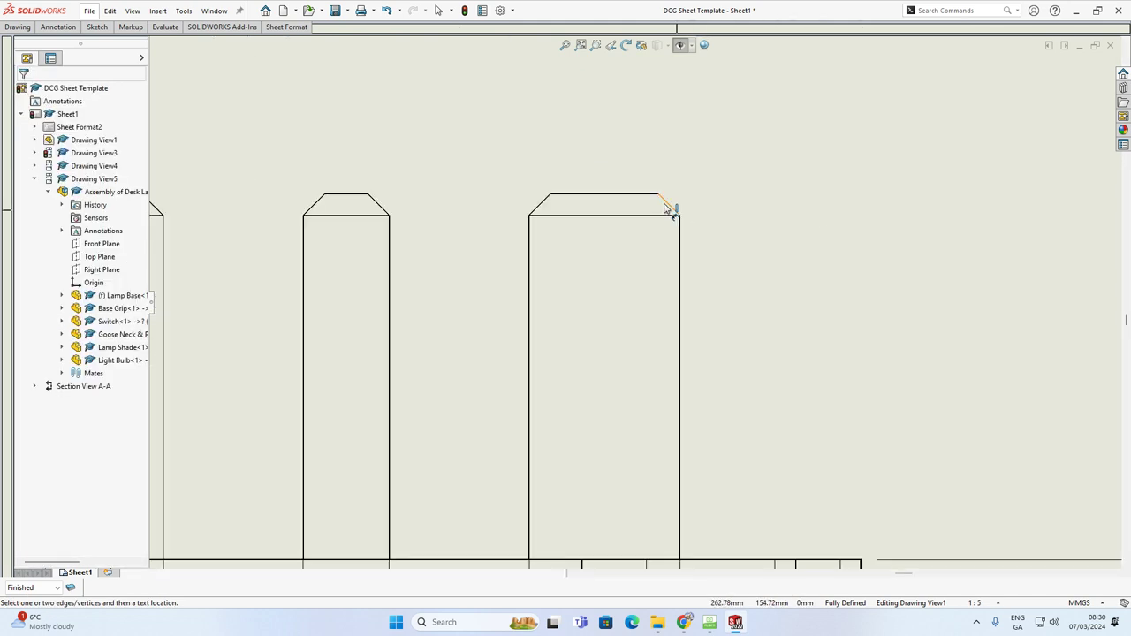
left_click(643, 193)
scroll(671, 252, "up", 3)
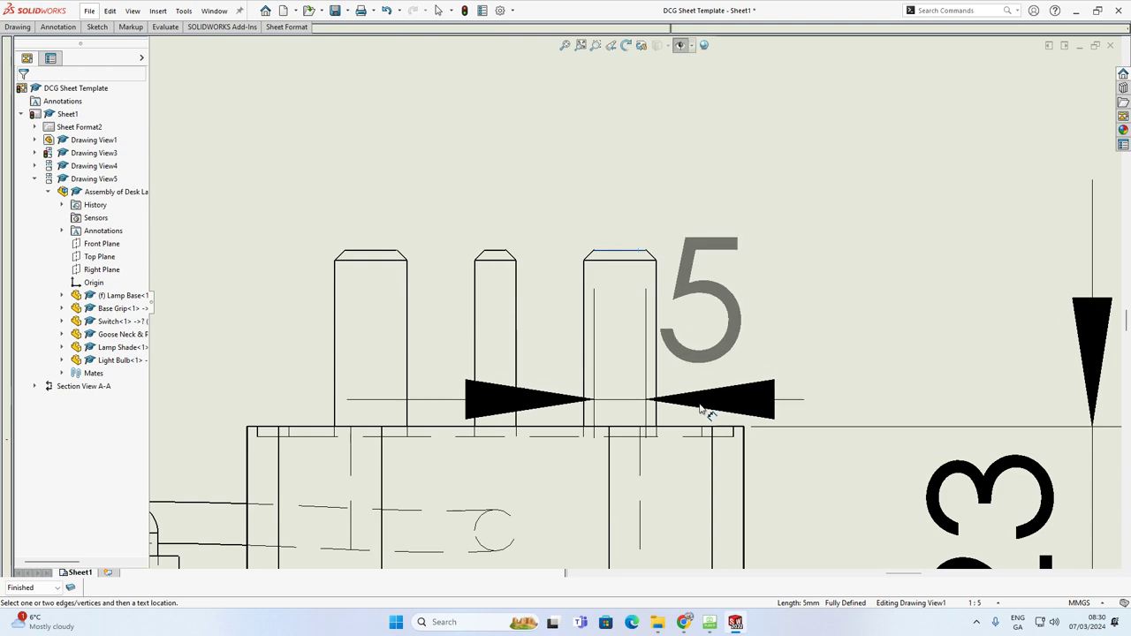
left_click(671, 431)
scroll(770, 374, "up", 3)
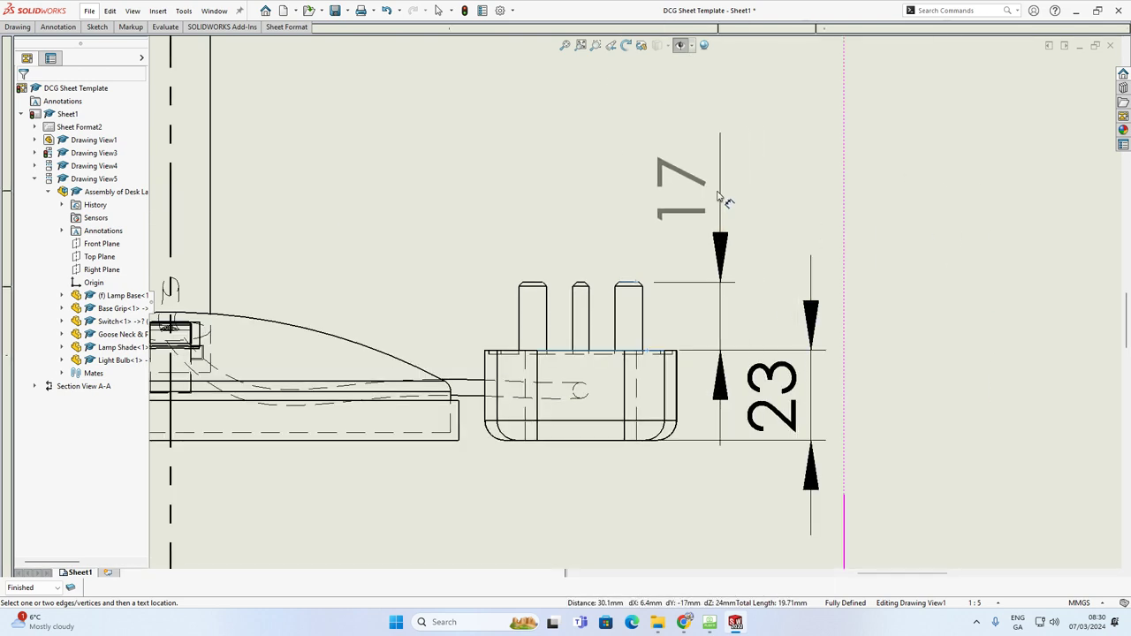
left_click(729, 250)
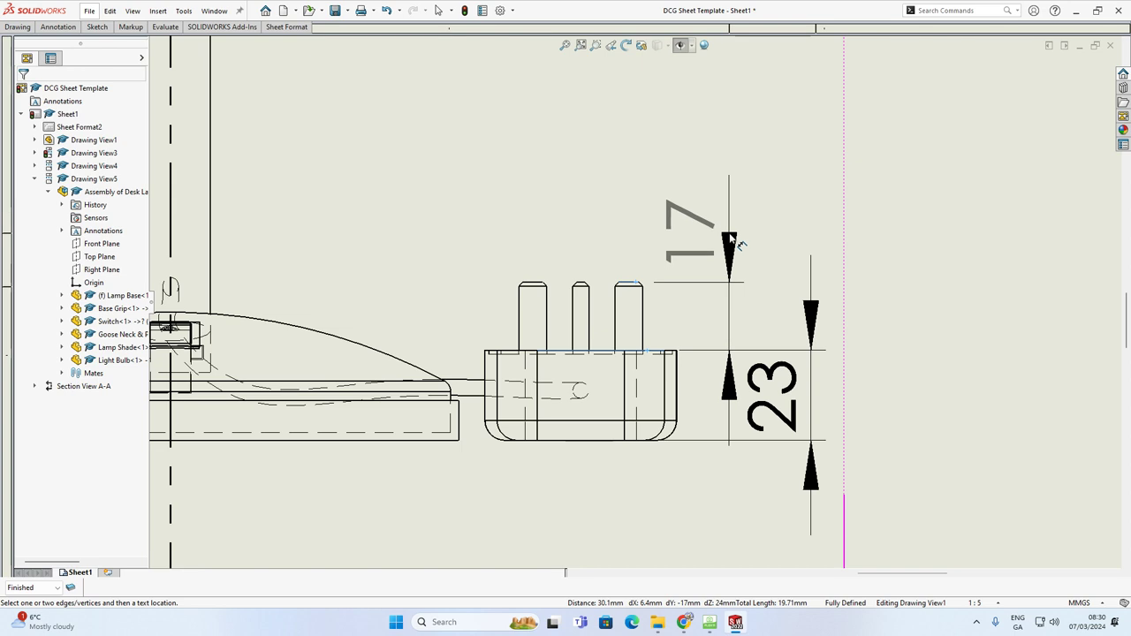
left_click(792, 333)
left_click_drag(790, 330, 798, 296)
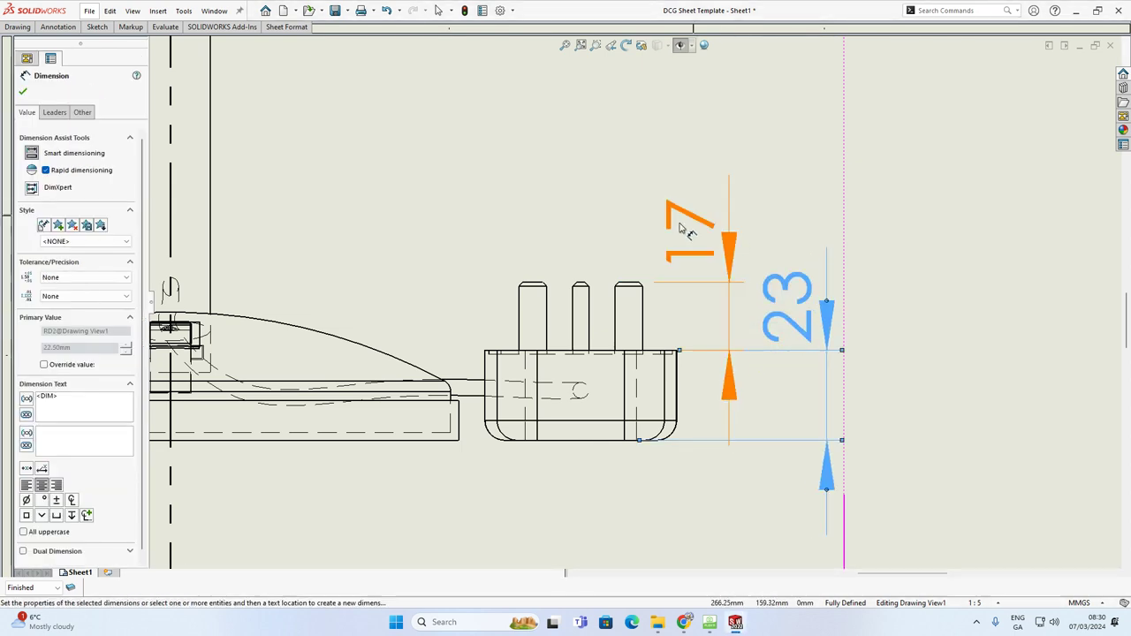
scroll(536, 305, "down", 10)
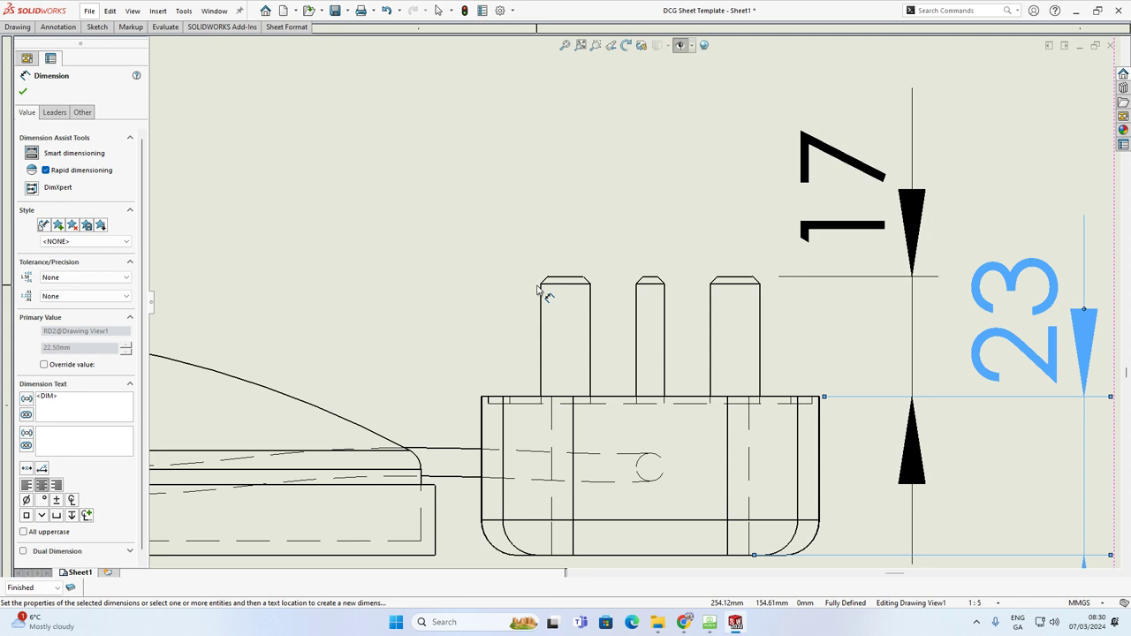
left_click(661, 272)
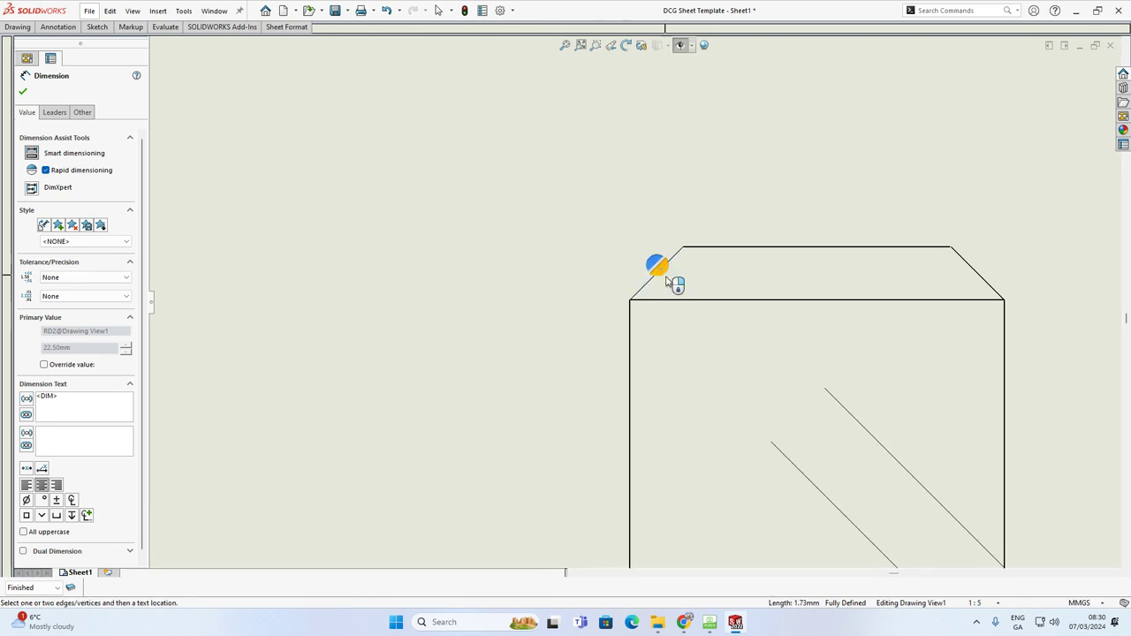
left_click(694, 301)
scroll(778, 265, "up", 5)
scroll(799, 254, "up", 3)
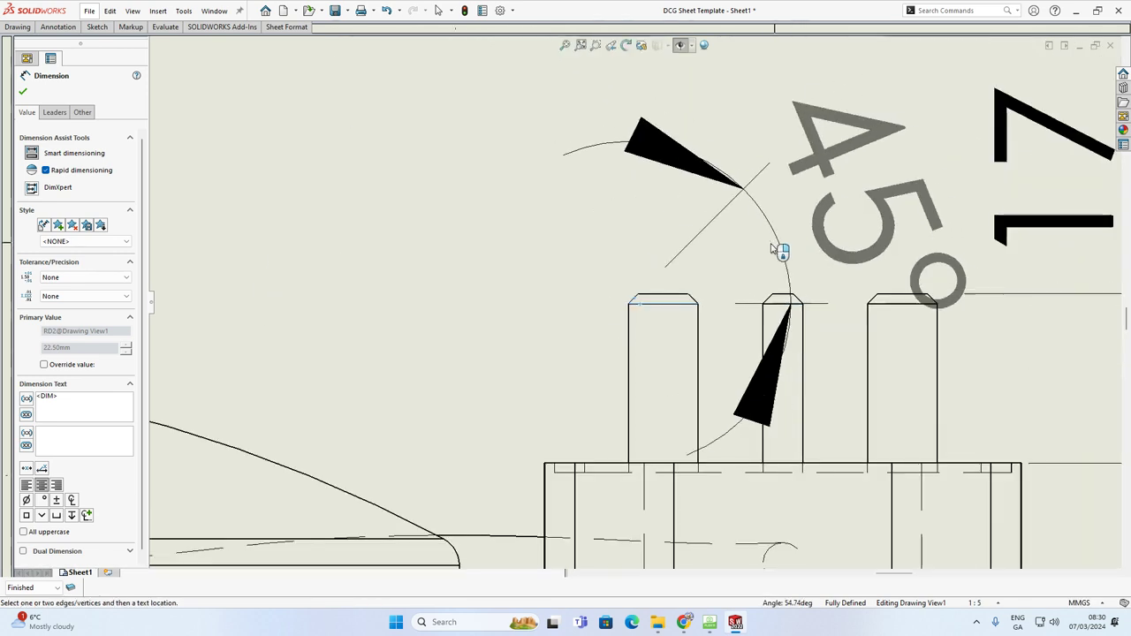
key("Escape")
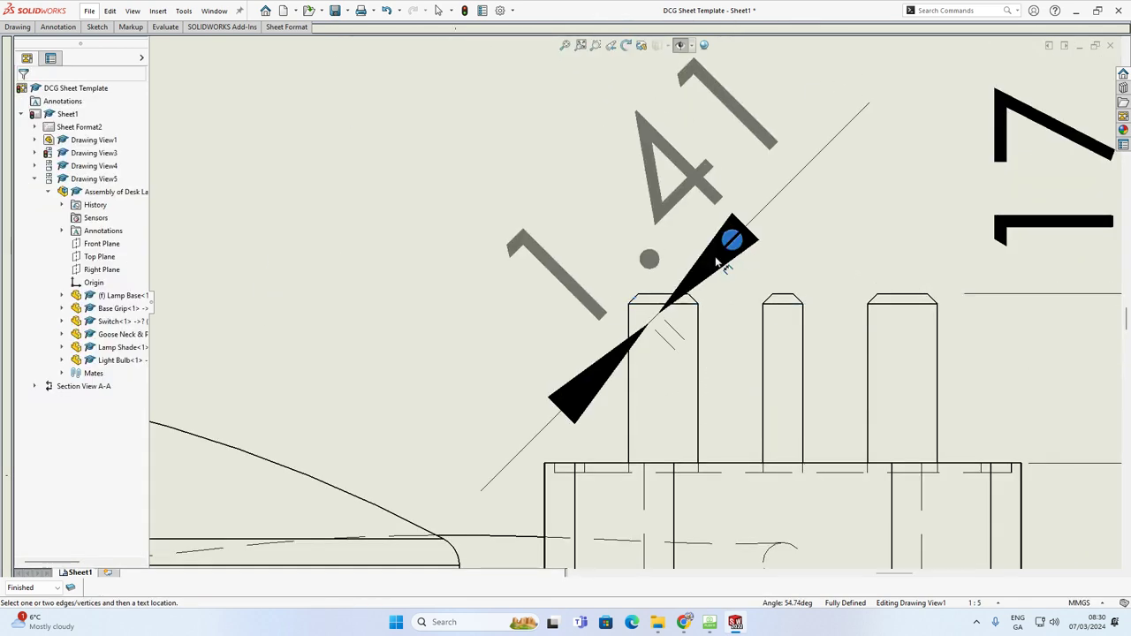
key("Escape")
Dimension the plug body's overall width below the plug in the elevation and set its unit precision to None.
scroll(676, 415, "up", 3)
scroll(676, 415, "up", 2)
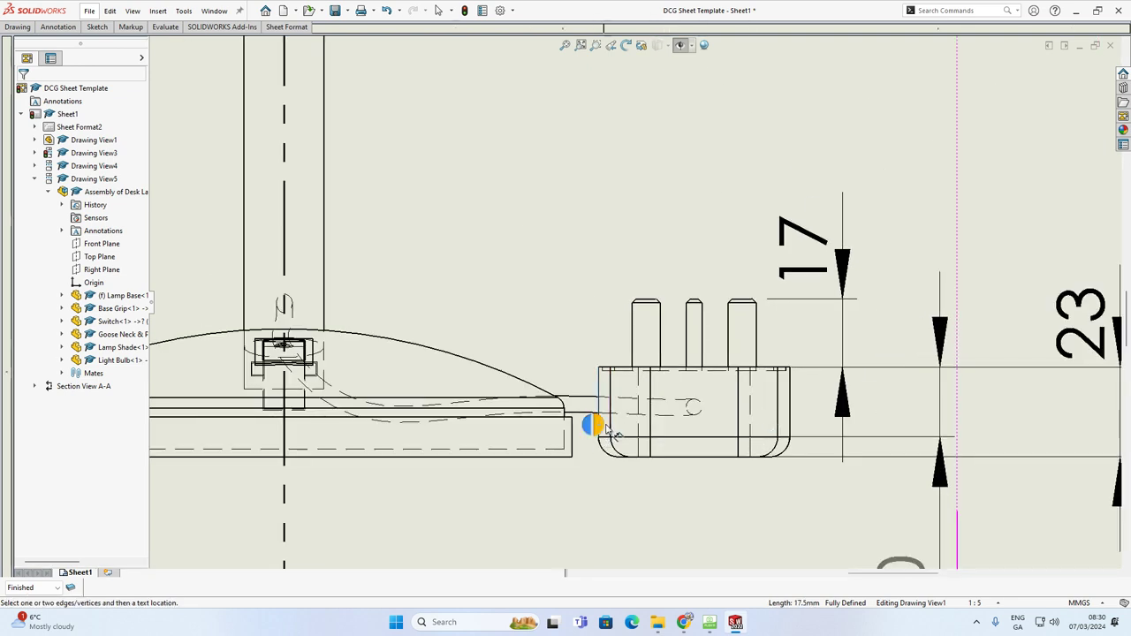
left_click(599, 427)
left_click(793, 425)
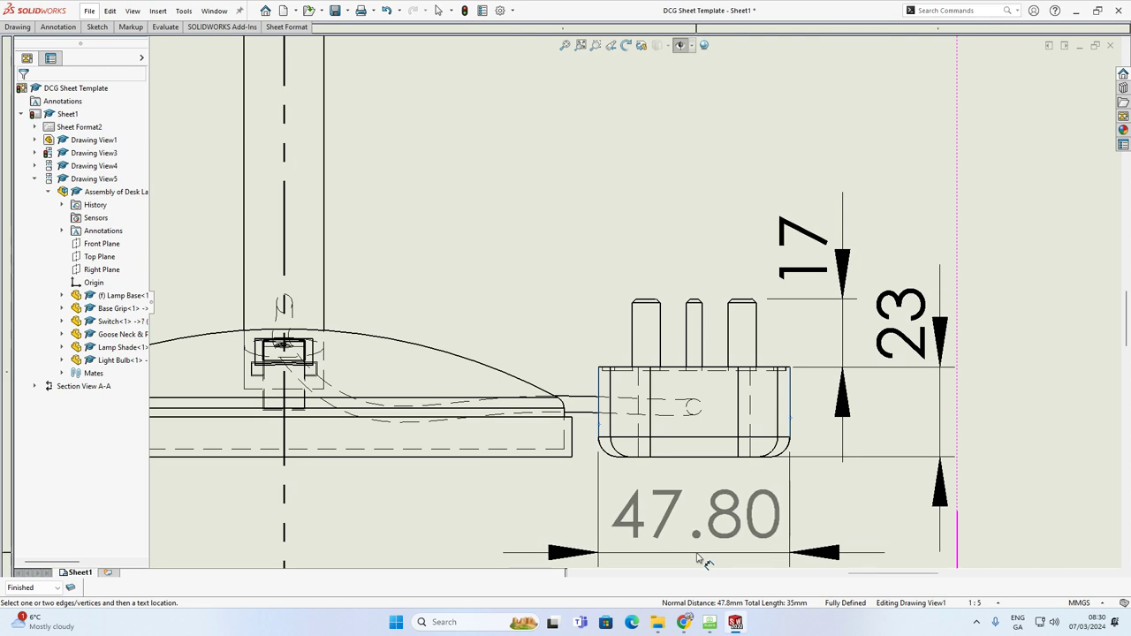
left_click(702, 557)
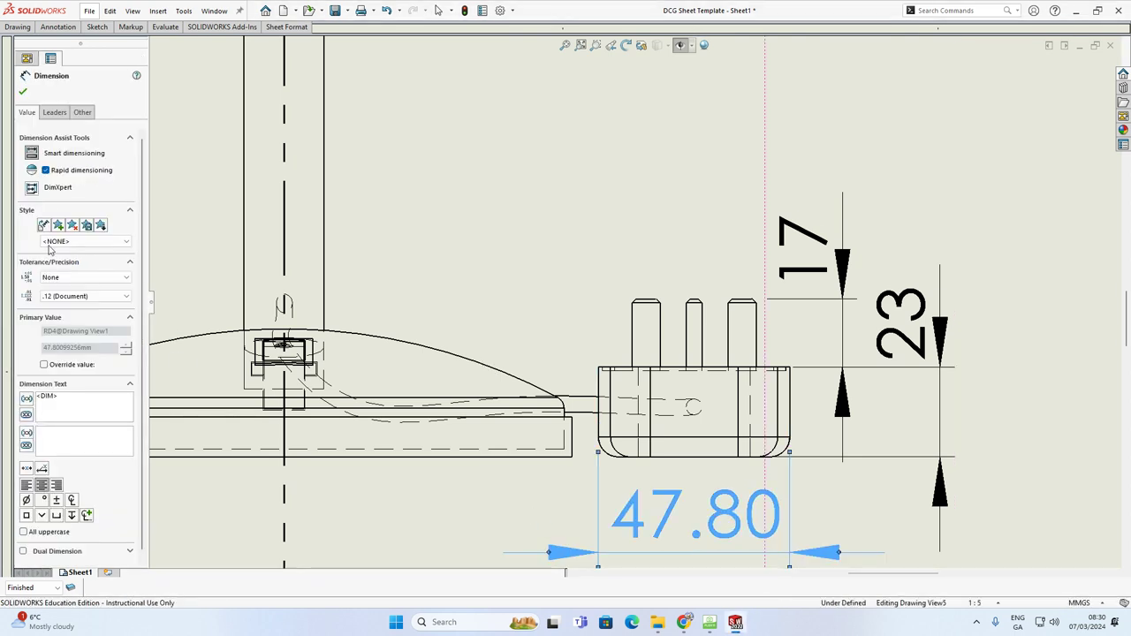
left_click(49, 297)
left_click(55, 306)
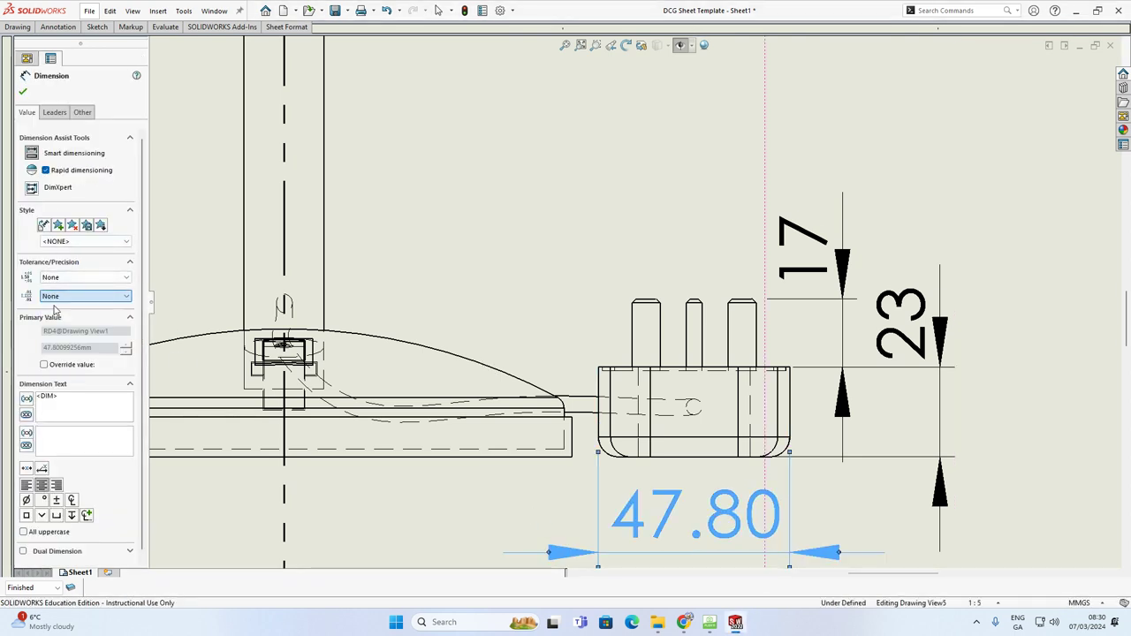
left_click(565, 318)
scroll(573, 321, "up", 6)
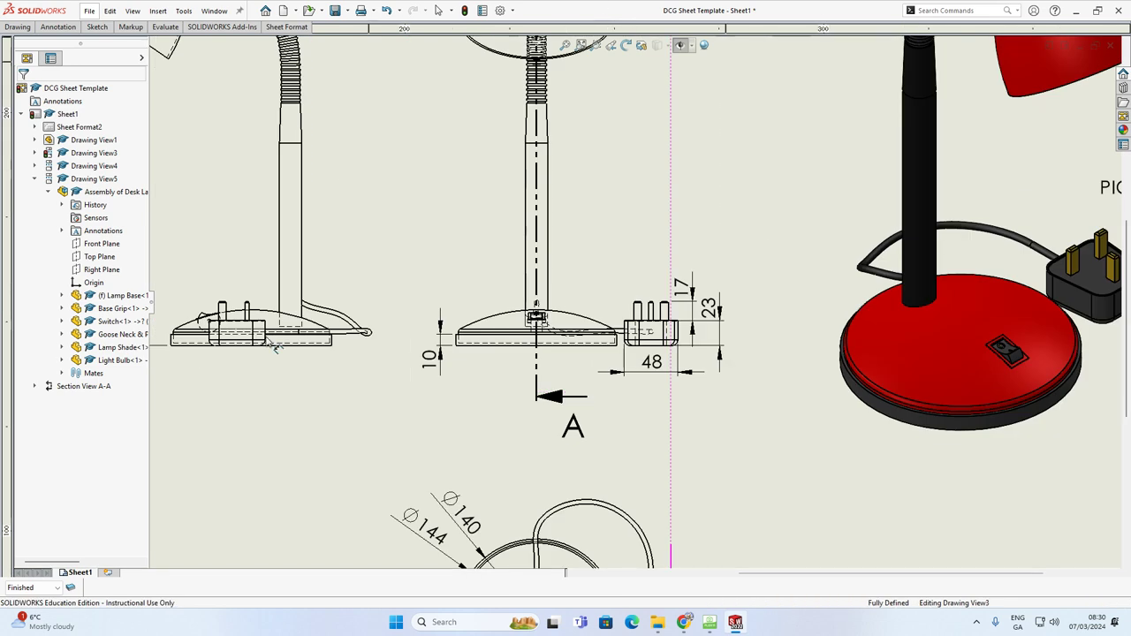
scroll(682, 474, "up", 2)
scroll(671, 407, "down", 8)
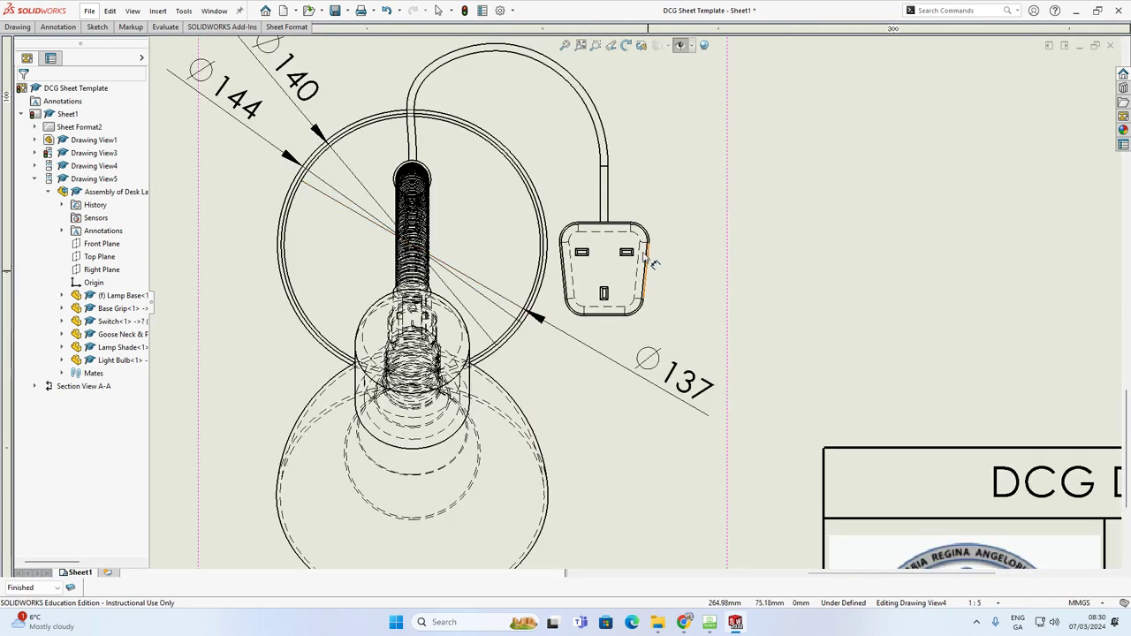
Dimension the plug's overall depth between its two parallel straight edges in the plan, placing it beside the plug.
scroll(621, 232, "down", 1)
left_click(624, 241)
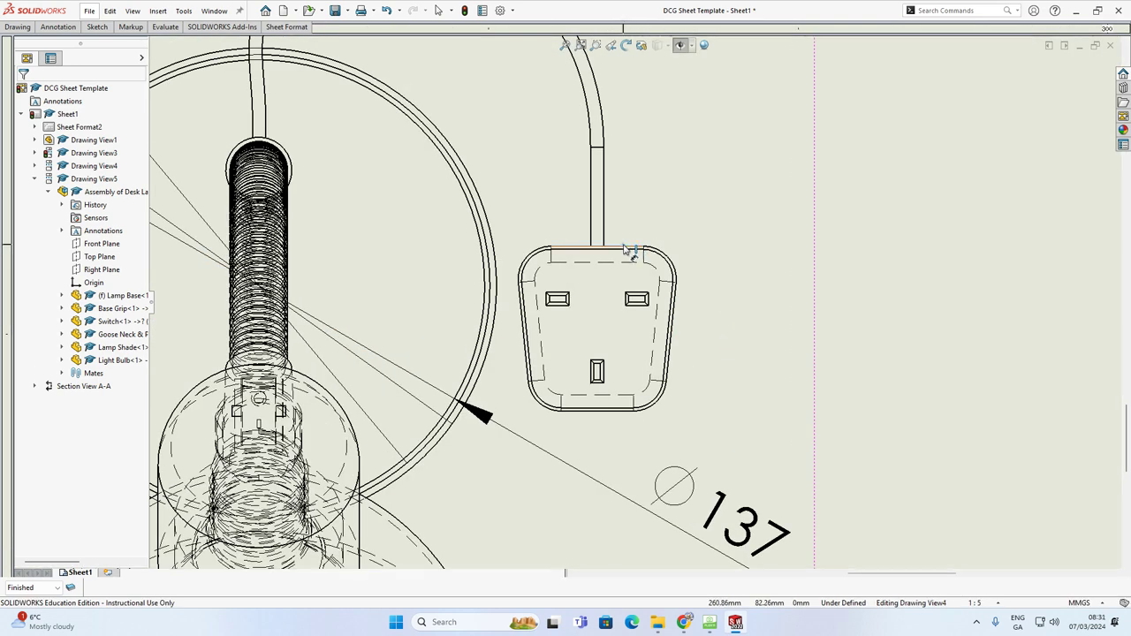
key("d")
left_click(607, 411)
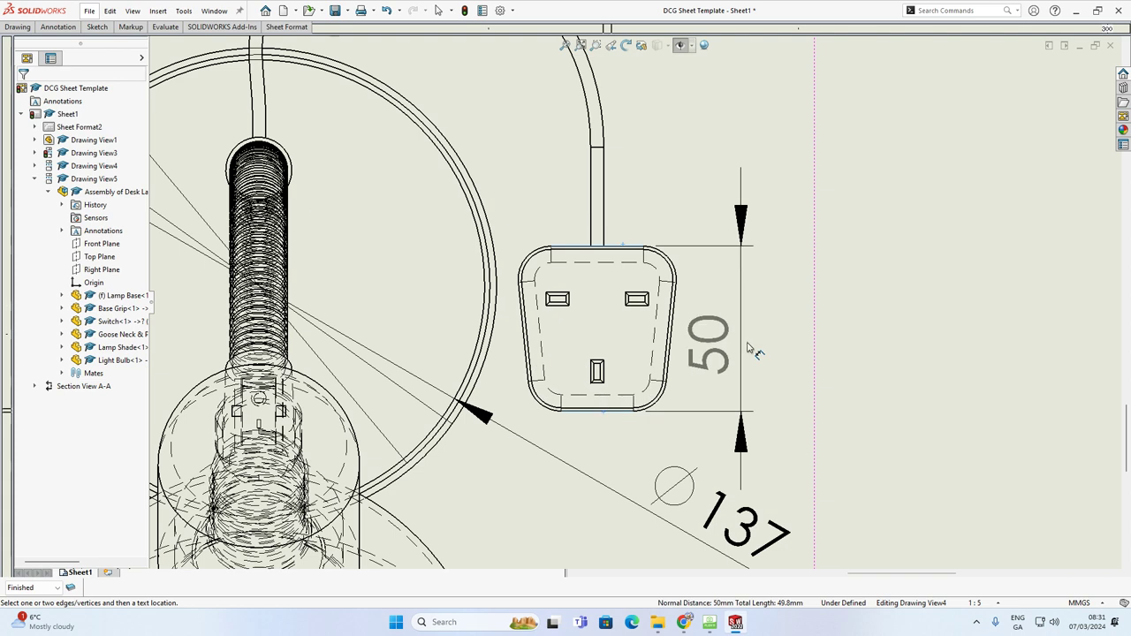
left_click(807, 329)
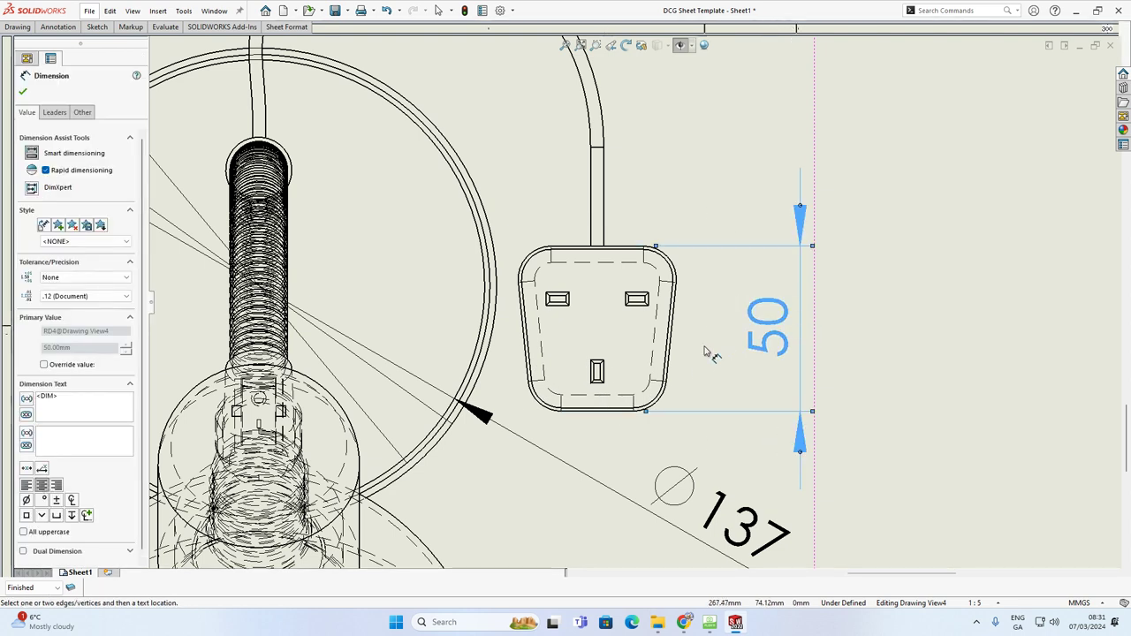
left_click(626, 248)
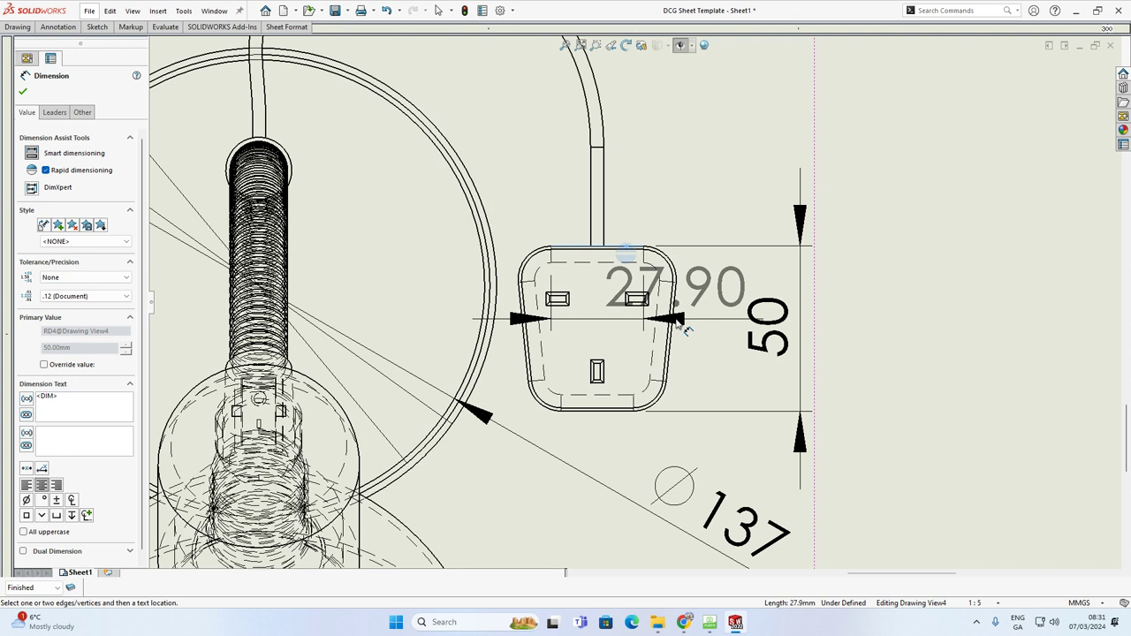
left_click(674, 318)
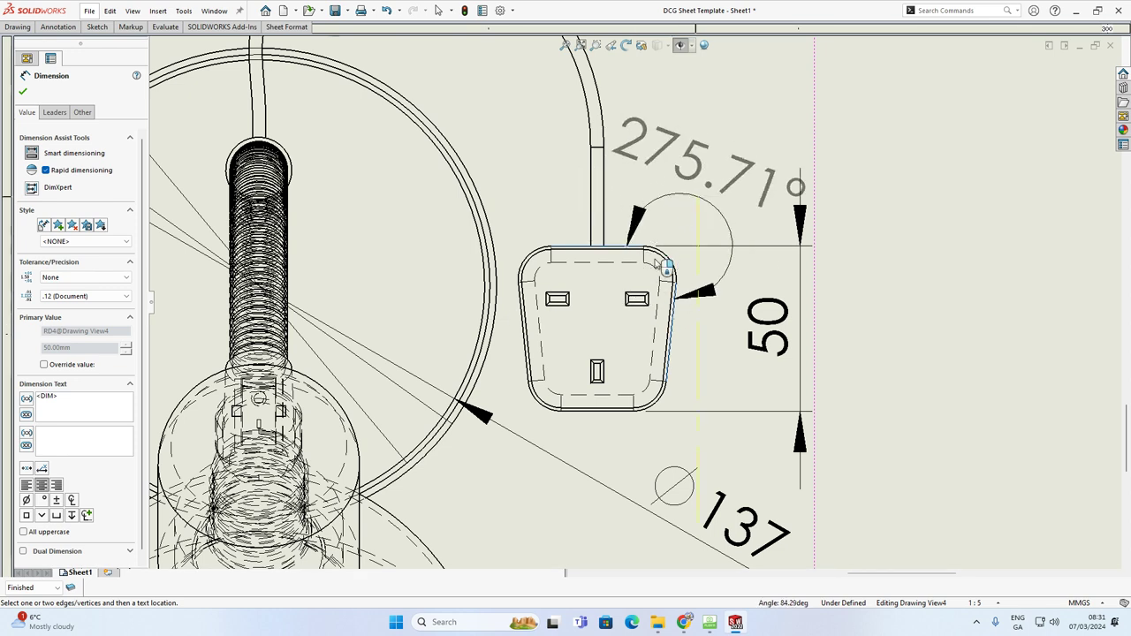
key("Escape")
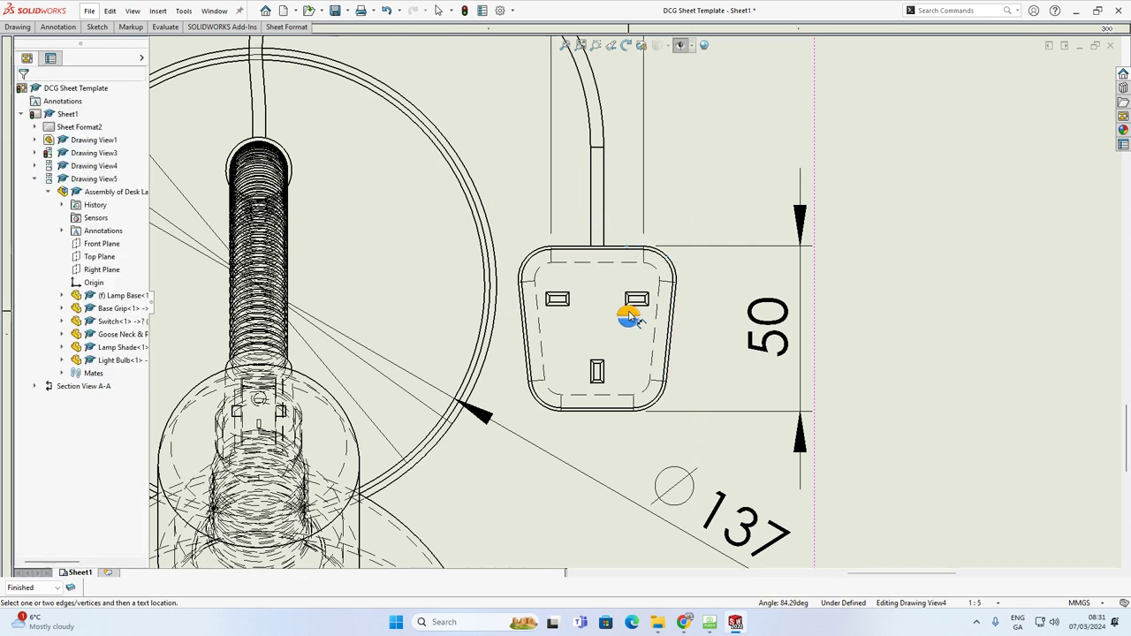
left_click(623, 248)
key("Escape")
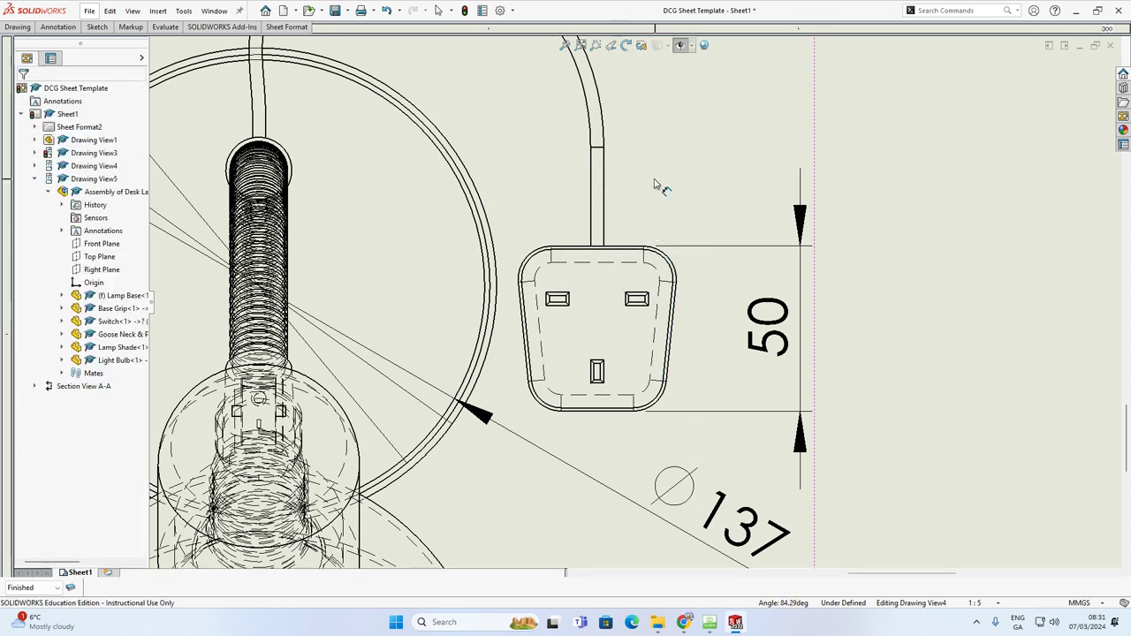
left_click(604, 189)
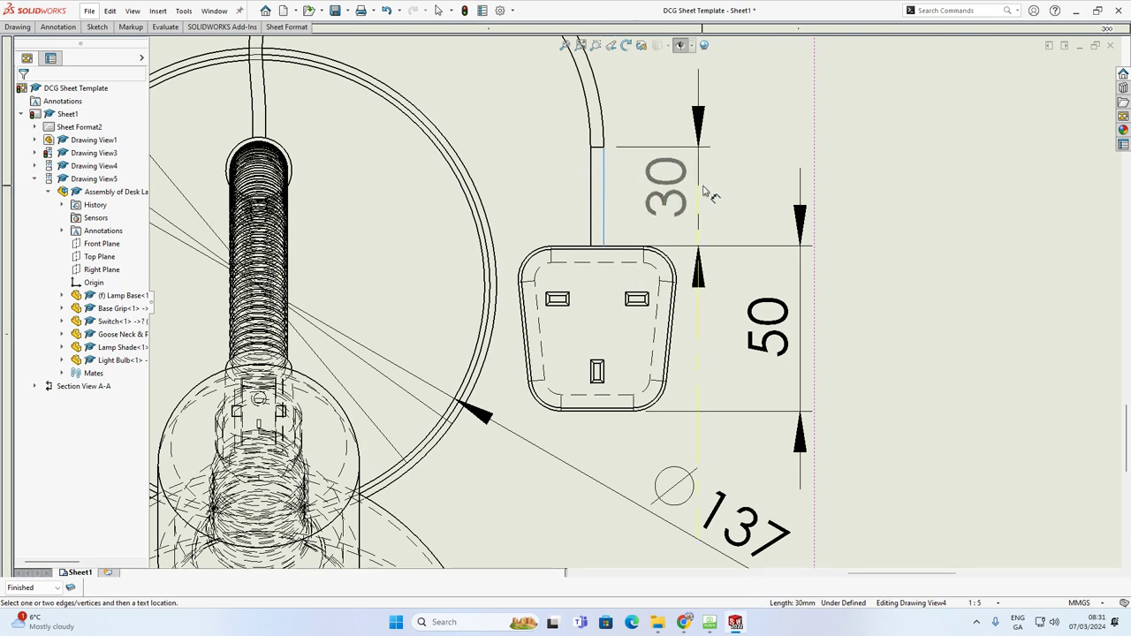
key("Escape")
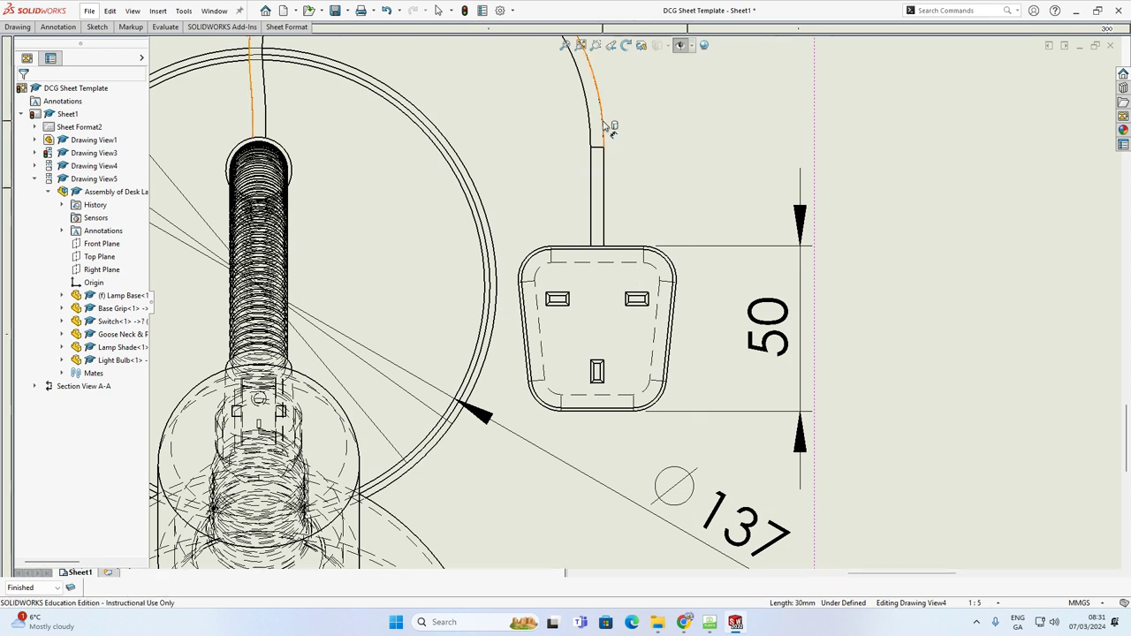
key("z")
key("Escape")
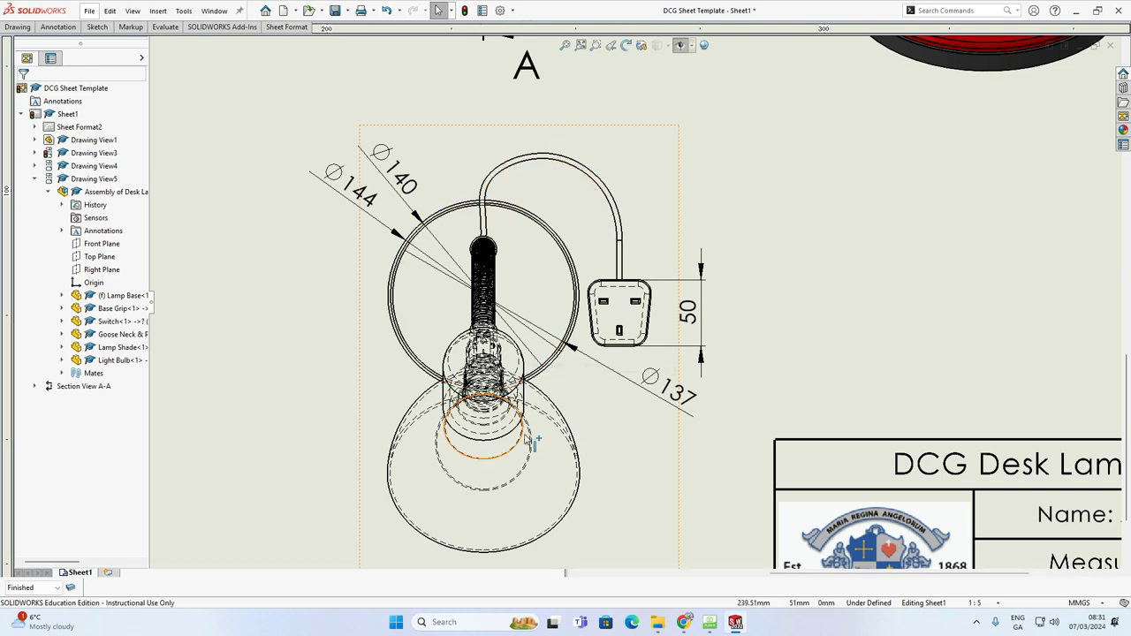
Dimension the straight stem's length in the end elevation, from its hidden lower end to the tapered collar, placing it beside the stem.
key("z")
key("z")
key("z")
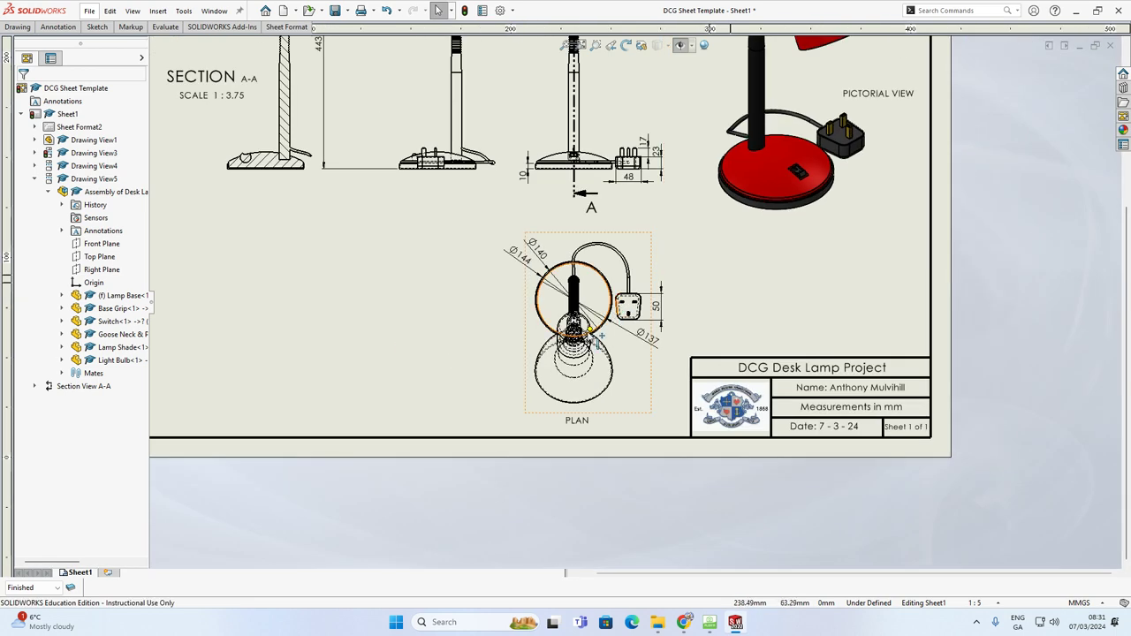
key("z")
key("f")
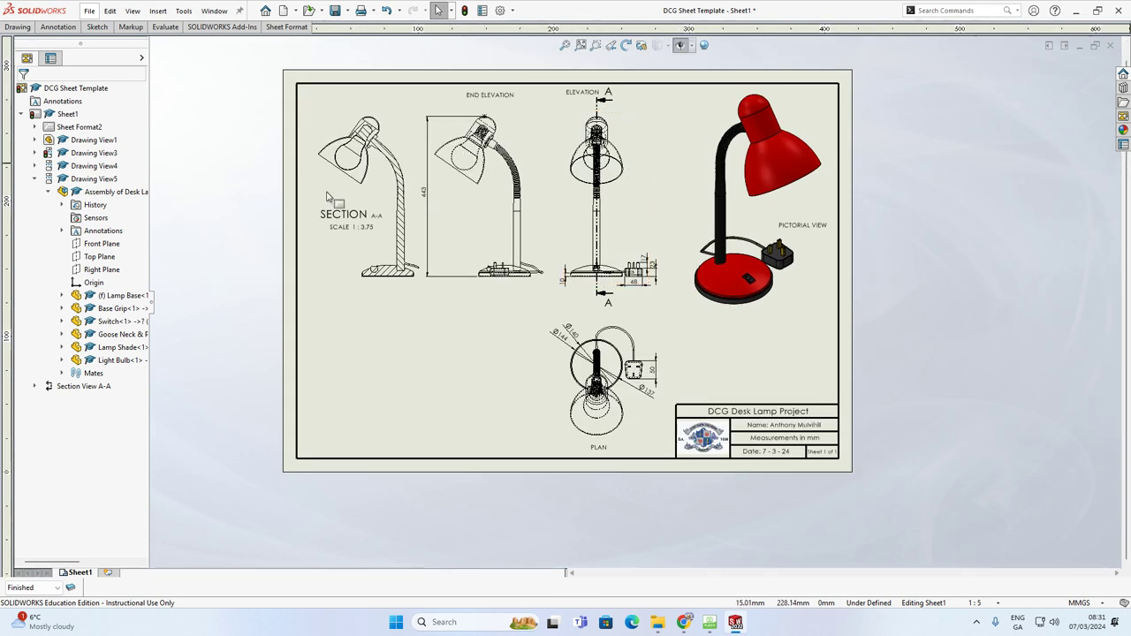
left_click(54, 27)
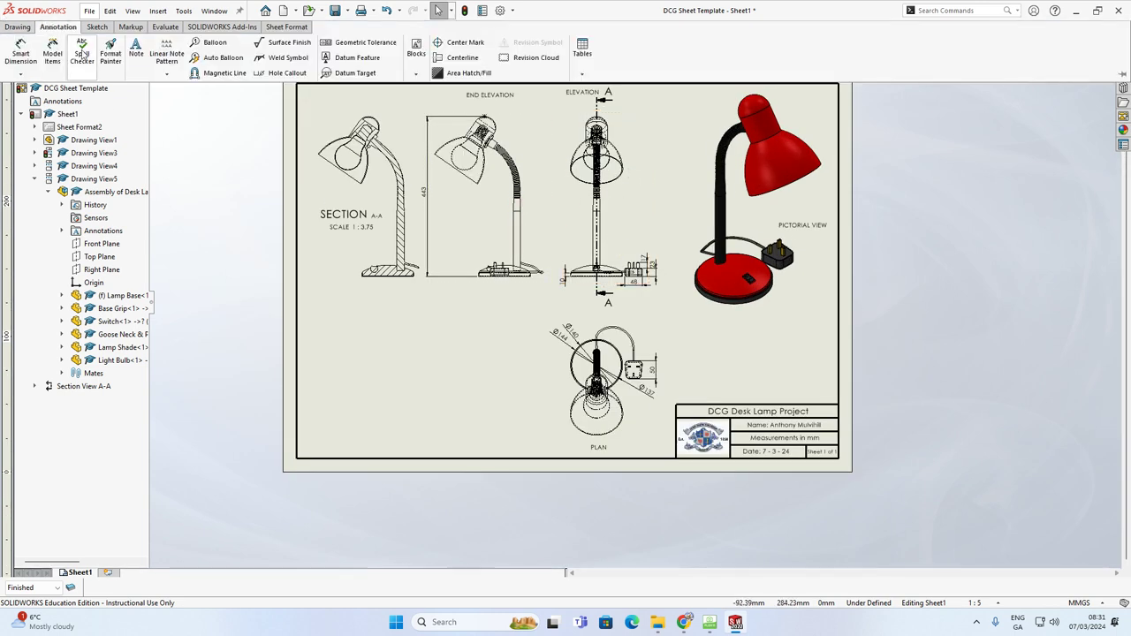
left_click(24, 54)
scroll(549, 239, "down", 5)
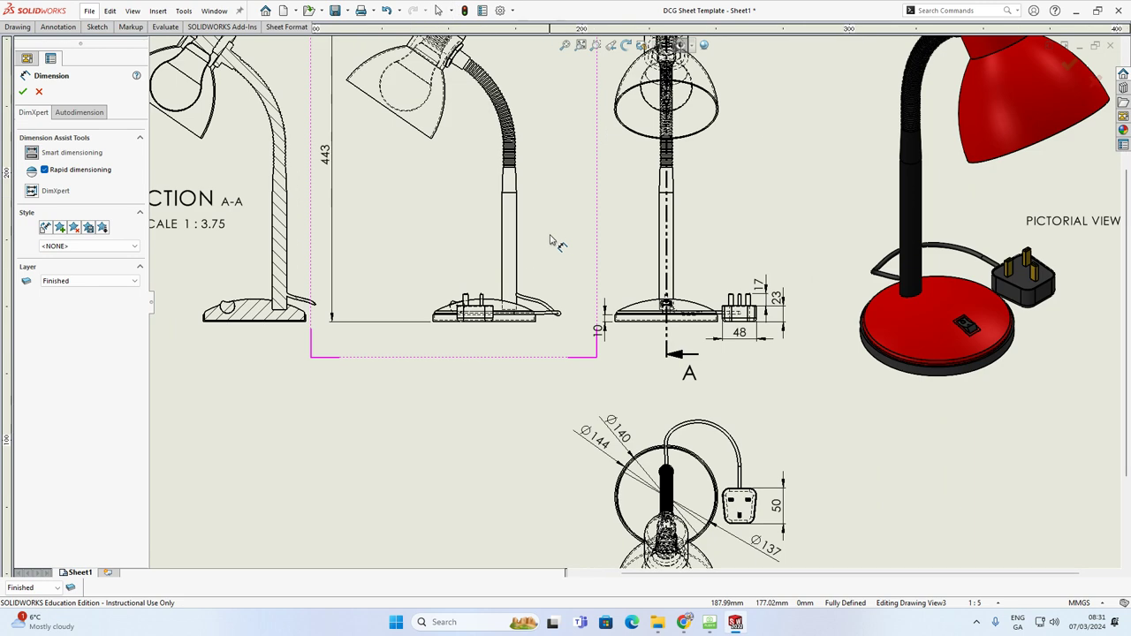
scroll(481, 325, "down", 3)
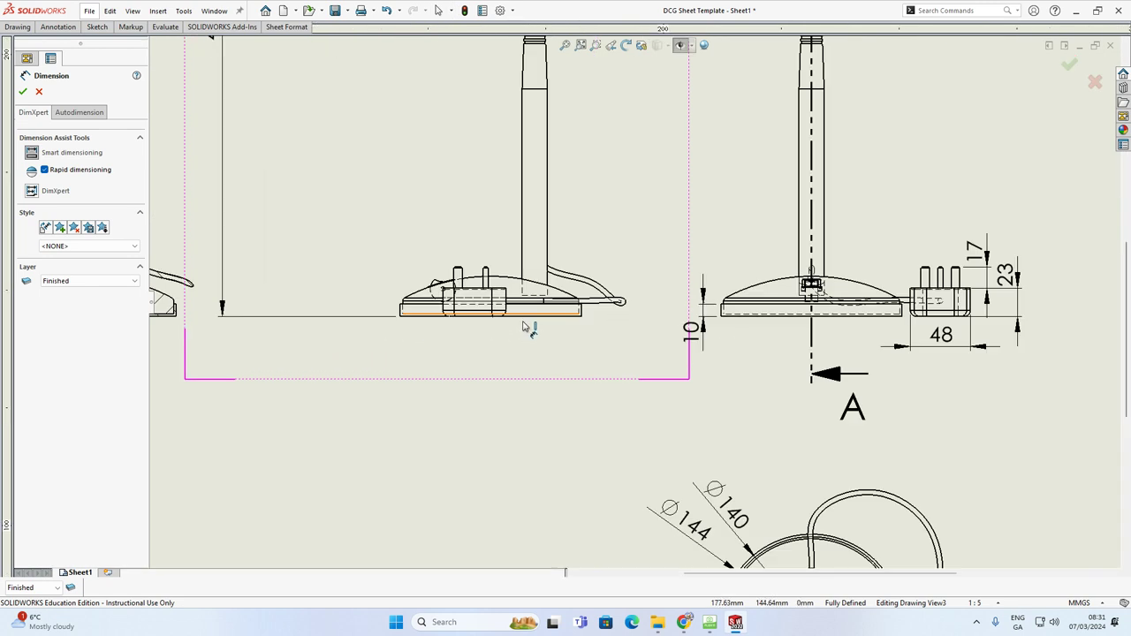
left_click(548, 303)
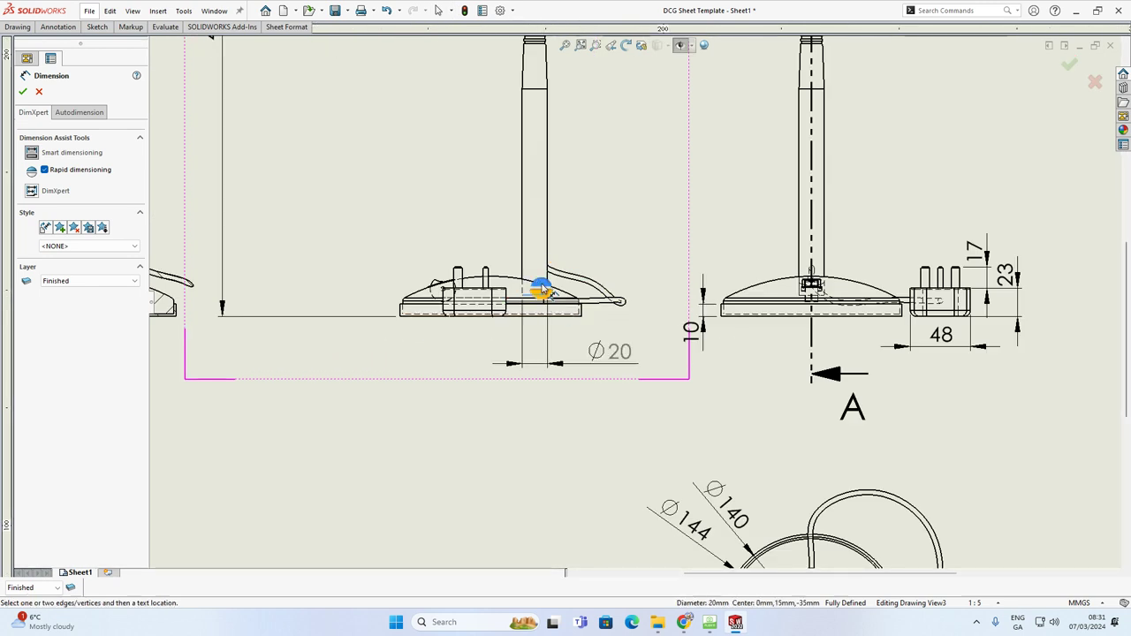
left_click(538, 89)
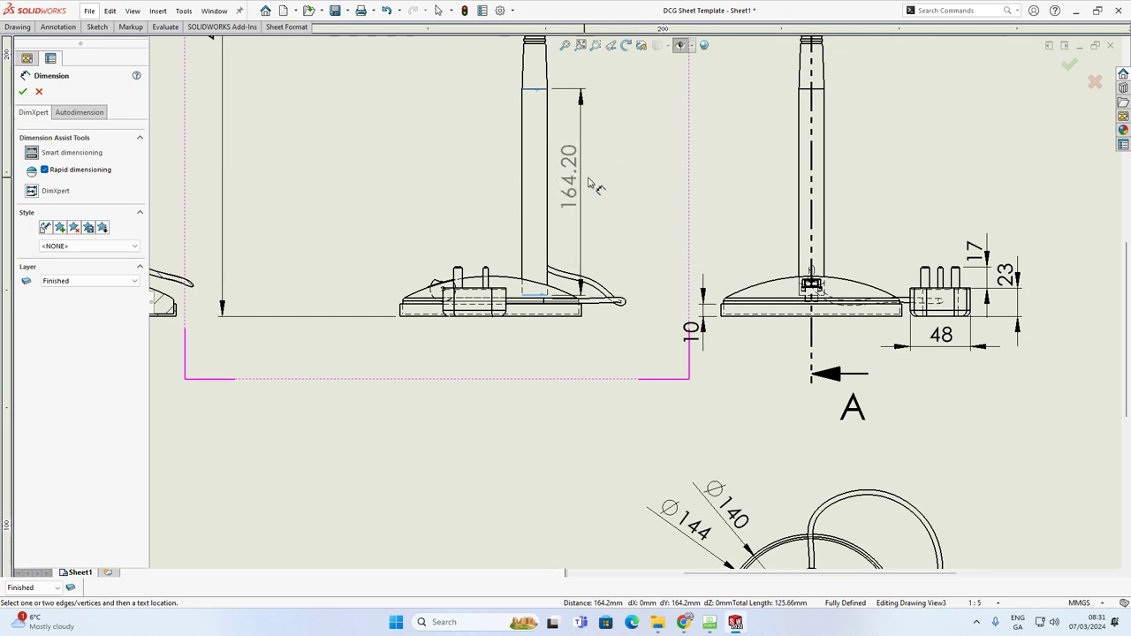
left_click(637, 182)
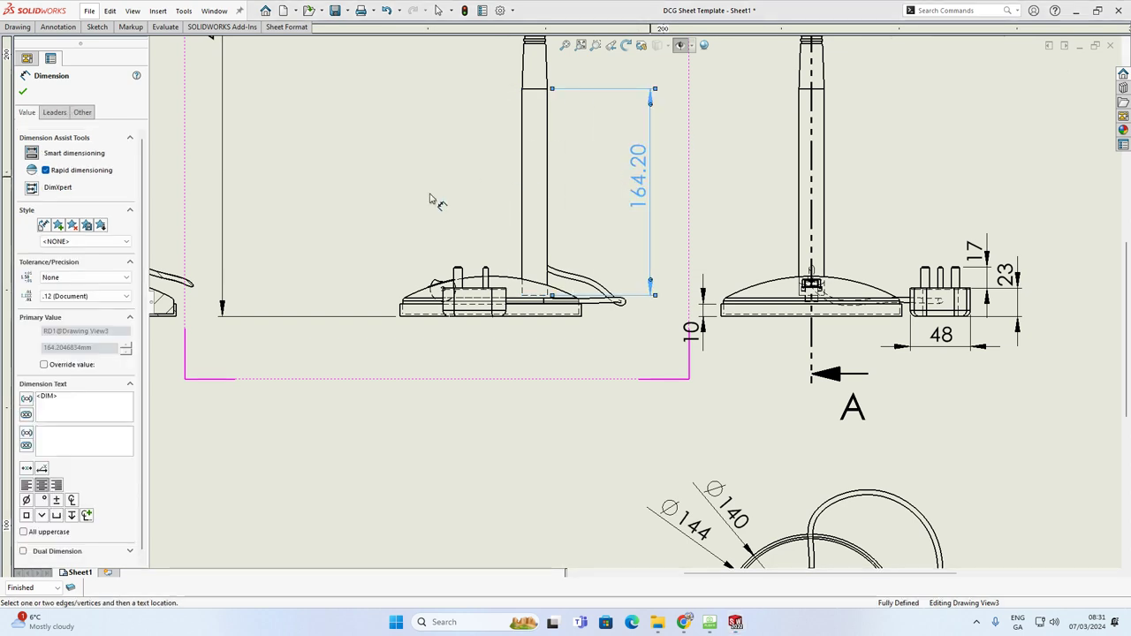
Set the unit precision of the stem length dimension to None.
left_click(67, 298)
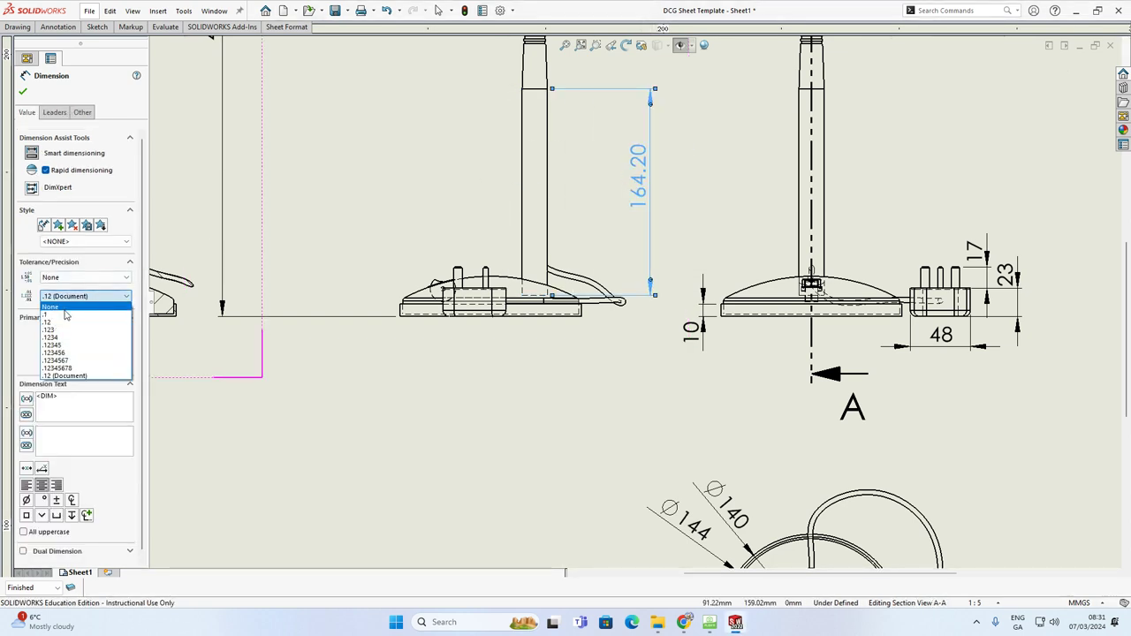
left_click(64, 317)
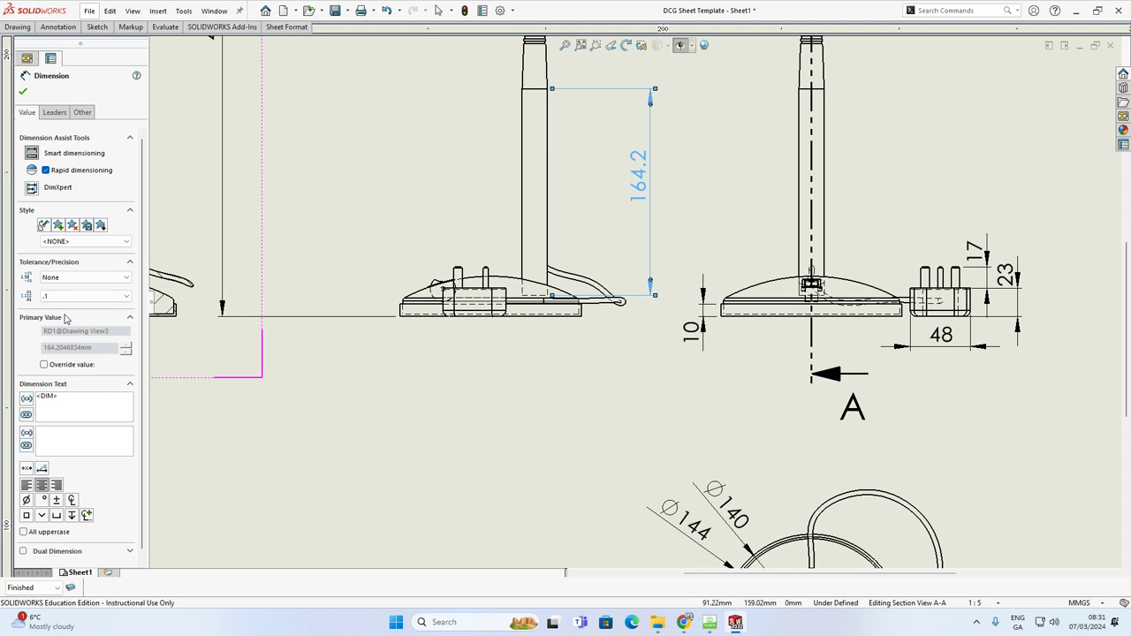
left_click(62, 298)
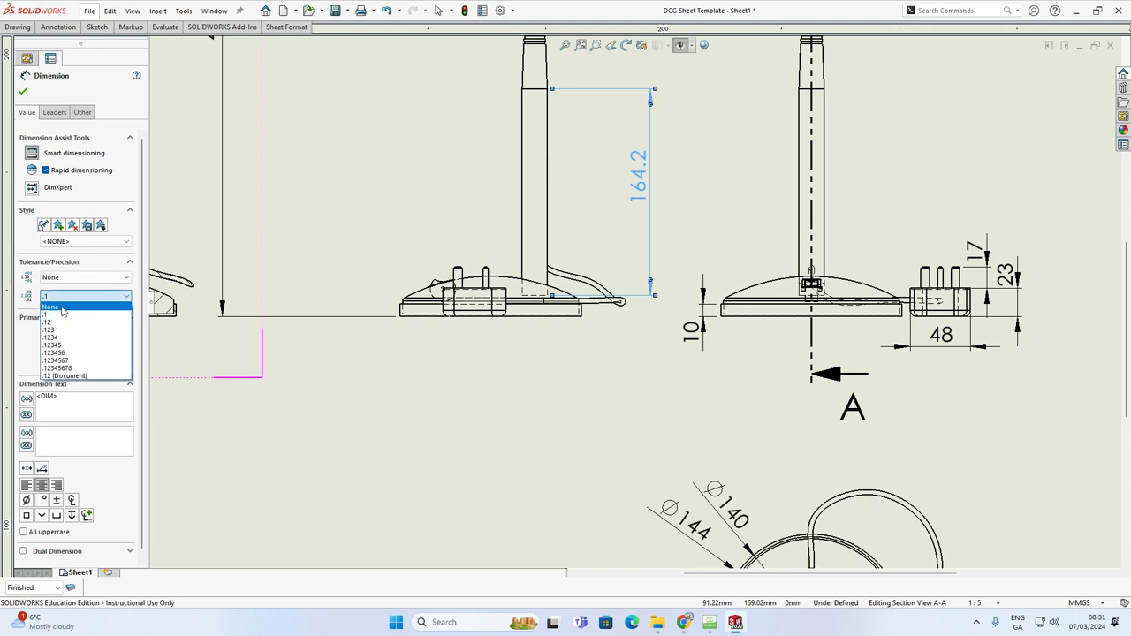
left_click(62, 308)
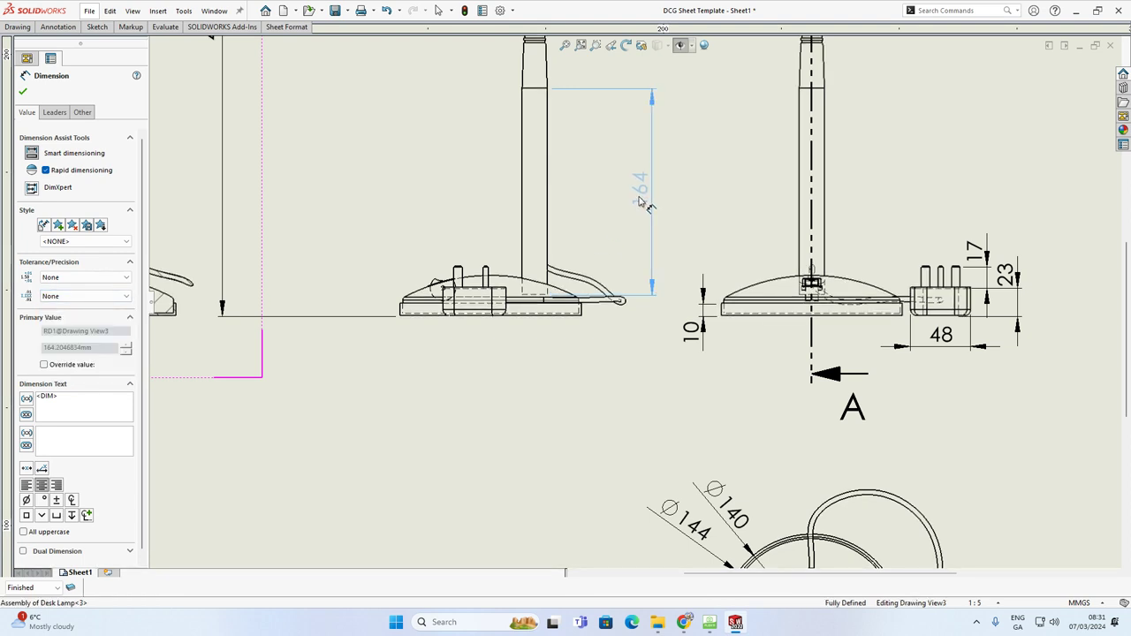
Add a radius dimension to the lamp shade's outer curve in the end elevation, placing it below the shade.
scroll(642, 203, "up", 3)
scroll(598, 153, "down", 6)
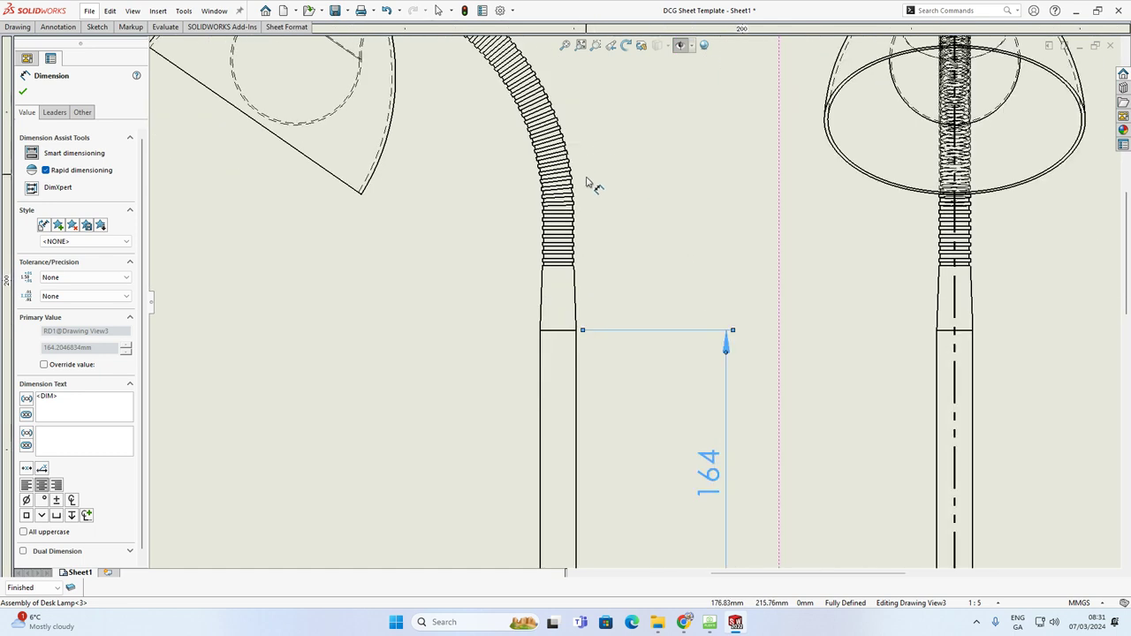
scroll(586, 183, "up", 5)
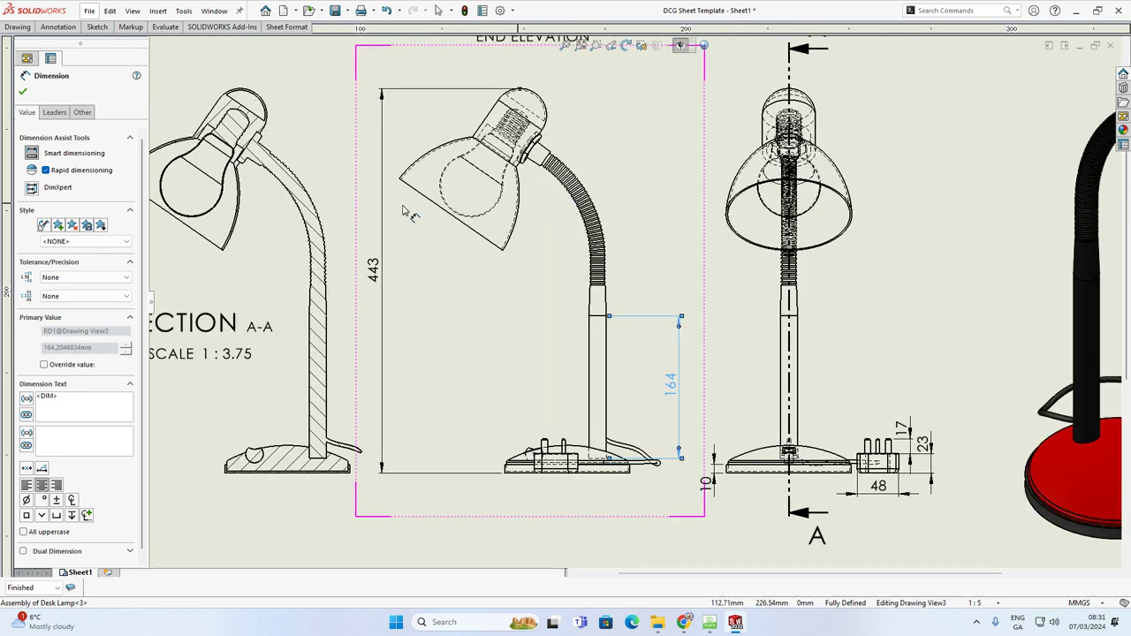
left_click(512, 243)
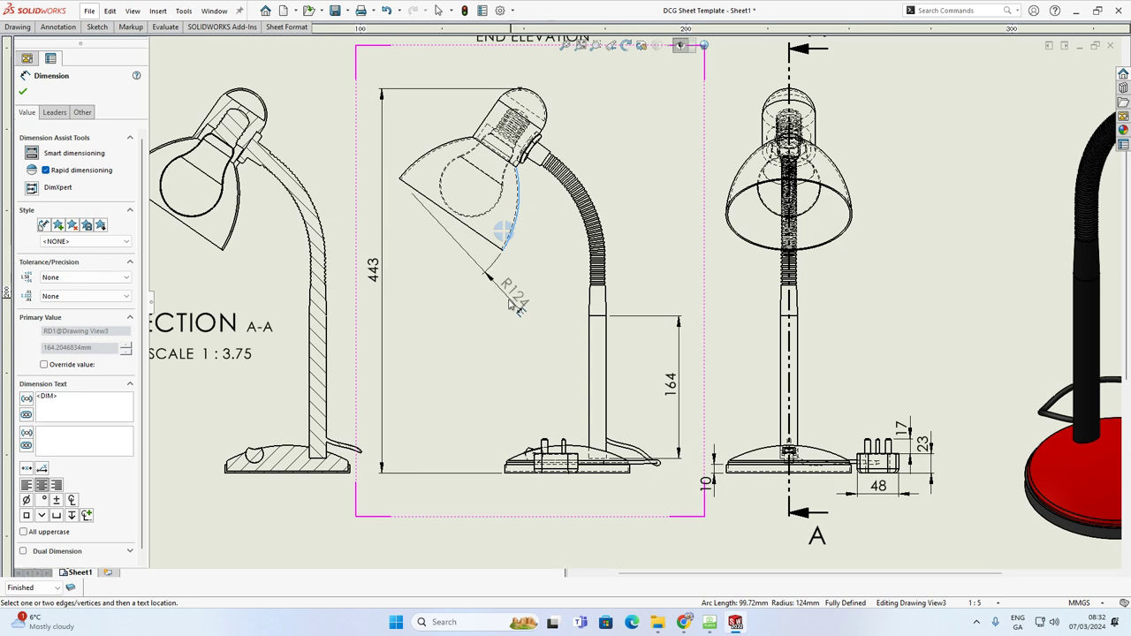
left_click(515, 300)
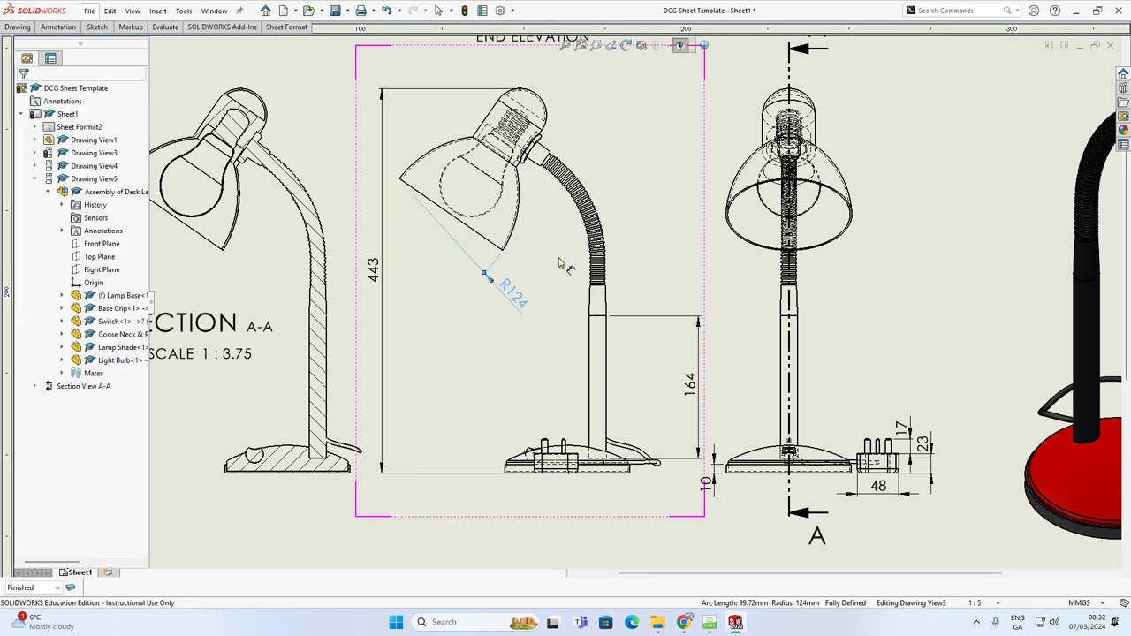
Dimension the lamp shade's wall thickness near its rim in the end elevation, between the outer and hidden inner curves.
scroll(523, 235, "down", 5)
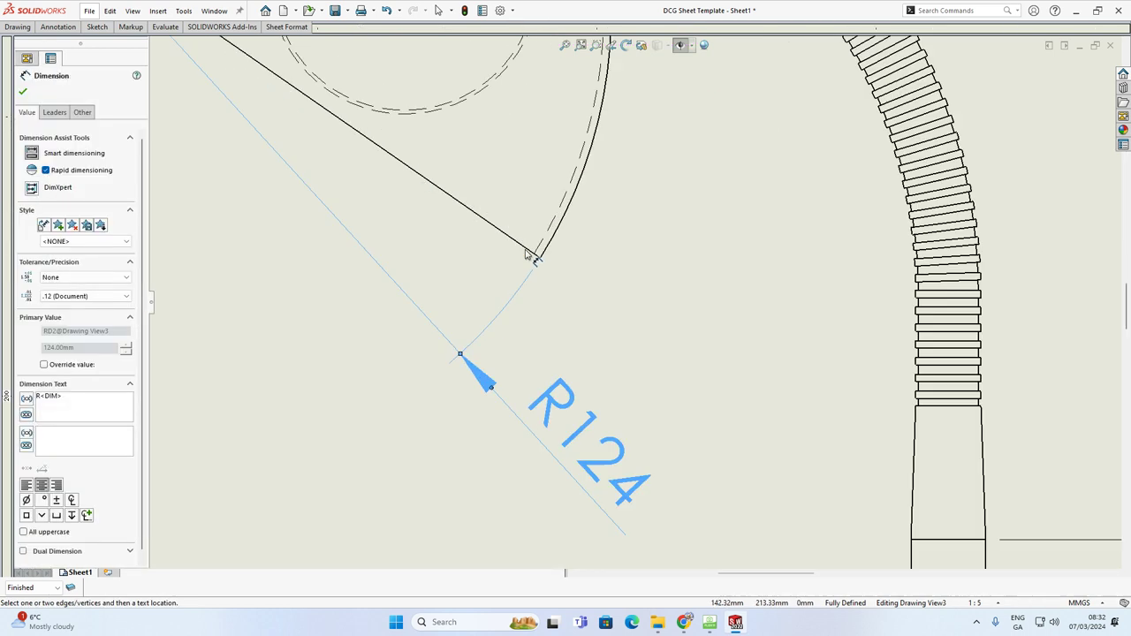
left_click(575, 254)
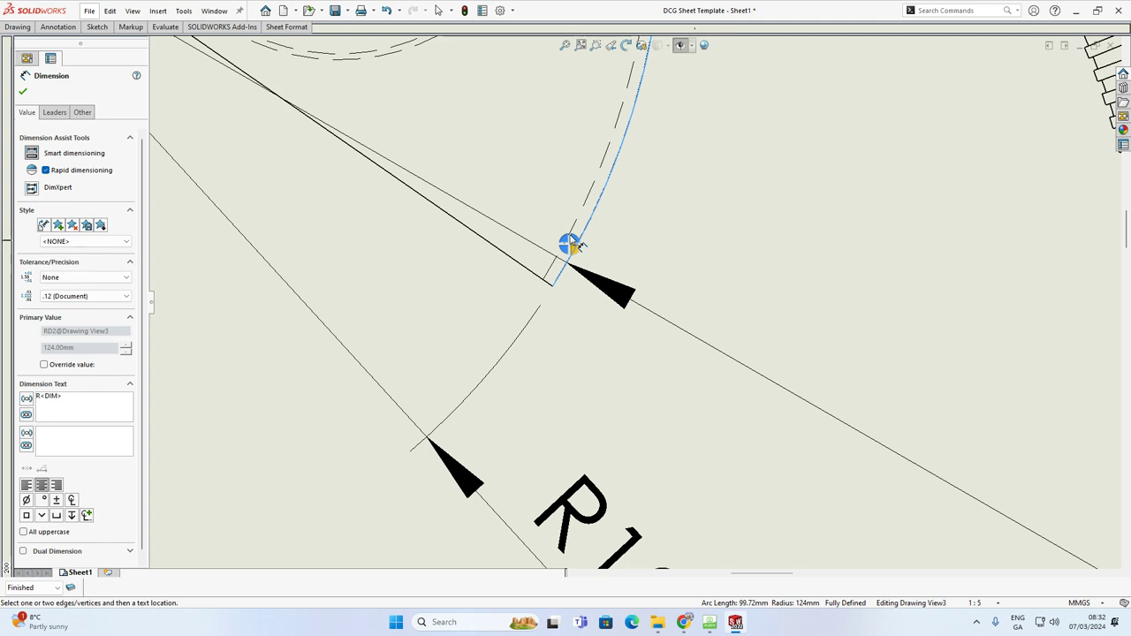
left_click(575, 233)
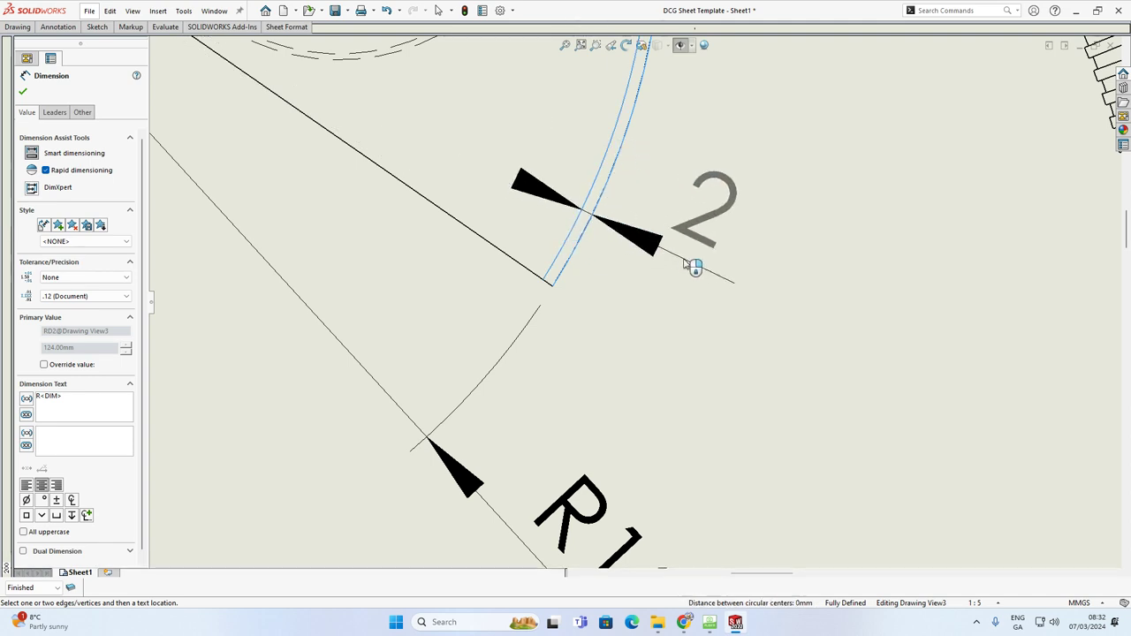
scroll(688, 265, "up", 8)
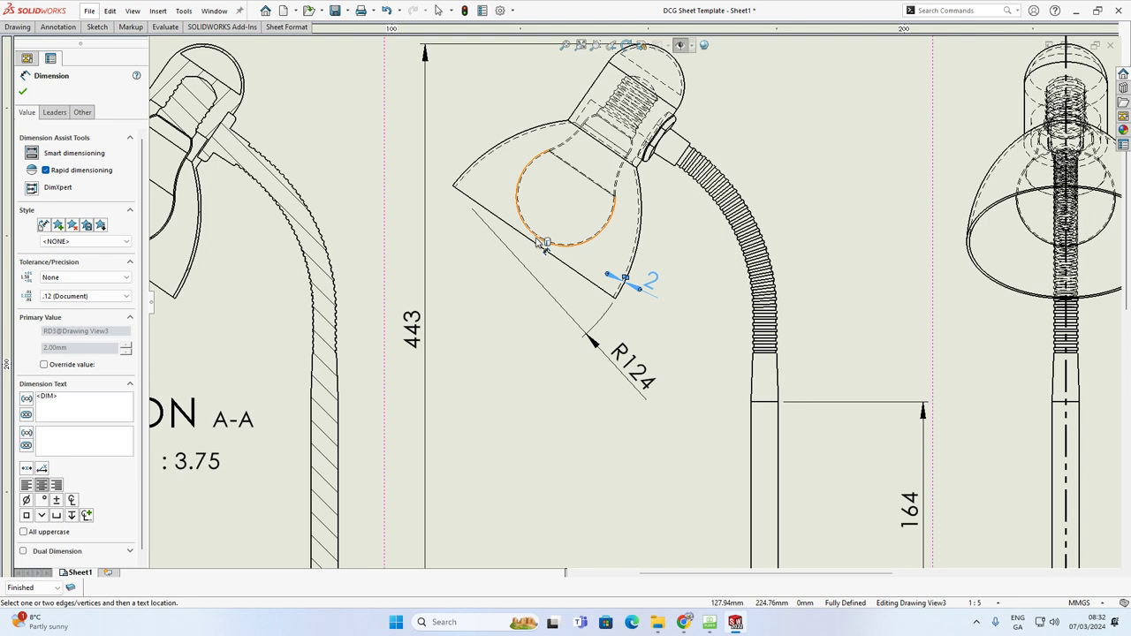
left_click(538, 239)
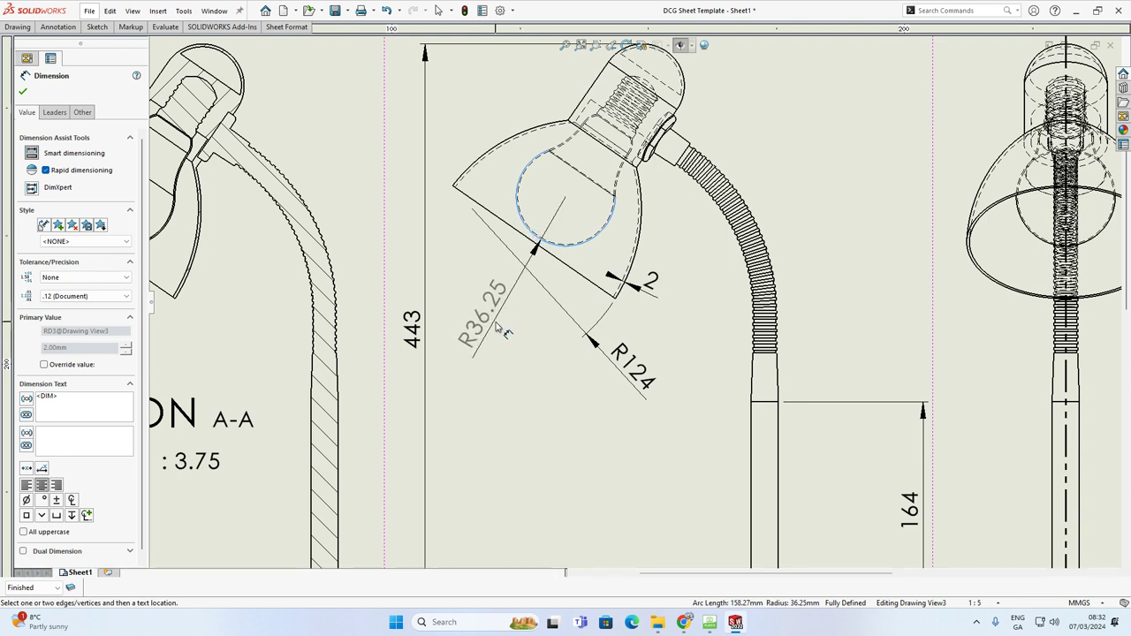
key("Escape")
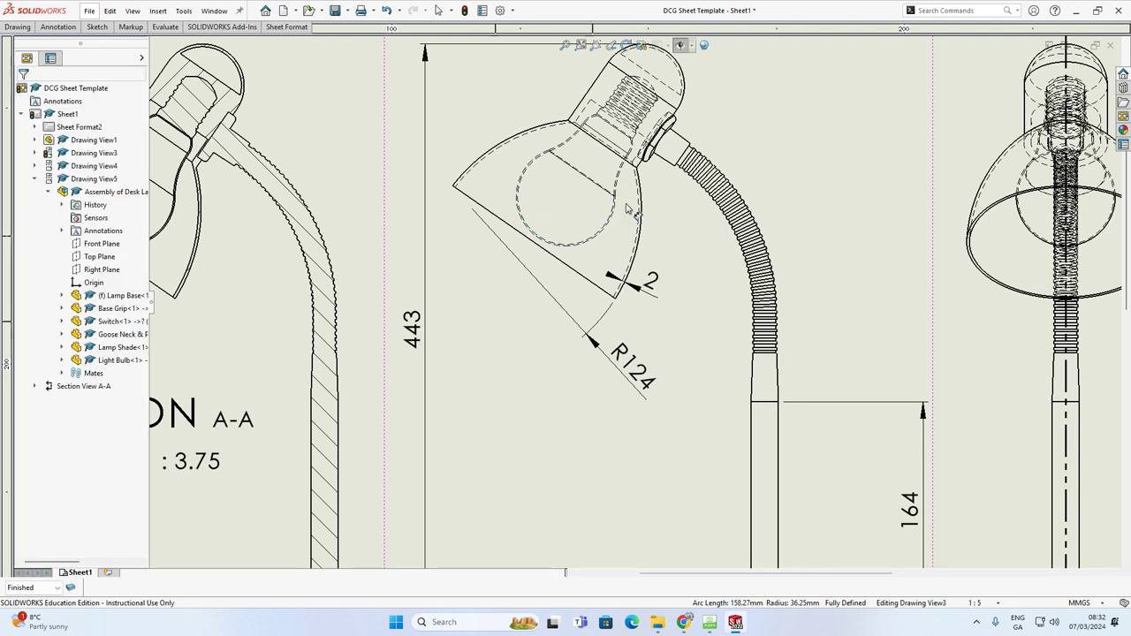
Add a radius dimension to the outer arc of the shade's domed top in the end elevation, placing it outside the dome.
scroll(636, 308, "up", 3)
scroll(643, 162, "down", 4)
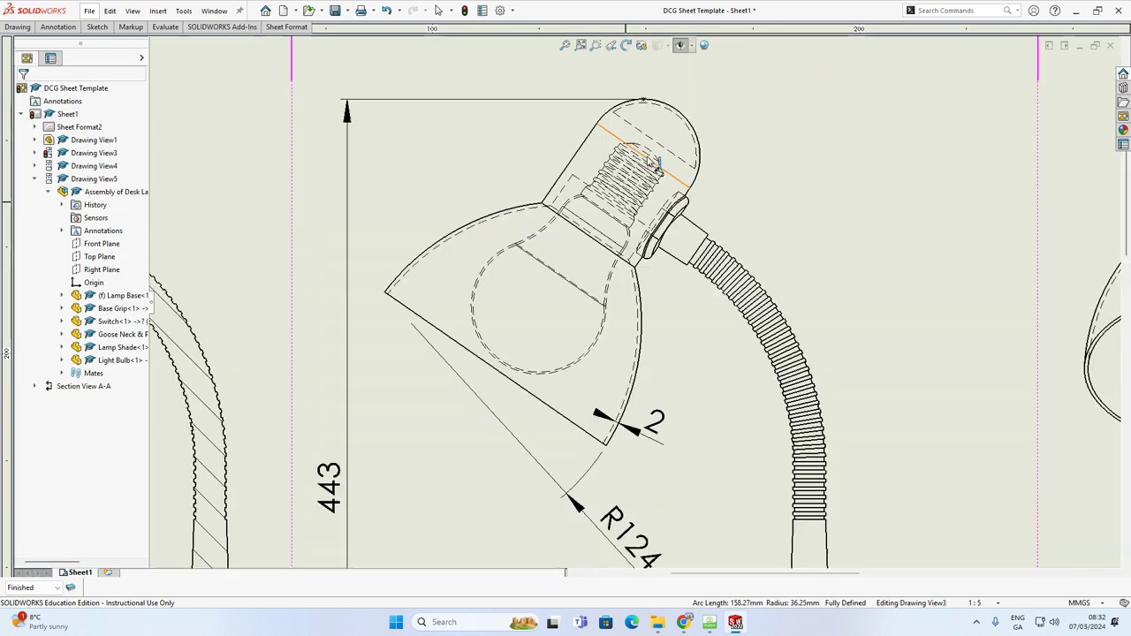
left_click(689, 117)
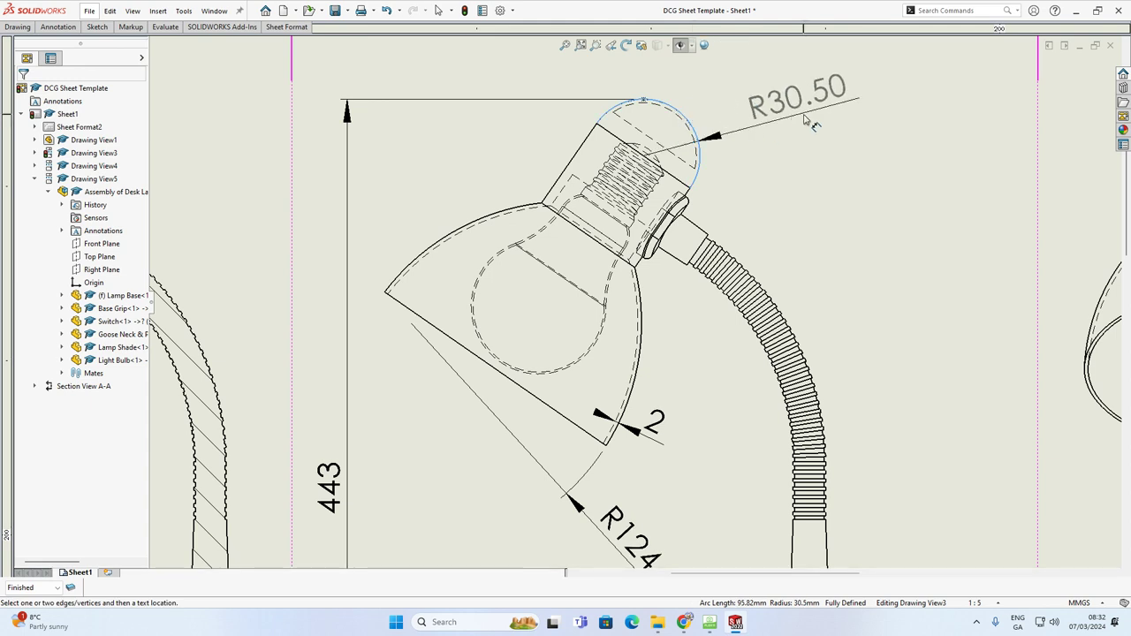
left_click(813, 123)
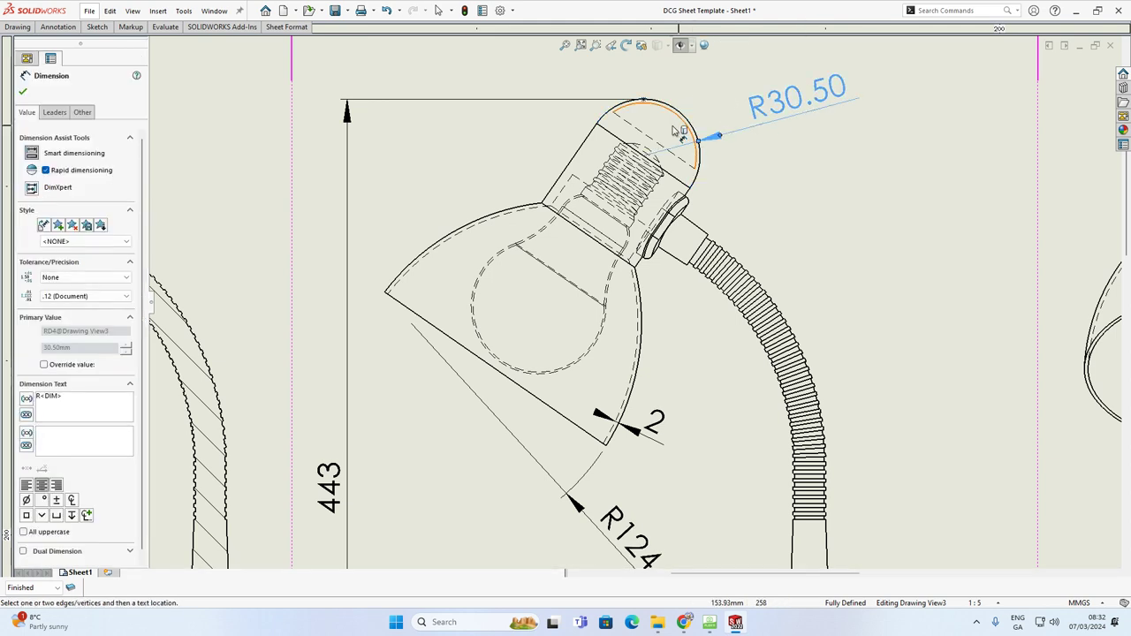
Set the unit precision of the dome radius dimension to None.
left_click(62, 297)
left_click(61, 306)
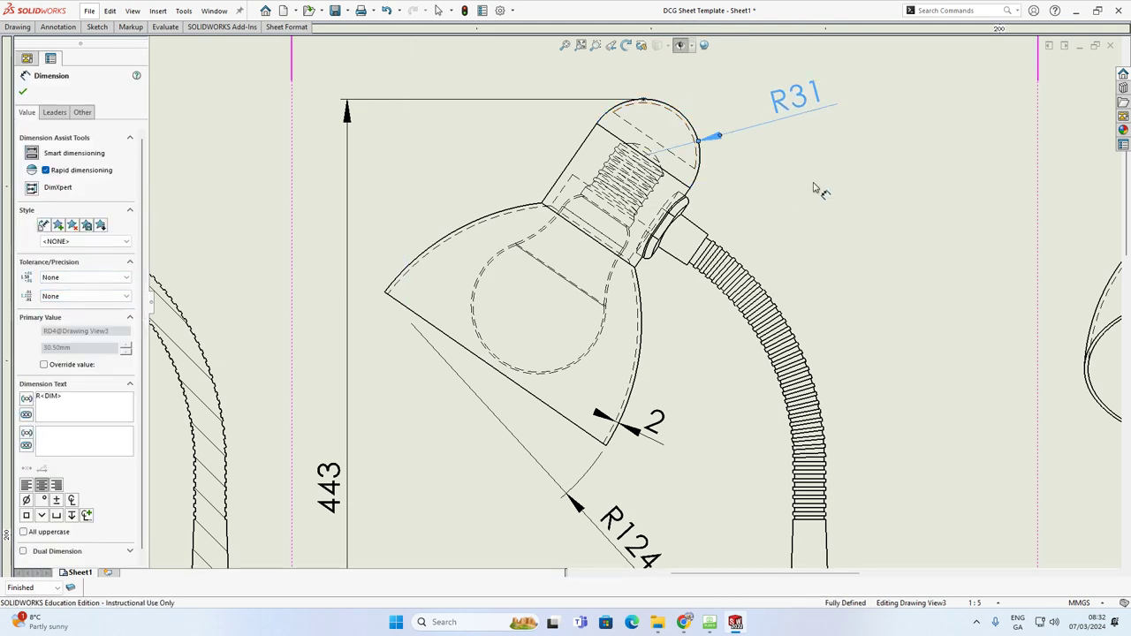
left_click(733, 212)
Move the dome radius dimension closer to the top of the lamp shade in the end elevation and finish dimensioning.
scroll(715, 228, "up", 2)
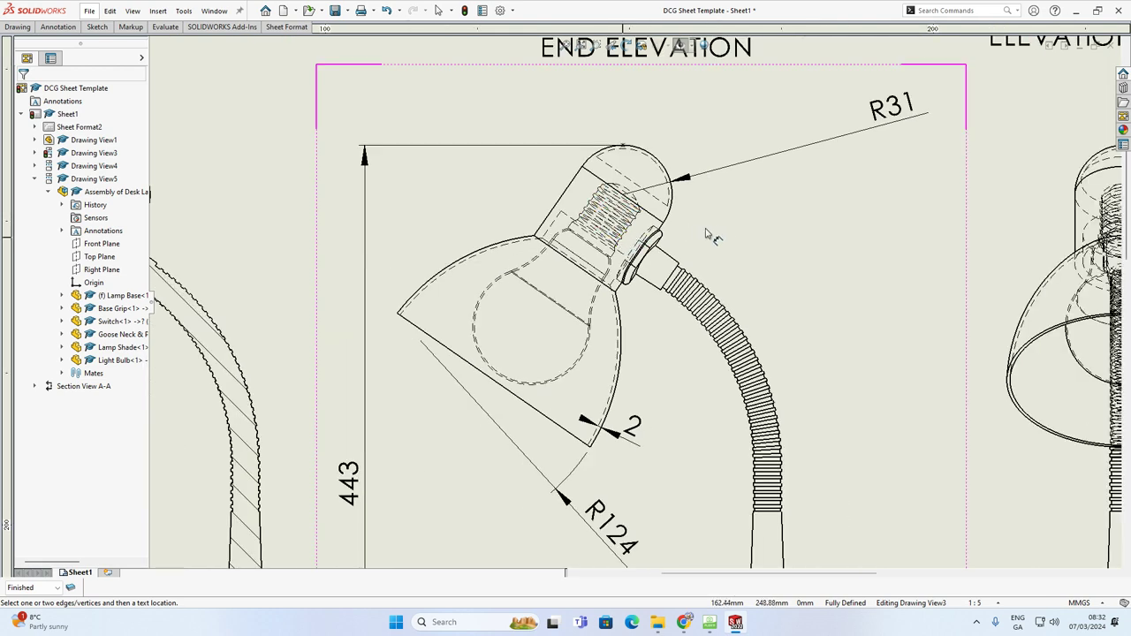
scroll(706, 234, "up", 3)
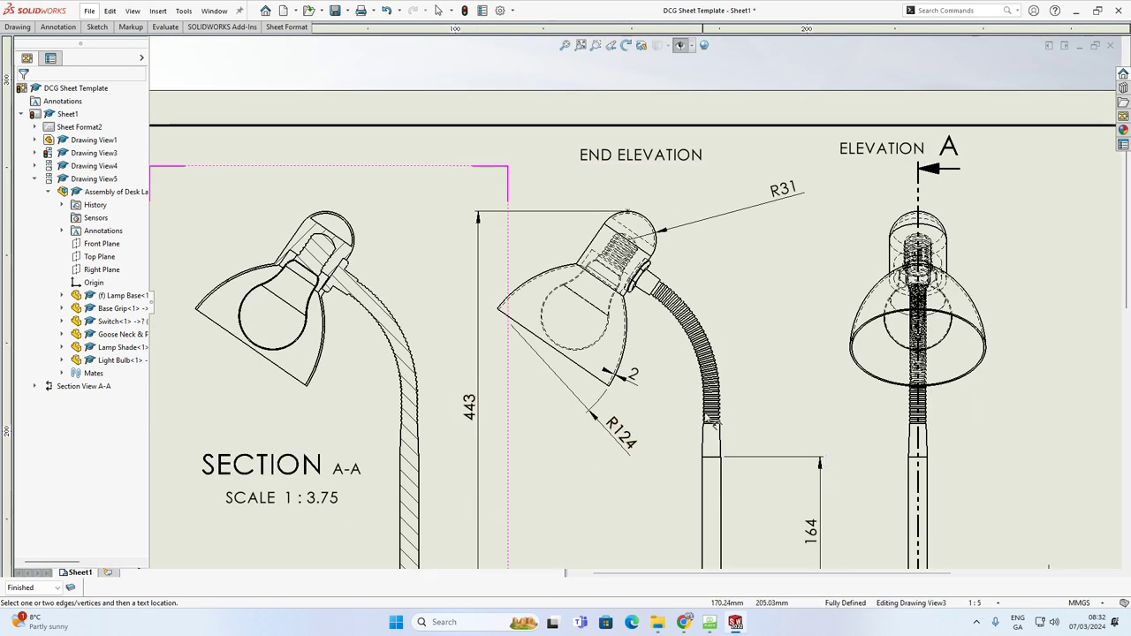
scroll(712, 421, "up", 3)
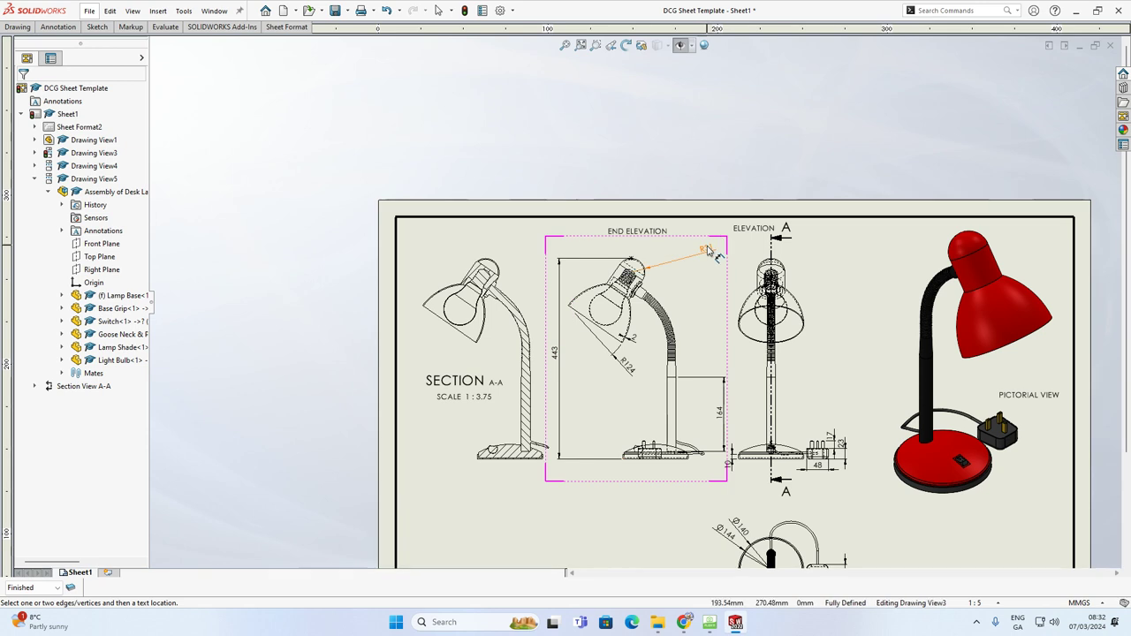
left_click_drag(706, 250, 672, 267)
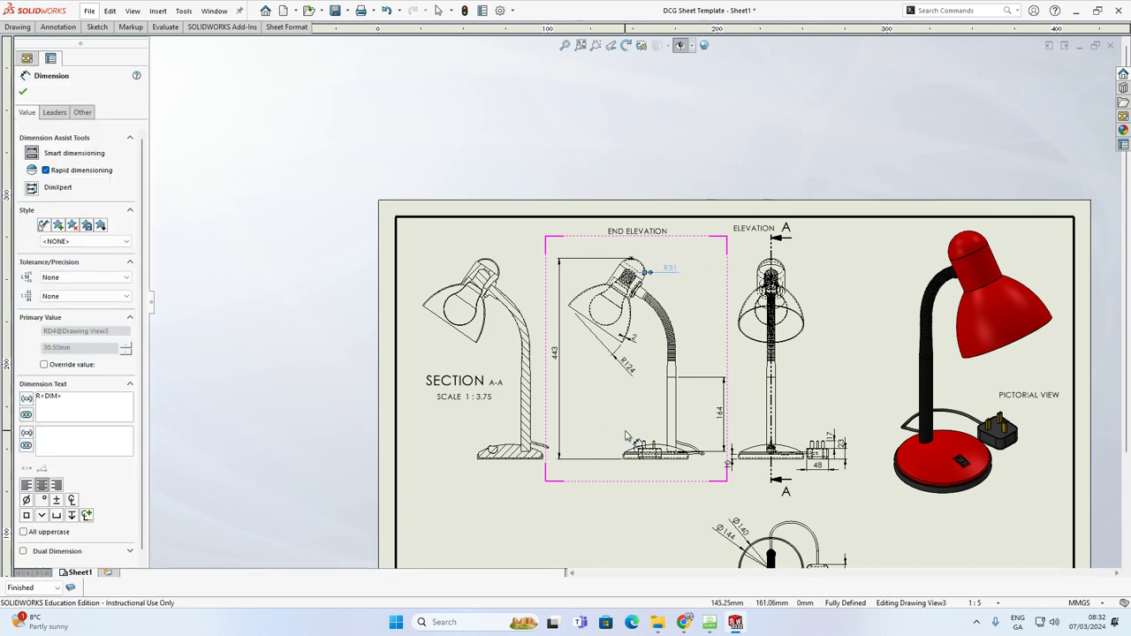
scroll(640, 314, "up", 4)
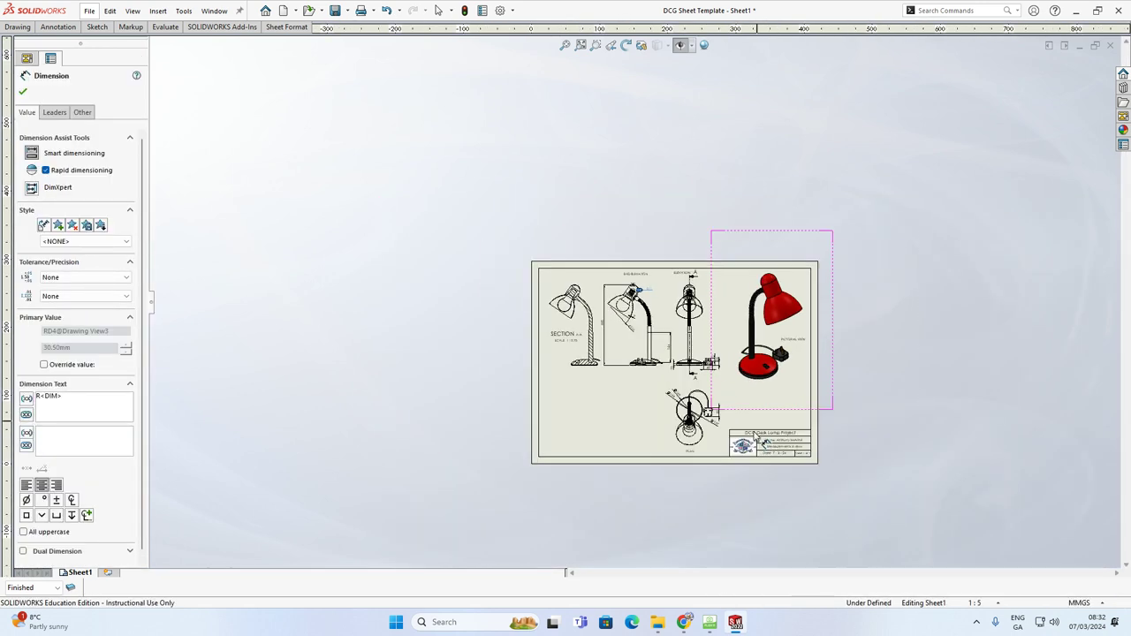
scroll(786, 446, "down", 2)
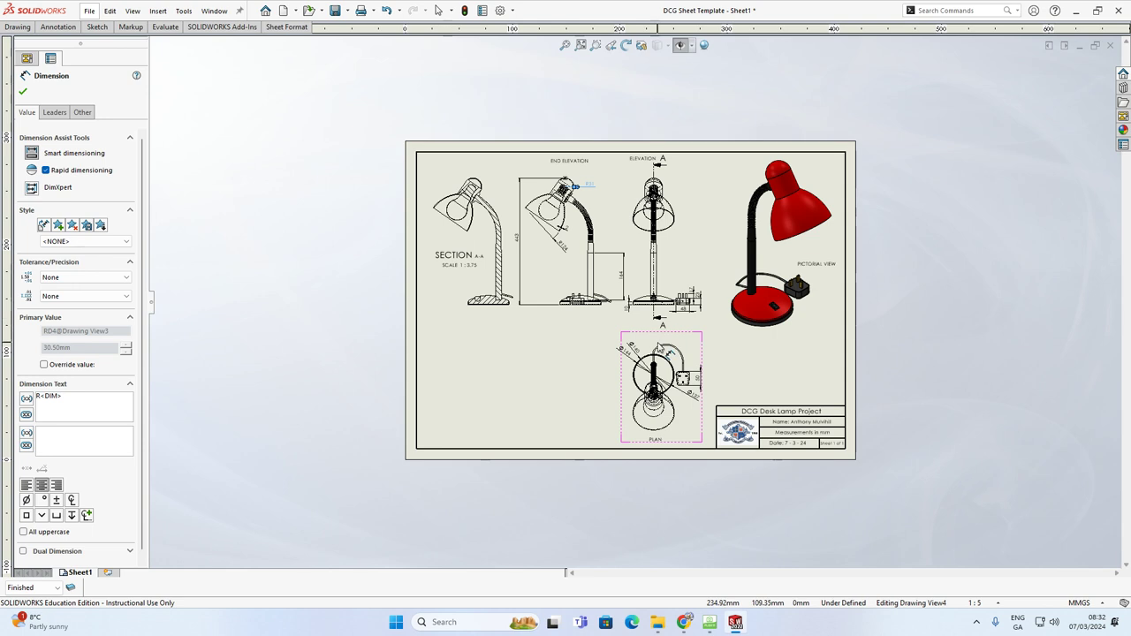
scroll(658, 347, "down", 1)
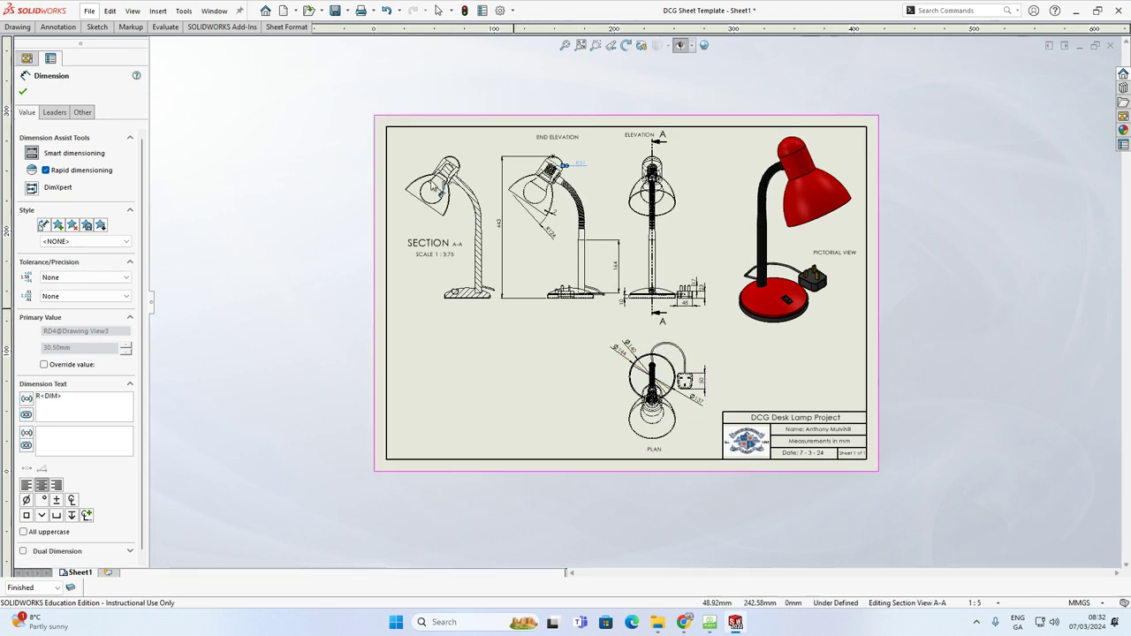
key("Escape")
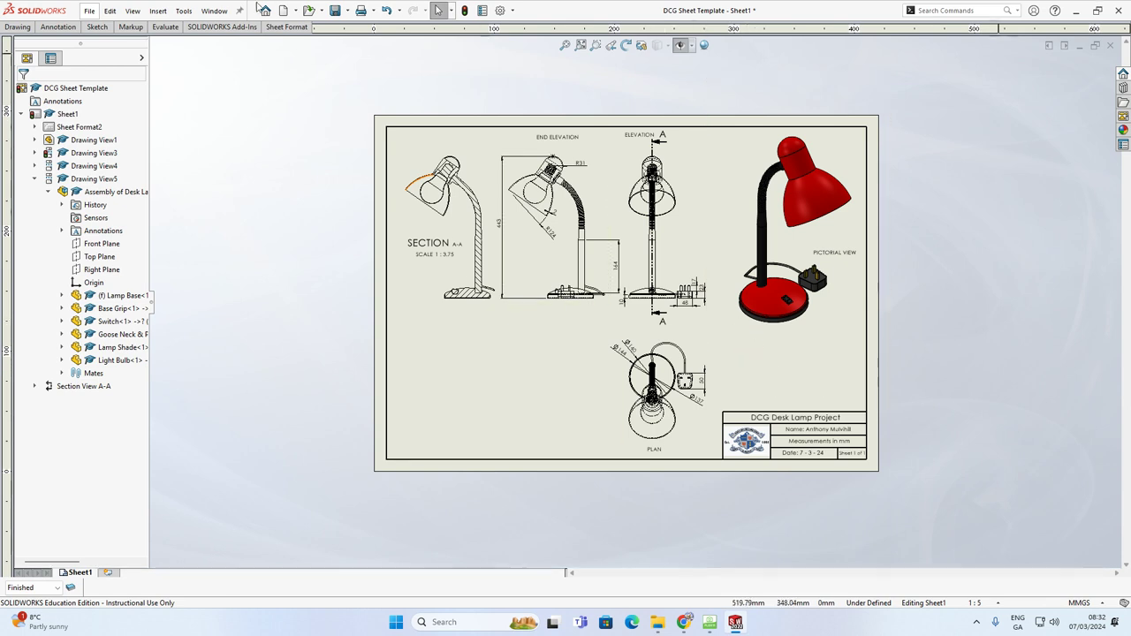
left_click(55, 27)
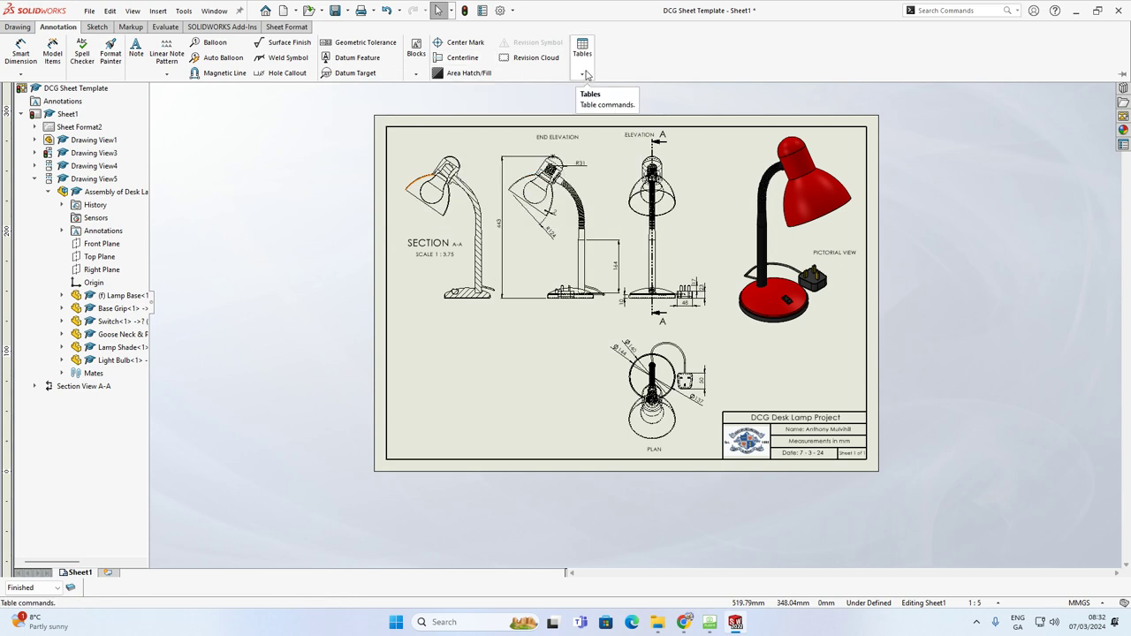
left_click(583, 74)
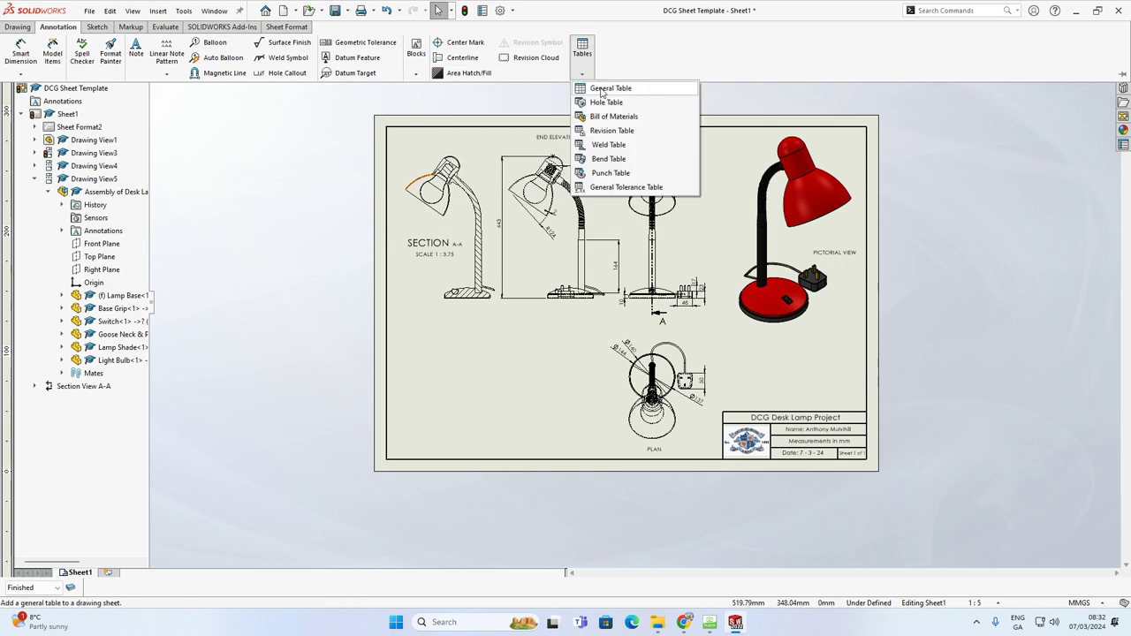
left_click(600, 92)
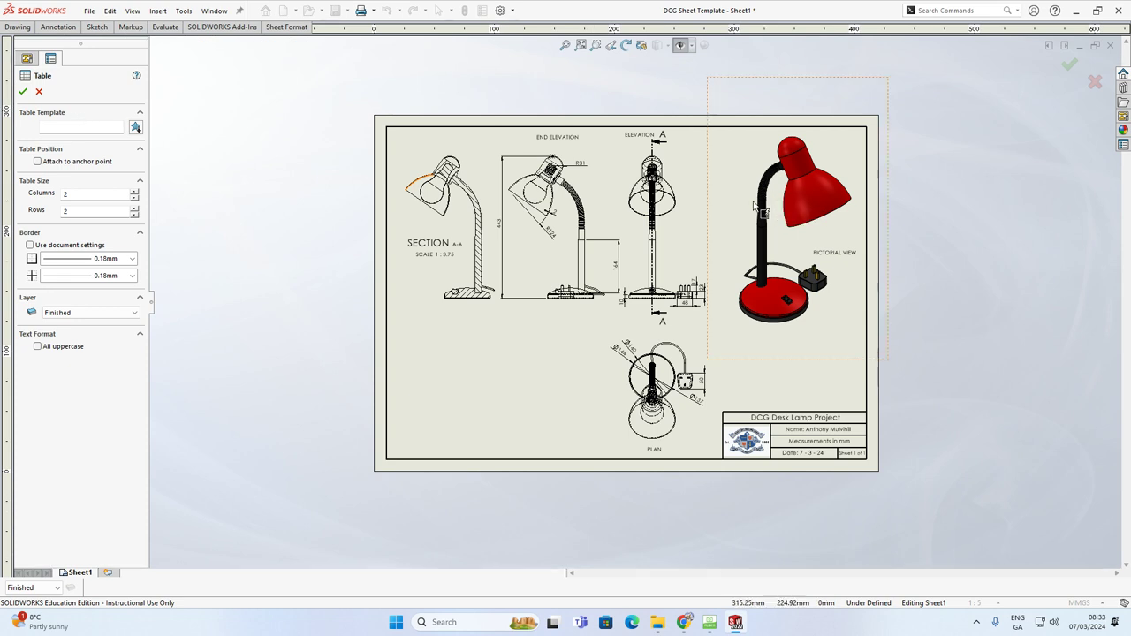
left_click(38, 91)
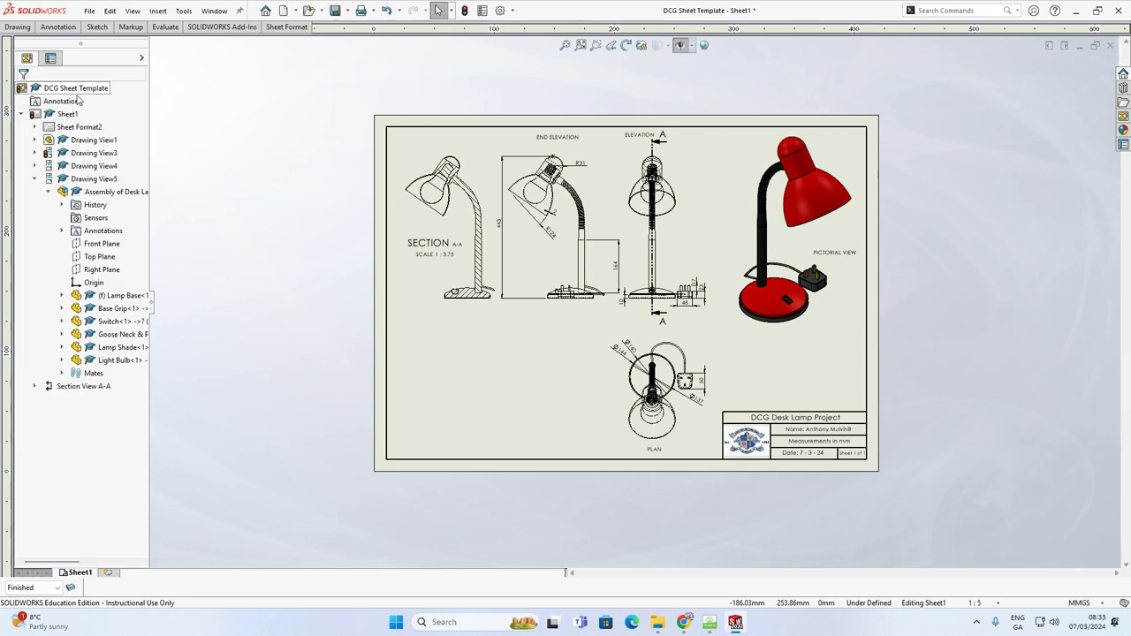
left_click(52, 29)
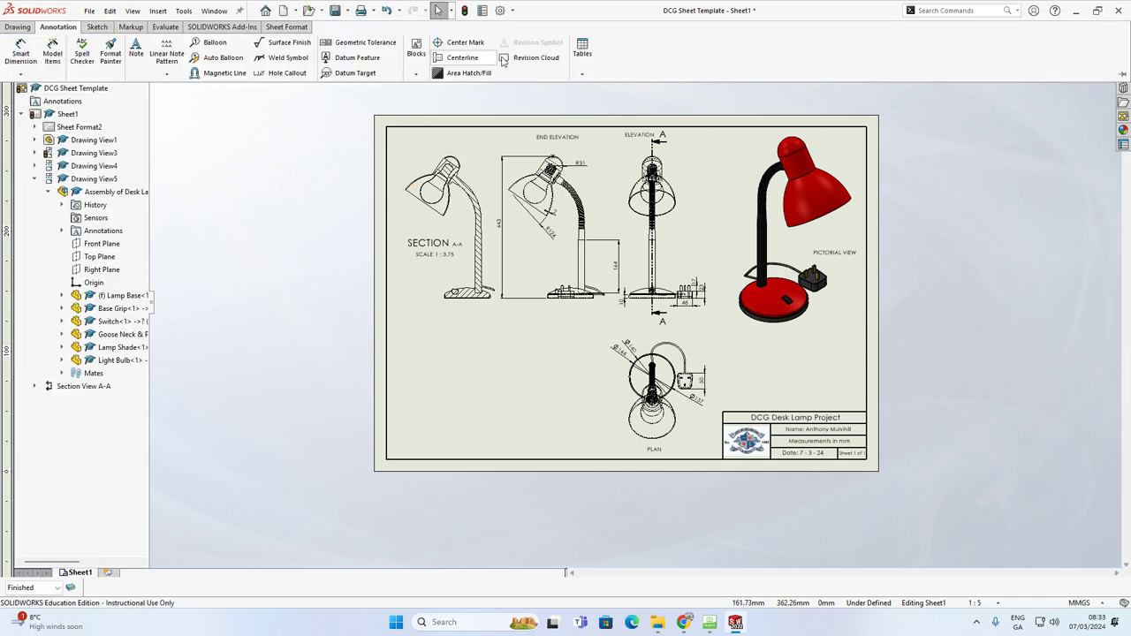
left_click(586, 72)
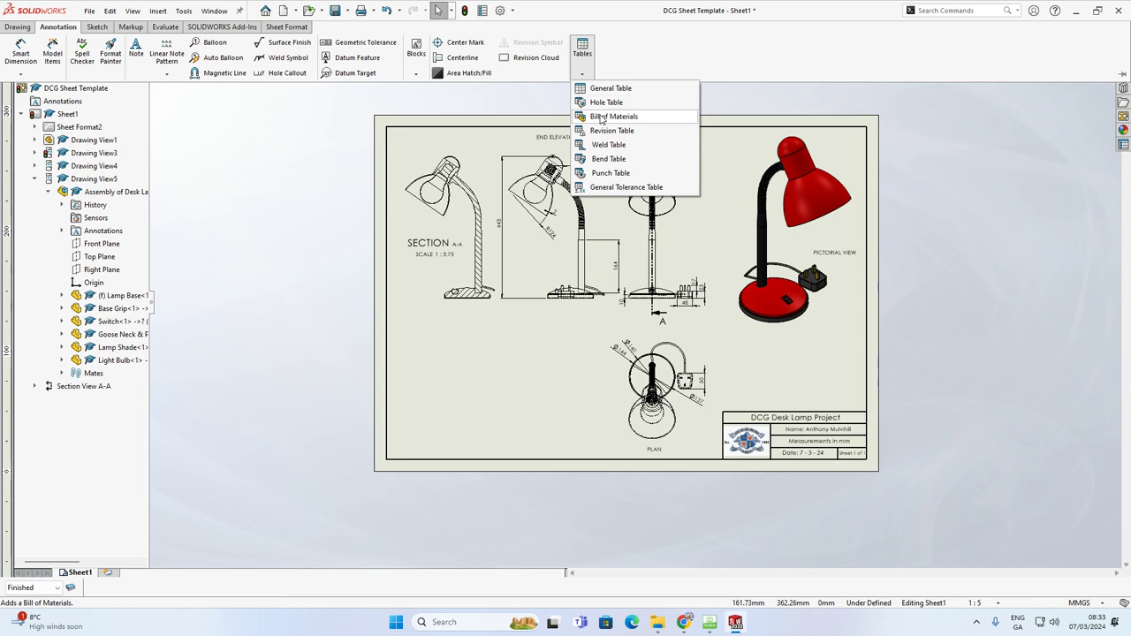
left_click(601, 117)
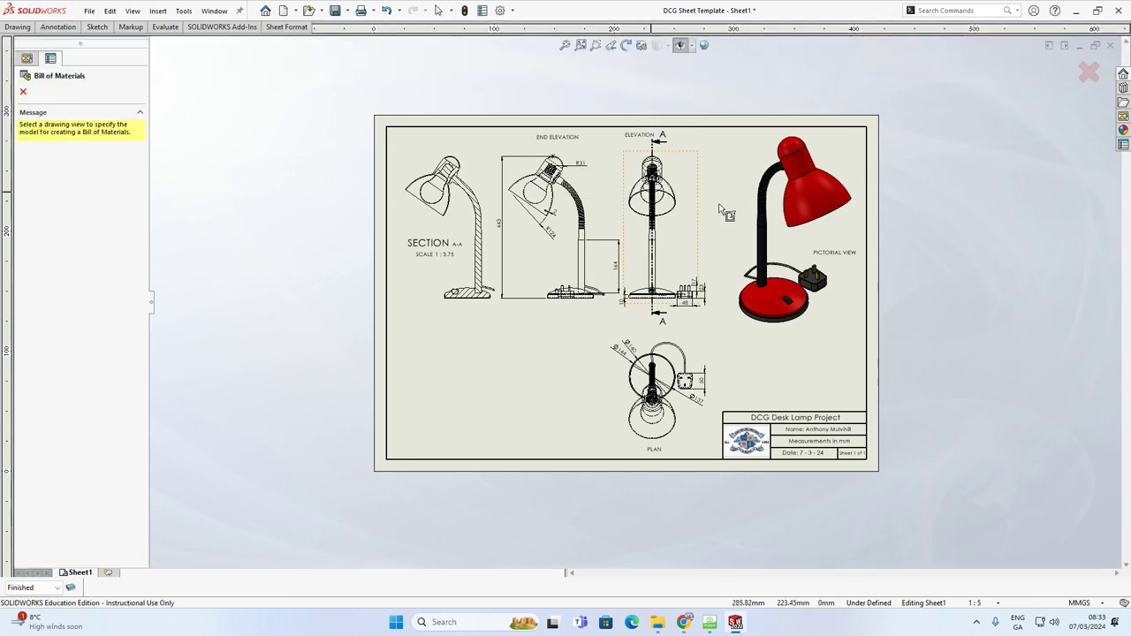
left_click(792, 211)
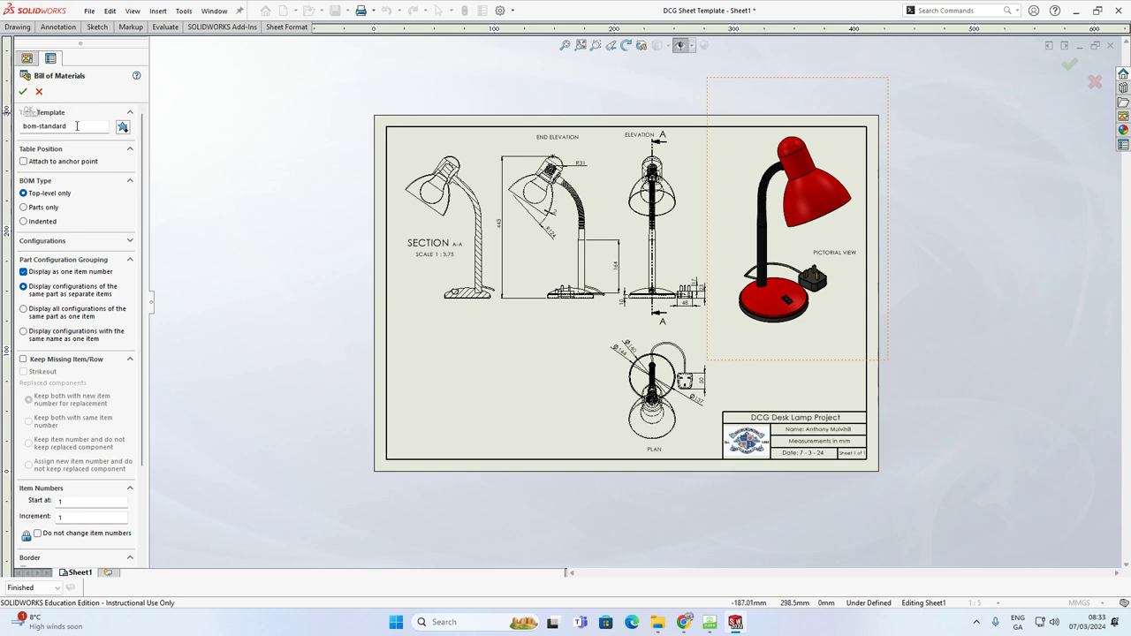
left_click(24, 92)
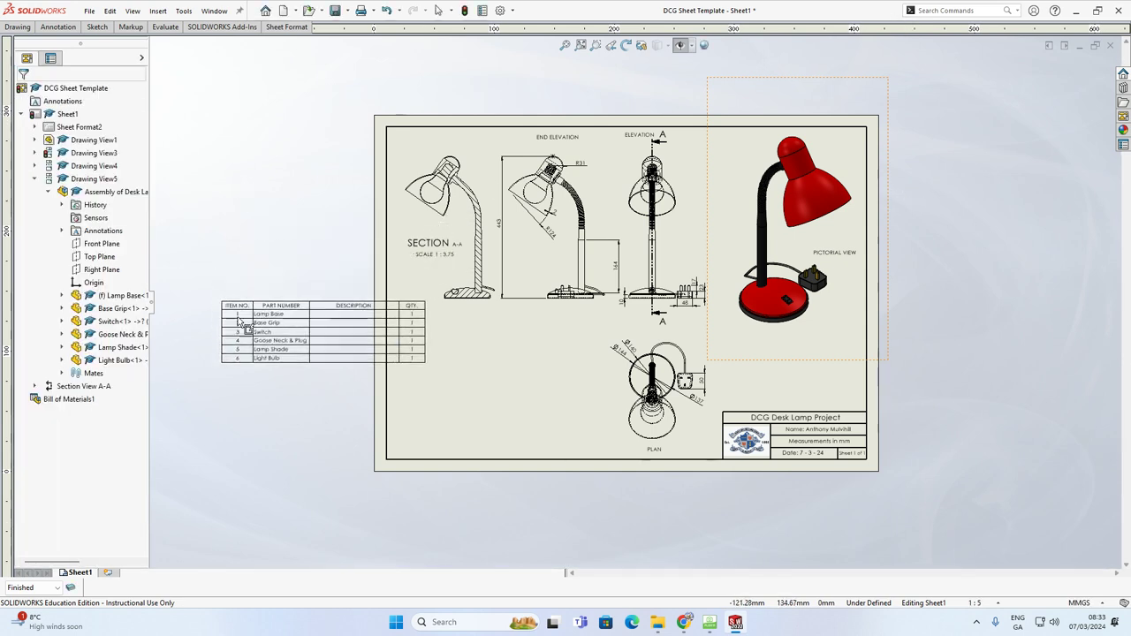
left_click(520, 214)
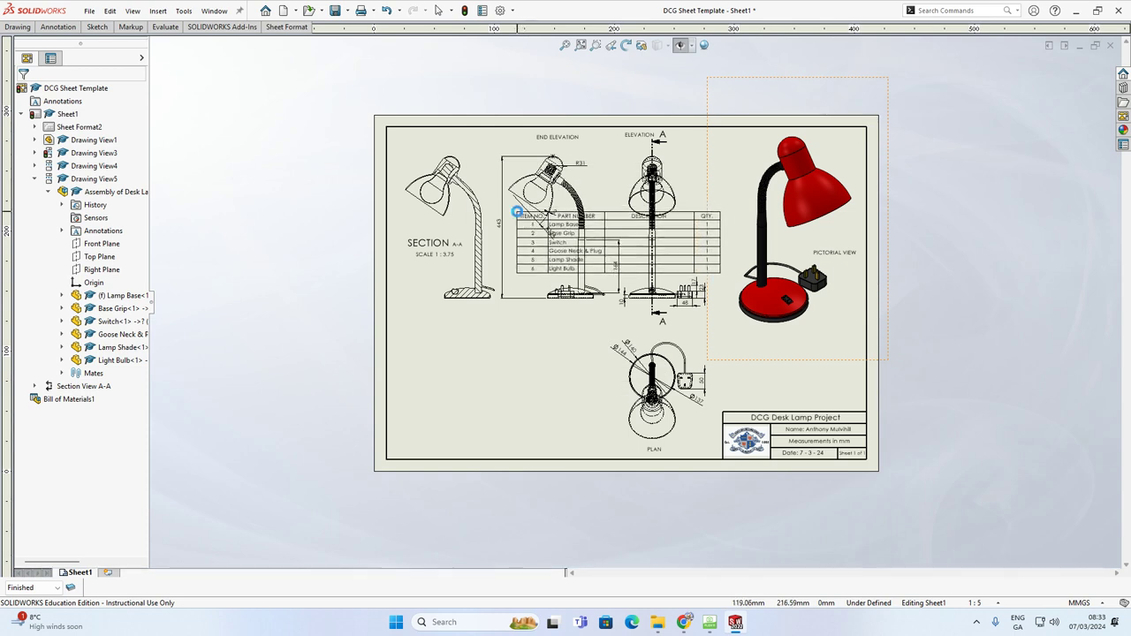
key("Escape")
Insert a top-level-only bill of materials for the pictorial view with the bom-standard template, placing it outside the sheet beside the pictorial view.
left_click(65, 28)
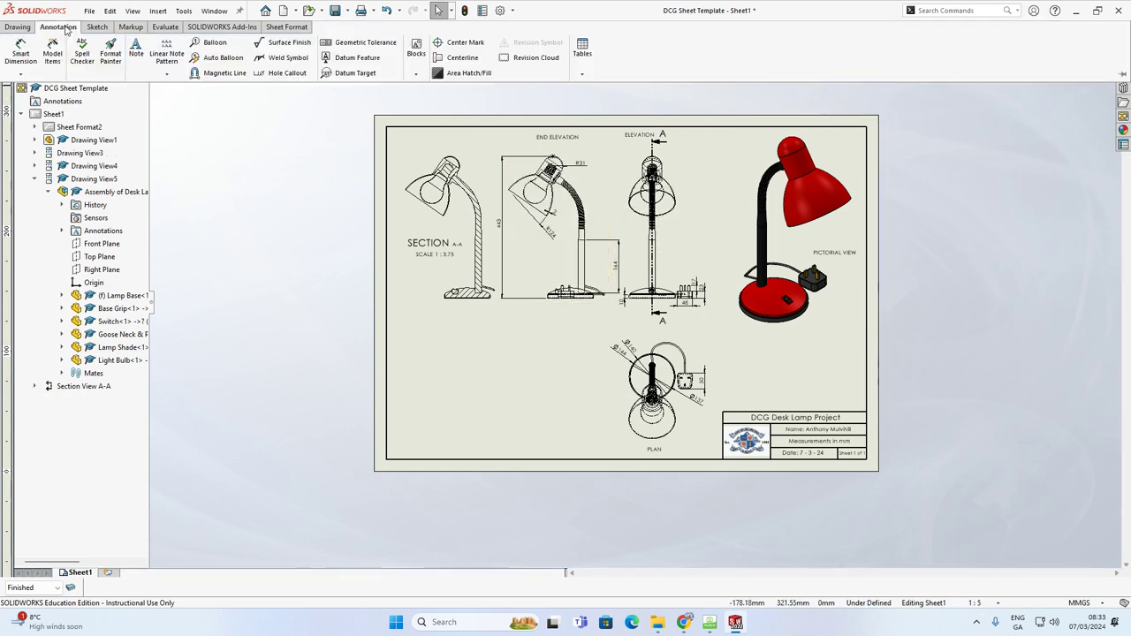
left_click(583, 77)
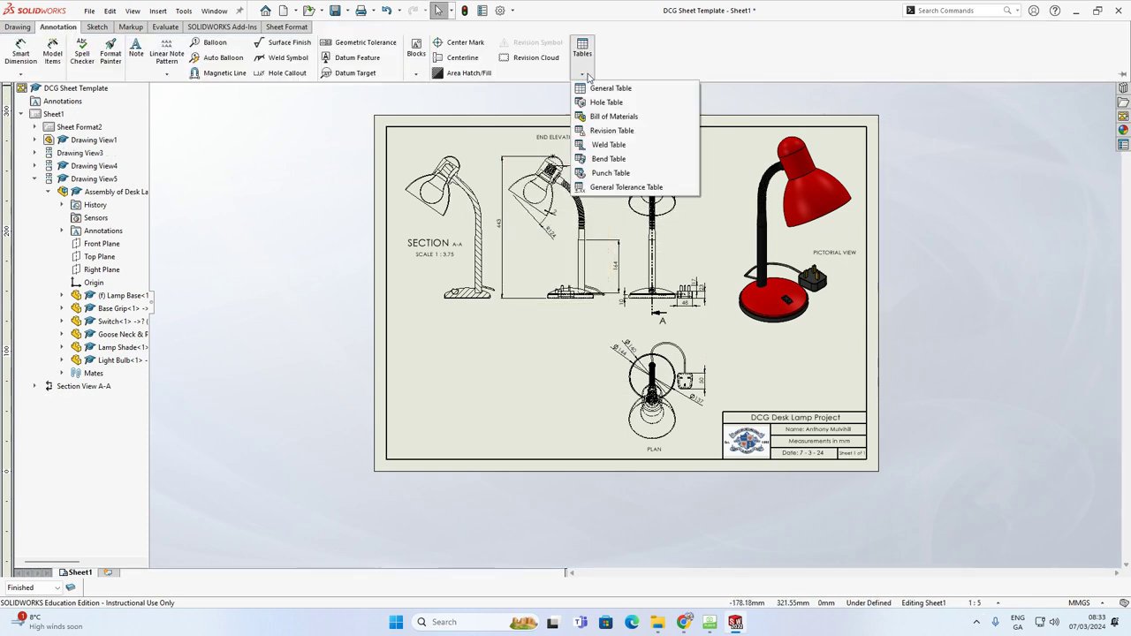
left_click(604, 117)
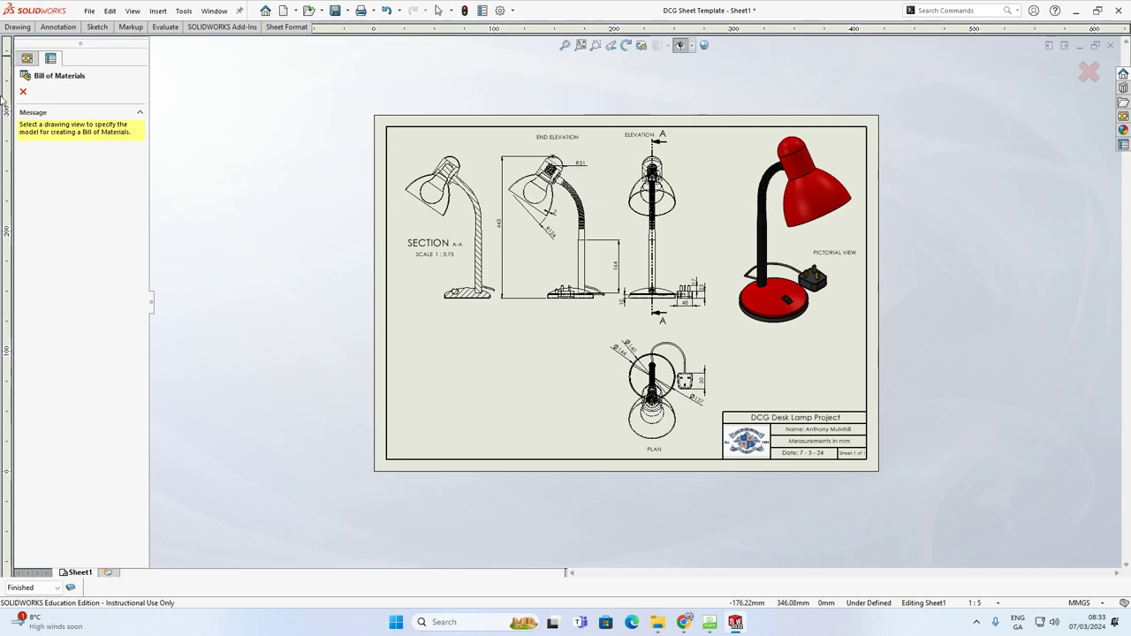
left_click(793, 201)
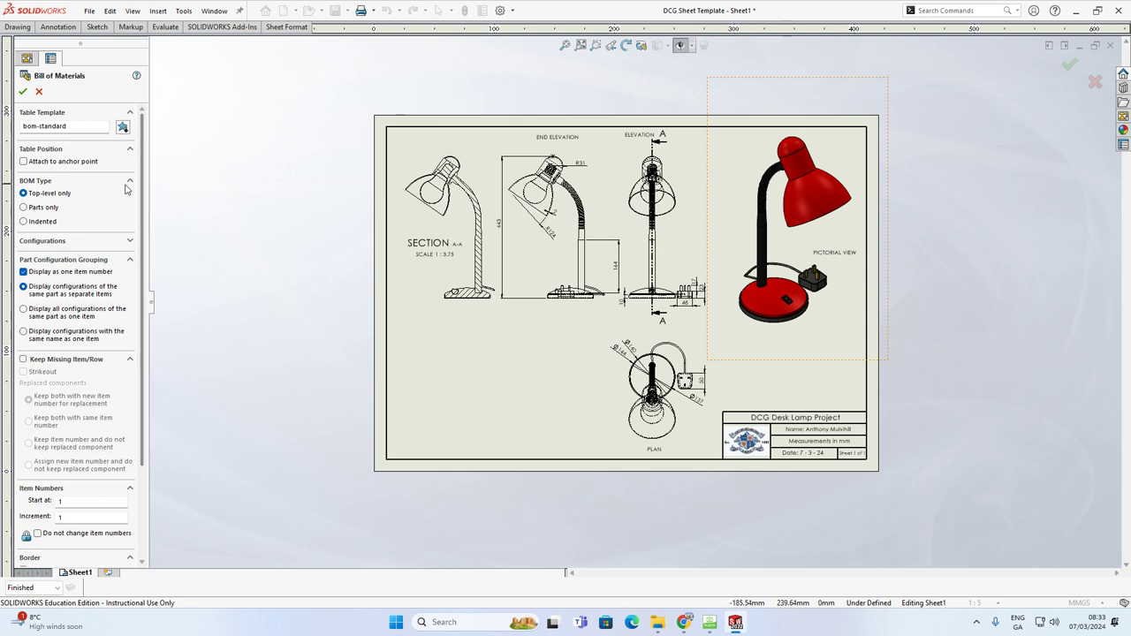
left_click(23, 94)
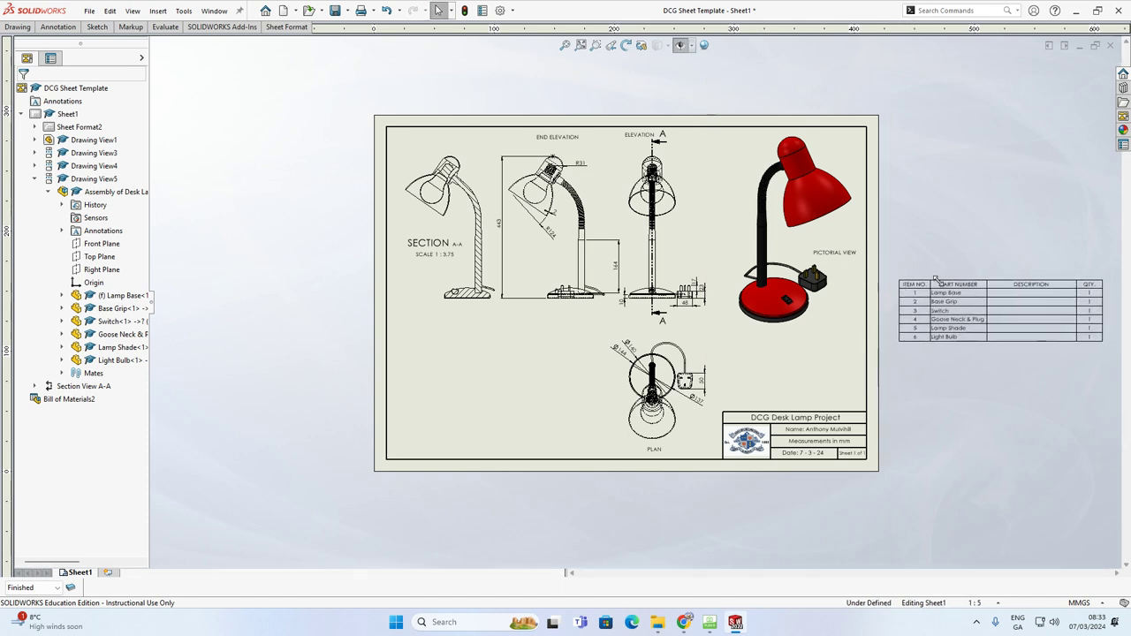
left_click(901, 285)
Delete the empty DESCRIPTION column from the bill of materials.
scroll(936, 292, "up", 3)
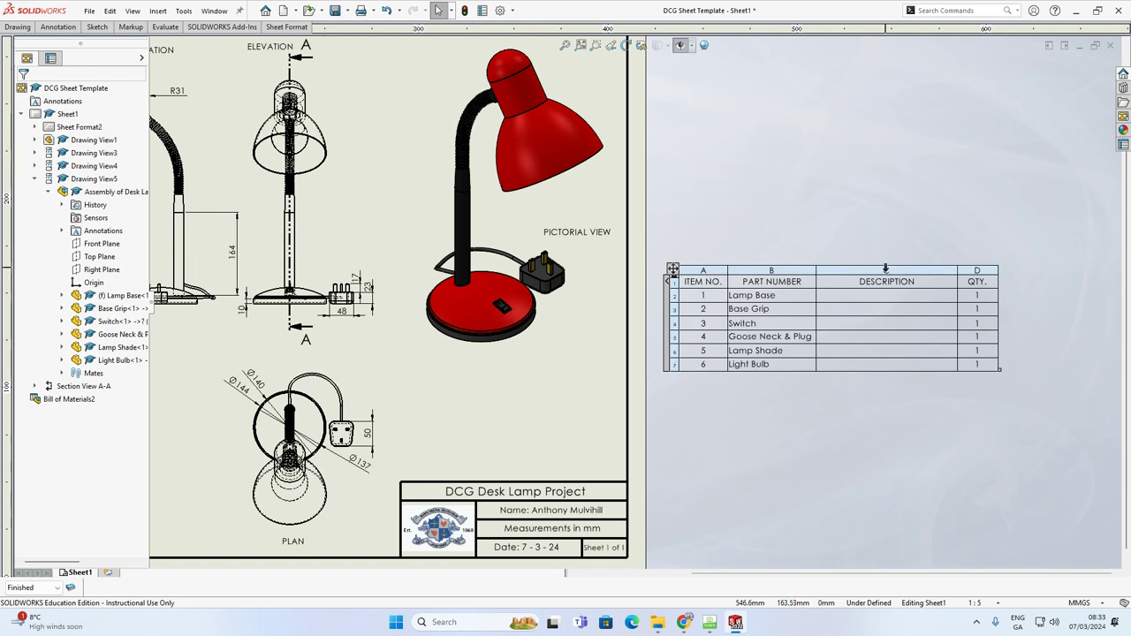
left_click(884, 269)
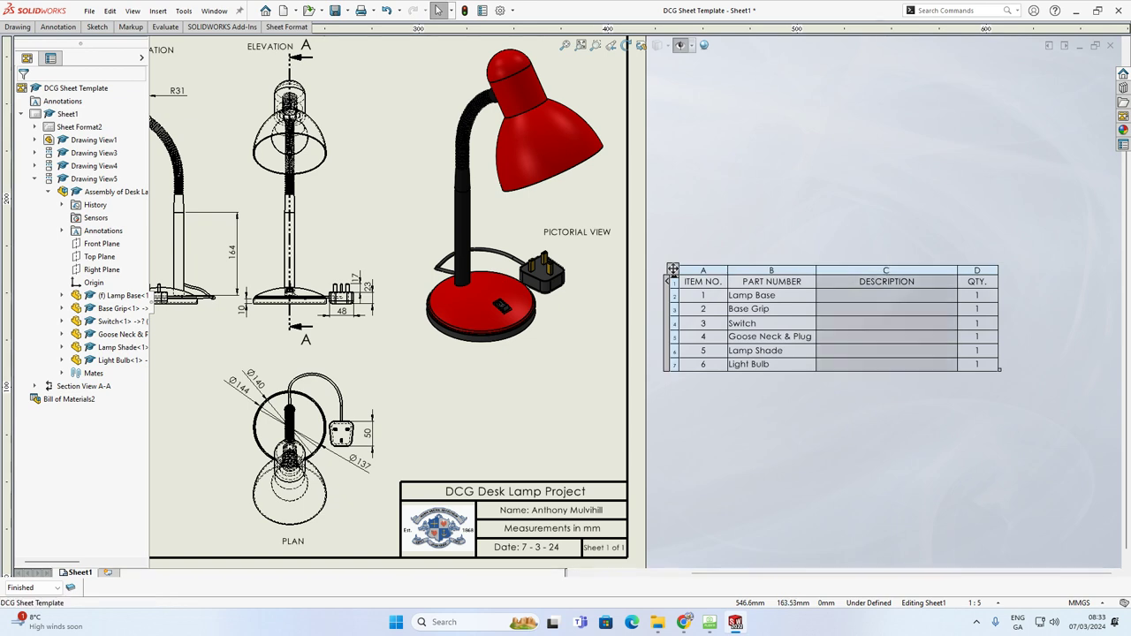
right_click(885, 269)
mouse_move(928, 352)
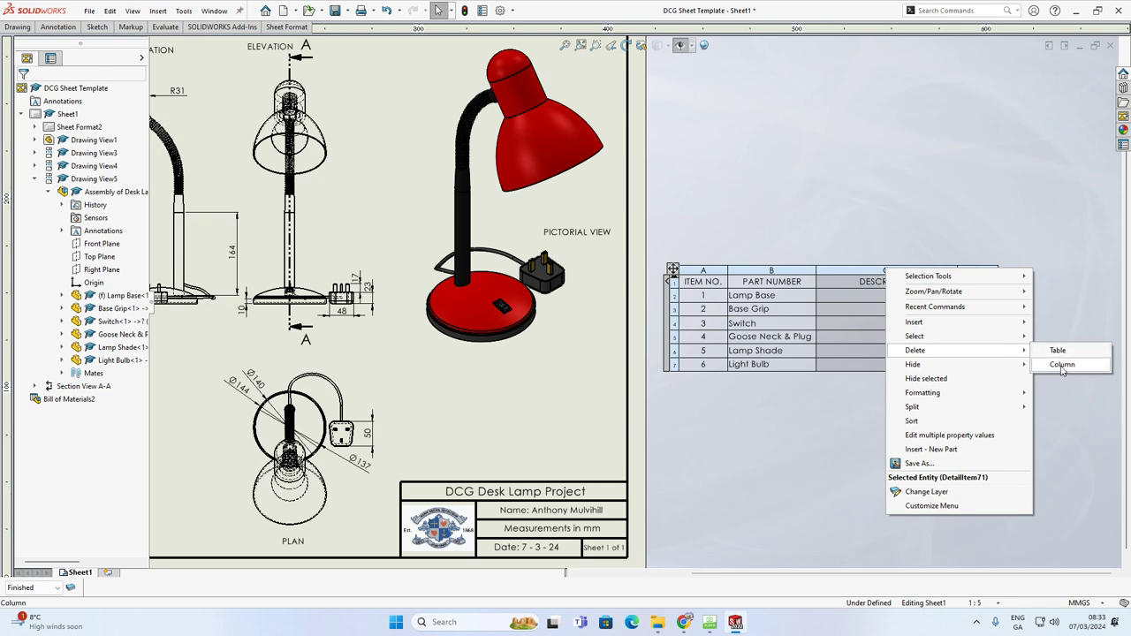
left_click(1061, 365)
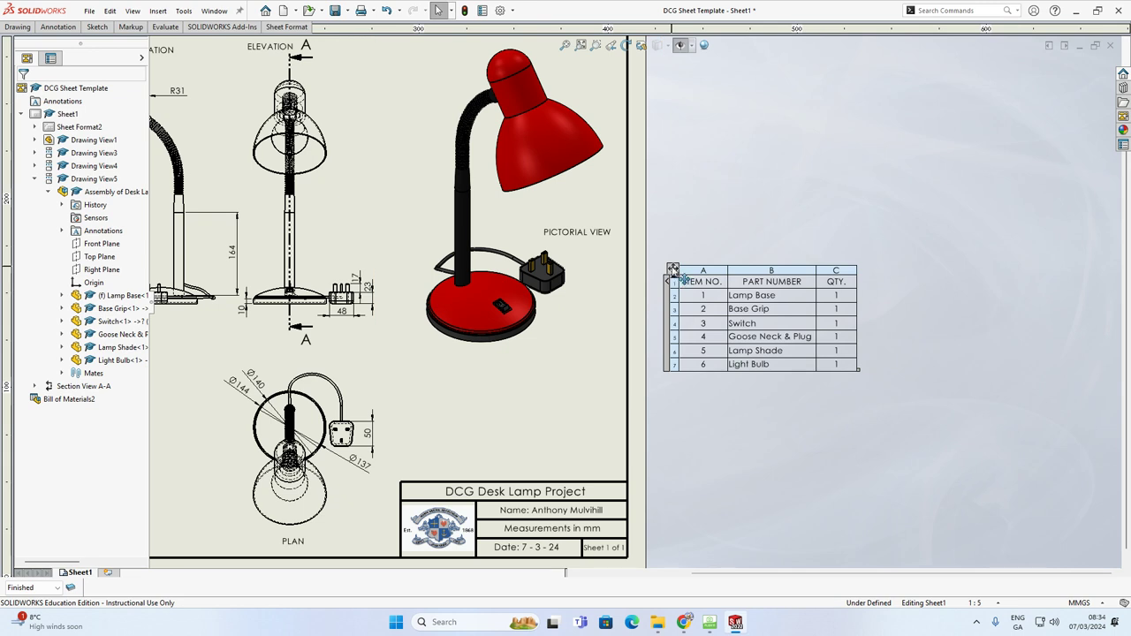
Move the bill of materials onto the sheet, between the pictorial view and the title block.
left_click_drag(672, 269, 415, 360)
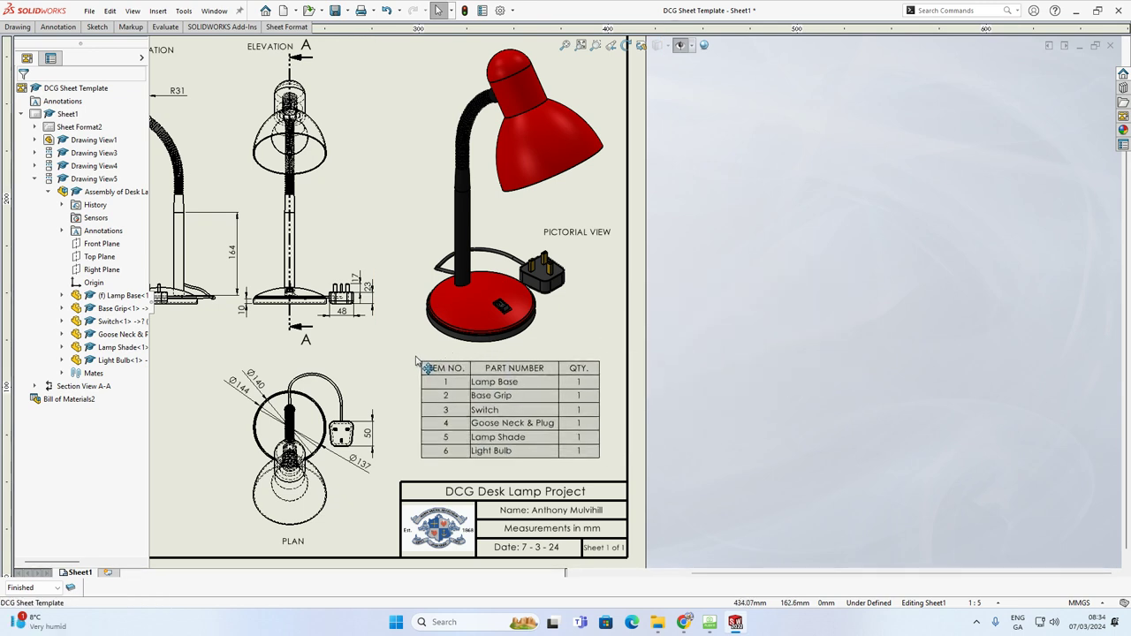
left_click(416, 360)
left_click(838, 333)
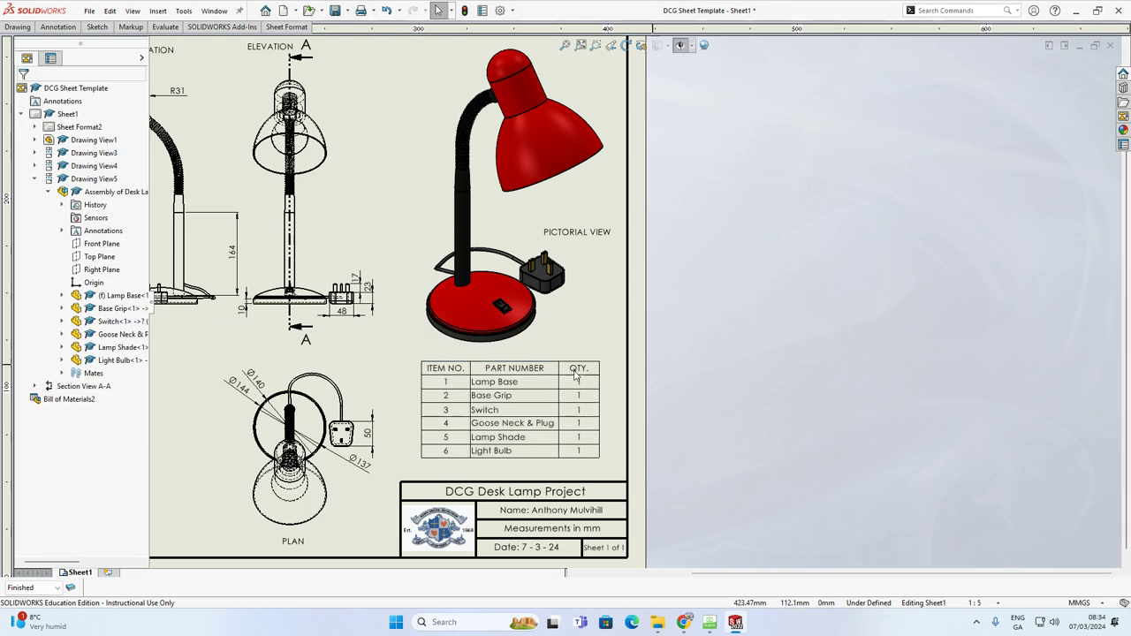
Center-align the text in the PART NUMBER column of the bill of materials.
left_click(484, 390)
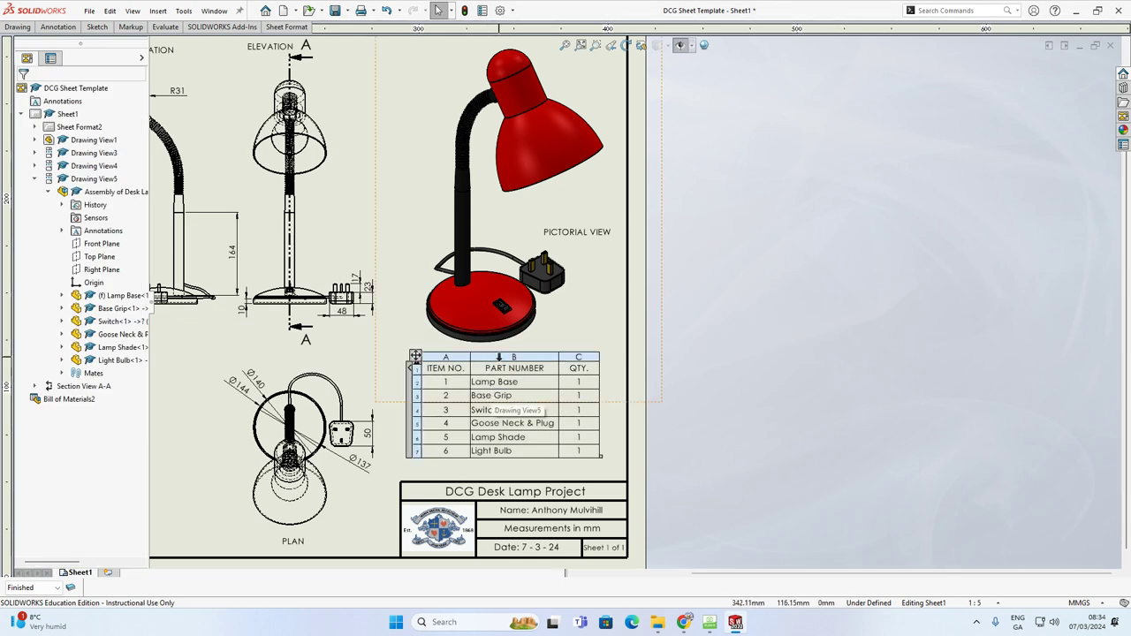
left_click(498, 360)
left_click(466, 342)
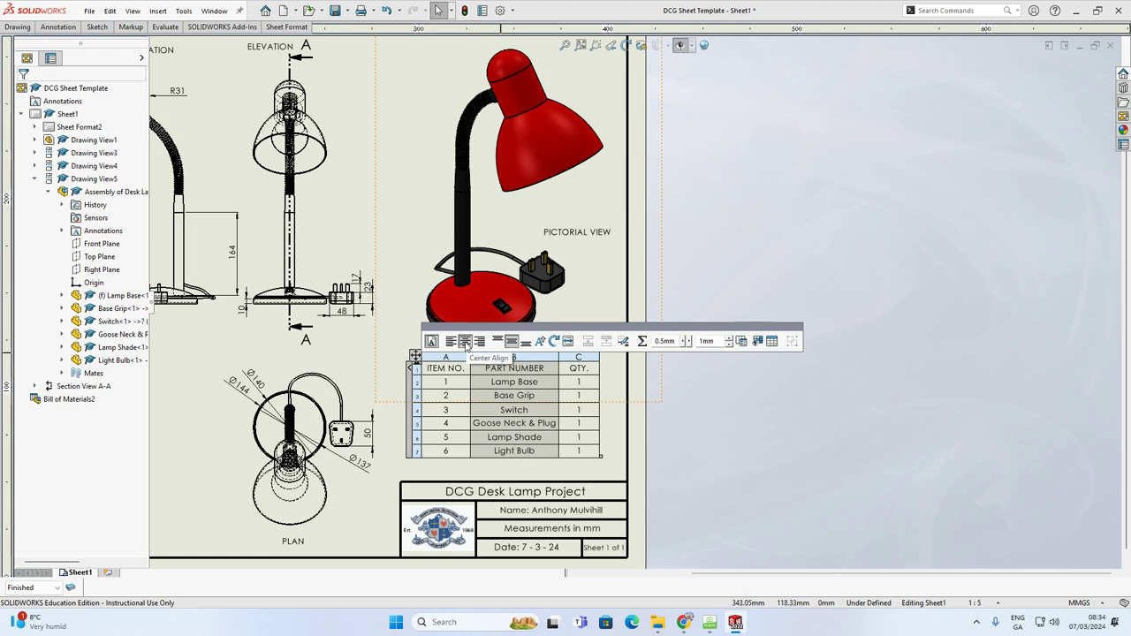
key("Escape")
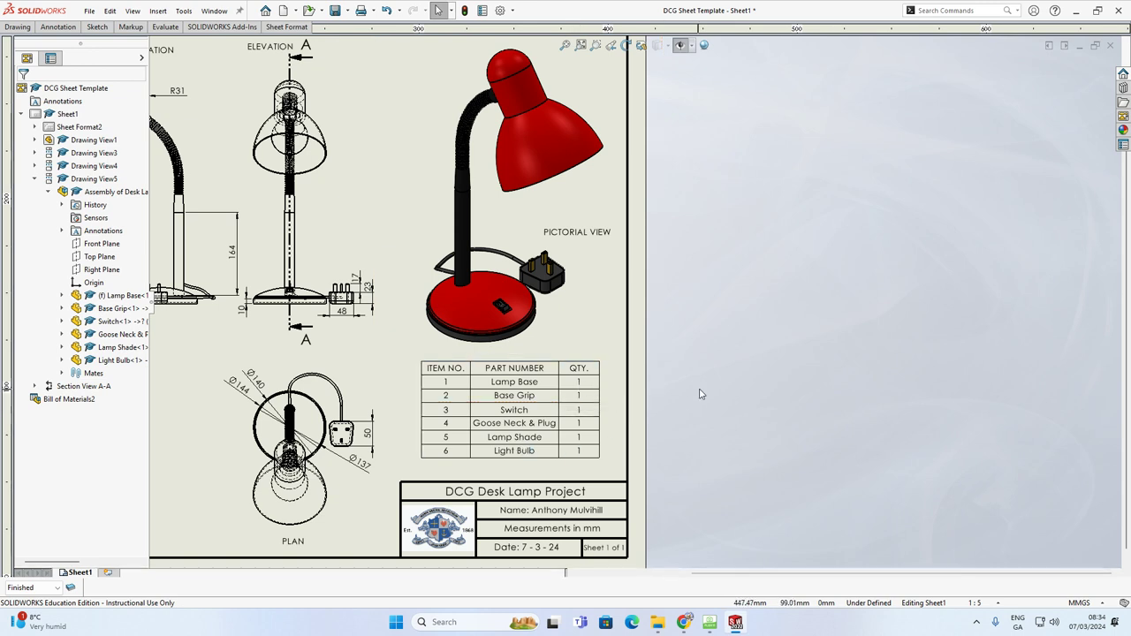
key("f")
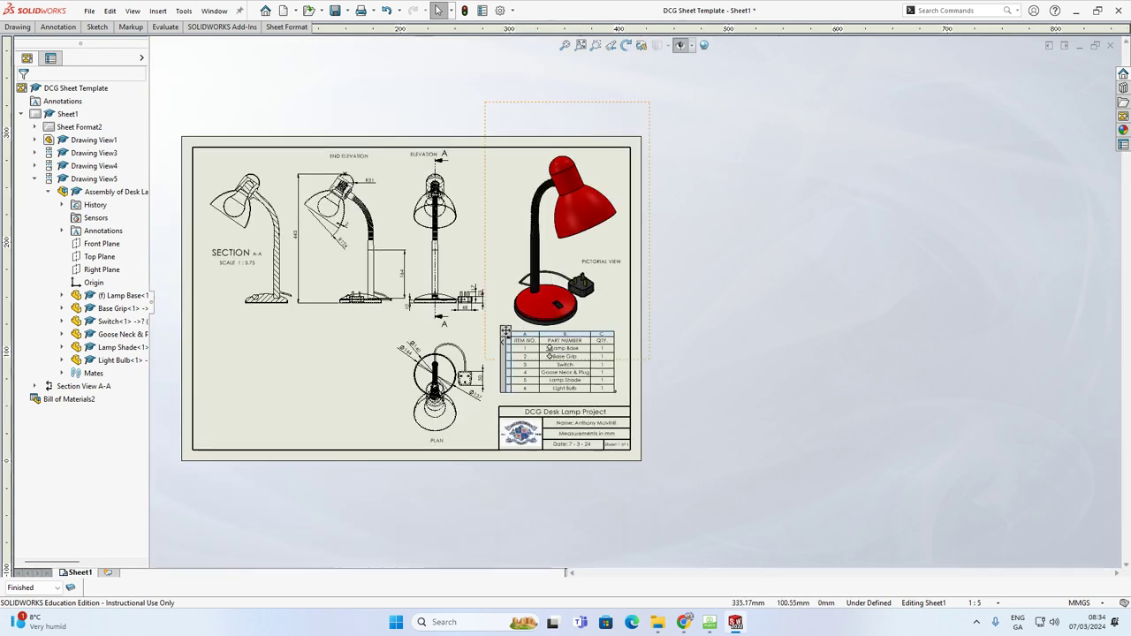
left_click(506, 334)
left_click(772, 303)
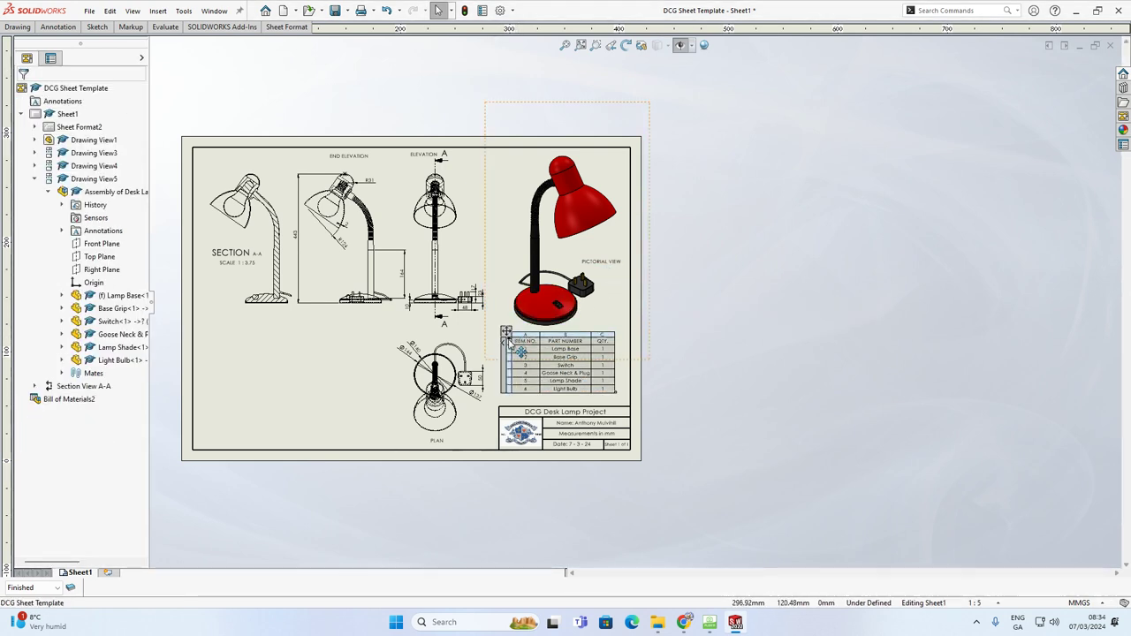
Reposition the bill of materials so it sits slightly lower between the pictorial view and the title block.
mouse_move(507, 333)
left_mouse_down()
mouse_move(509, 351)
mouse_move(504, 330)
left_mouse_up()
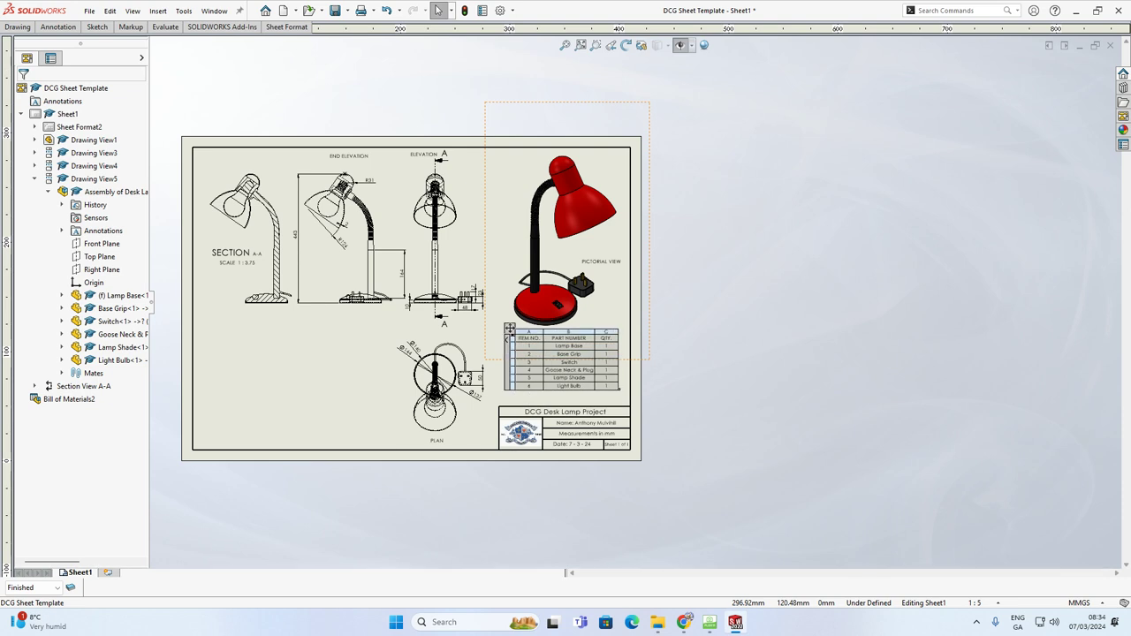
scroll(607, 361, "down", 6)
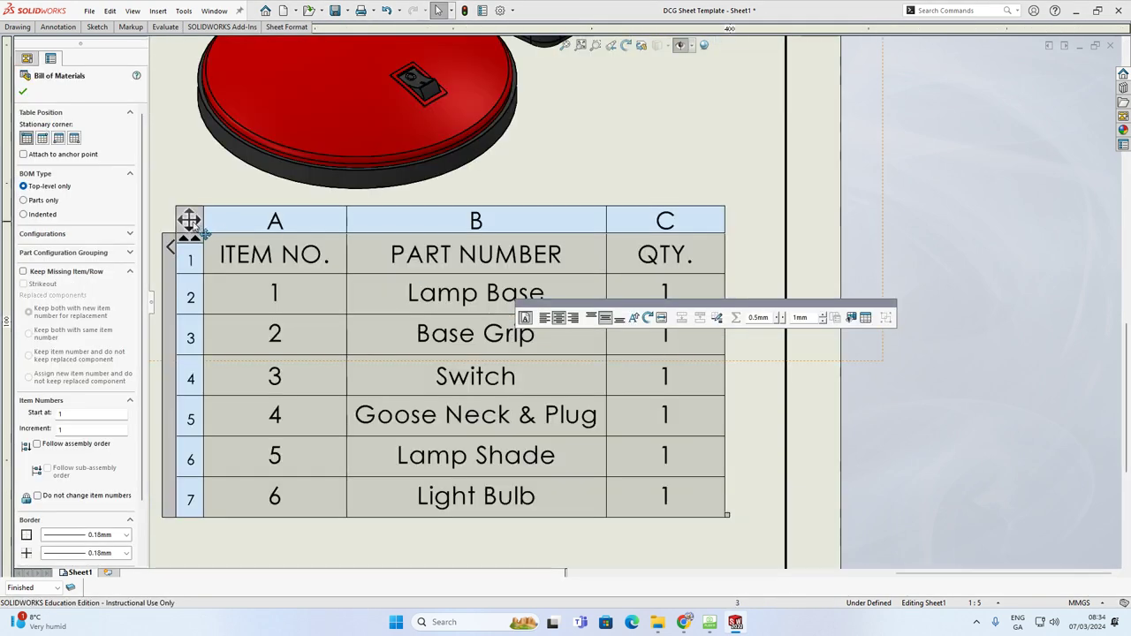
left_click_drag(191, 232, 196, 275)
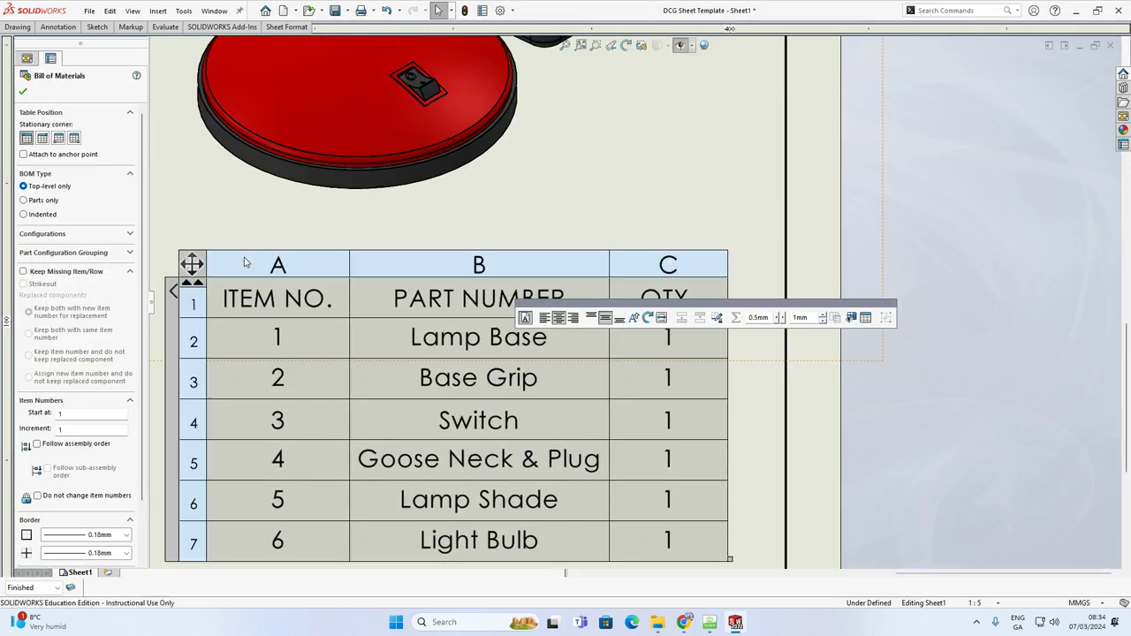
left_click(919, 184)
scroll(450, 180, "up", 6)
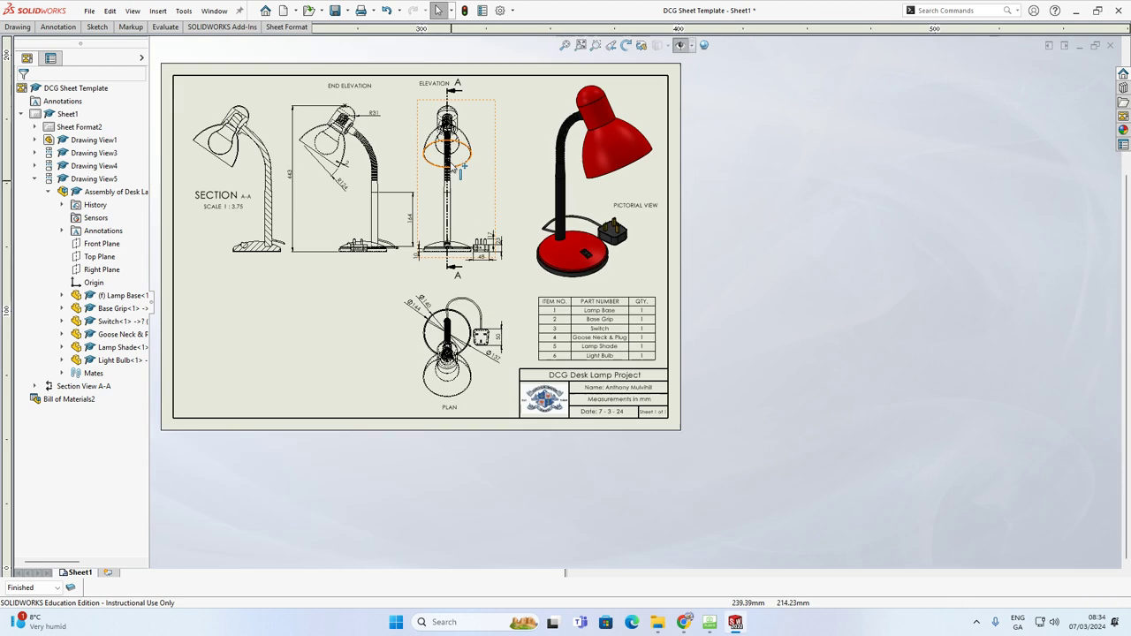
Add the note "BILL OF MATERIALS" as a heading centered above the bill of materials table.
left_click(57, 27)
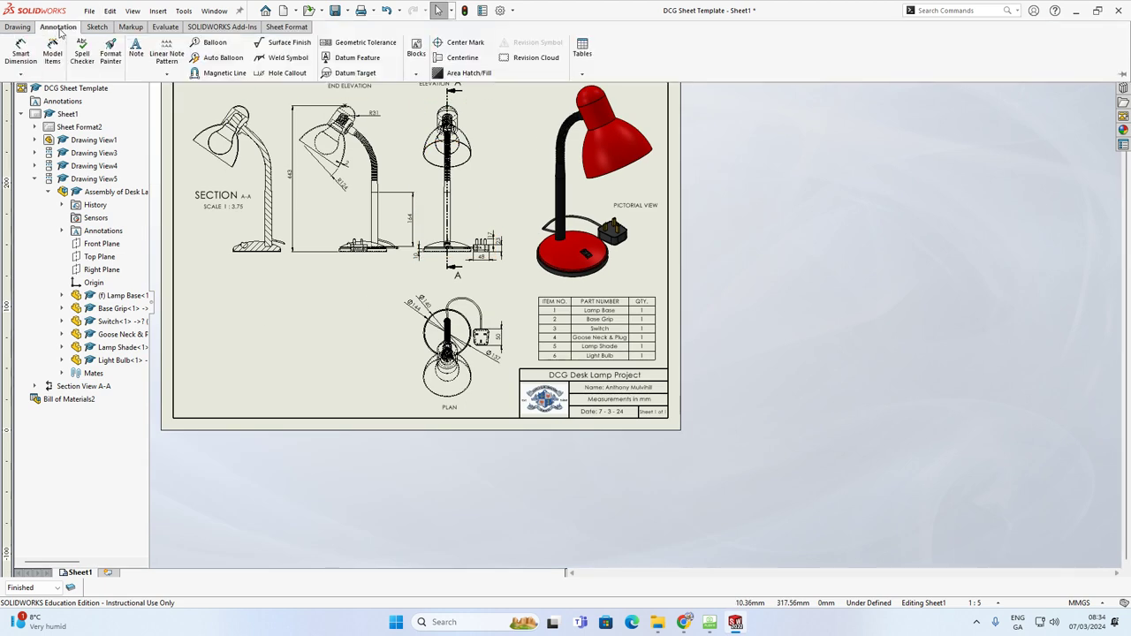
left_click(135, 44)
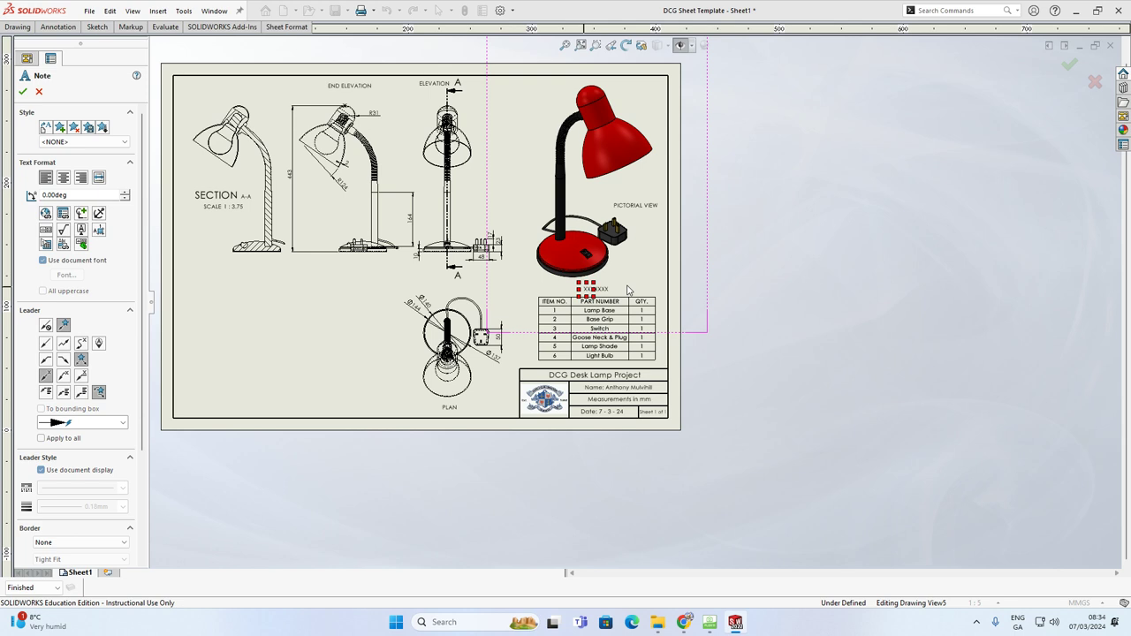
left_click(585, 290)
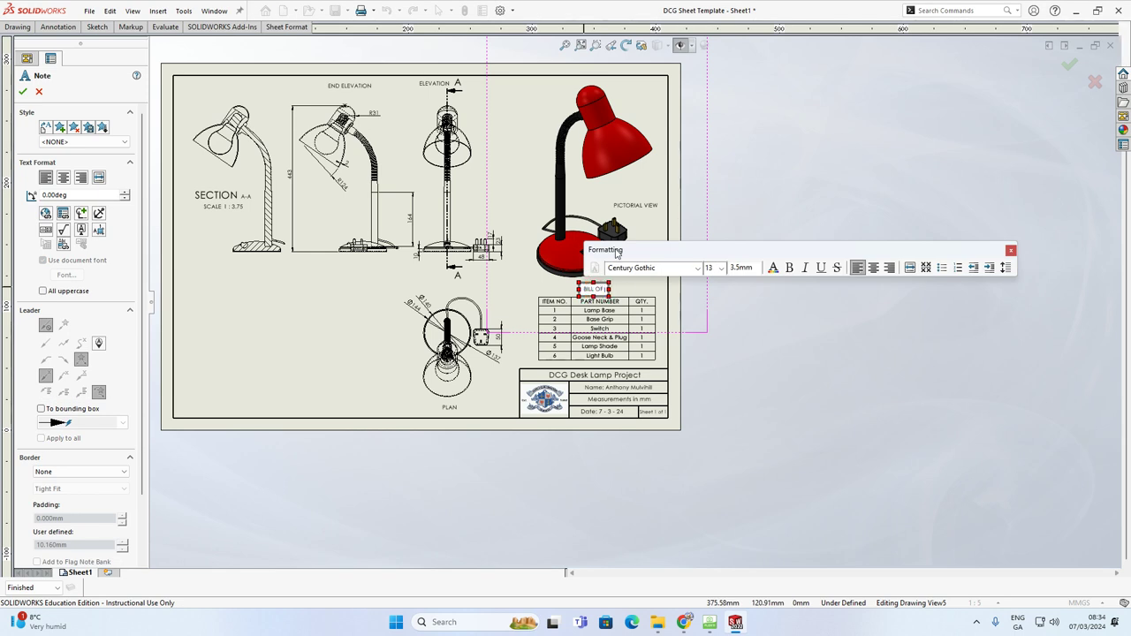
type("BILL OF MATERIALS")
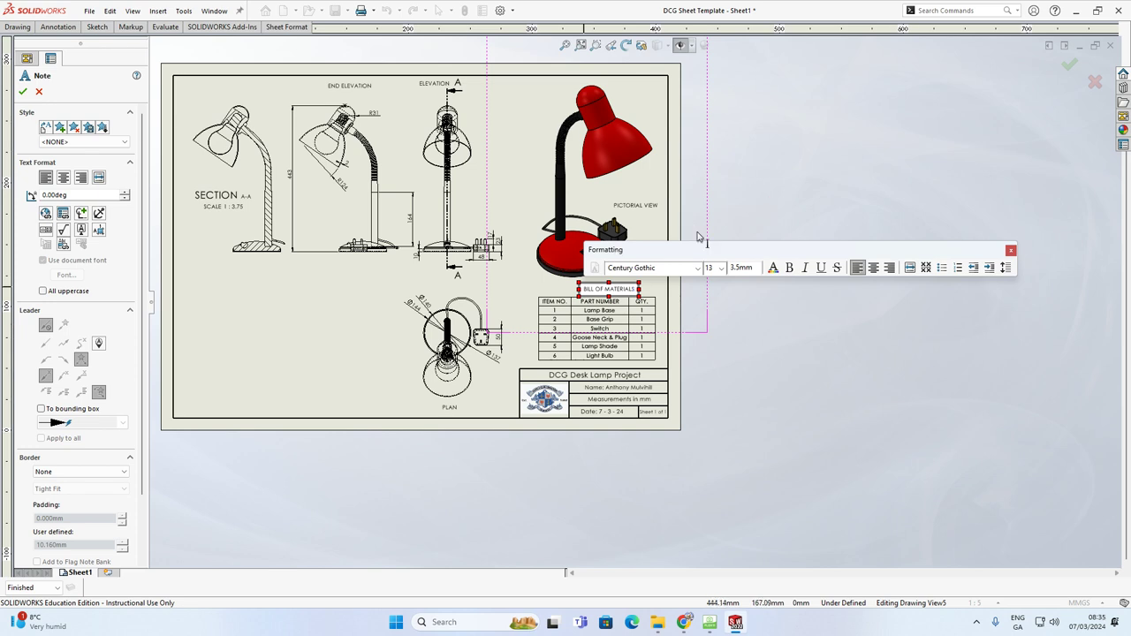
key("Escape")
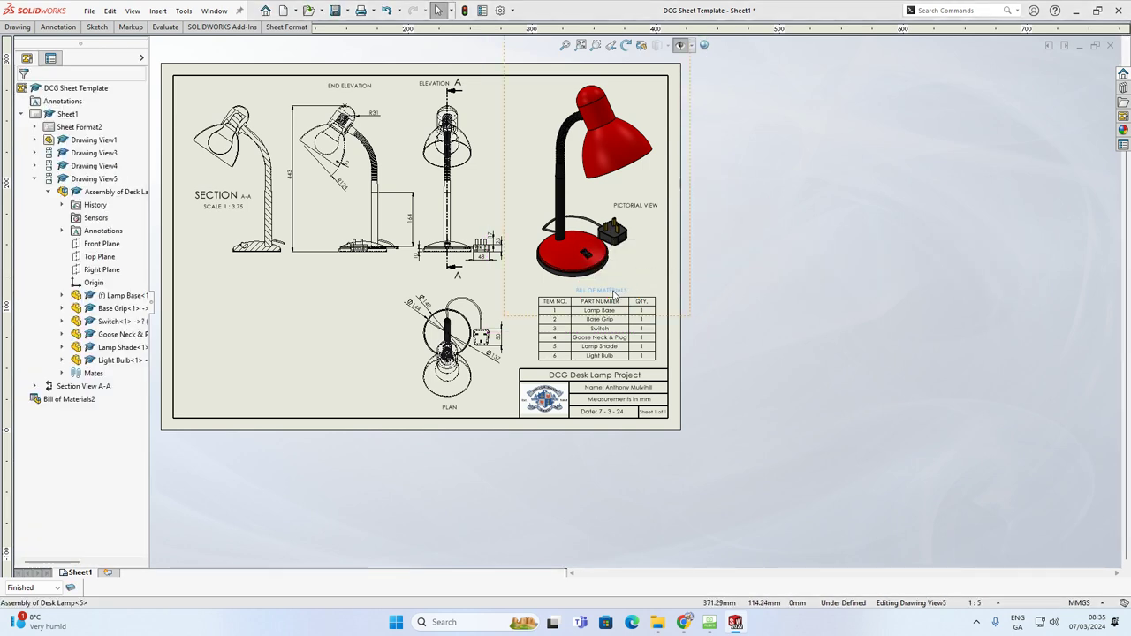
left_click(612, 295)
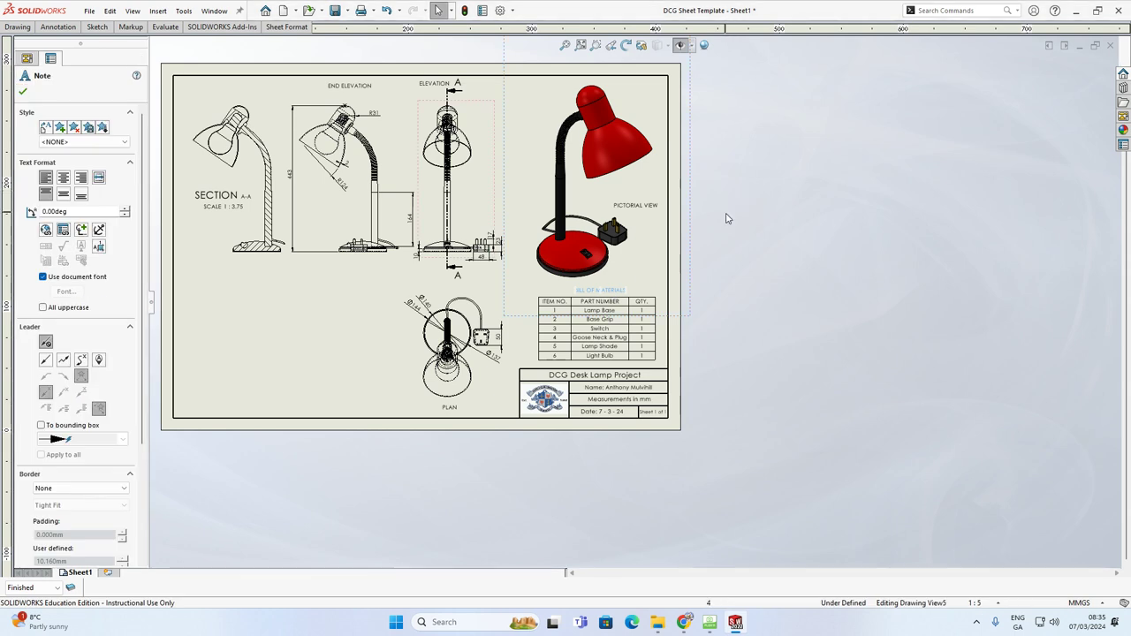
scroll(672, 288, "up", 3)
scroll(693, 264, "down", 1)
key("Escape")
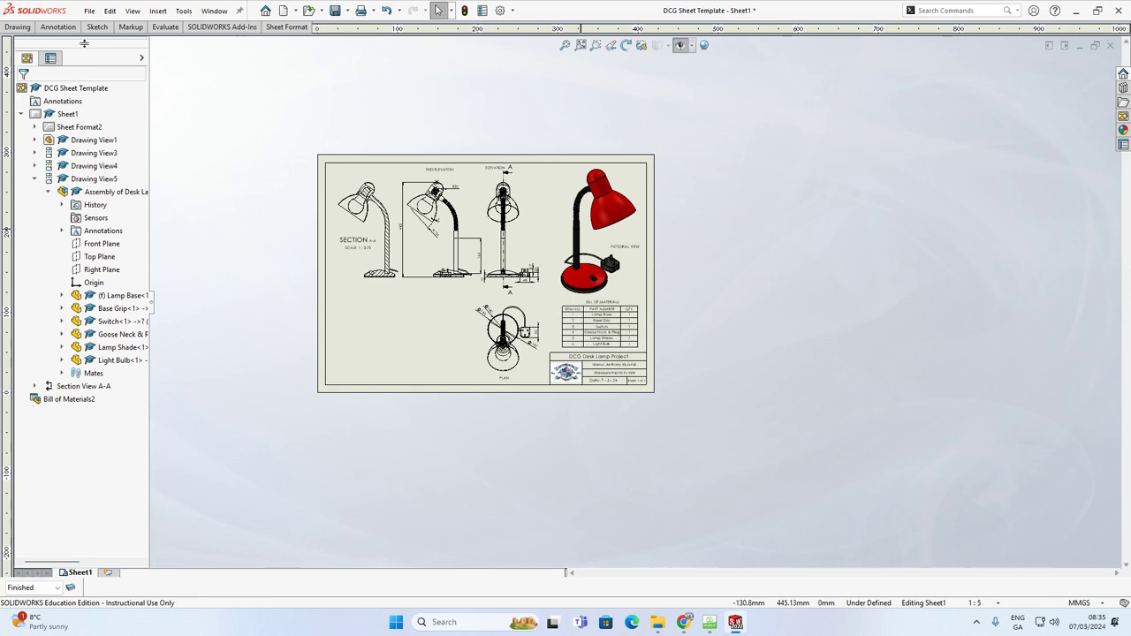
Add circular item-number balloons to the goose neck and the switch in the pictorial view.
left_click(58, 27)
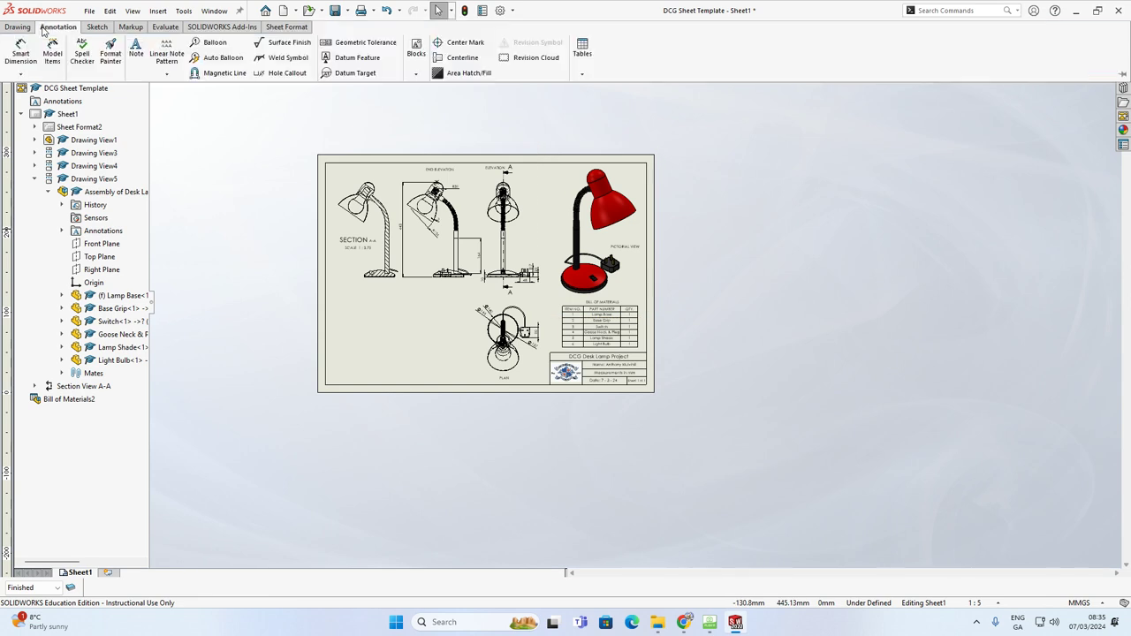
left_click(18, 28)
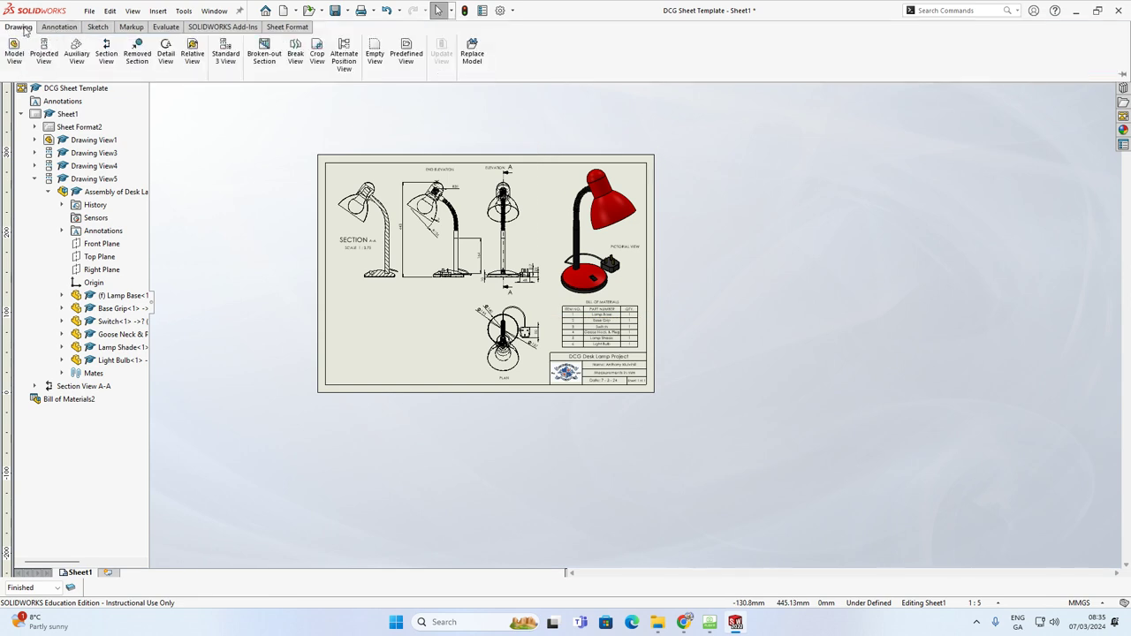
left_click(56, 29)
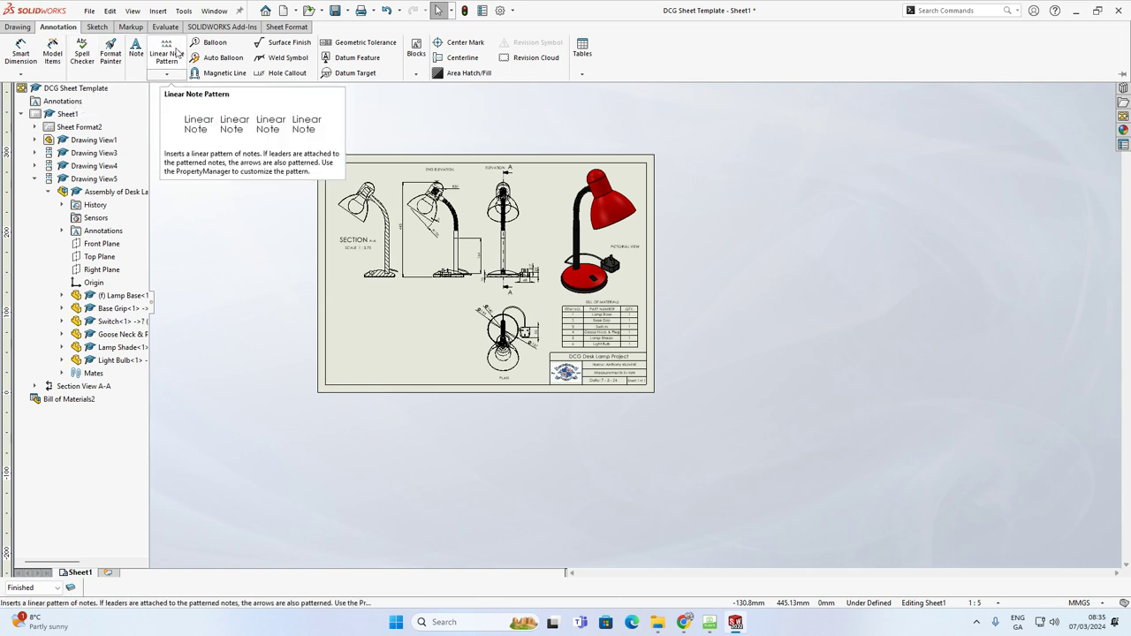
left_click(215, 43)
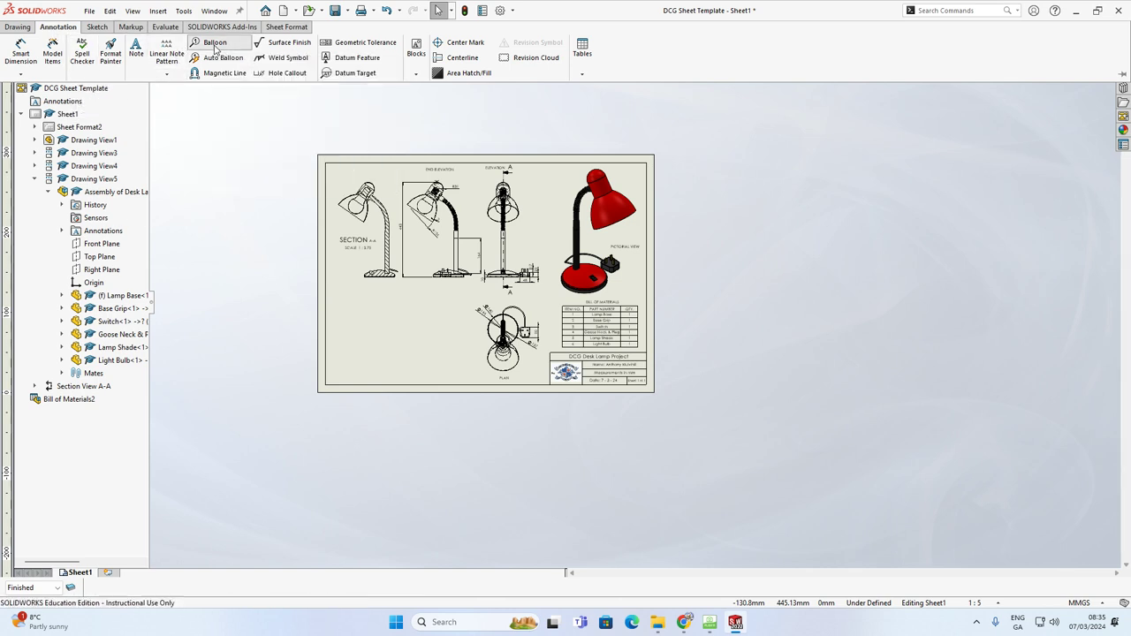
scroll(676, 222, "down", 4)
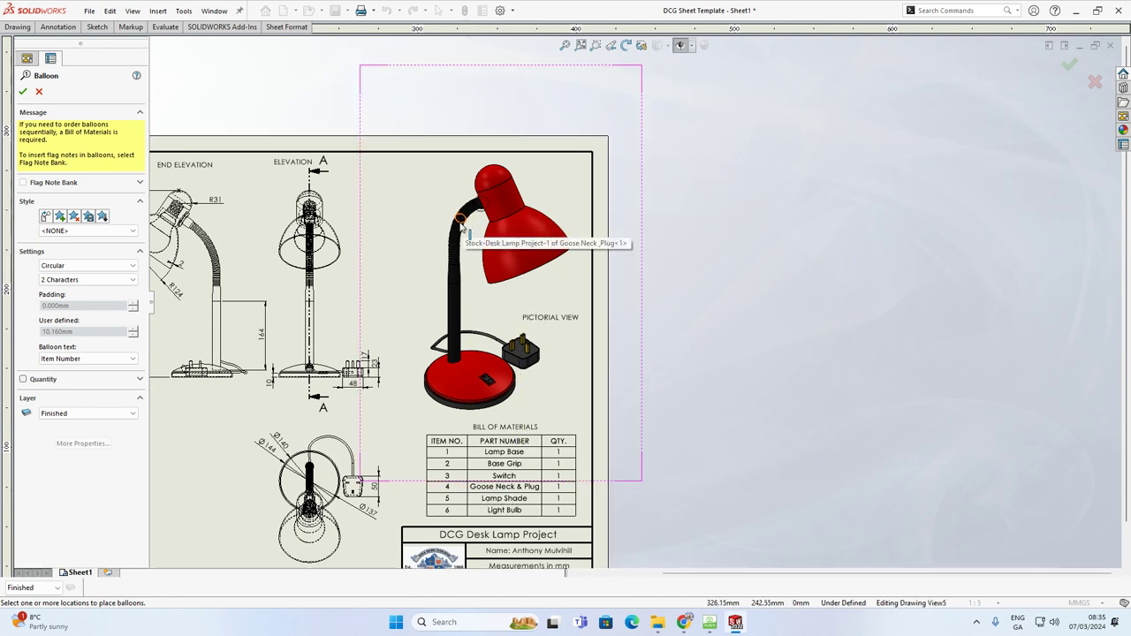
left_click(407, 203)
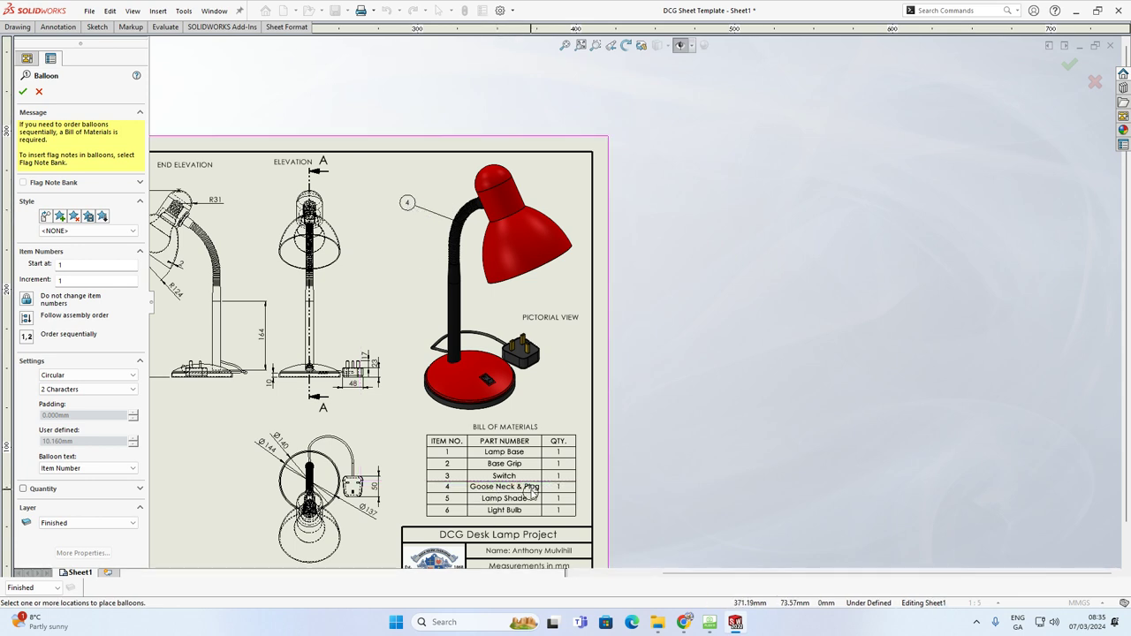
scroll(495, 389, "down", 5)
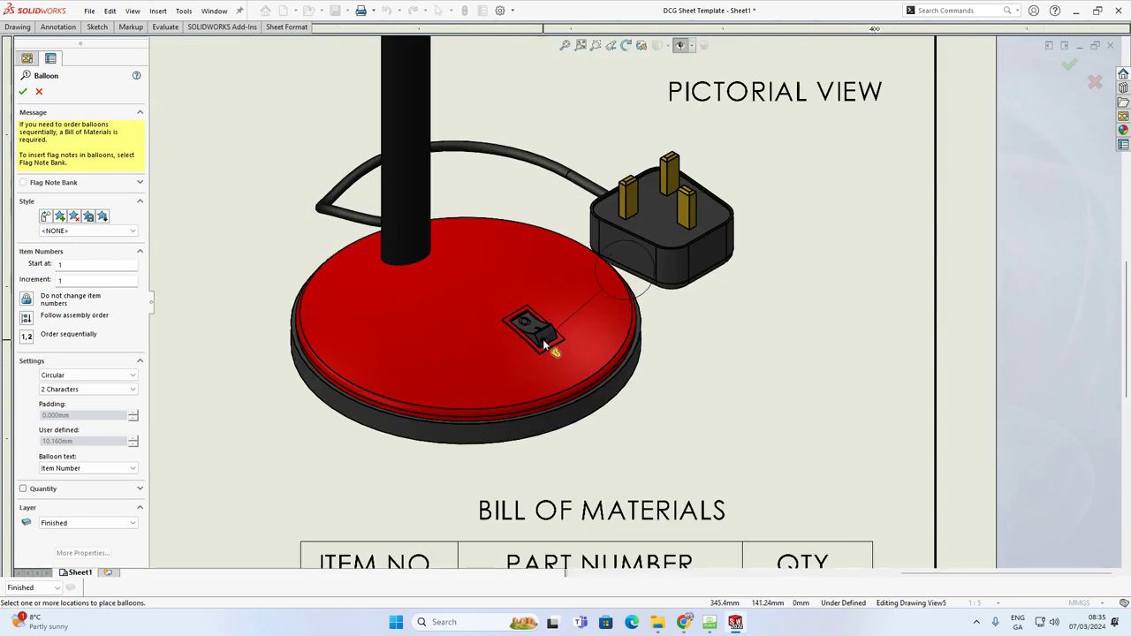
left_click(764, 352)
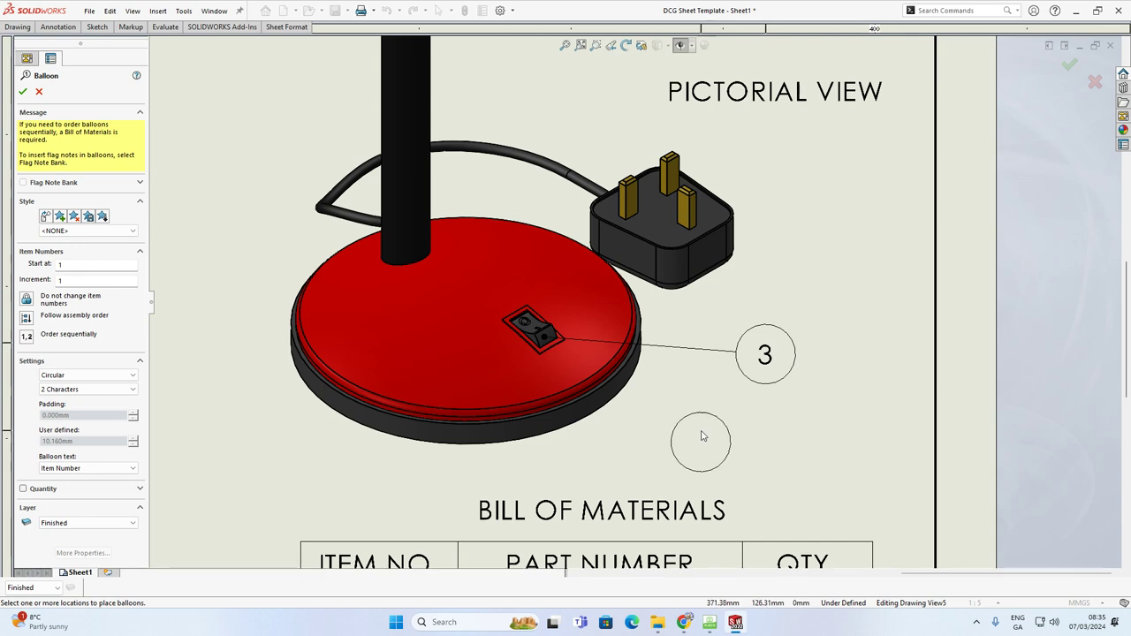
Add item-number balloons to the lamp base and the base grip, placed on the lamp's left side.
scroll(358, 370, "up", 5)
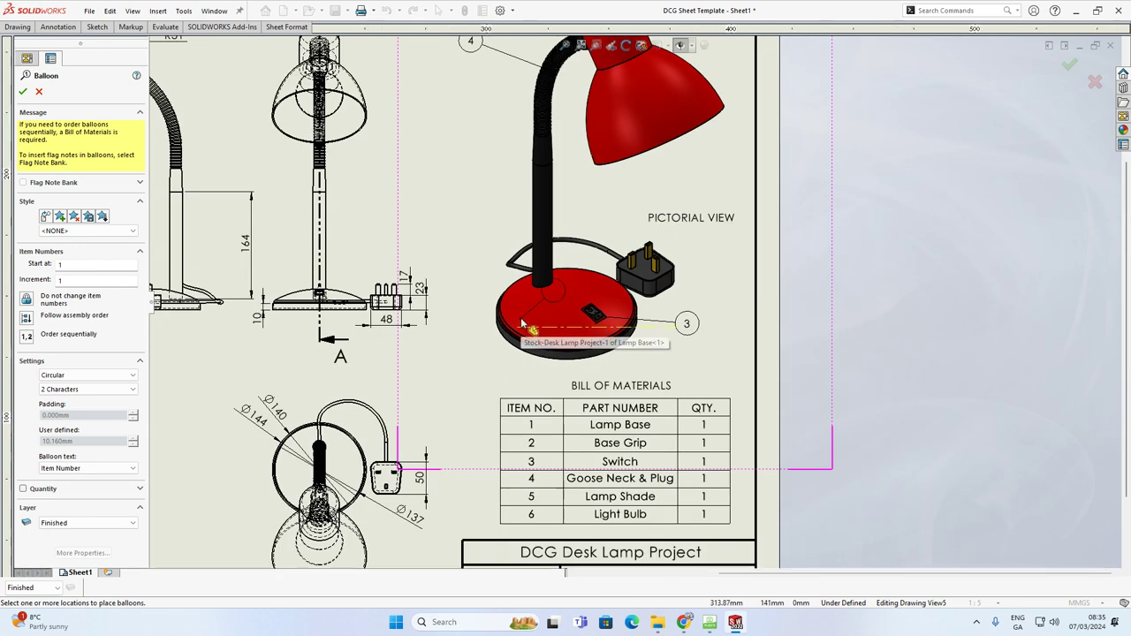
left_click(526, 284)
left_click(461, 287)
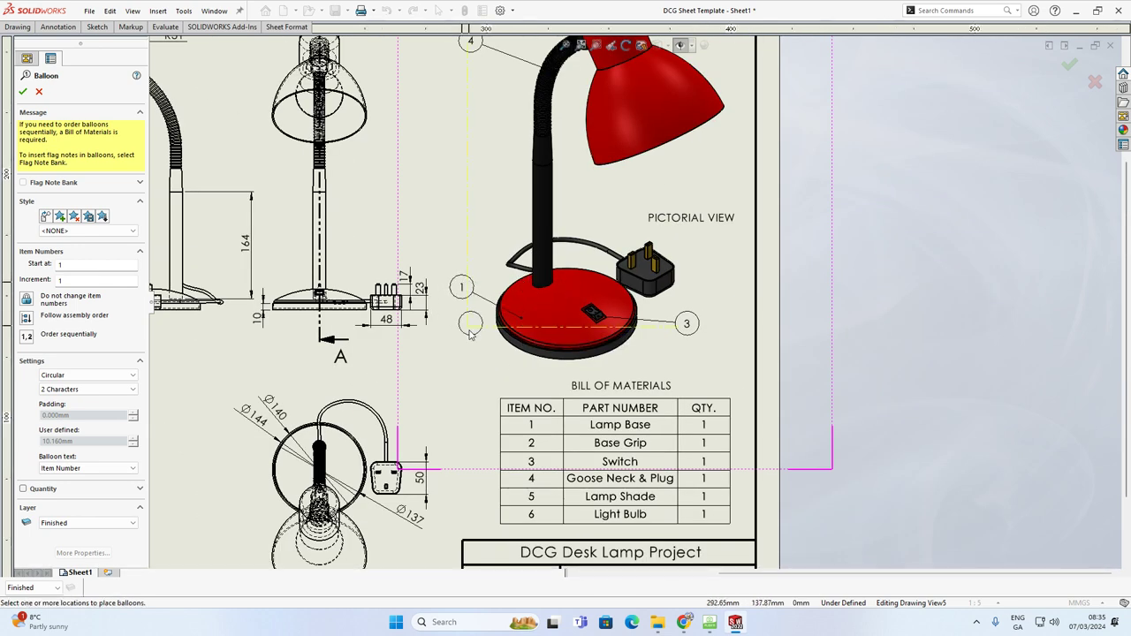
left_click(527, 353)
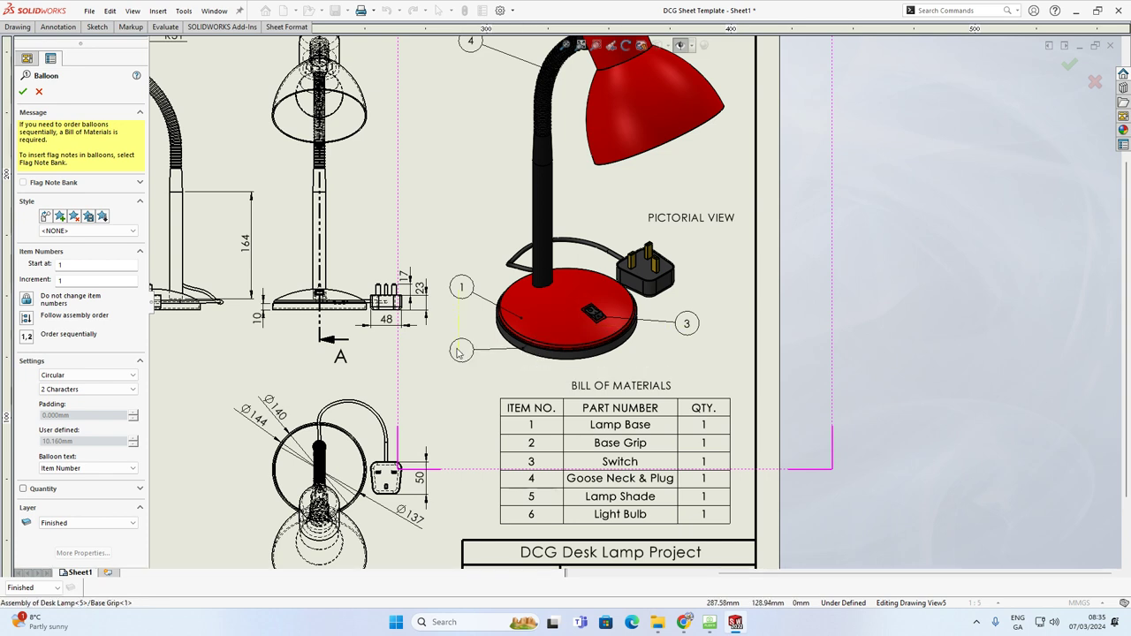
left_click(470, 376)
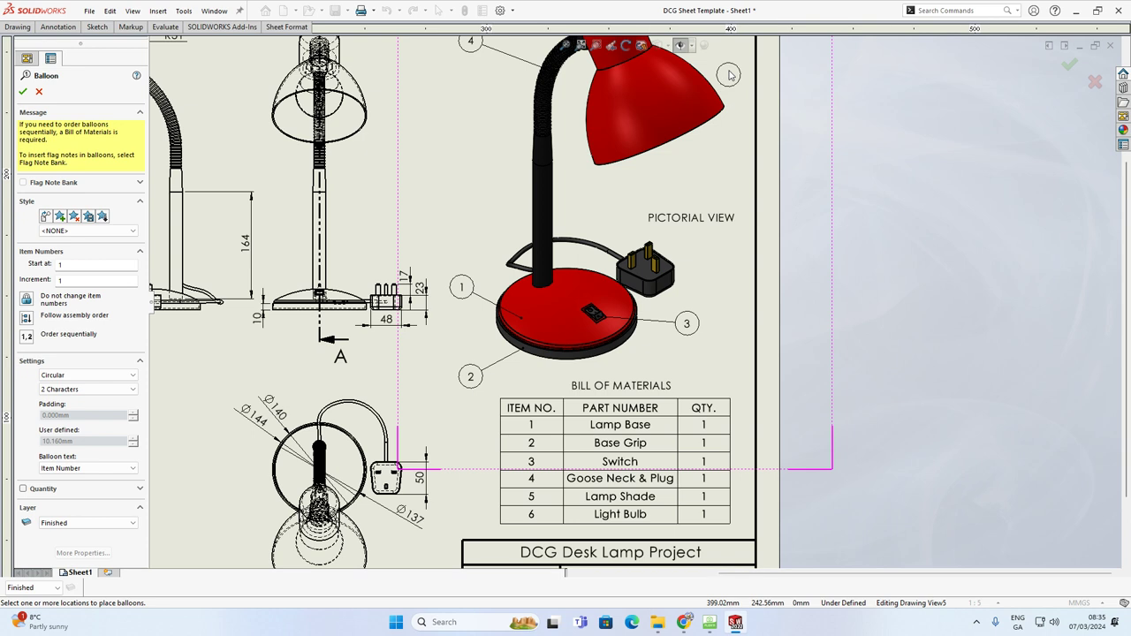
Add an item-number balloon to the lamp shade in the pictorial view and finish ballooning.
scroll(683, 120, "up", 3)
left_click(664, 140)
left_click(700, 93)
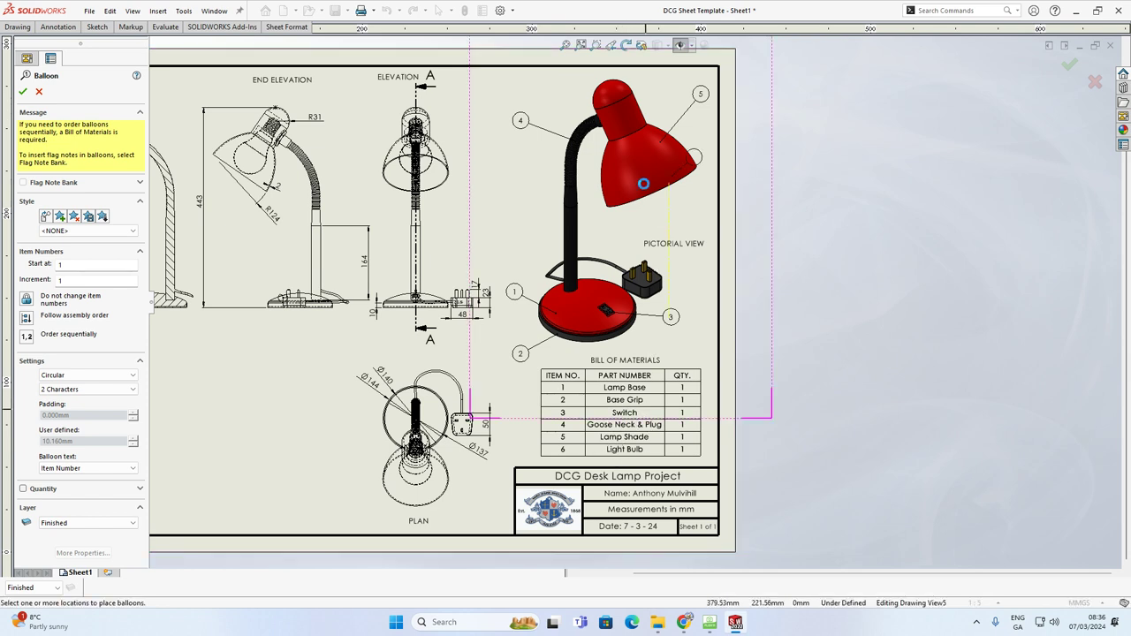
key("Escape")
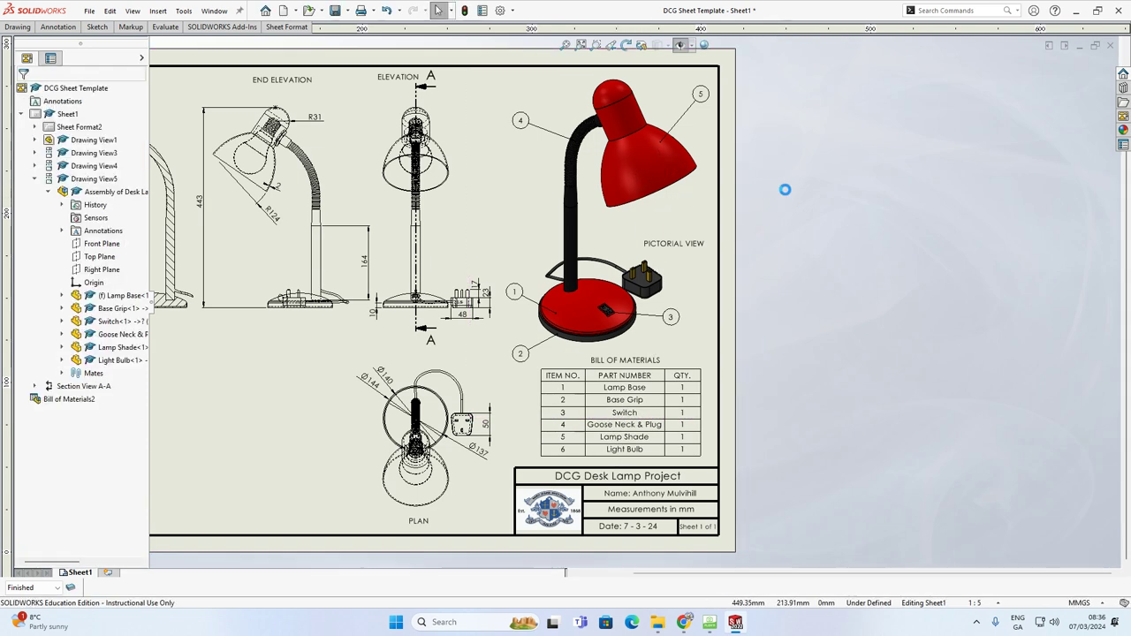
key("z")
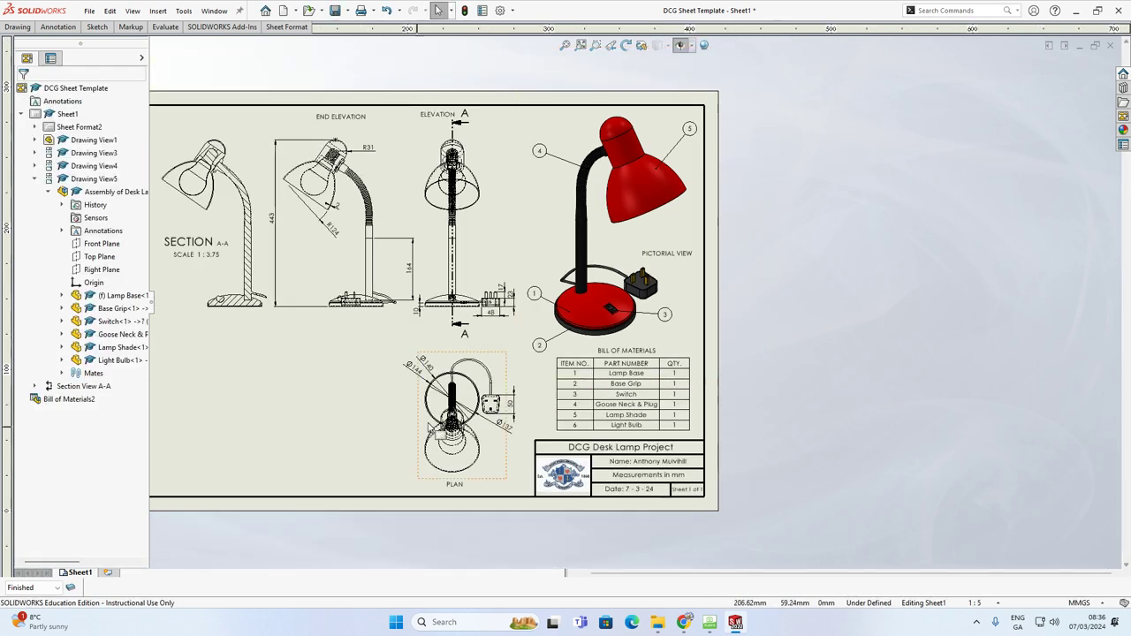
key("z")
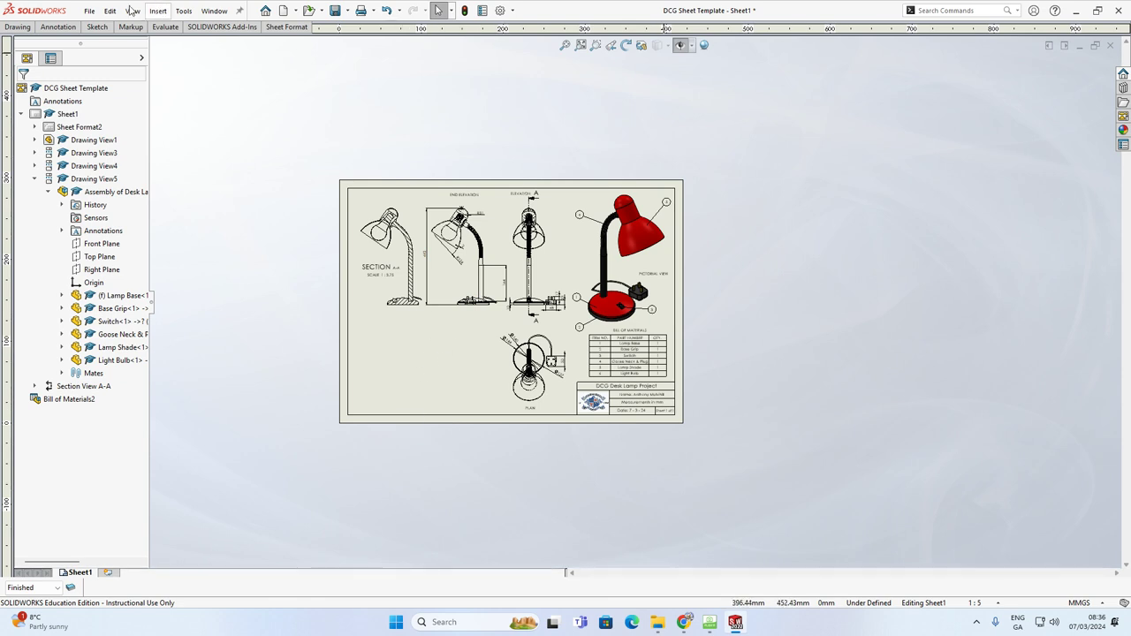
Insert a front model view from Exploded View of Desk Lamp outside the sheet, with a projected pictorial view diagonally above it.
left_click(18, 27)
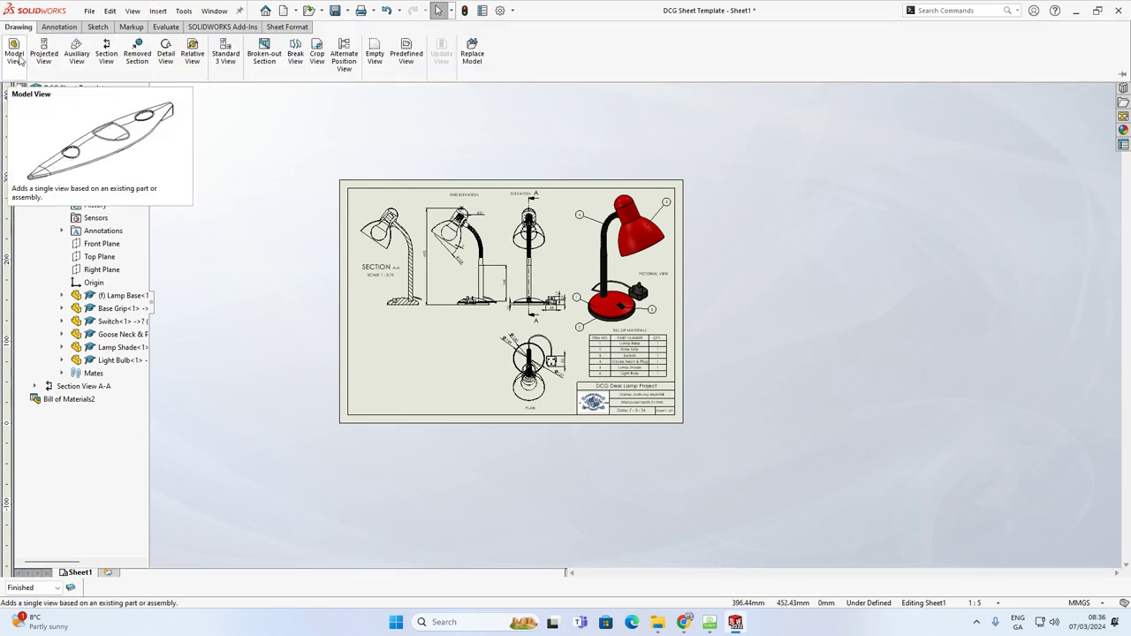
left_click(14, 57)
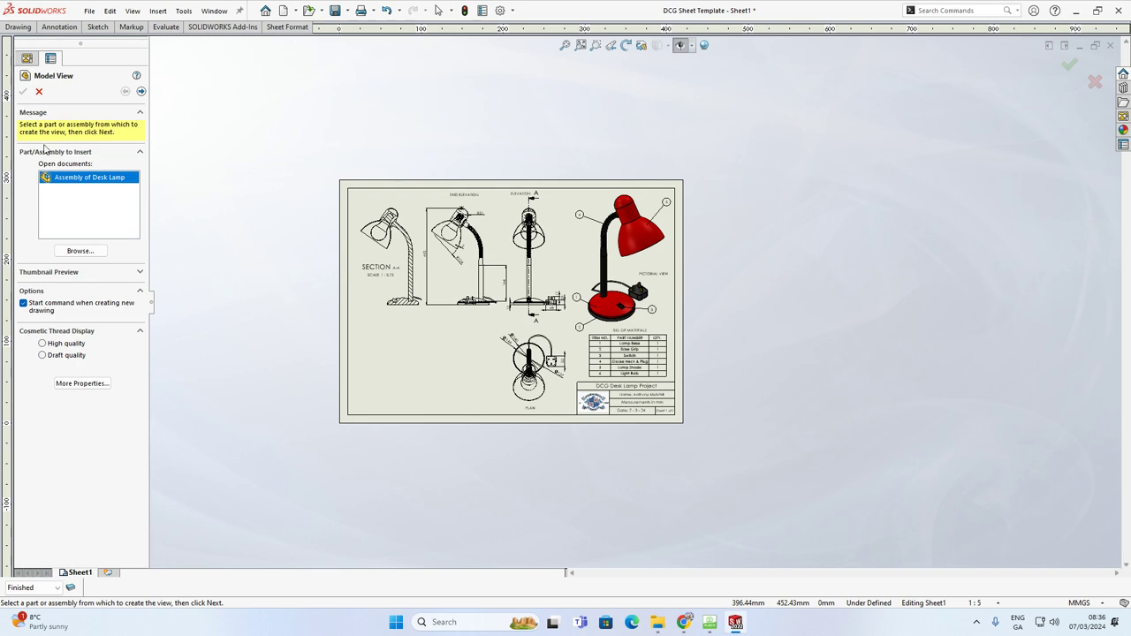
left_click(92, 253)
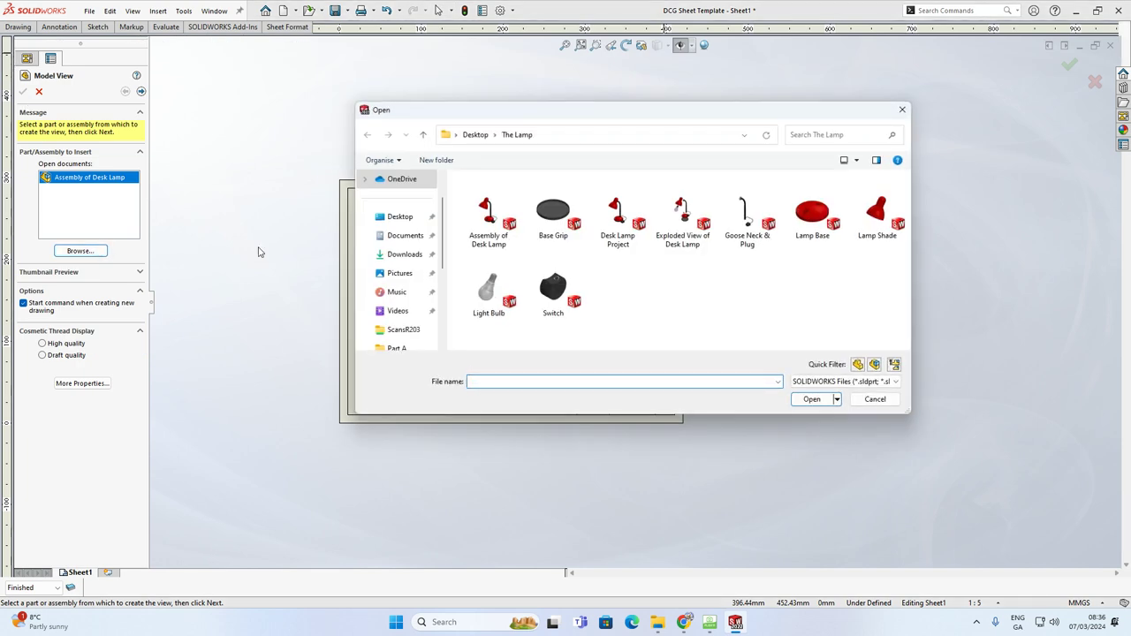
left_click(682, 227)
left_click(811, 398)
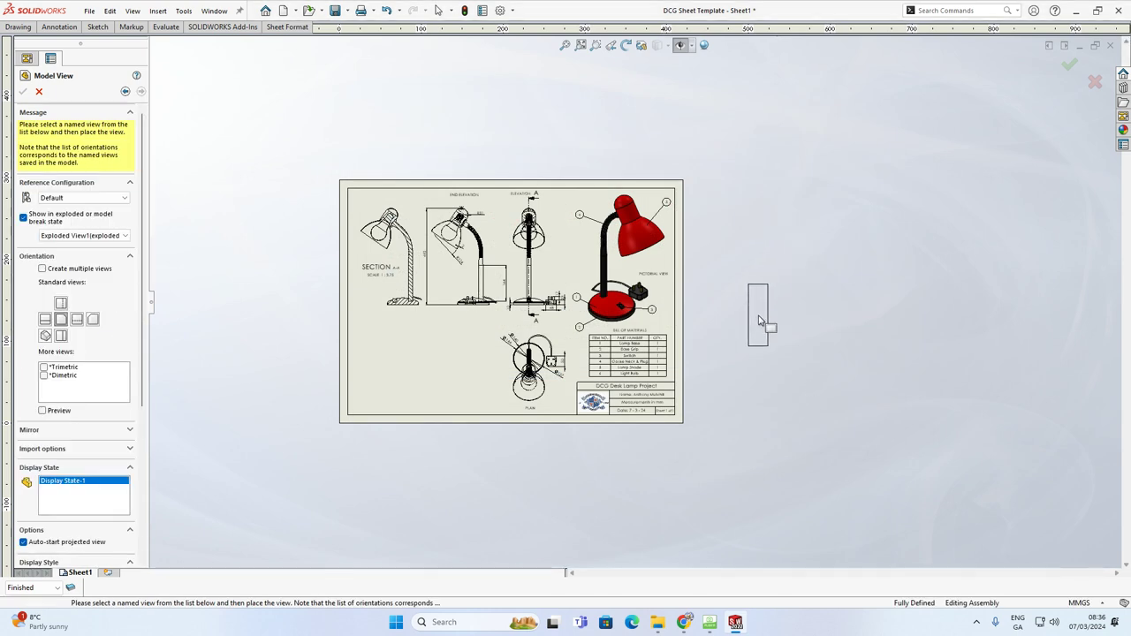
left_click(755, 315)
scroll(756, 323, "down", 5)
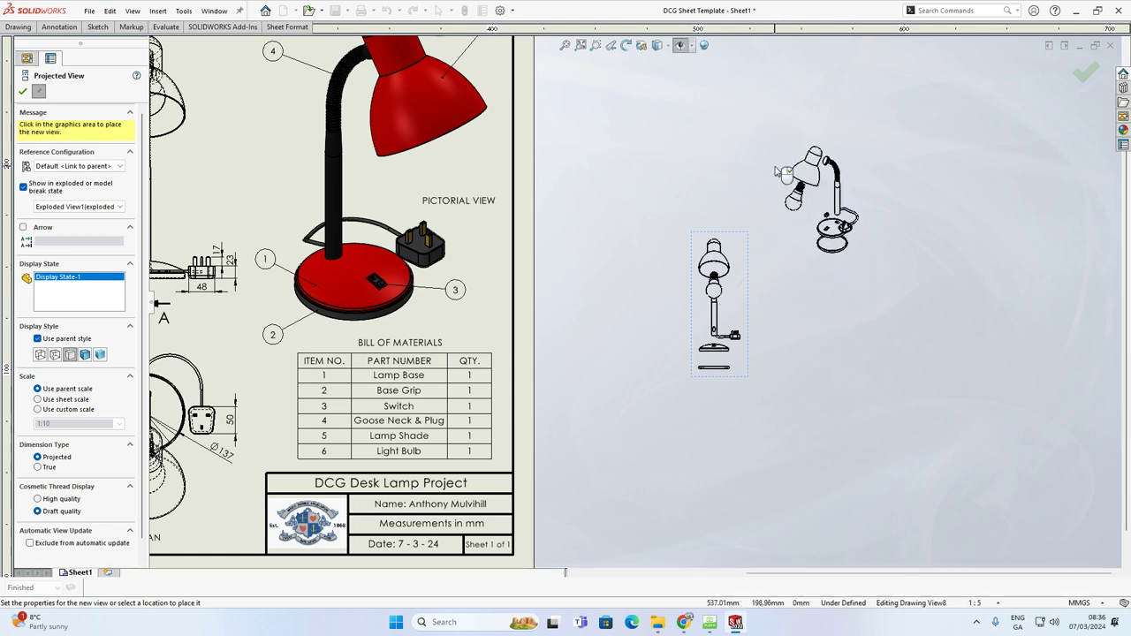
left_click(777, 173)
Delete the exploded front view, keeping only its projected pictorial view.
left_click(736, 236)
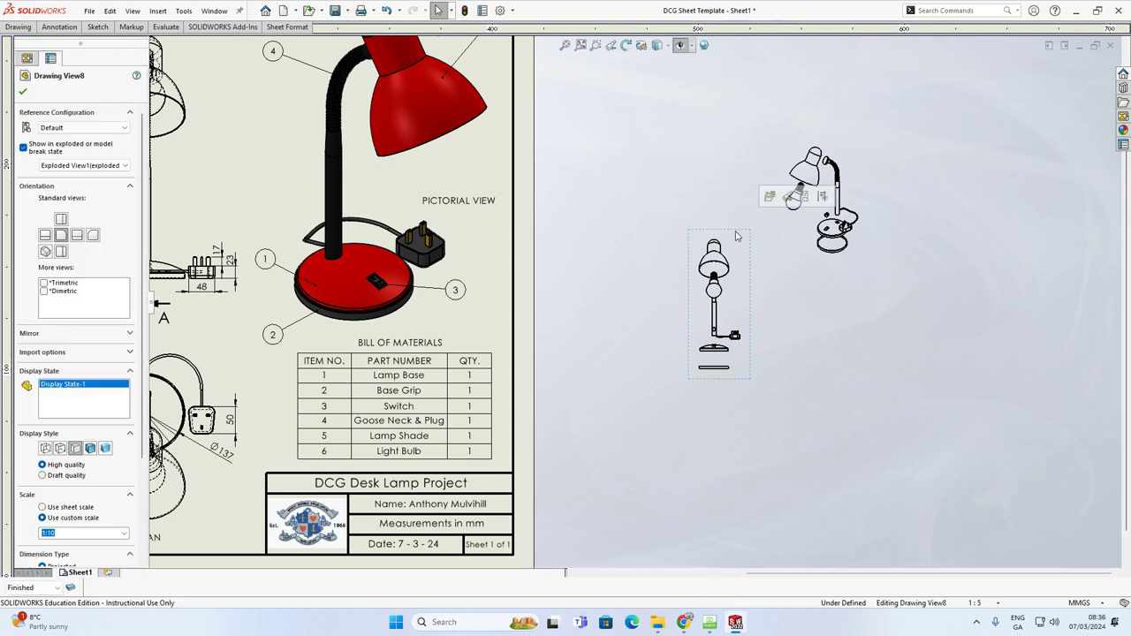
key("Delete")
left_click(648, 270)
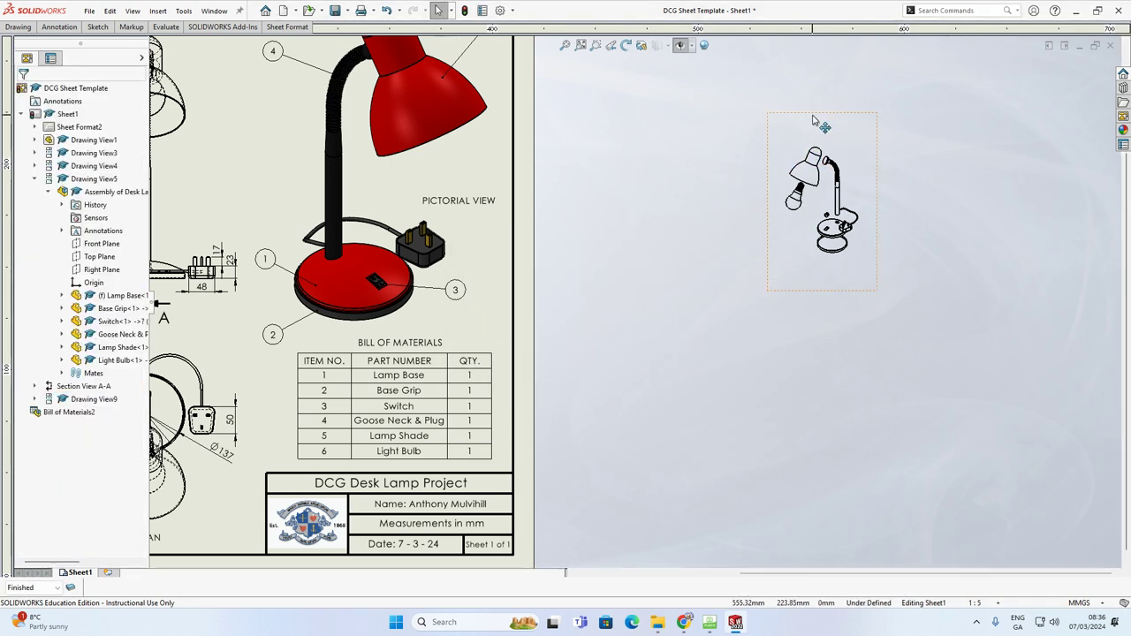
Move the exploded pictorial view onto the sheet, into the empty area beneath the section and end elevation.
left_click_drag(815, 114, 247, 335)
key("z")
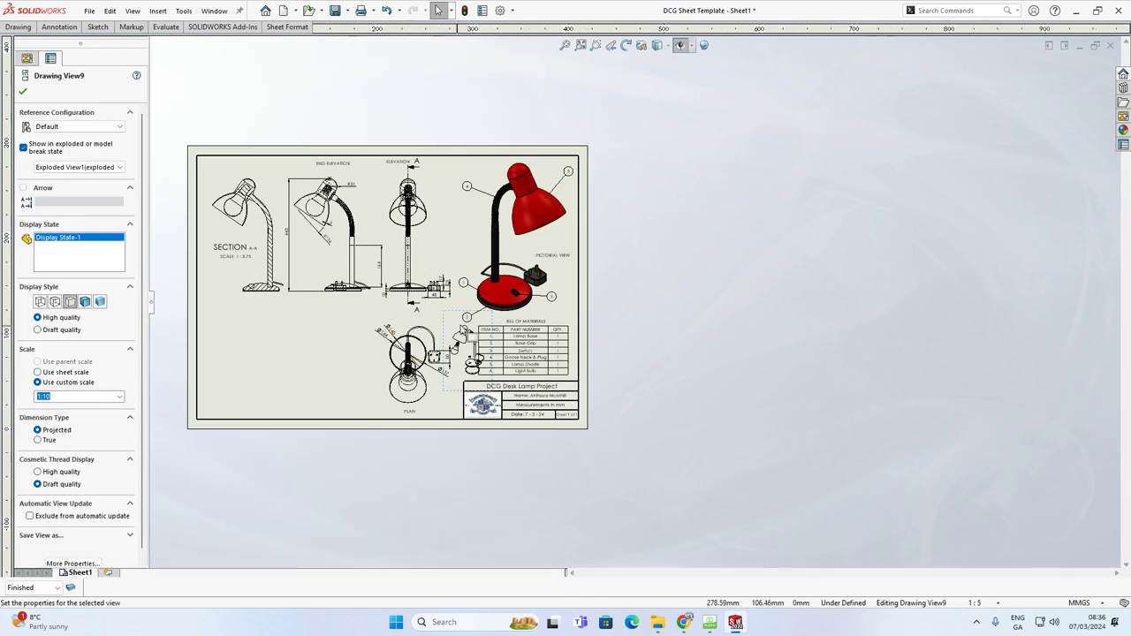
key("b")
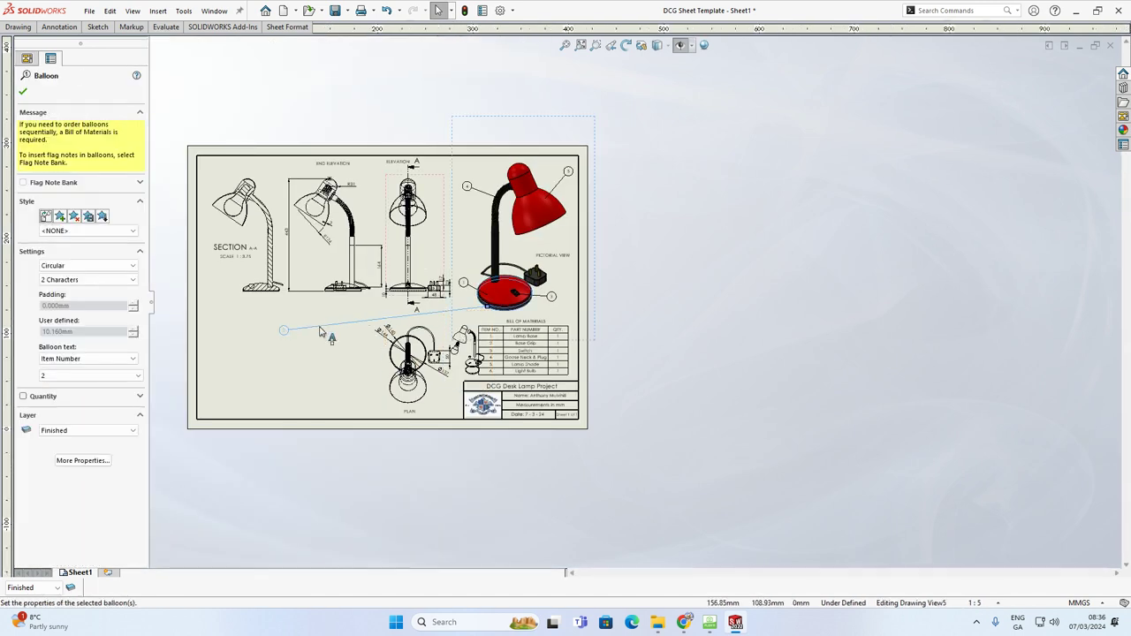
left_click(470, 310)
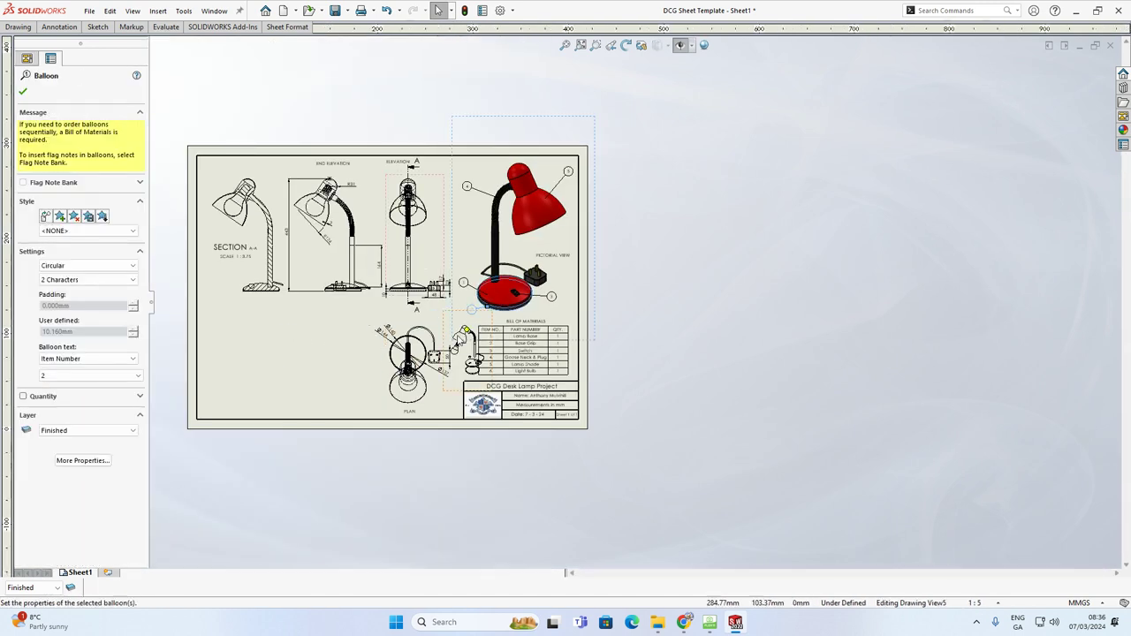
mouse_move(447, 328)
left_mouse_down()
mouse_move(270, 332)
mouse_move(264, 355)
left_mouse_up()
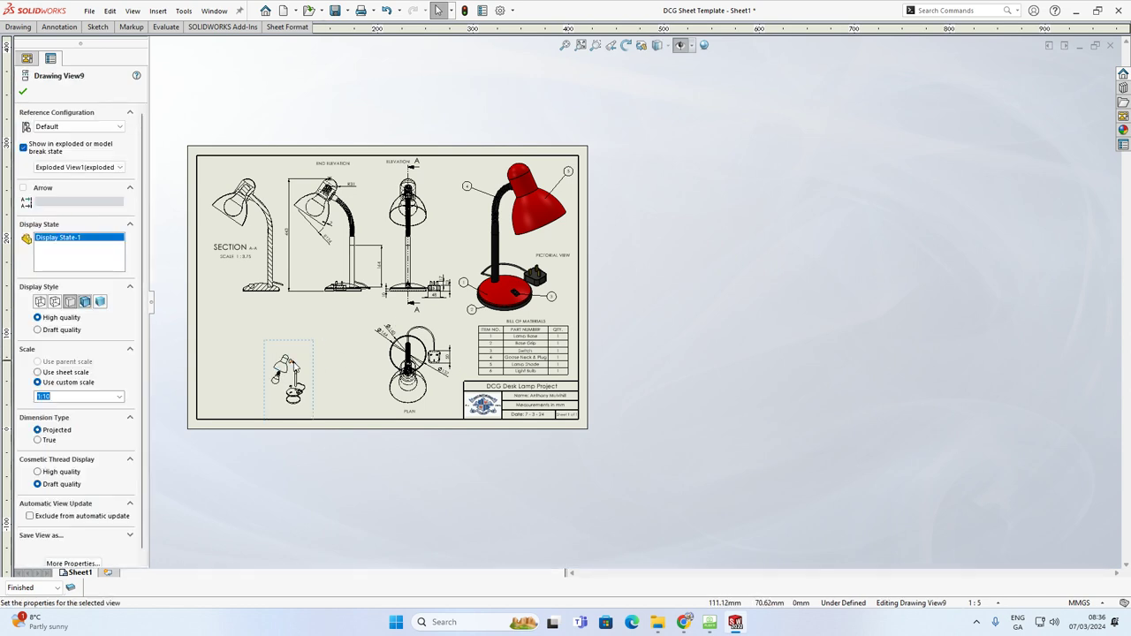
key("Escape")
Display the exploded view as shaded with edges and enlarge it to a custom scale of 1:4.
left_click(286, 362)
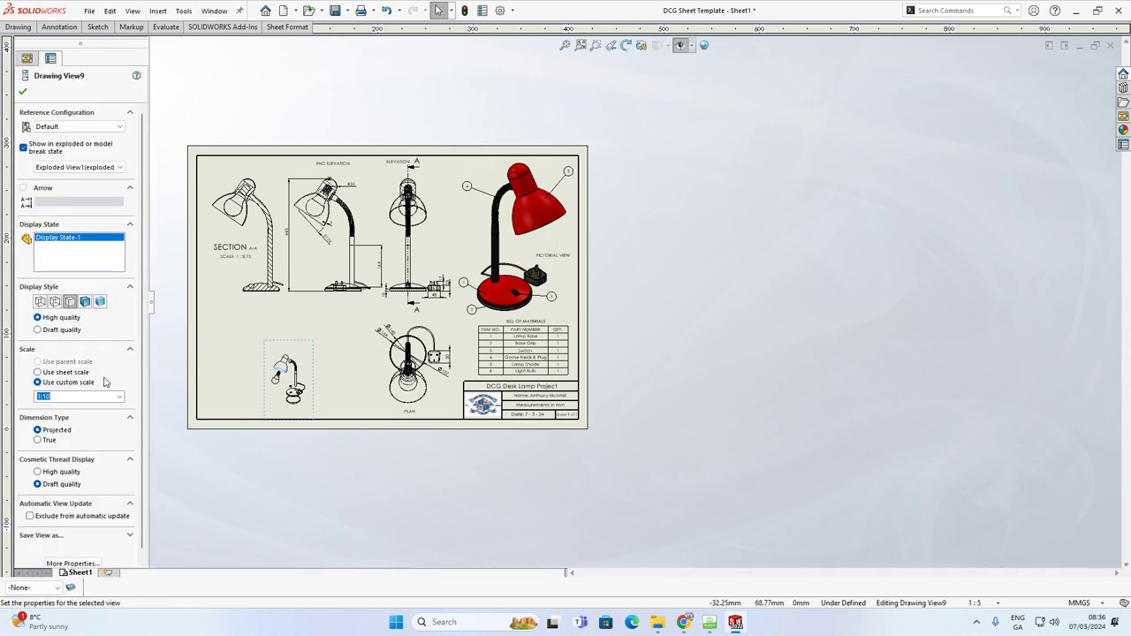
left_click(84, 301)
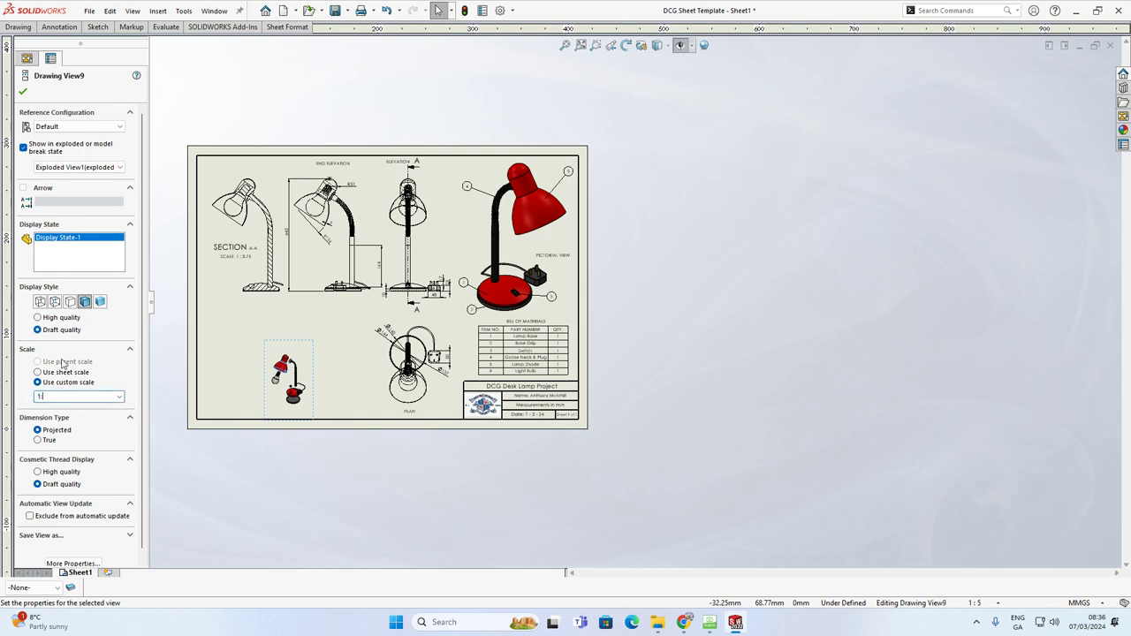
type("1:5")
key("Return")
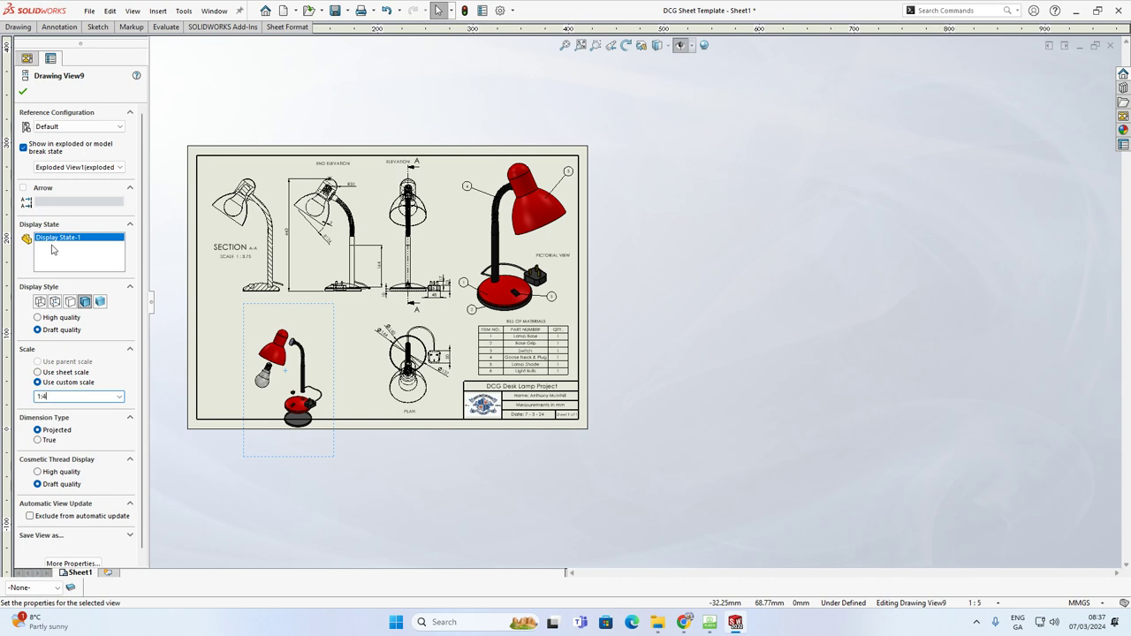
key("Return")
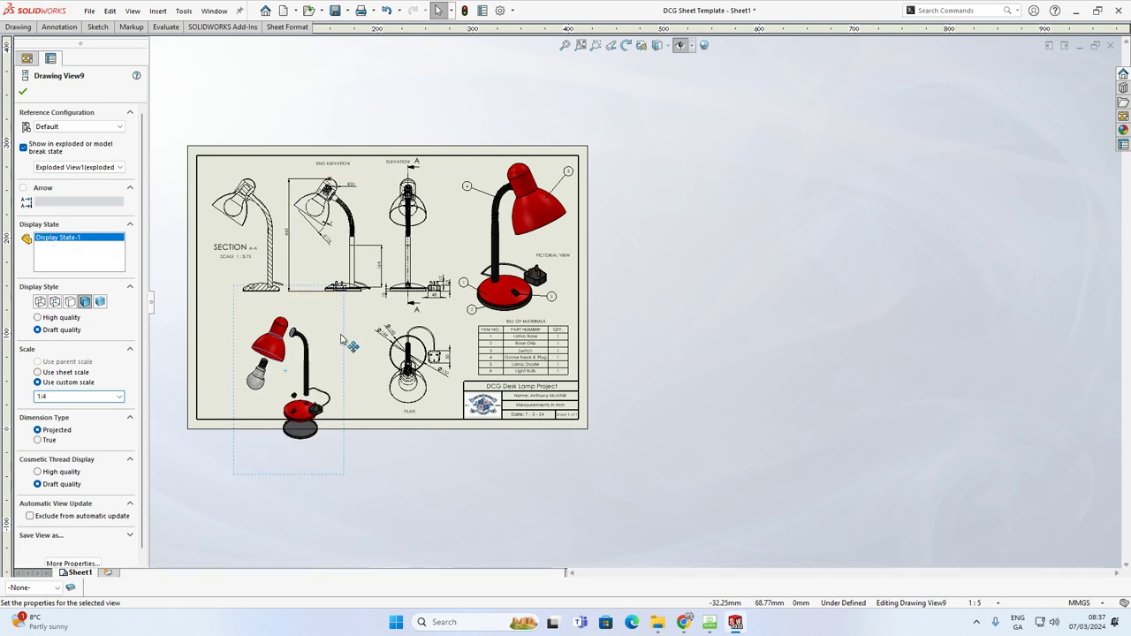
Set the exploded view's custom scale to 1:4.5 and position it inside the border directly below the section view.
left_click_drag(346, 341, 376, 315)
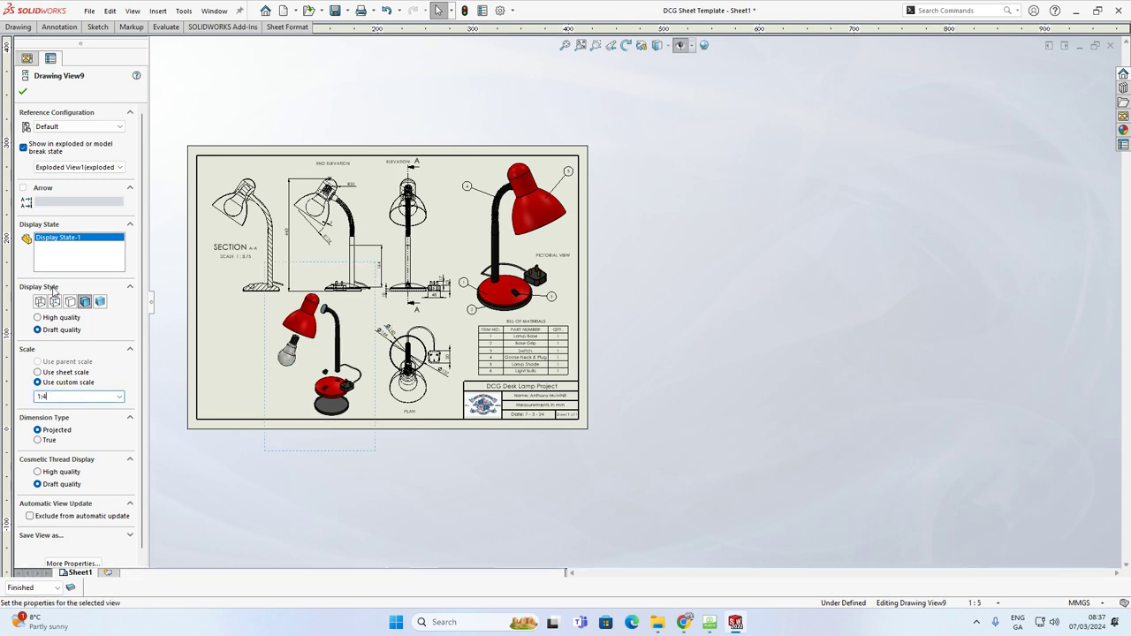
type("5")
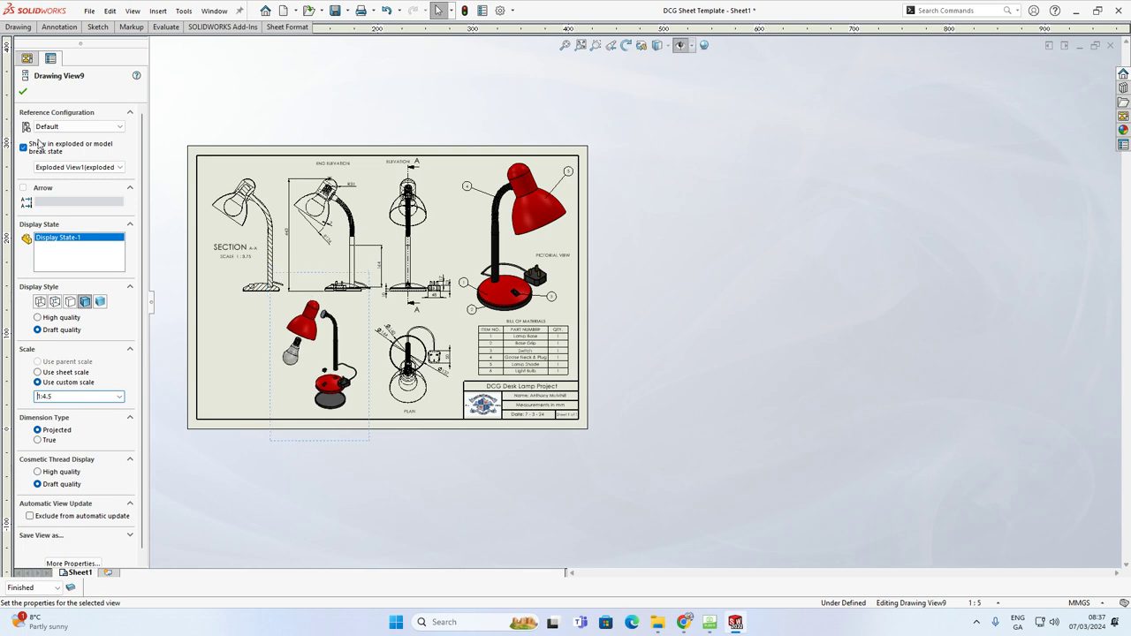
left_click_drag(274, 356, 209, 353)
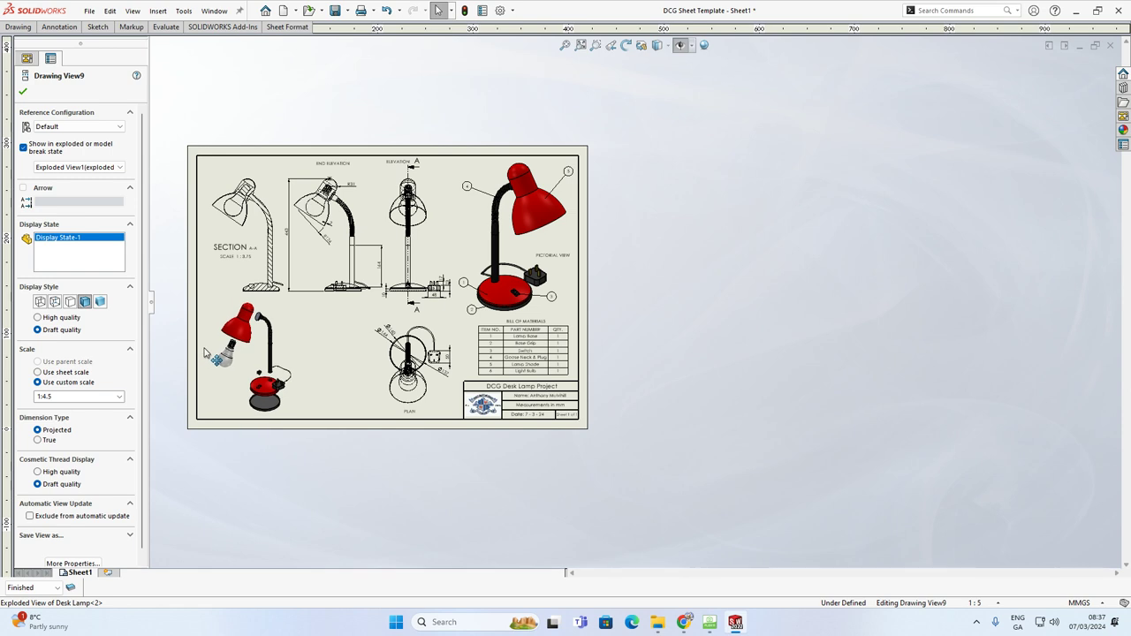
Add an item-number balloon to the light bulb in the exploded view, placed just below the bulb.
scroll(255, 433, "down", 2)
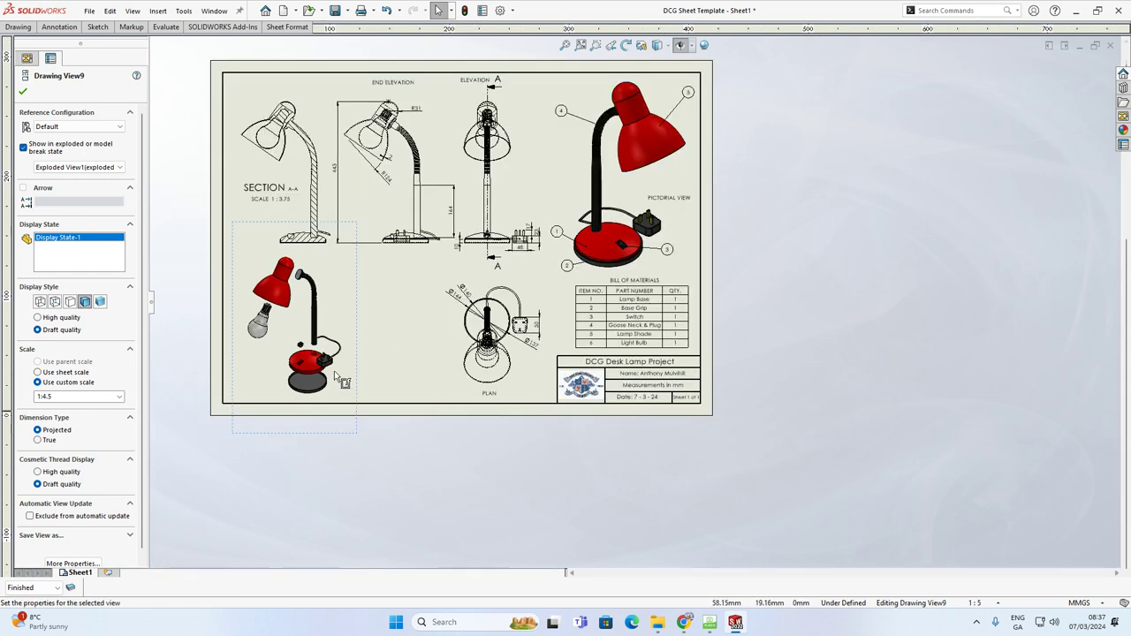
scroll(339, 378, "down", 2)
left_click(243, 237)
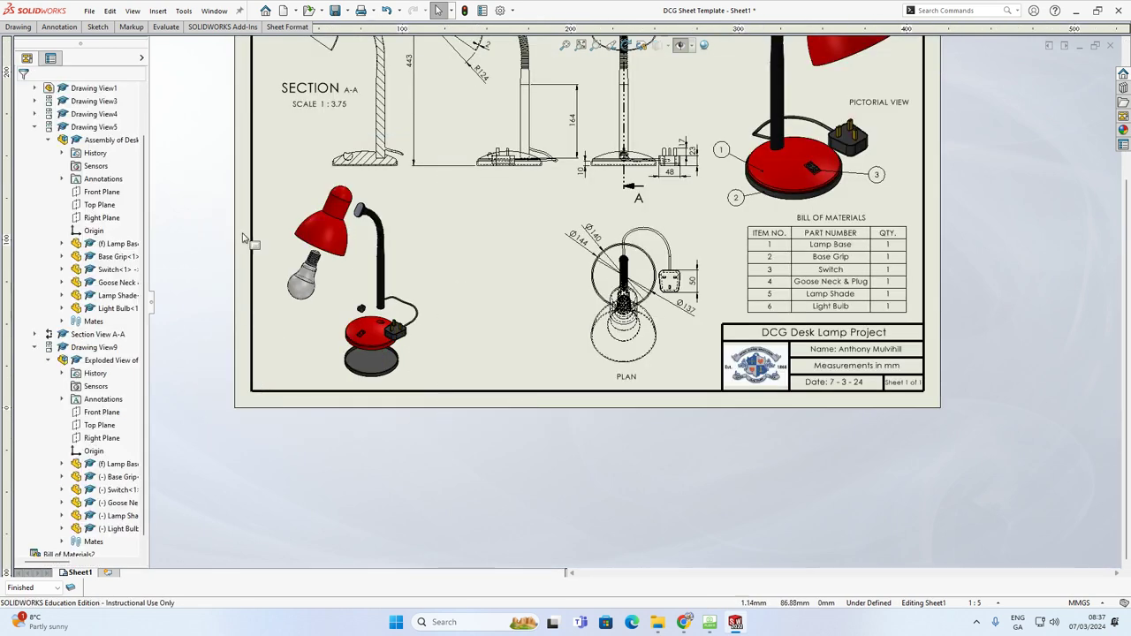
left_click(69, 27)
left_click(215, 44)
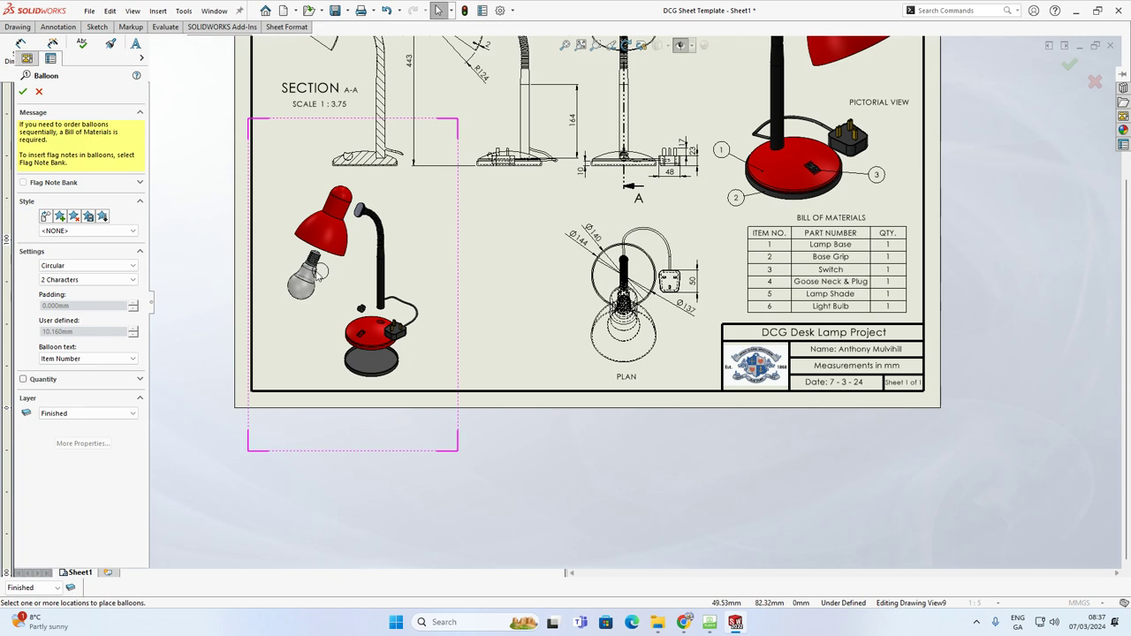
left_click(284, 321)
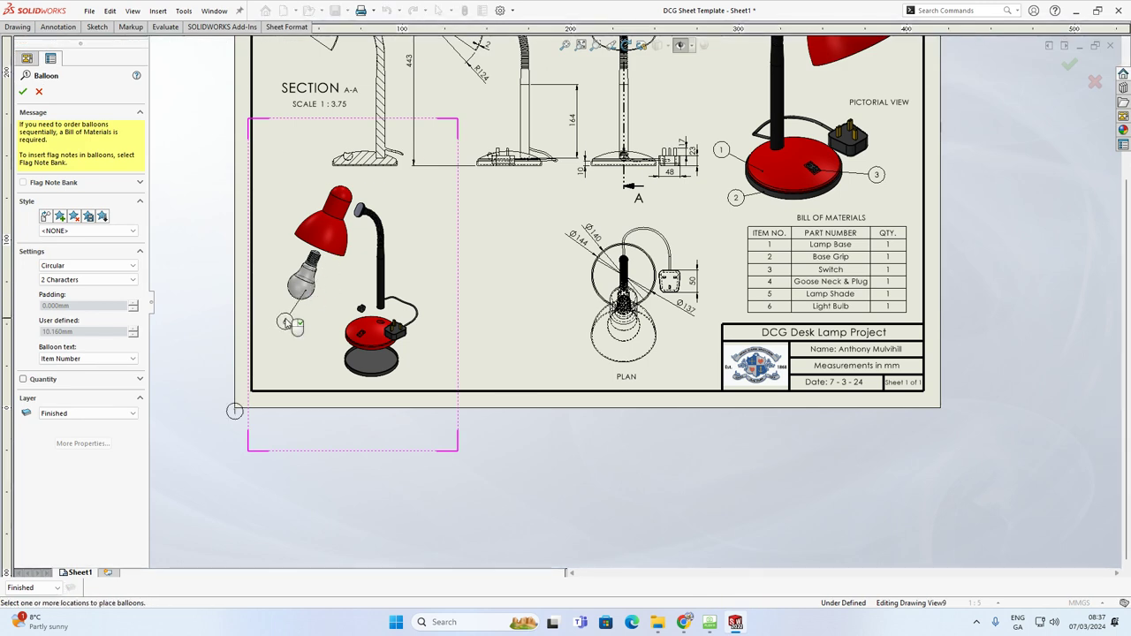
key("Escape")
Add the note "EXPLODED VIEW" beside the base of the exploded lamp, near the sheet's lower border.
key("z")
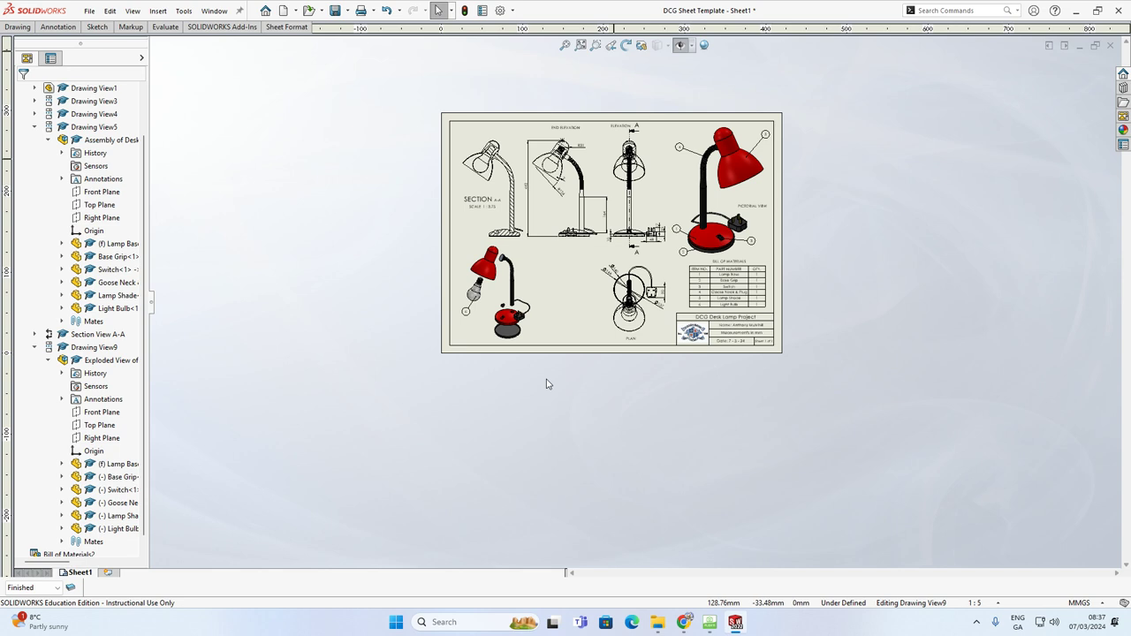
scroll(521, 354, "down", 1)
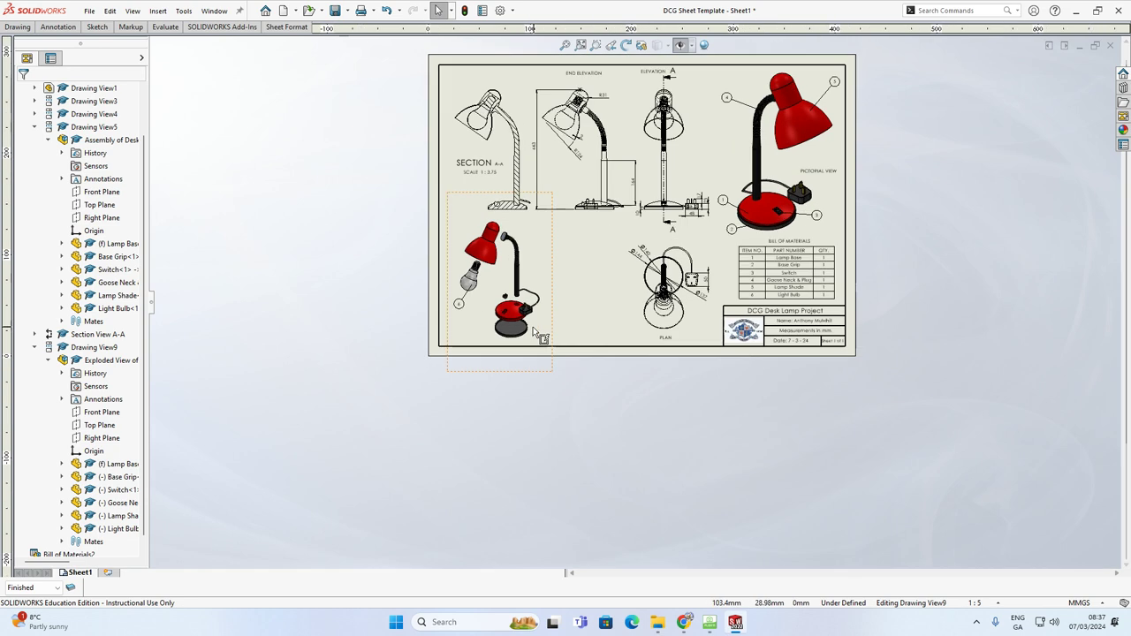
left_click(54, 27)
left_click(120, 50)
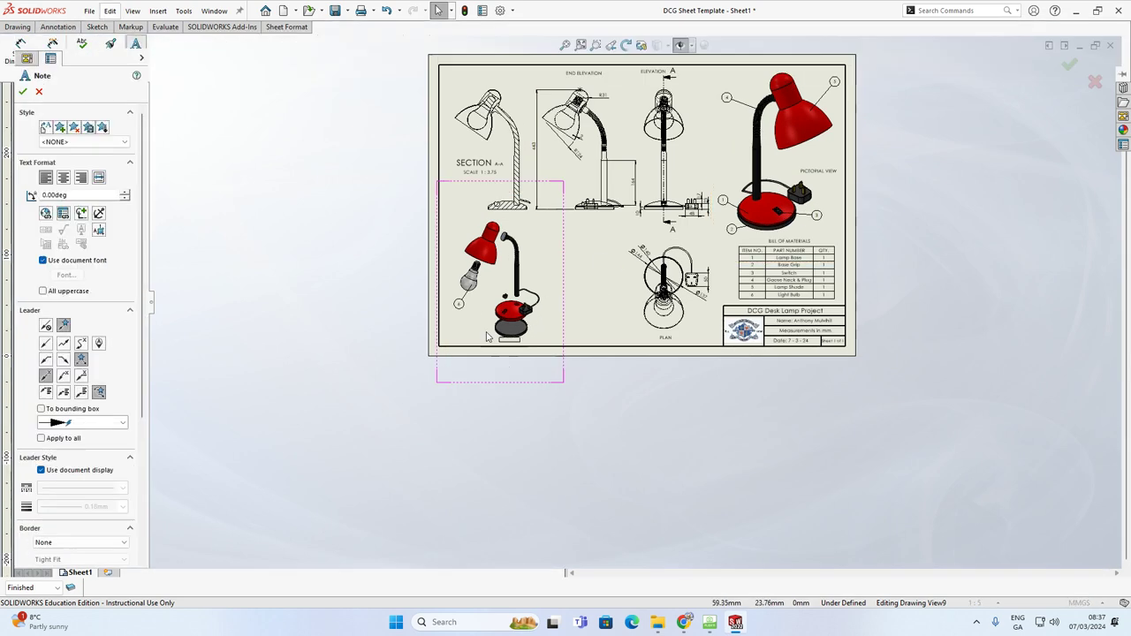
left_click(452, 334)
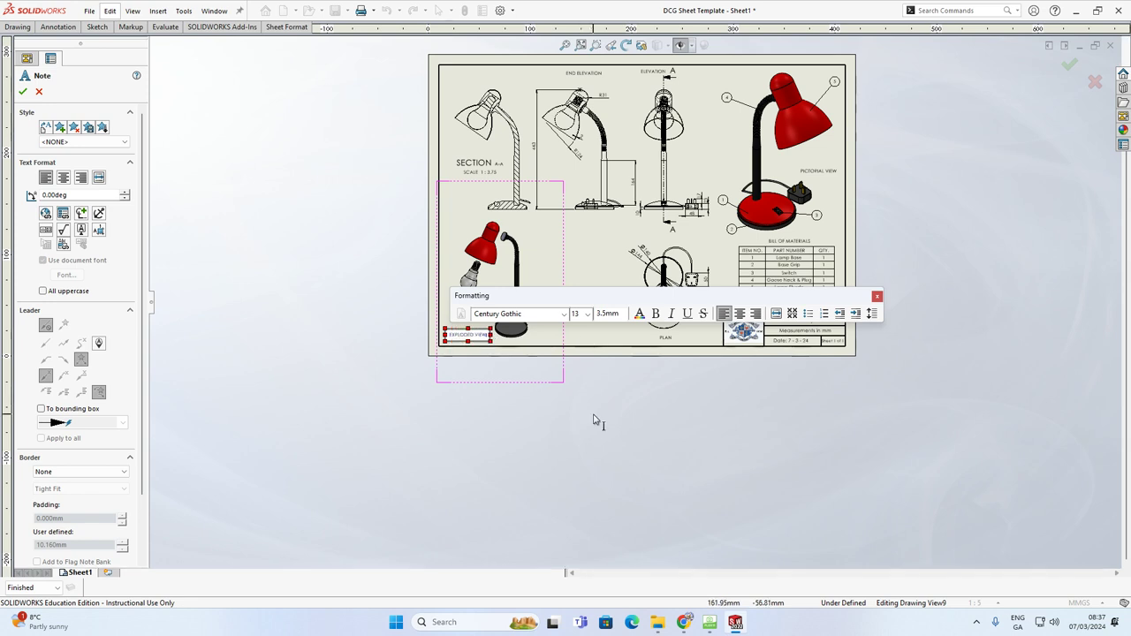
left_click(601, 349)
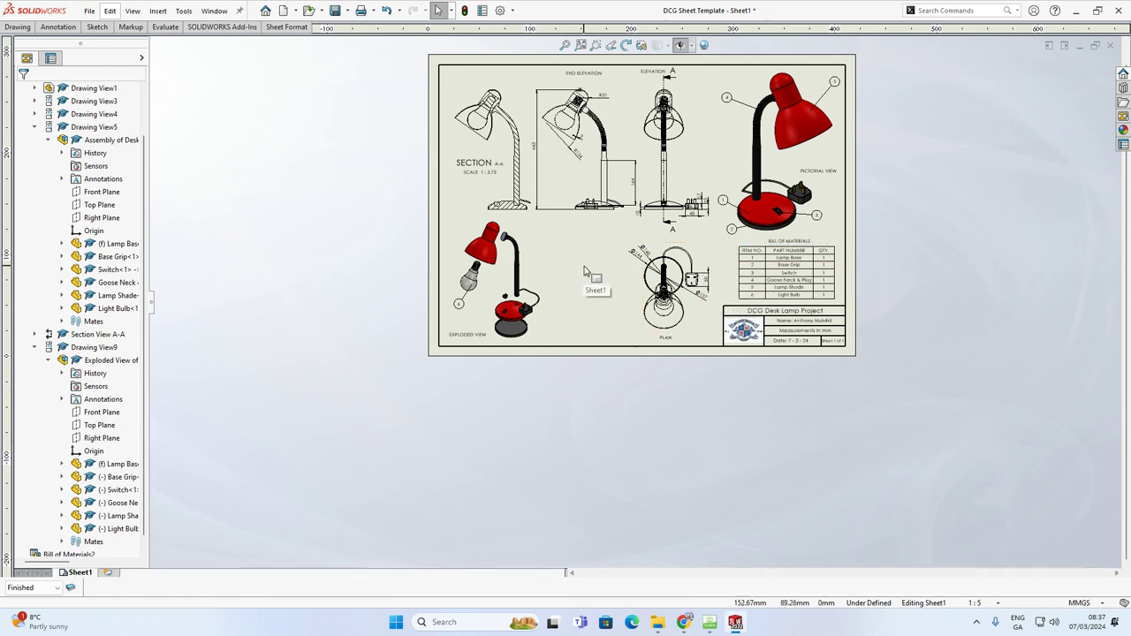
Start a detail view by sketching a circle of about 17 mm radius around the switch in the pictorial view.
scroll(815, 101, "down", 2)
scroll(815, 101, "down", 1)
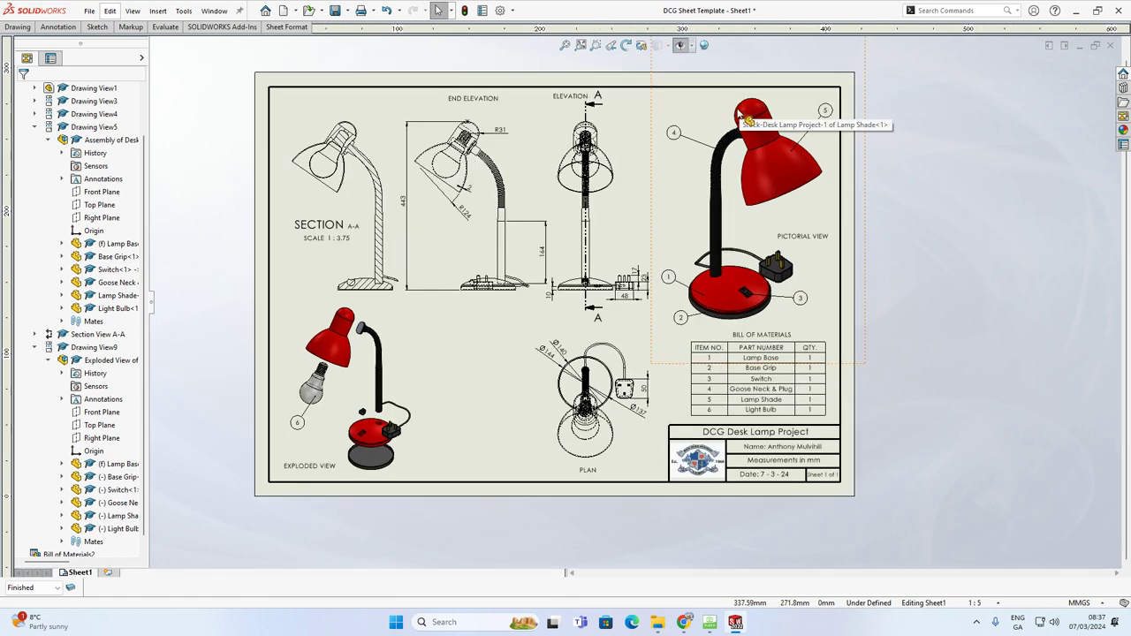
left_click(58, 28)
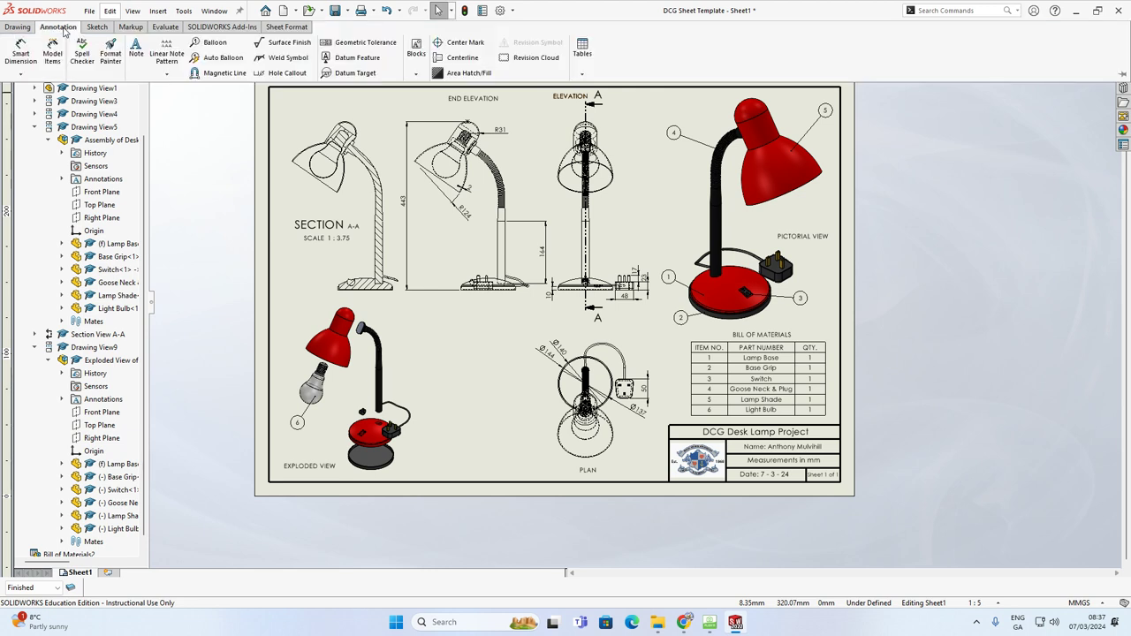
left_click(17, 28)
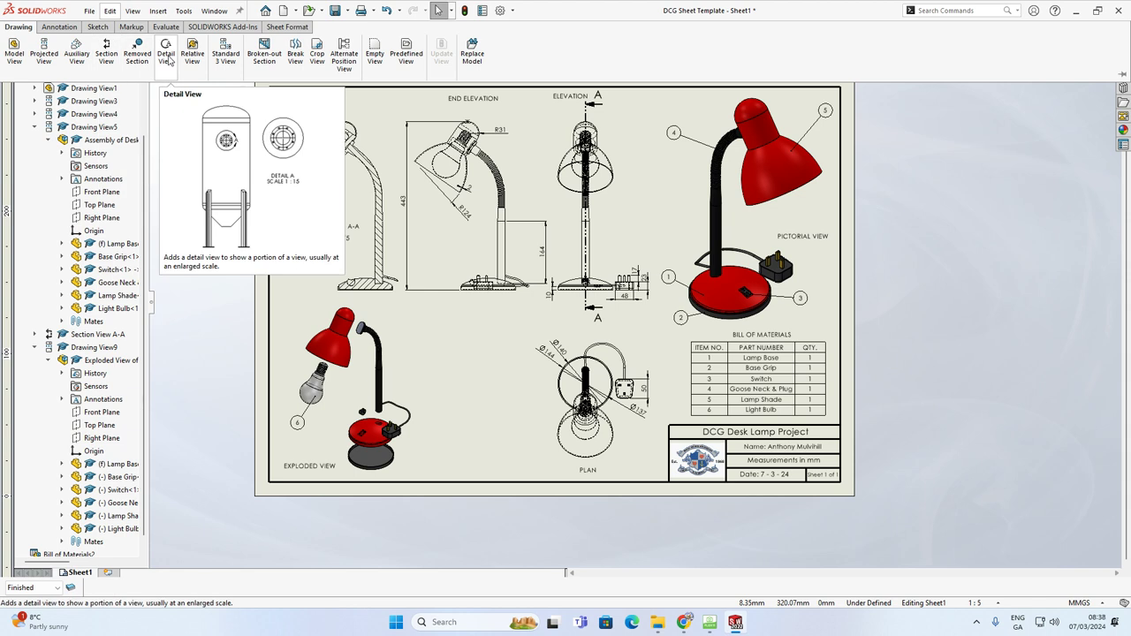
left_click(166, 53)
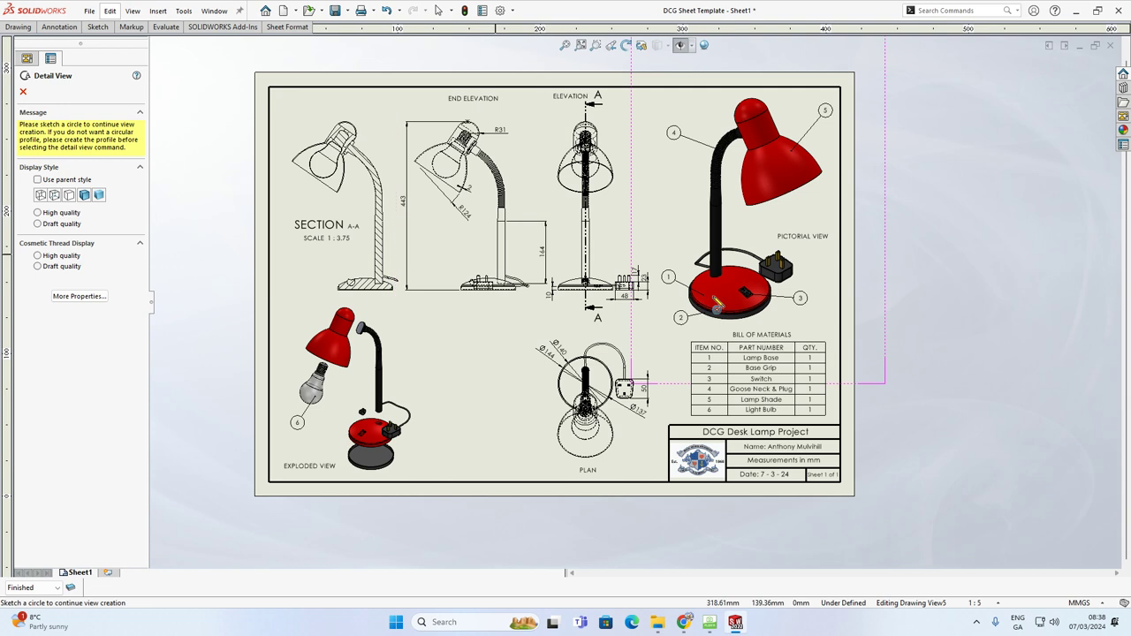
scroll(773, 308, "down", 2)
scroll(773, 307, "down", 10)
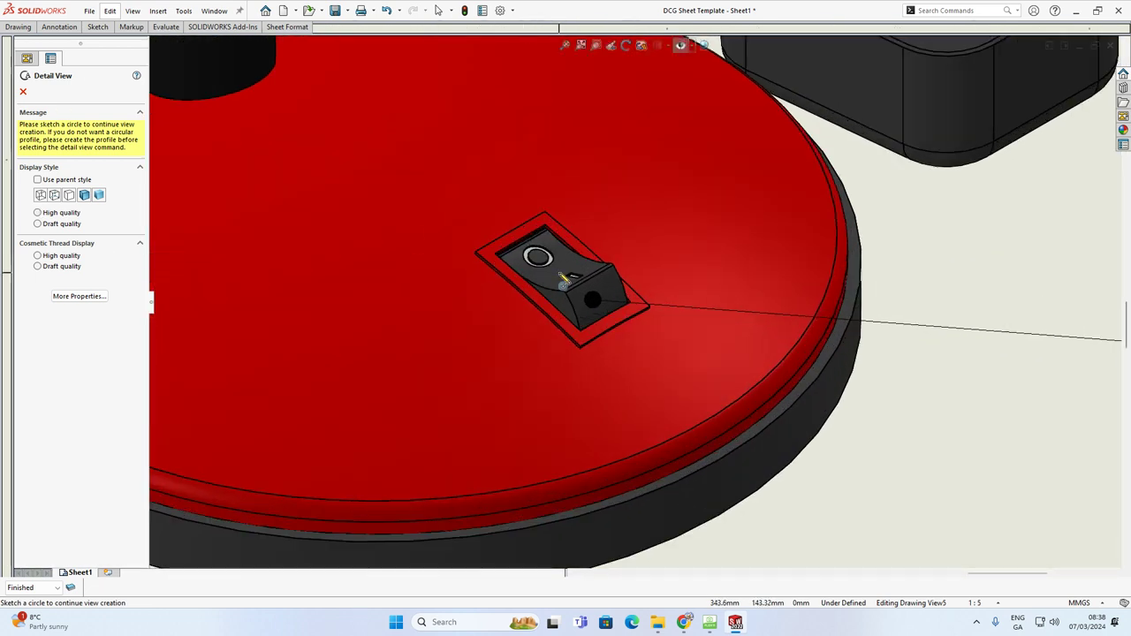
left_click(562, 279)
scroll(648, 309, "up", 2)
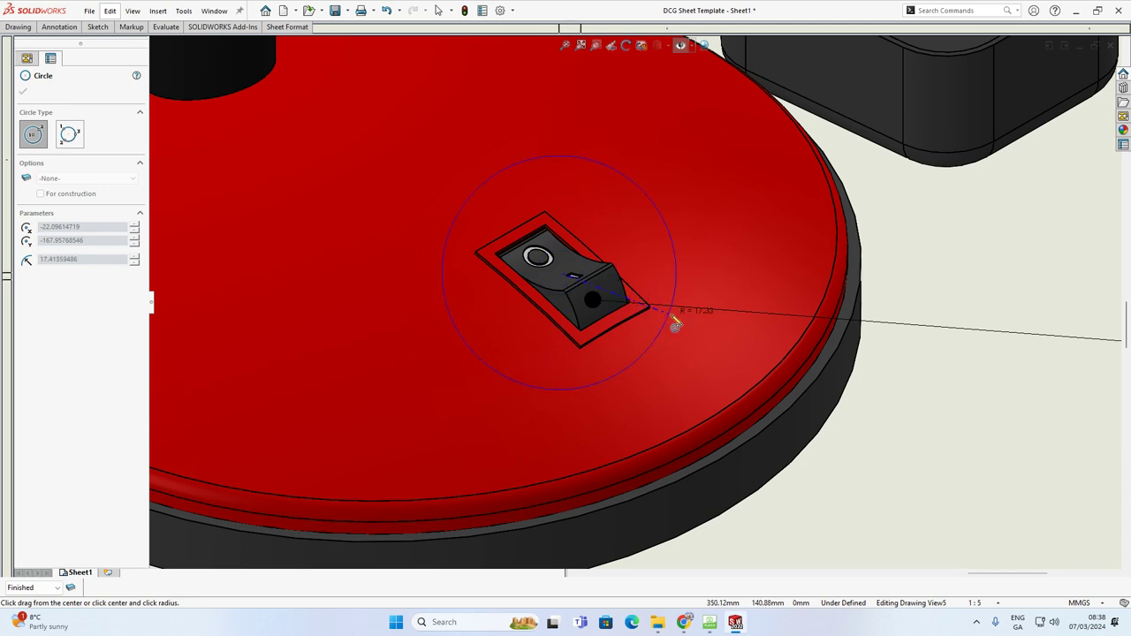
left_click(676, 318)
Place the switch's detail view between the exploded view and the plan, and move its label to the detail's upper right.
scroll(676, 318, "up", 5)
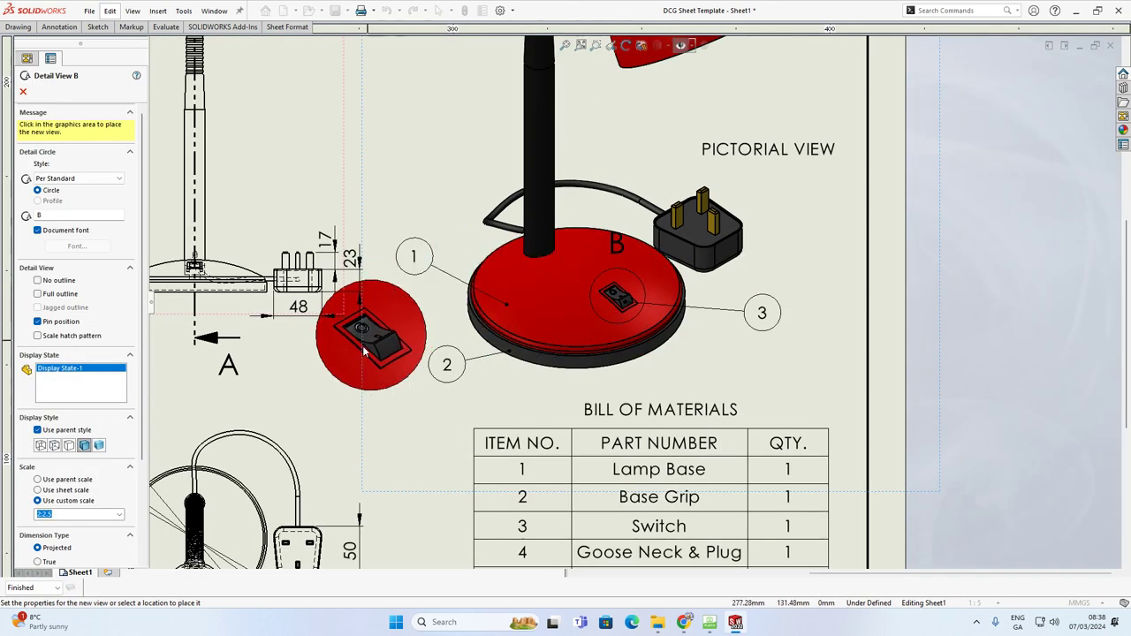
scroll(389, 331, "up", 4)
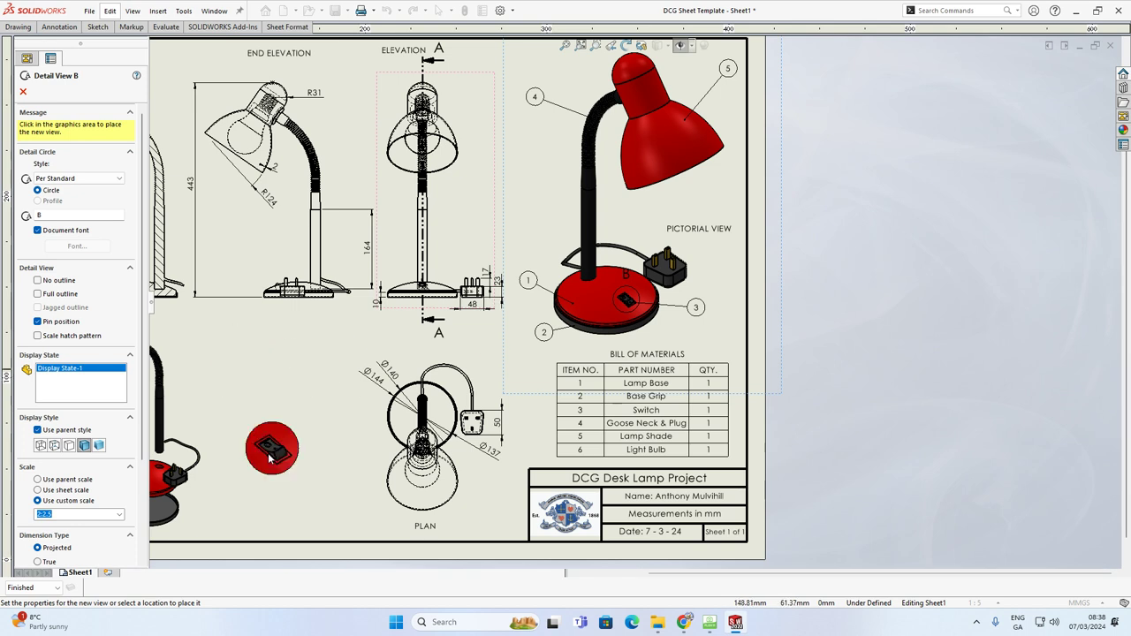
left_click(240, 363)
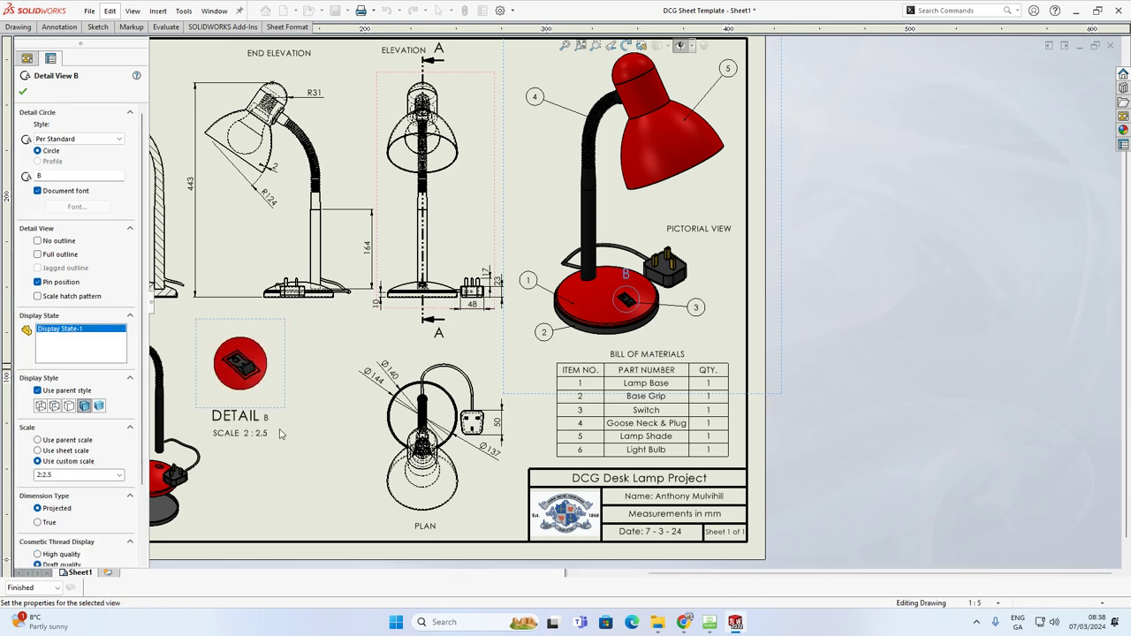
left_click_drag(235, 425, 286, 339)
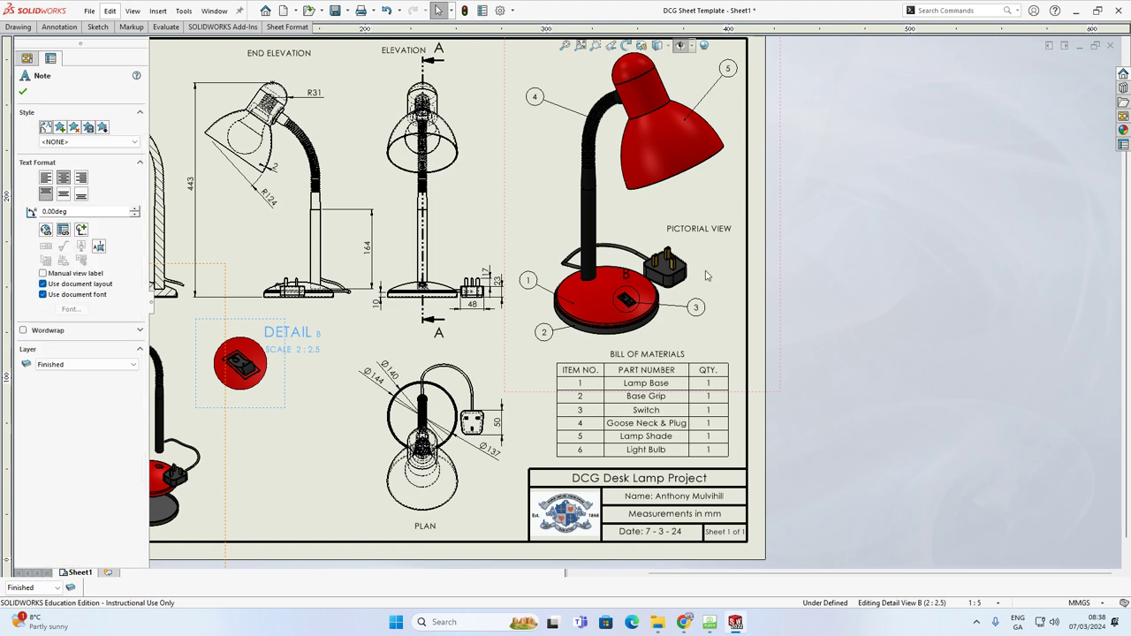
Rename the detail circle's label on the pictorial view from B to SWITCH.
scroll(641, 294, "up", 4)
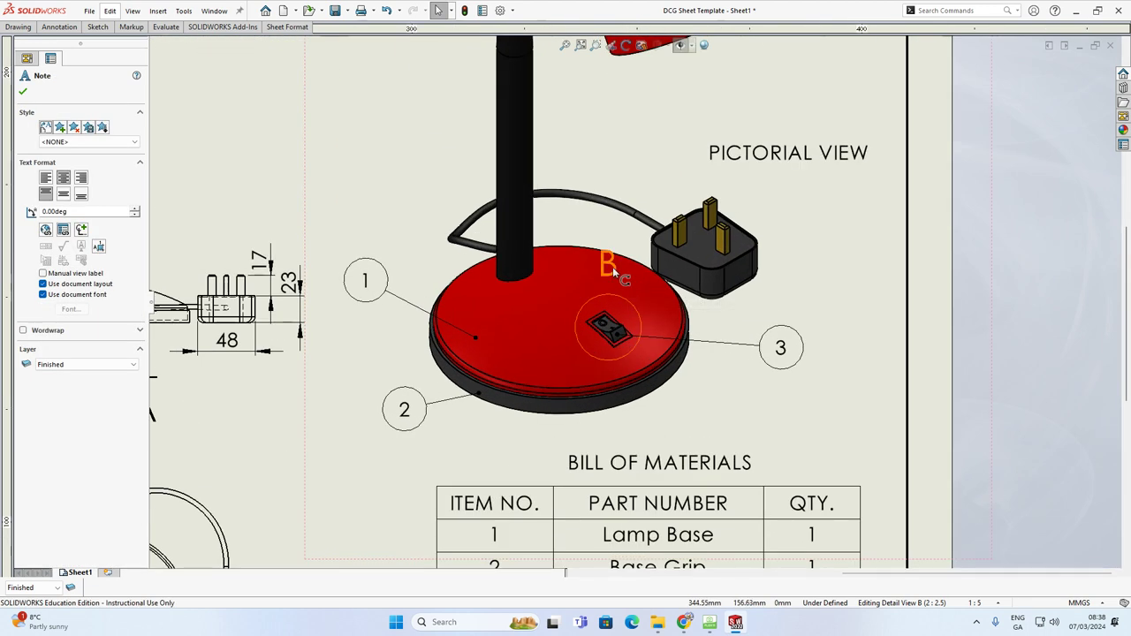
double_click(612, 267)
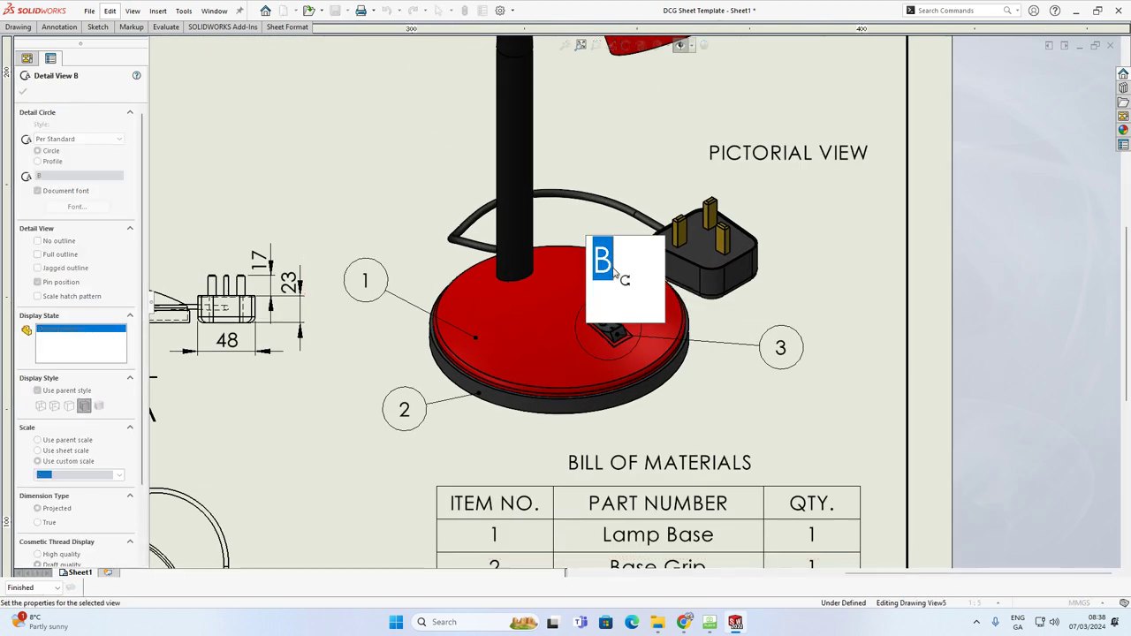
type("SW")
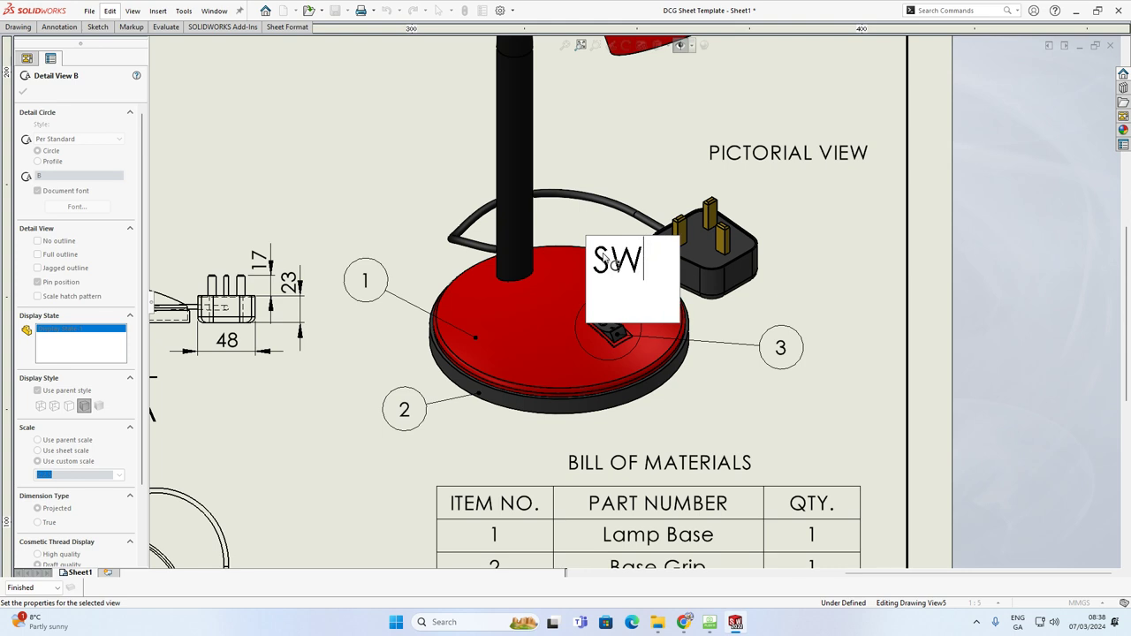
type("ITCH")
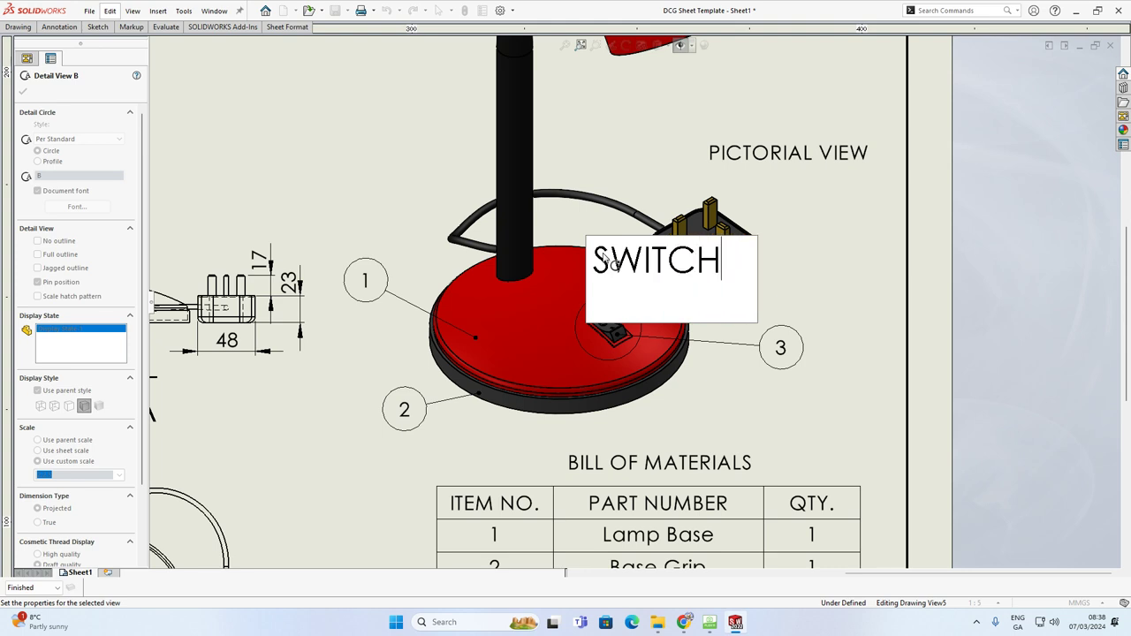
left_click(841, 306)
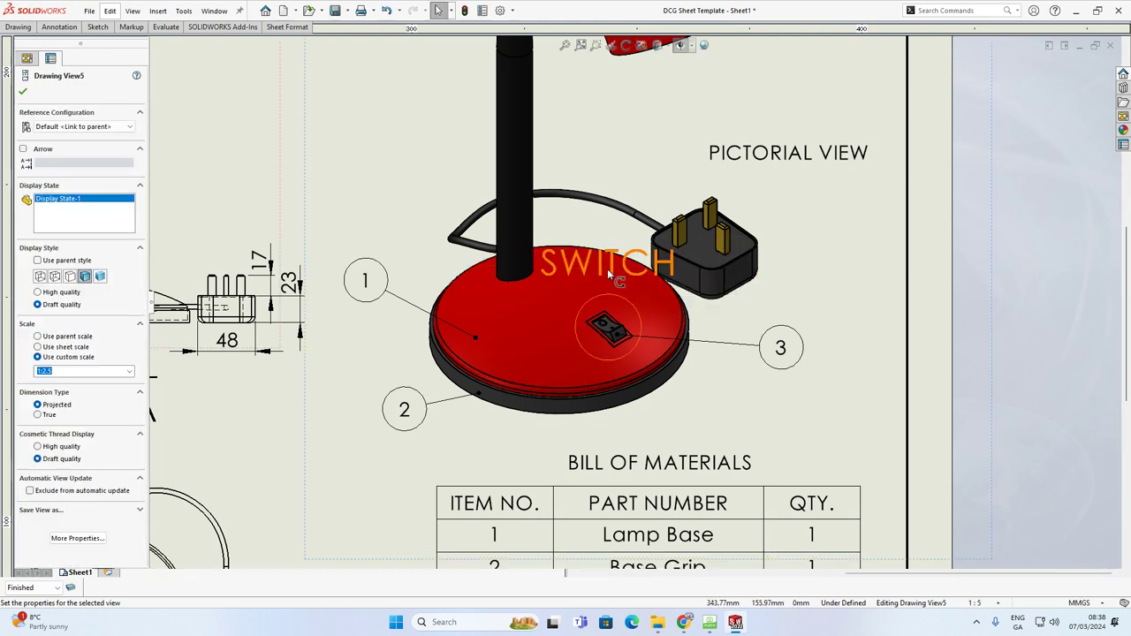
Move the SWITCH label below the detail circle beside the lamp base in the pictorial view, and adjust the switch detail's label above its view.
mouse_move(574, 295)
left_mouse_down()
mouse_move(485, 365)
mouse_move(624, 394)
mouse_move(675, 386)
left_mouse_up()
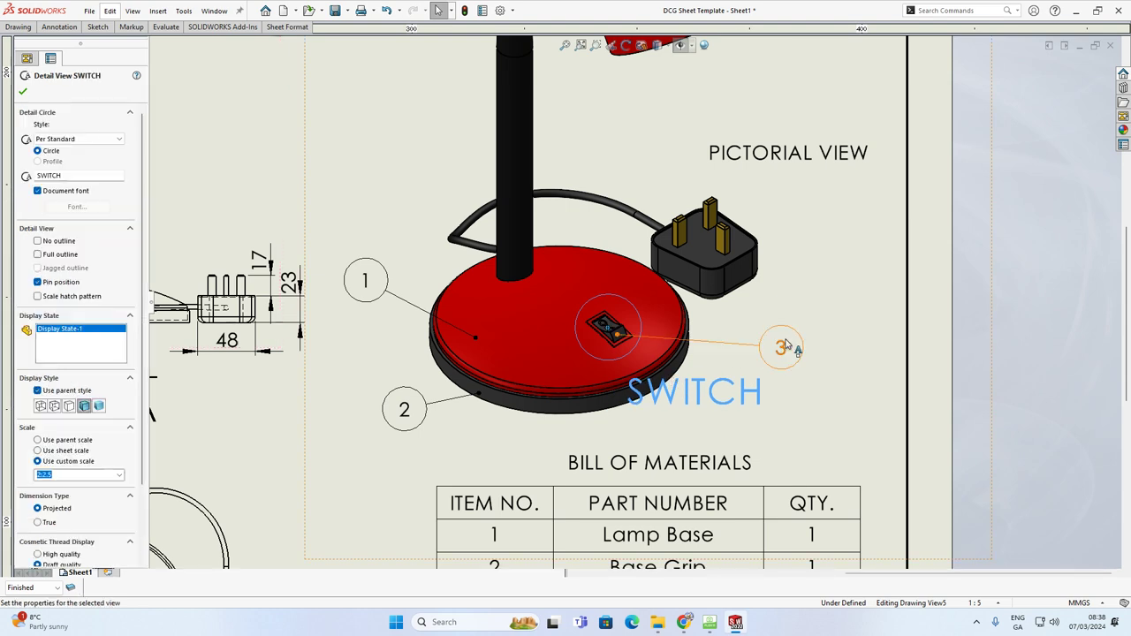
key("f")
left_click(395, 377)
scroll(398, 353, "down", 4)
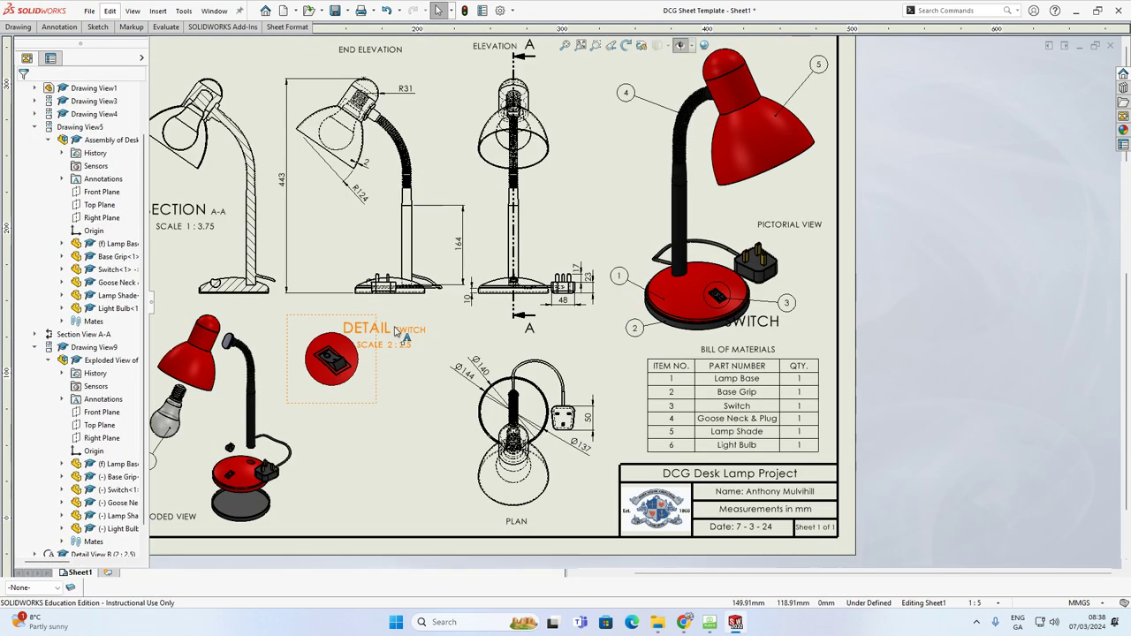
left_click_drag(408, 320, 399, 317)
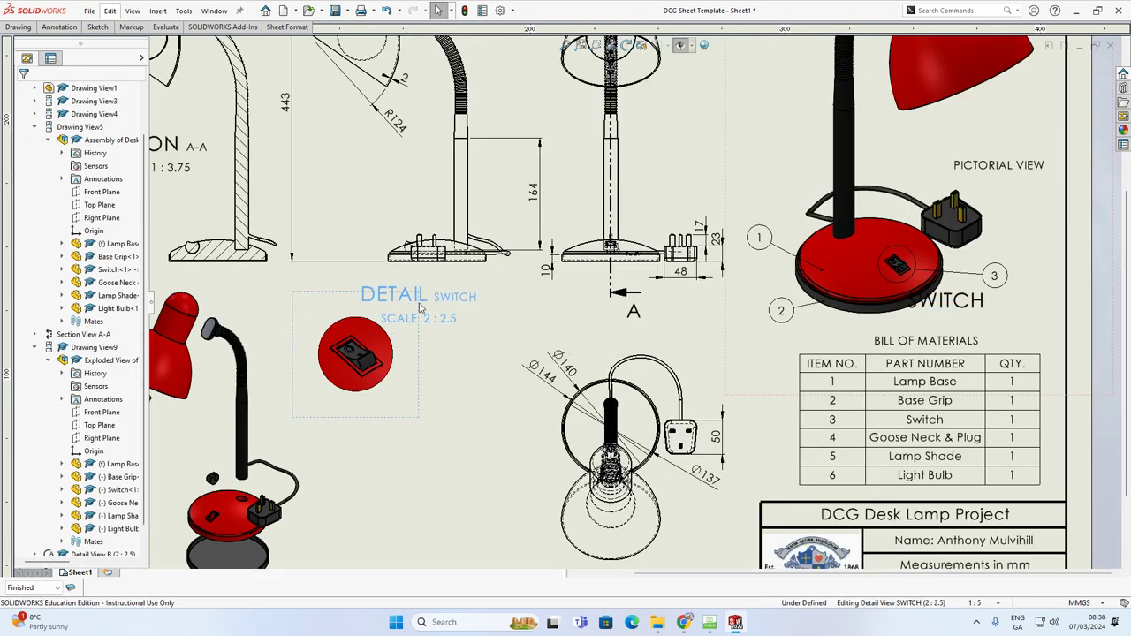
left_click(439, 412)
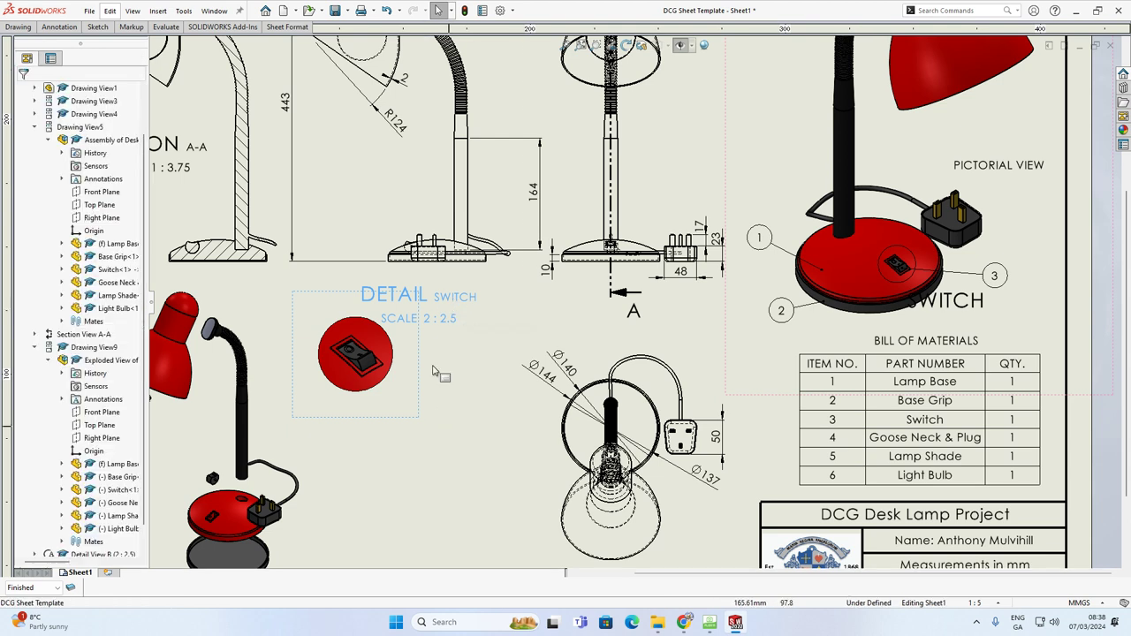
Set the switch detail view's custom scale to 2:1.5 and reposition its label above the detail's upper left.
left_click(380, 349)
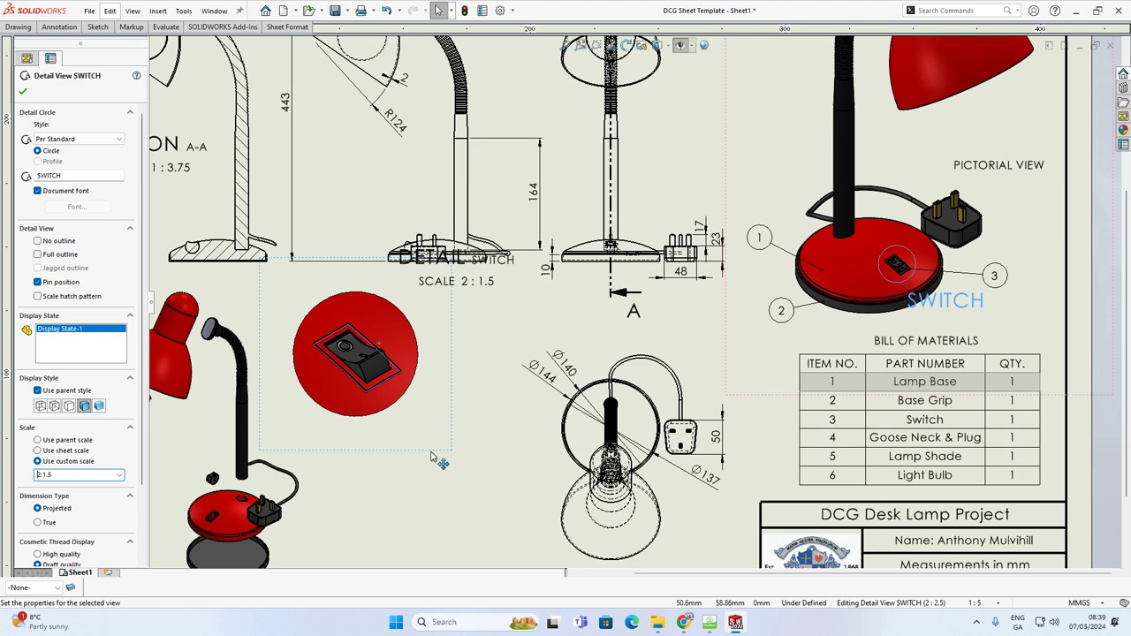
key("Return")
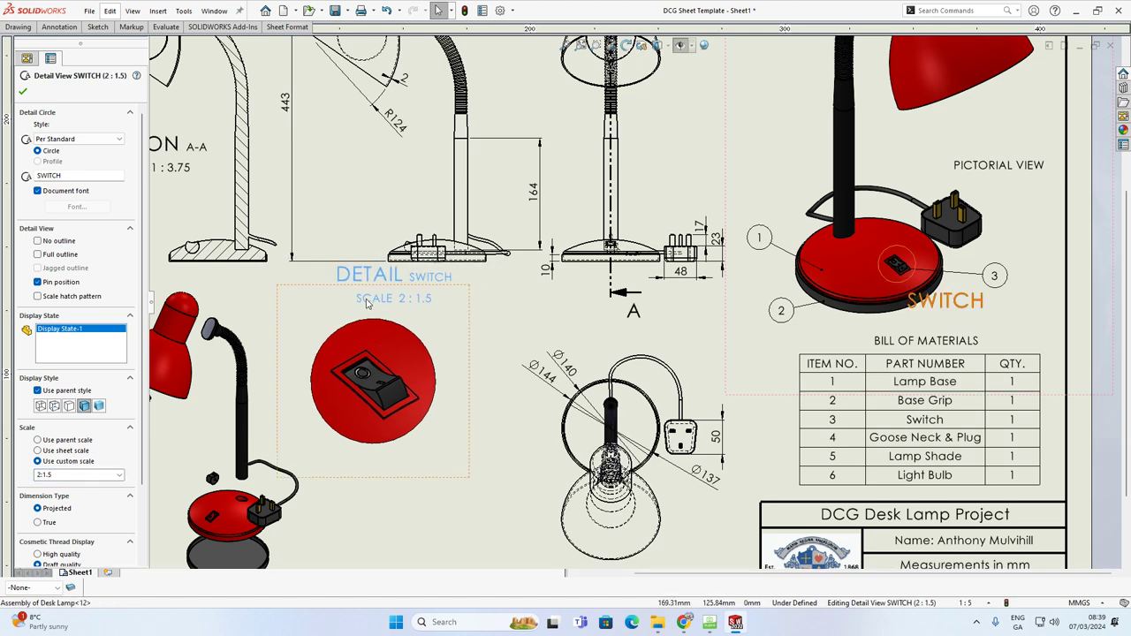
left_click_drag(368, 303, 305, 318)
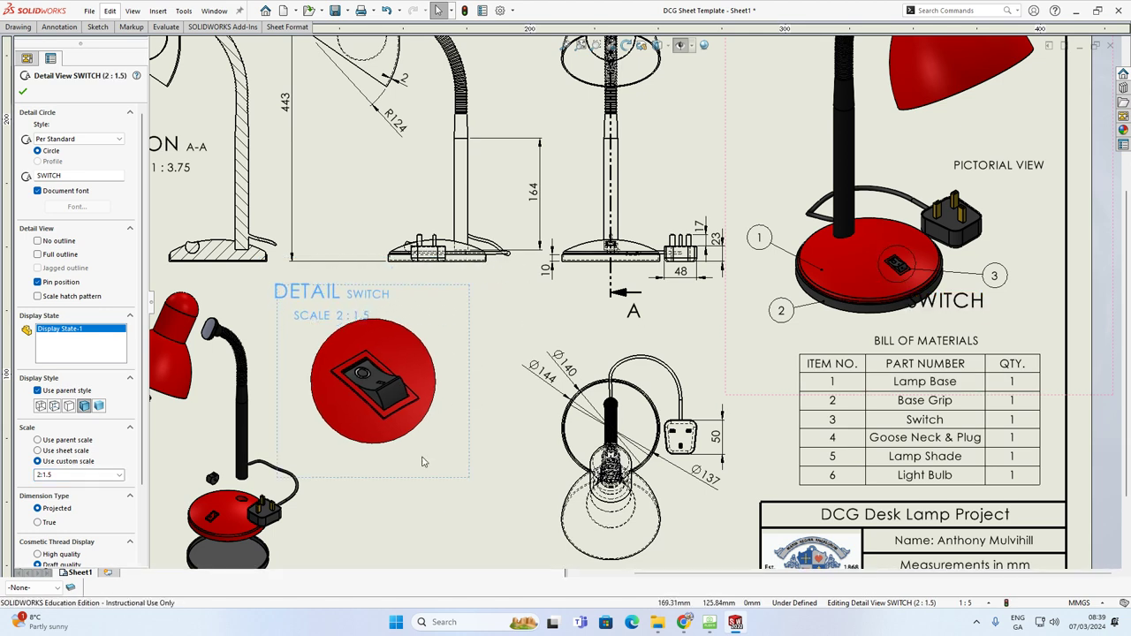
key("Escape")
key("f")
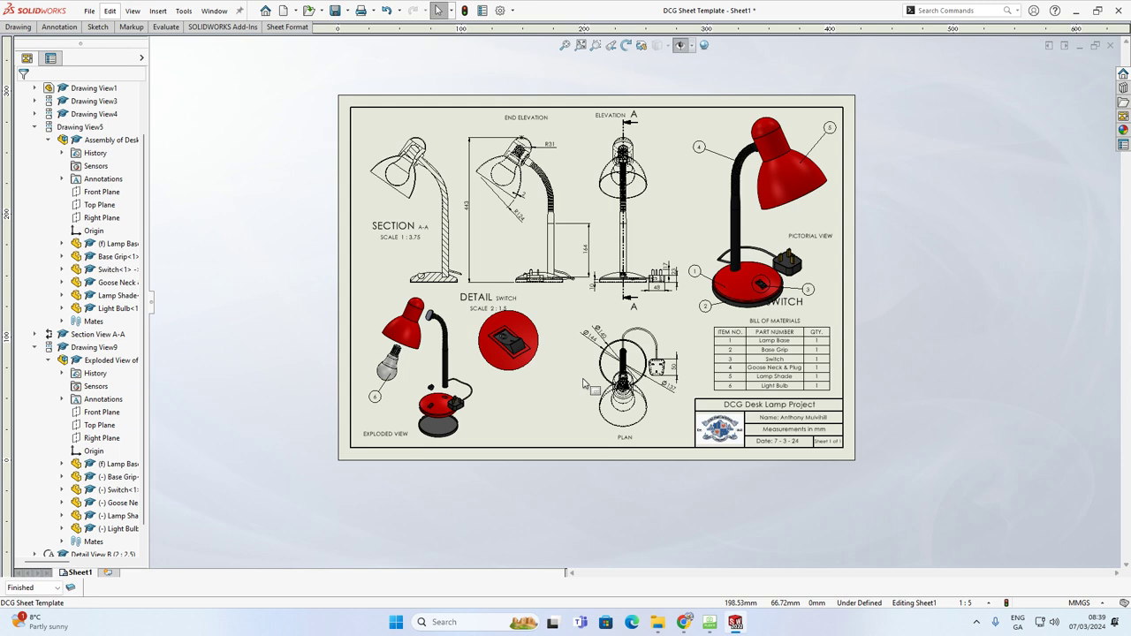
Start another detail view by sketching a circle around the ribbed gooseneck of the exploded lamp.
left_click(55, 27)
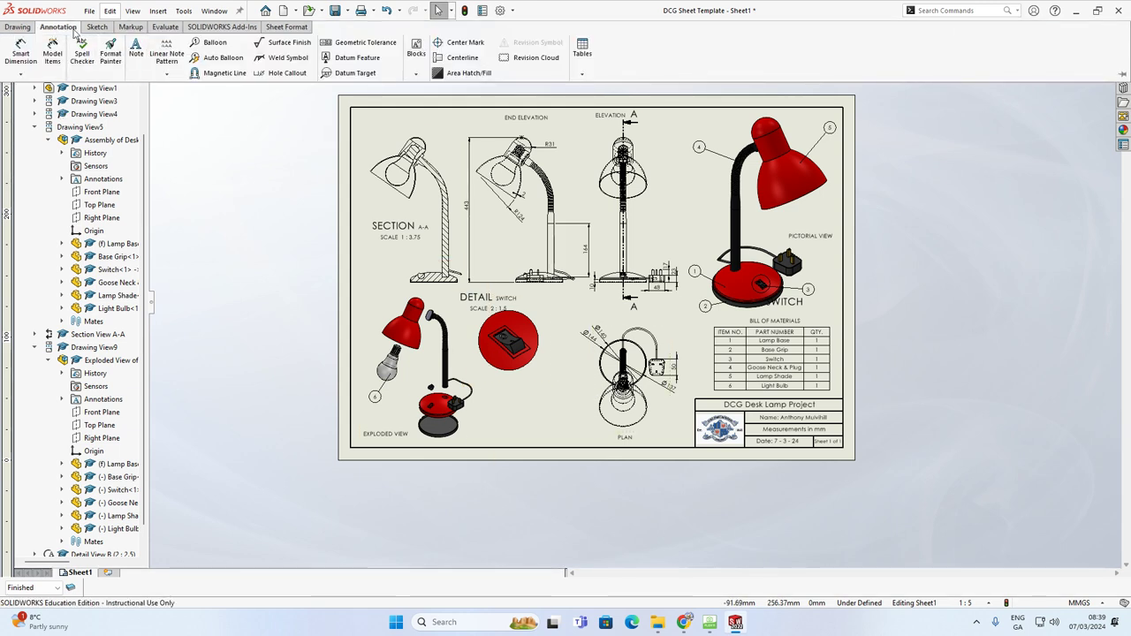
left_click(17, 28)
left_click(166, 53)
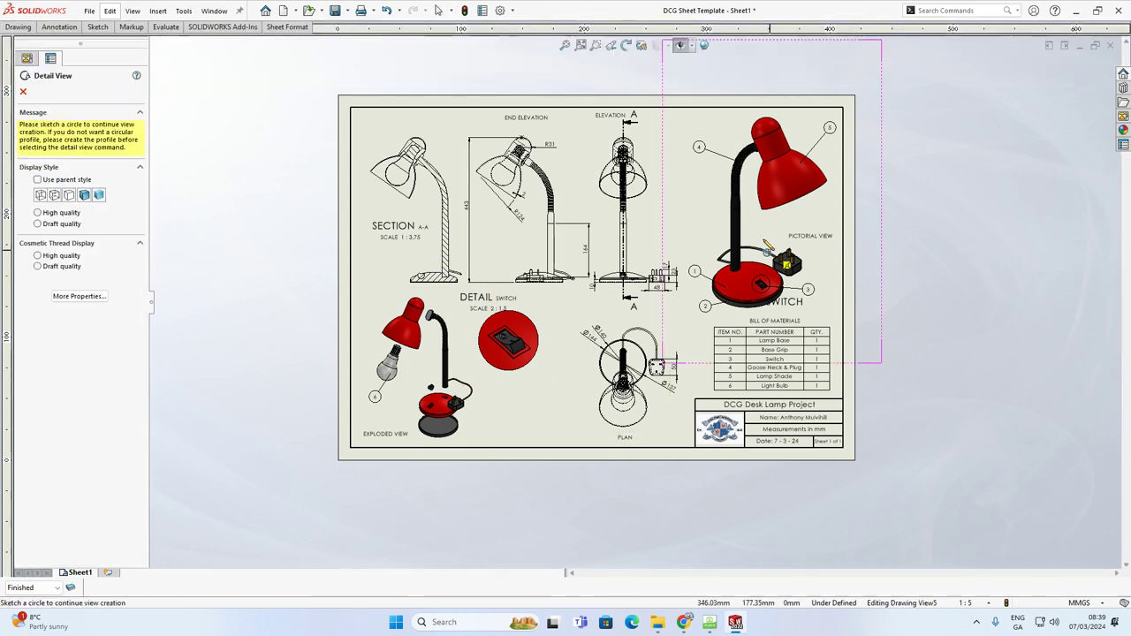
scroll(748, 245, "up", 6)
scroll(683, 259, "down", 3)
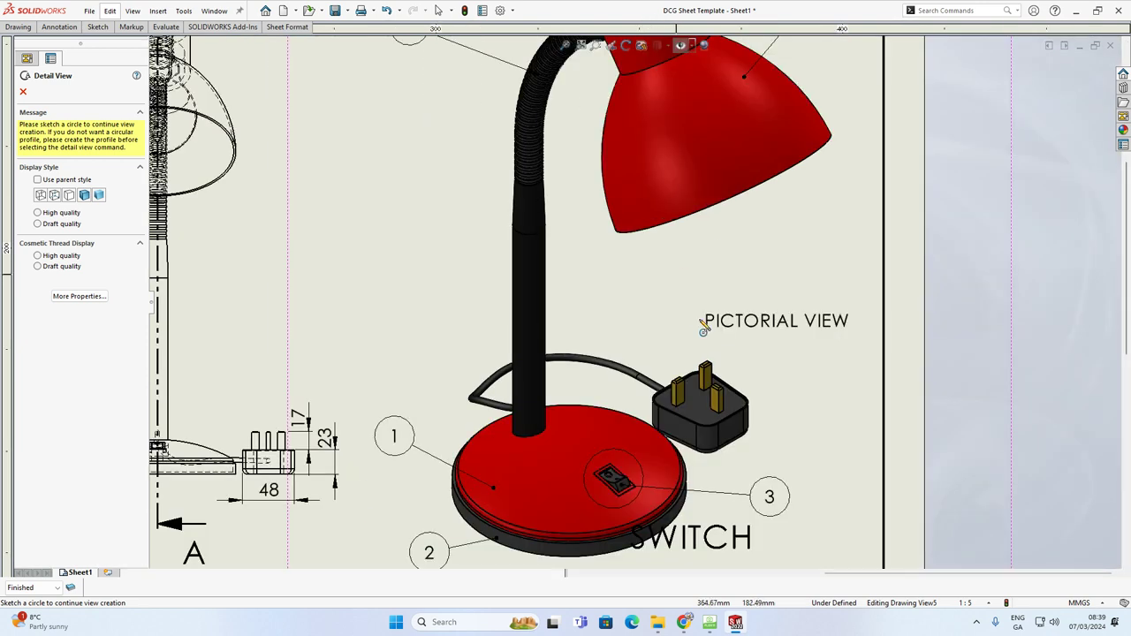
scroll(703, 329, "down", 3)
scroll(536, 321, "down", 2)
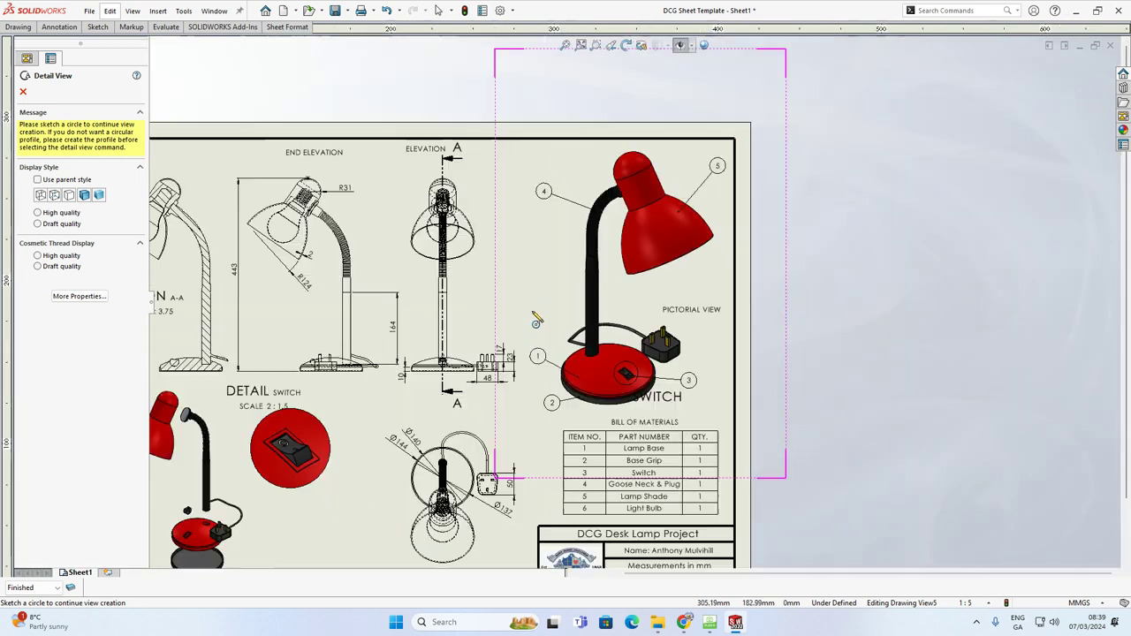
scroll(536, 322, "down", 2)
scroll(397, 373, "up", 5)
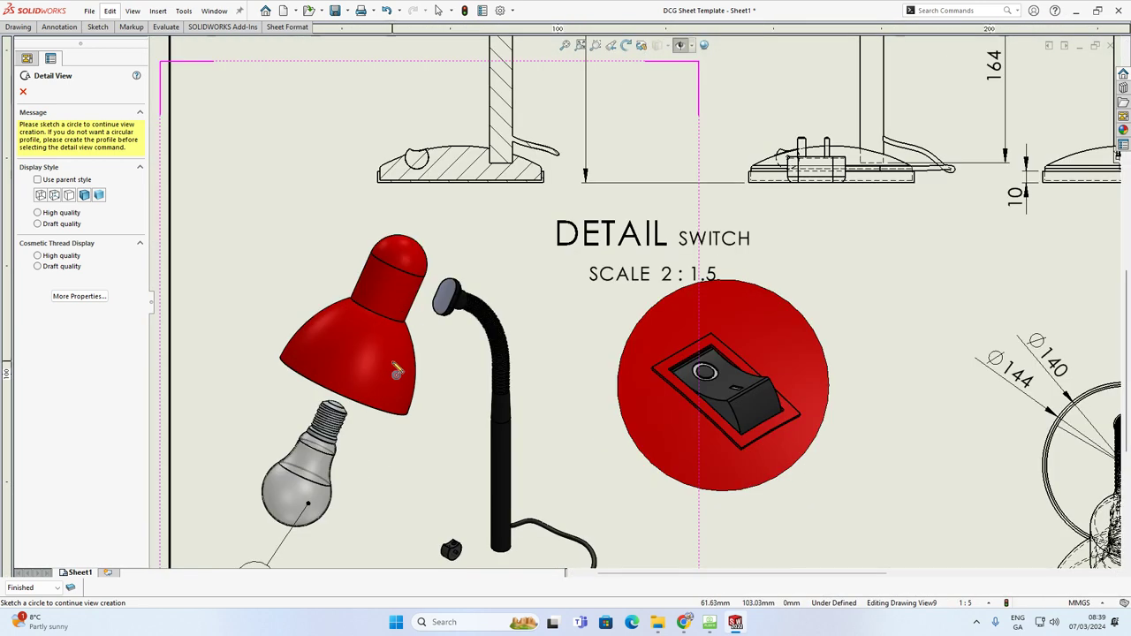
scroll(530, 344, "up", 5)
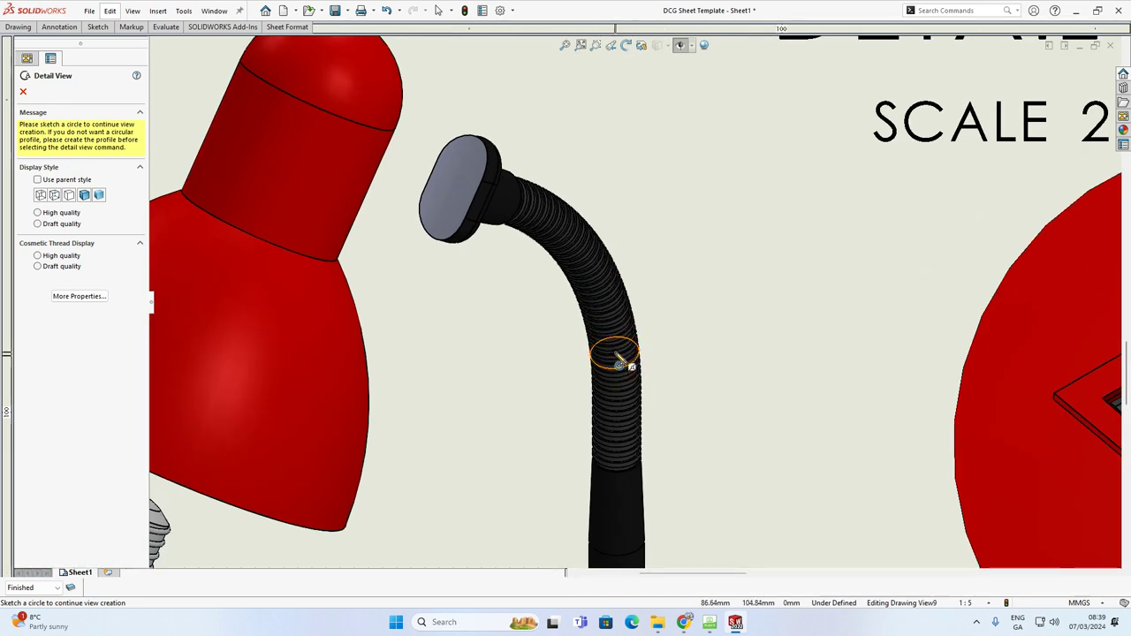
left_click(624, 357)
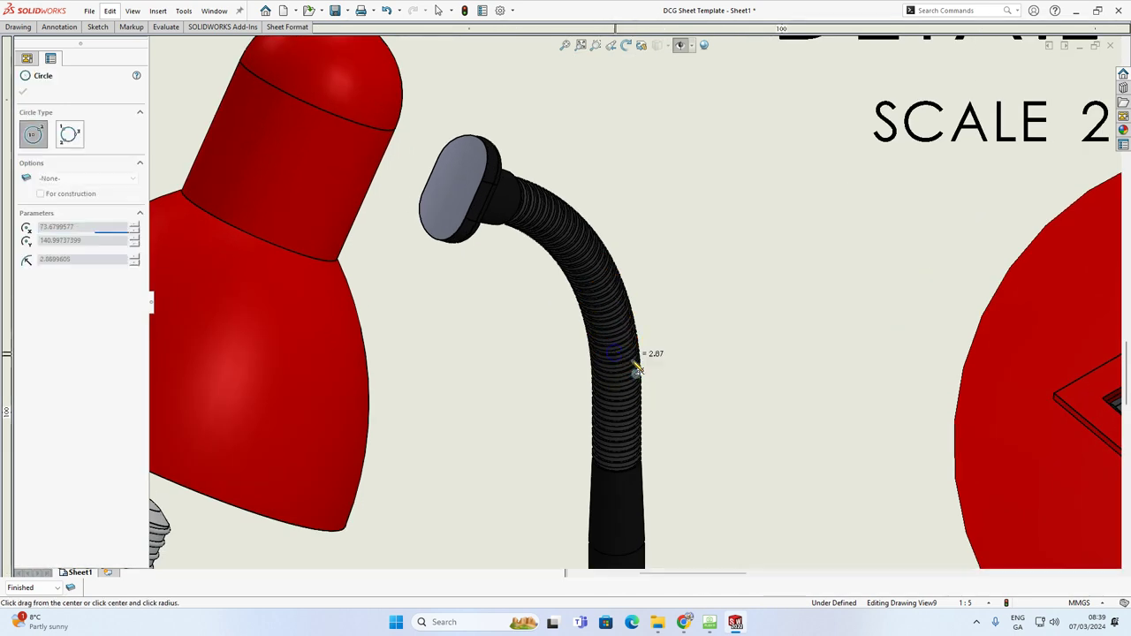
left_click(677, 402)
key("z")
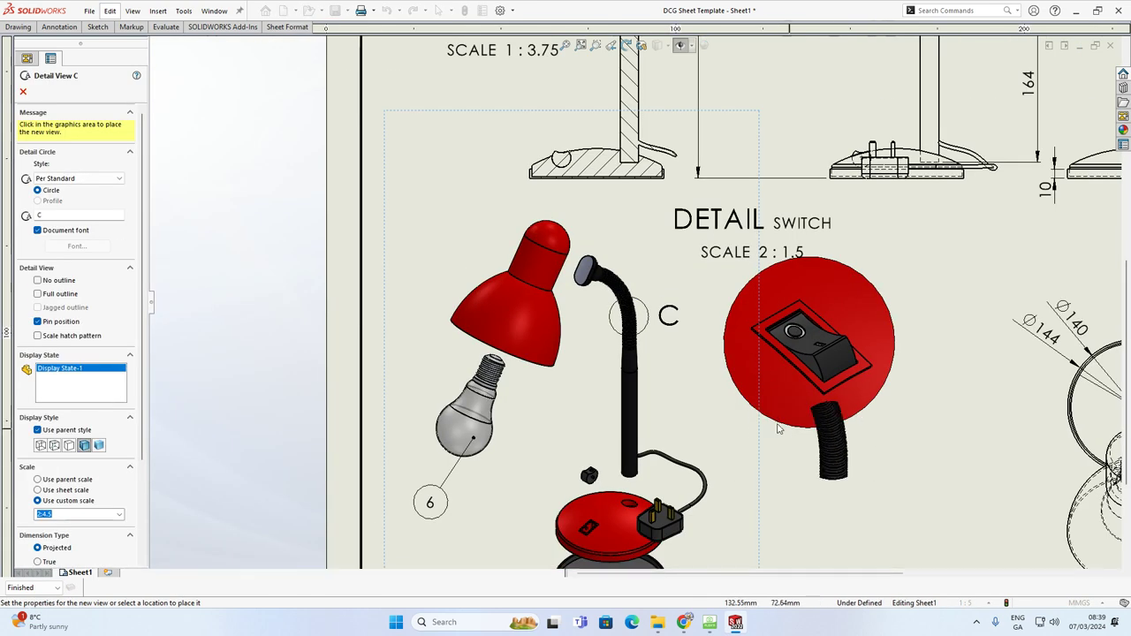
Place the neck's detail view just left of the plan, set its scale to 2:1.5, and move its label onto the sheet beside it.
left_click(956, 499)
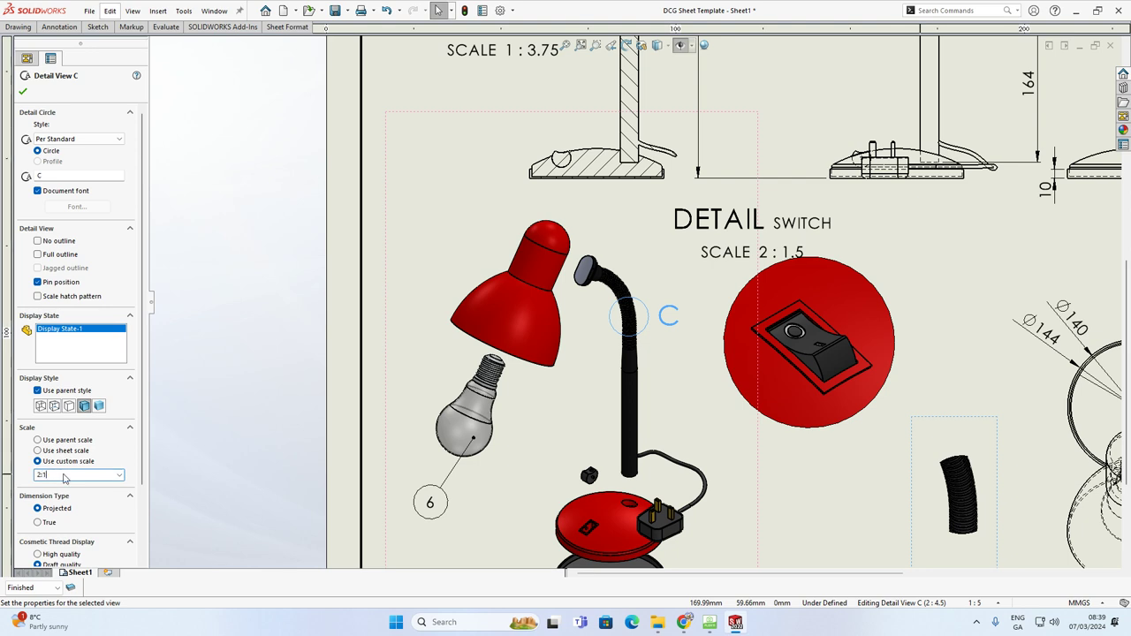
key("Return")
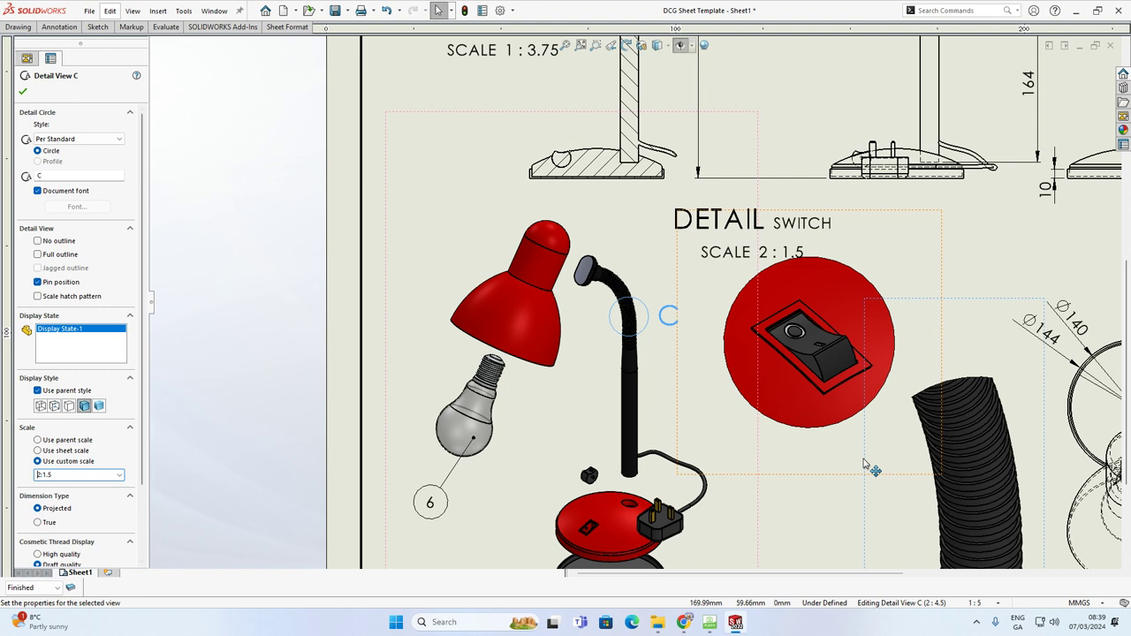
scroll(865, 467, "down", 3)
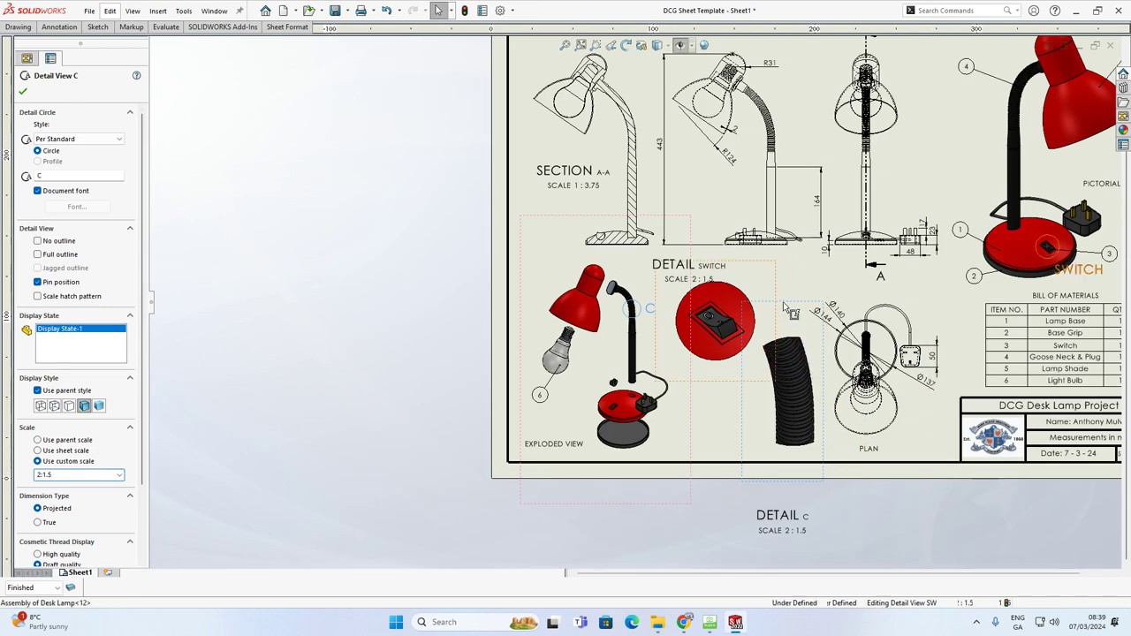
left_click(775, 347)
left_click(777, 517)
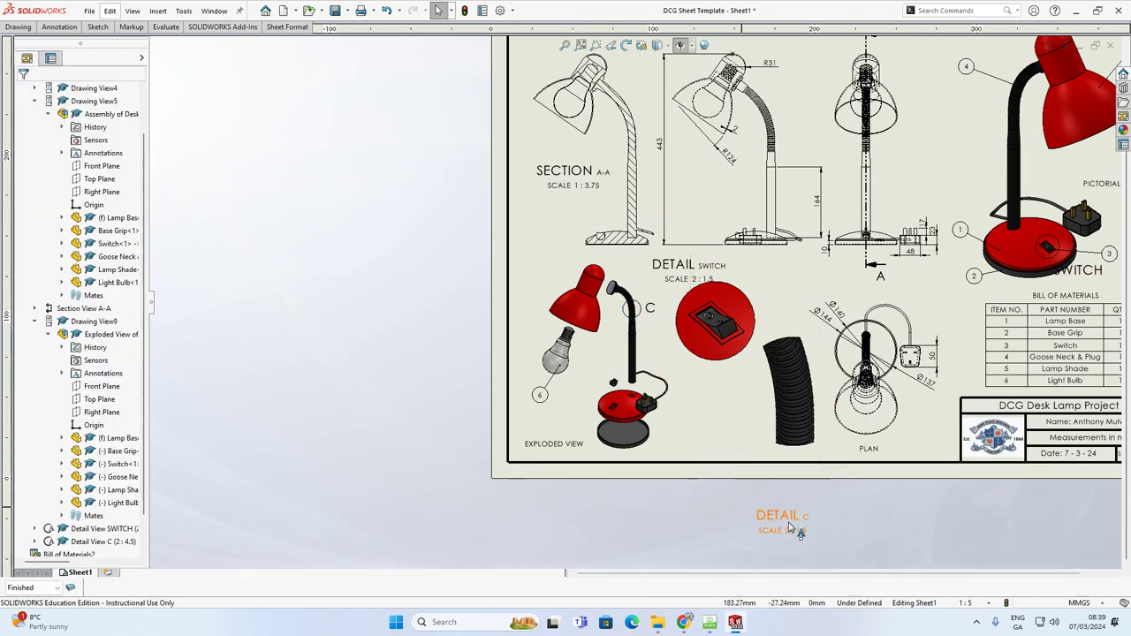
left_click_drag(777, 517, 752, 427)
Rename the detail circle's label on the exploded view from C to NECK and place it below and right of the circle.
left_click(631, 307)
scroll(583, 203, "up", 3)
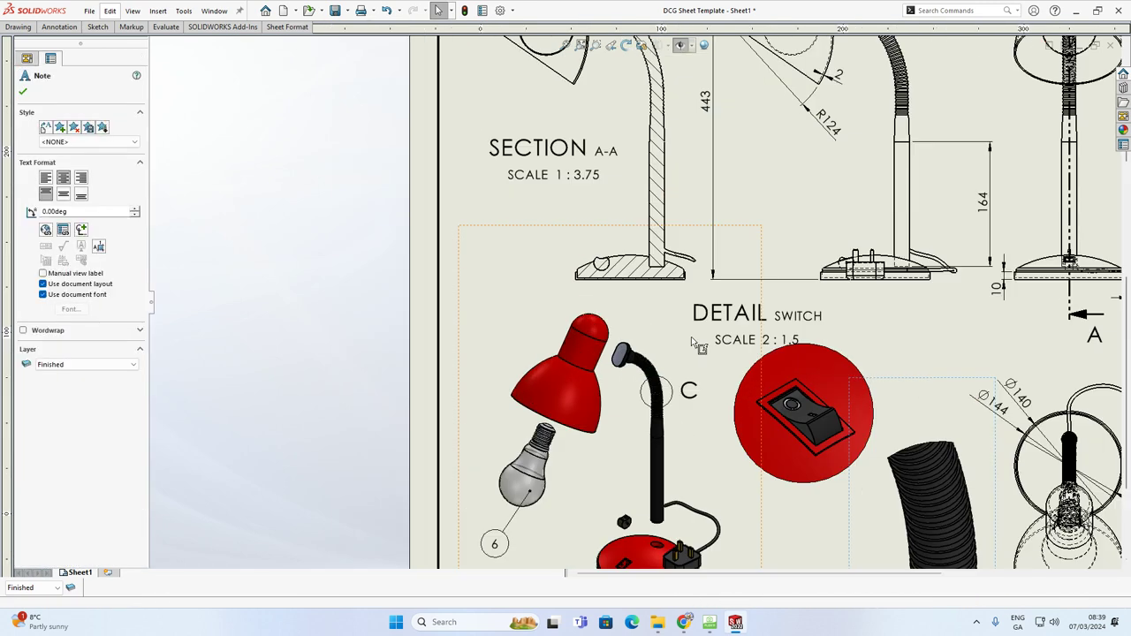
left_click(690, 391)
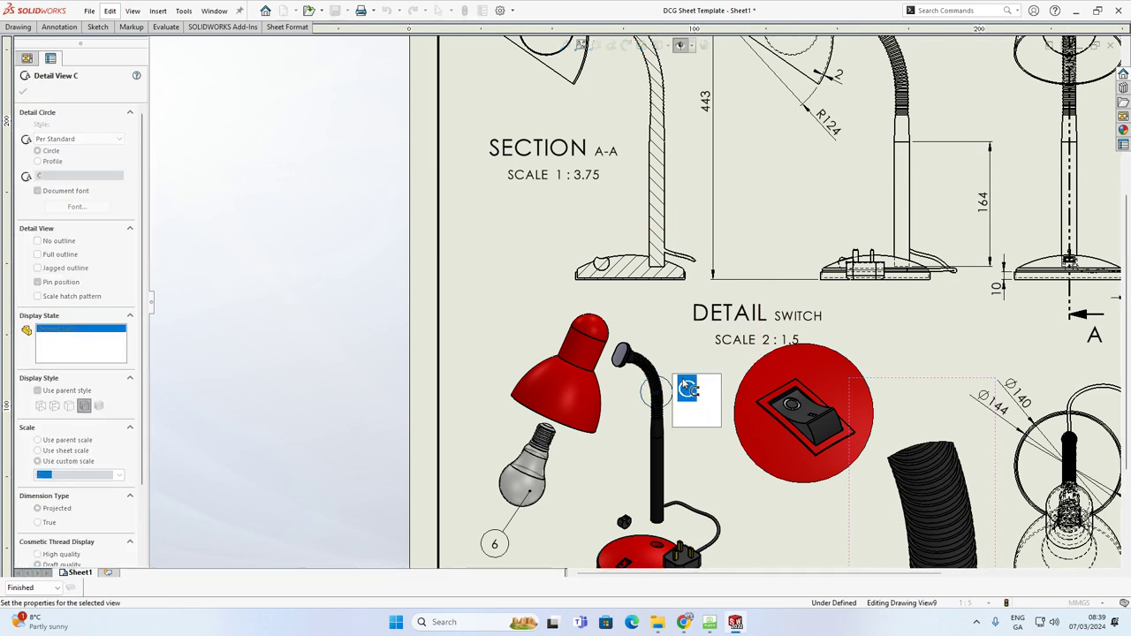
type("NECK")
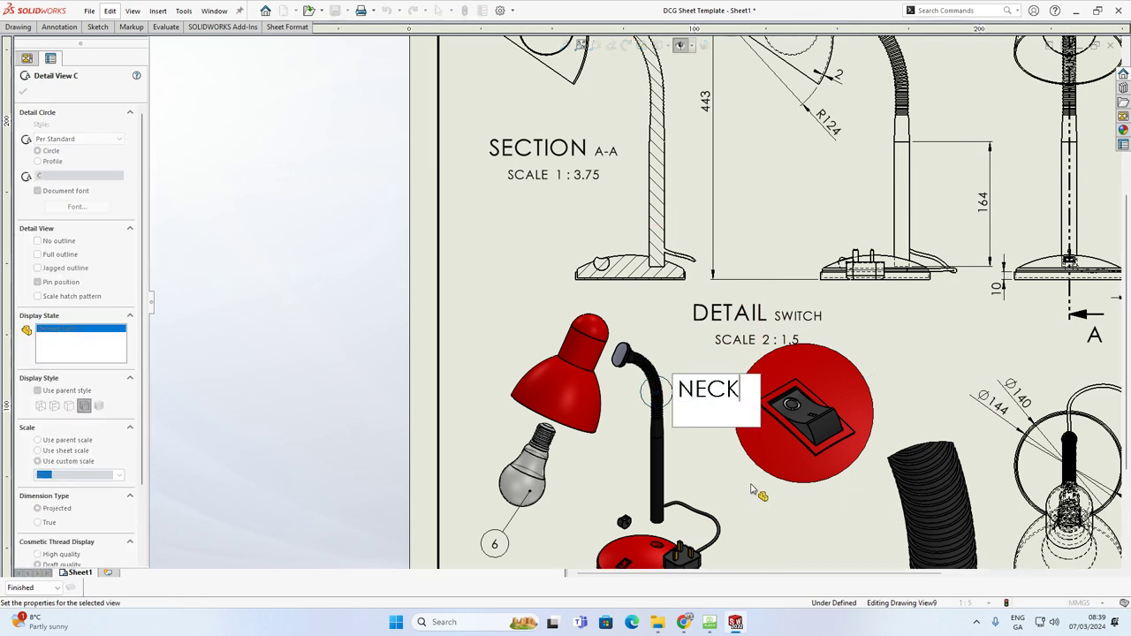
left_click(714, 399)
left_click_drag(714, 399, 704, 433)
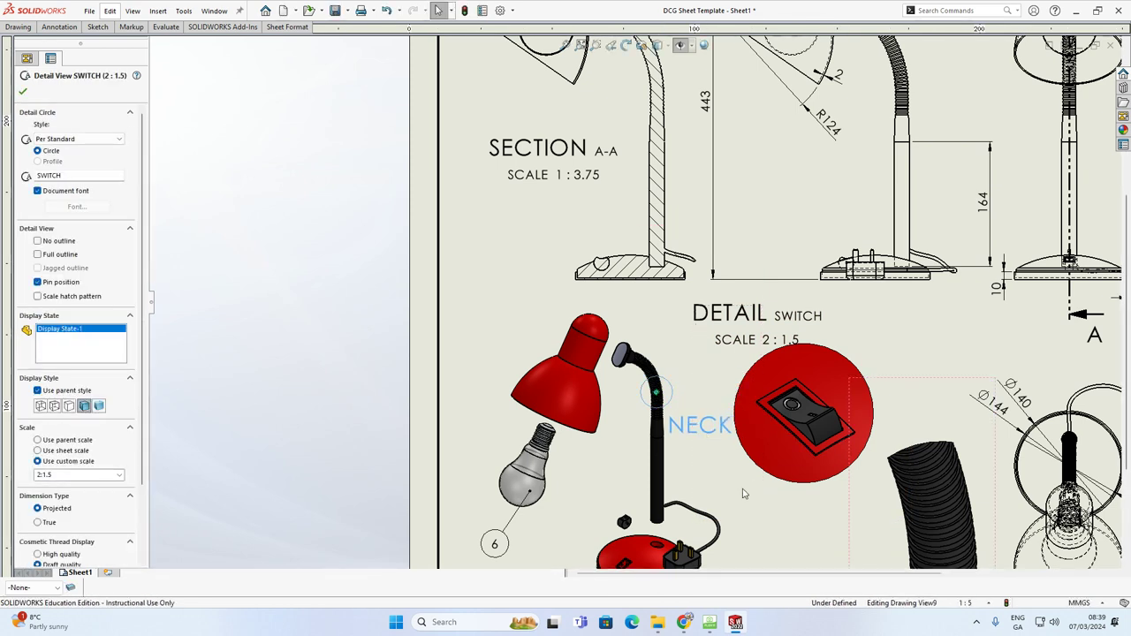
Shift the neck detail's title and scale label up and left, clear of the enlarged neck.
scroll(615, 282, "up", 4)
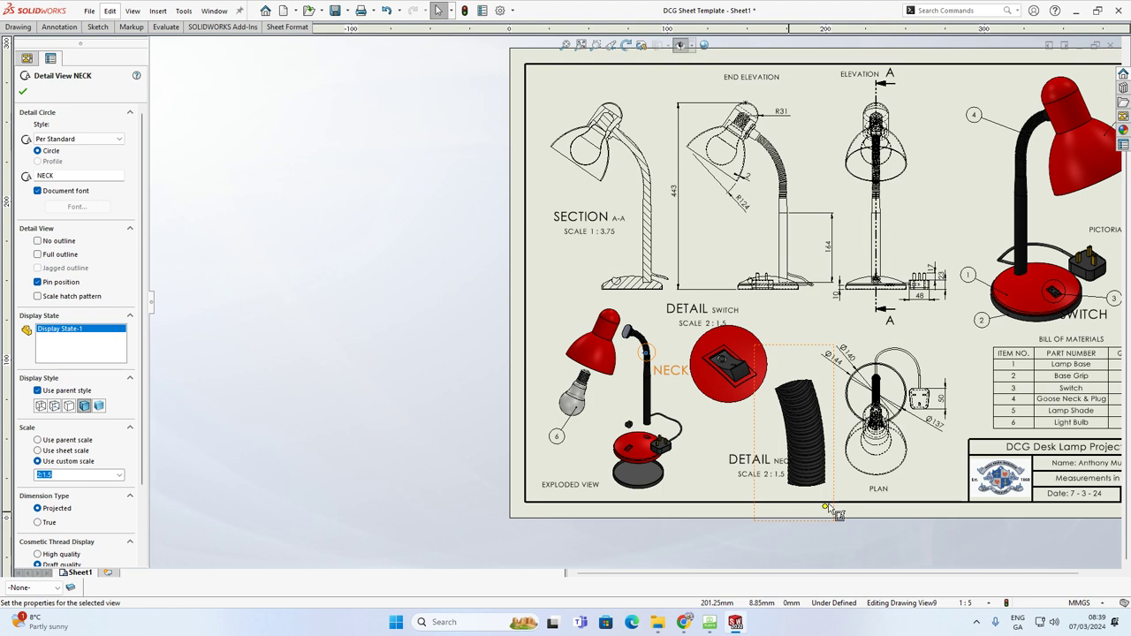
left_click(747, 461)
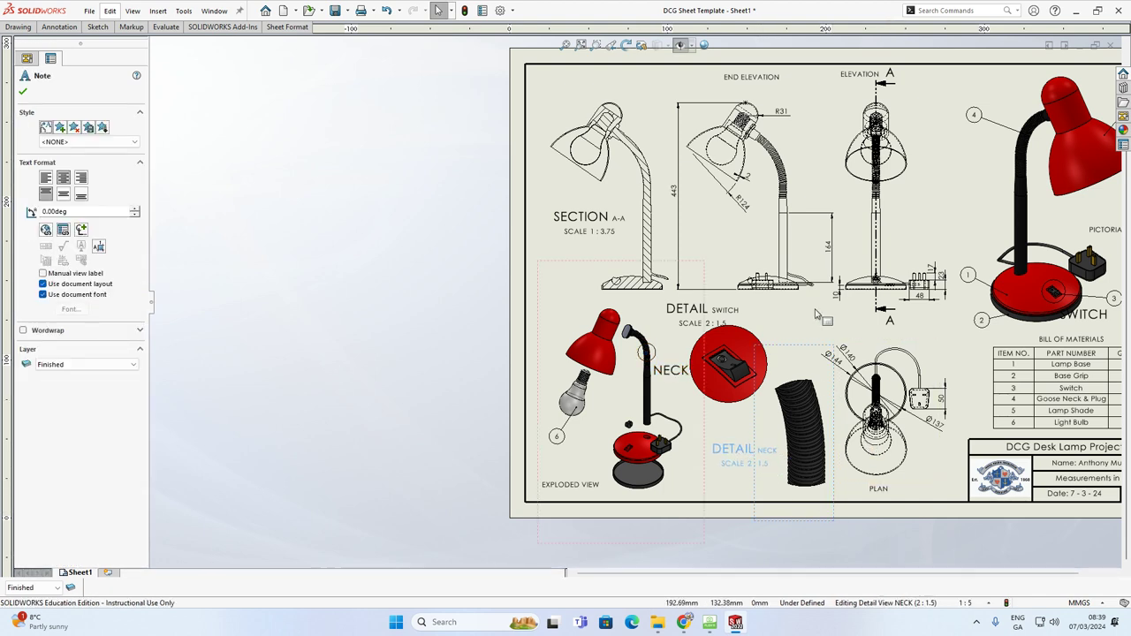
key("Escape")
scroll(777, 354, "up", 2)
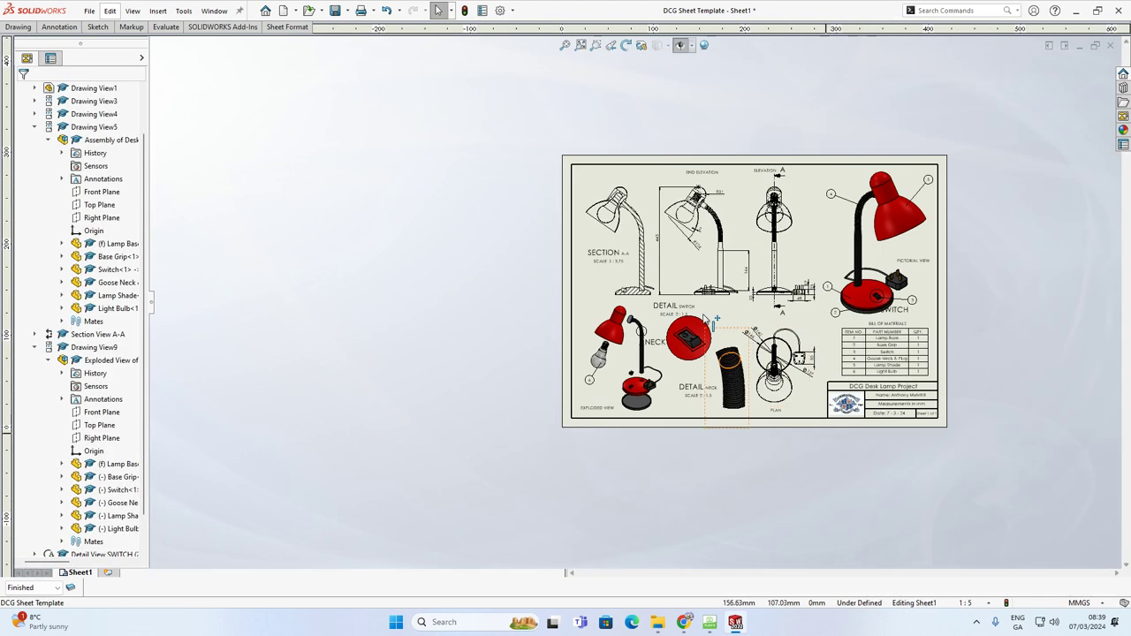
Compare Hidden Lines Removed and Shaded With Edges on the neck detail view, and set its display style to Shaded.
scroll(698, 320, "down", 2)
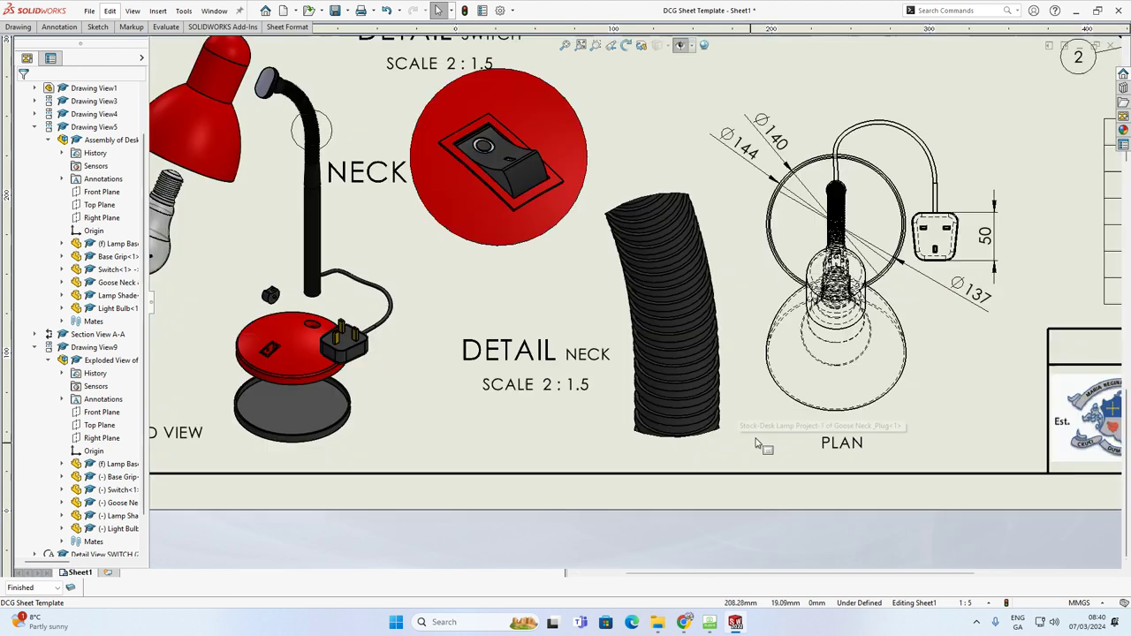
scroll(747, 415, "down", 3)
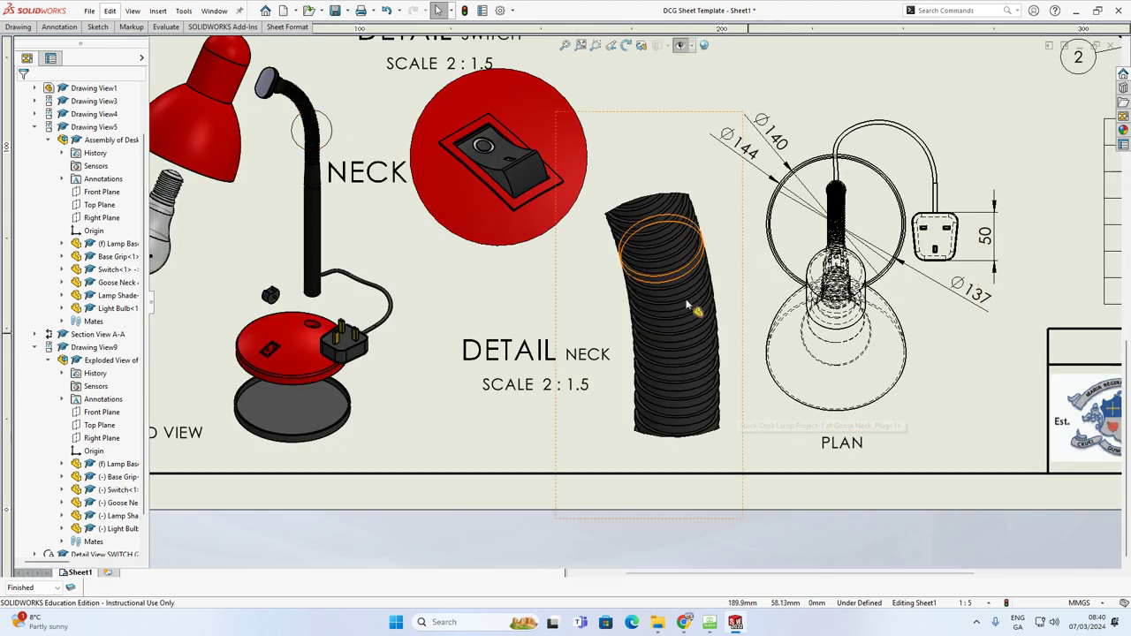
left_click(679, 296)
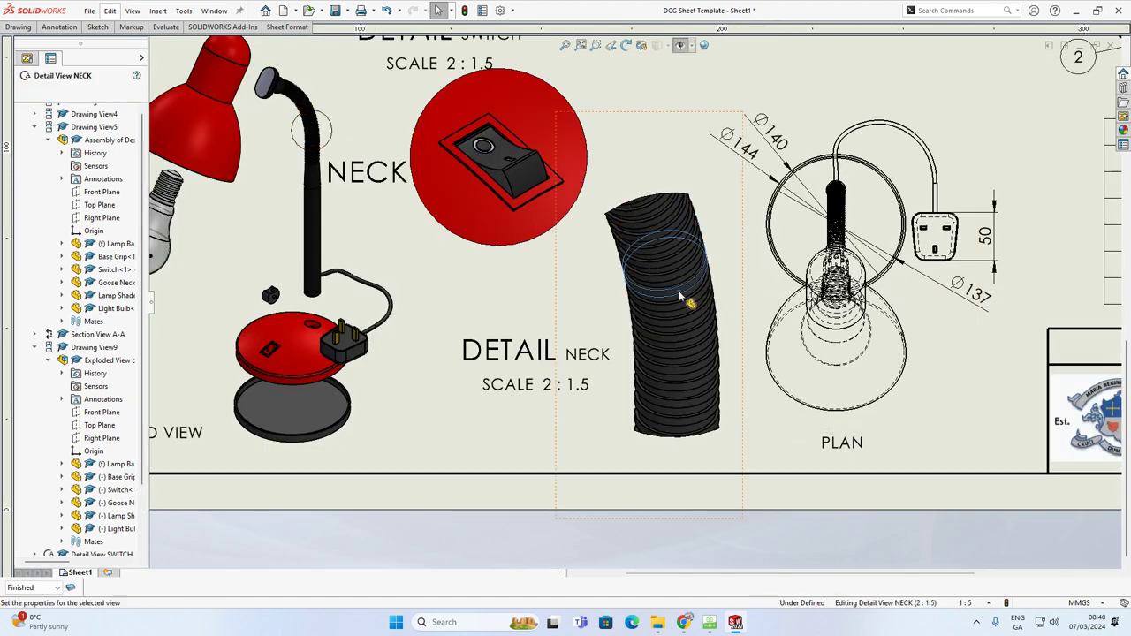
left_click(69, 406)
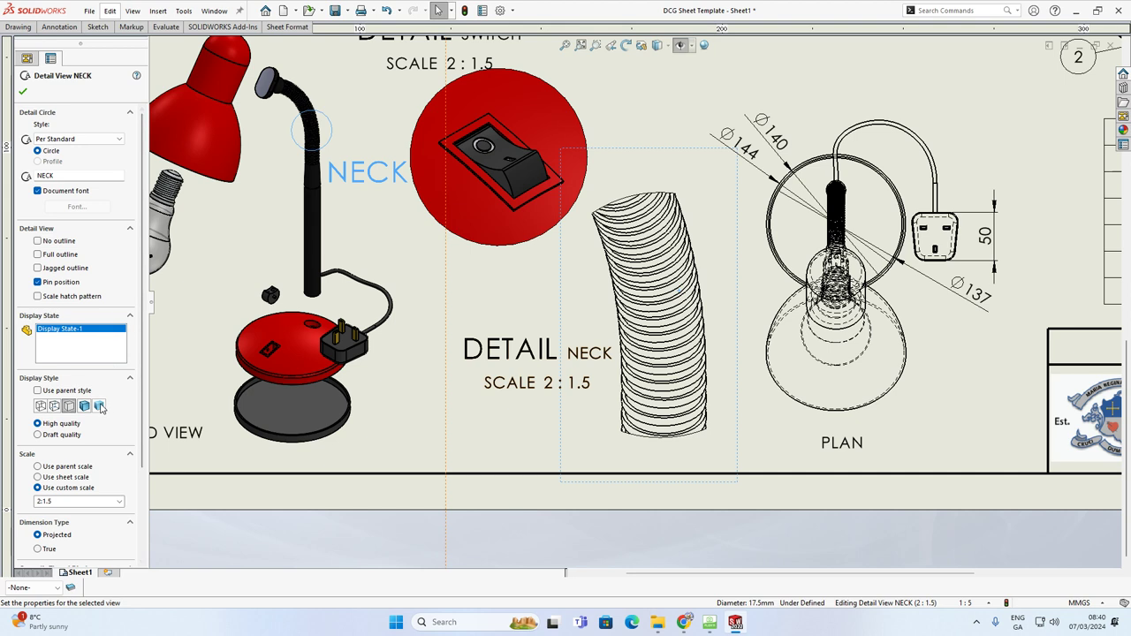
left_click(99, 406)
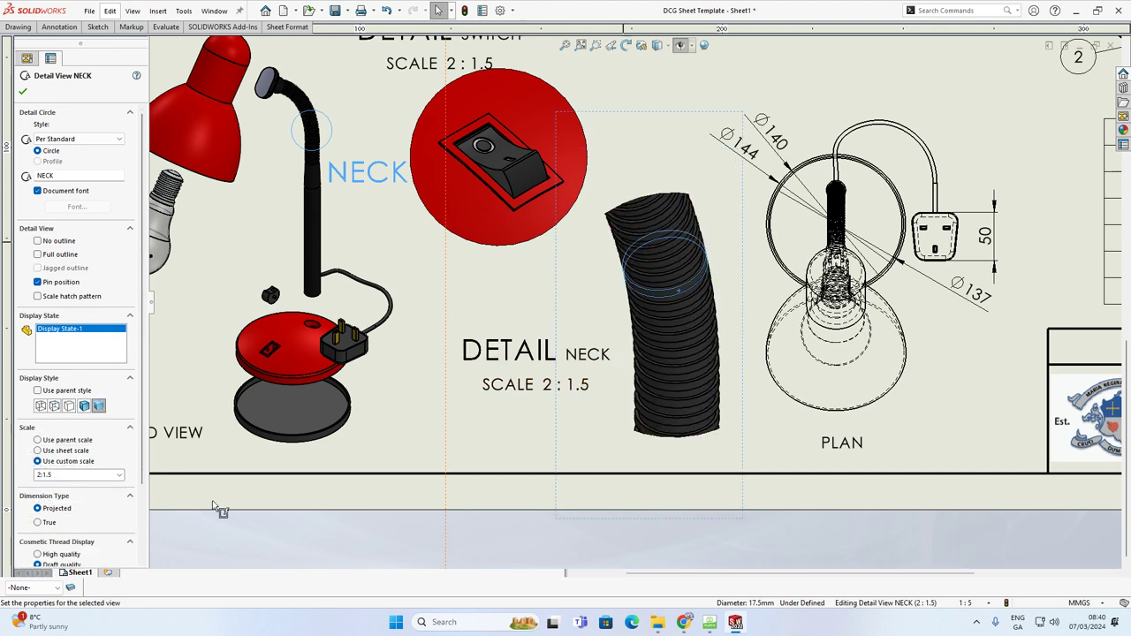
left_click(84, 406)
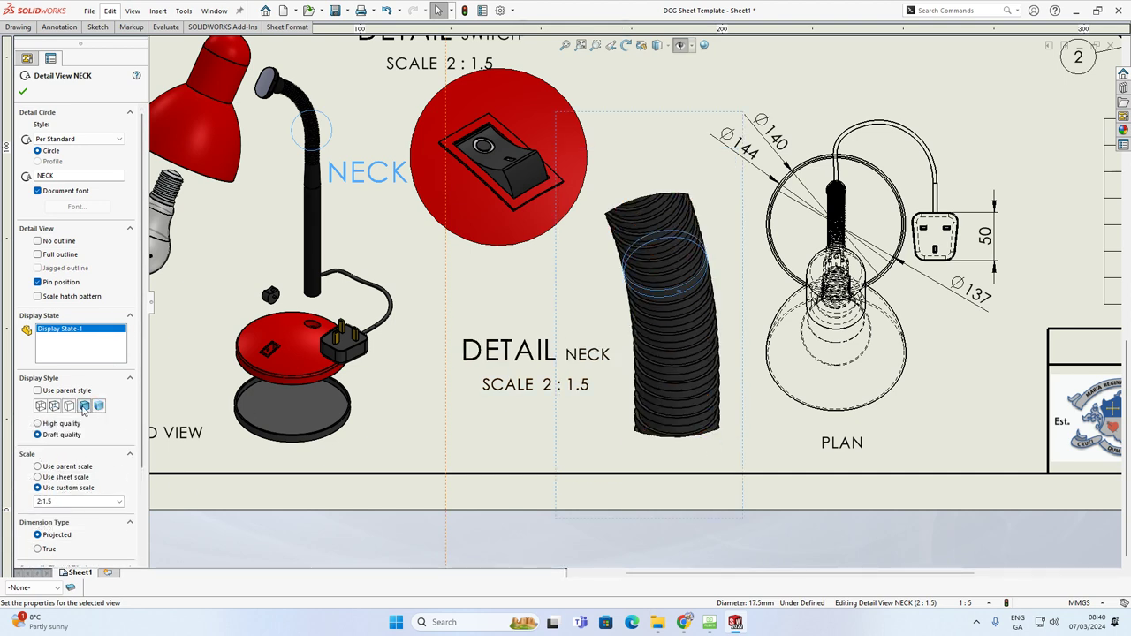
left_click(99, 406)
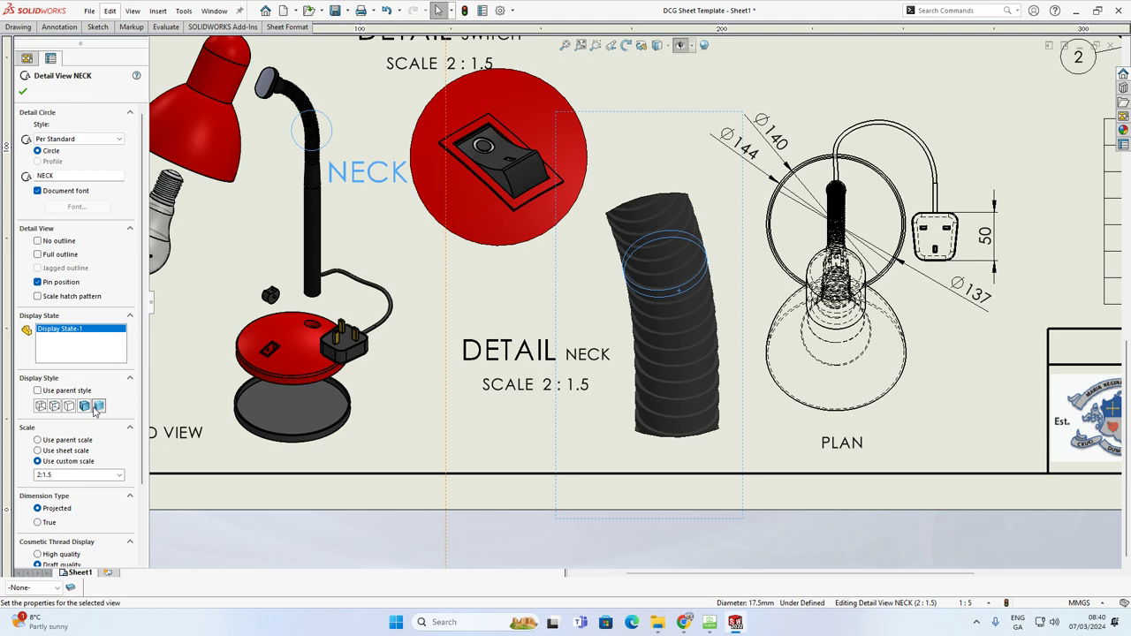
left_click(835, 528)
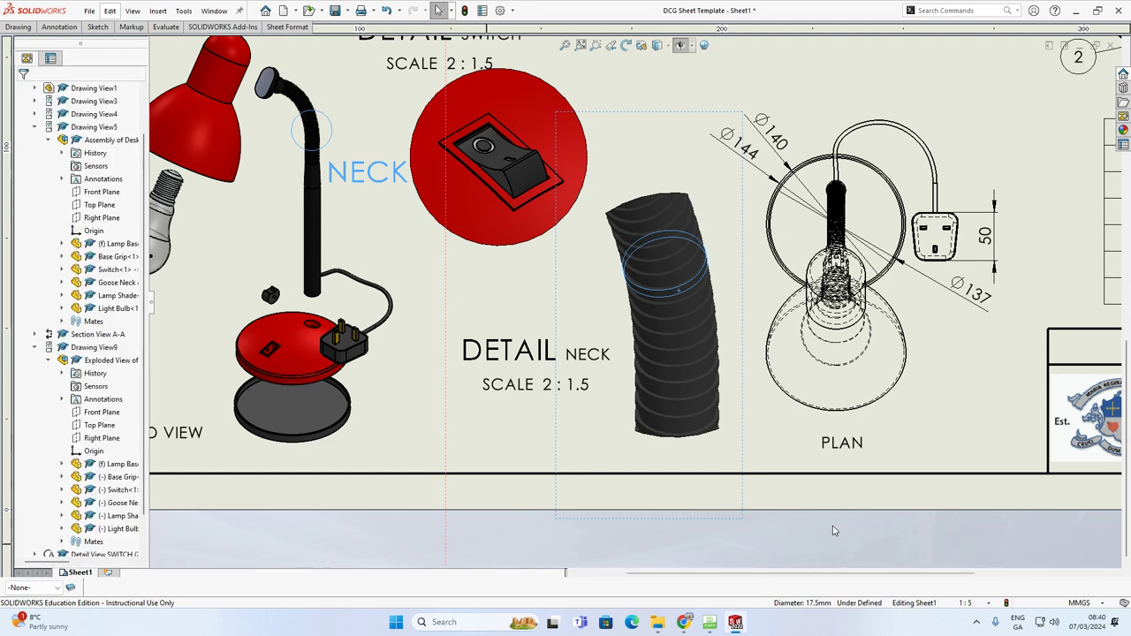
left_click(669, 309)
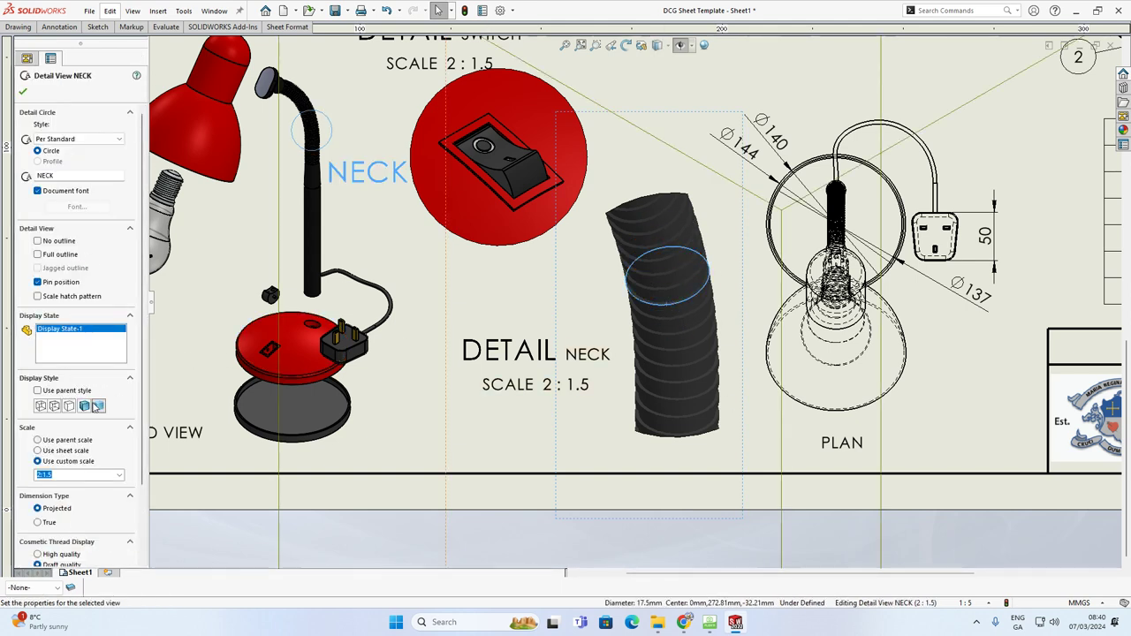
left_click(939, 527)
Move the SWITCH label on the pictorial view slightly right and down, clear of the lamp base.
scroll(966, 515, "up", 5)
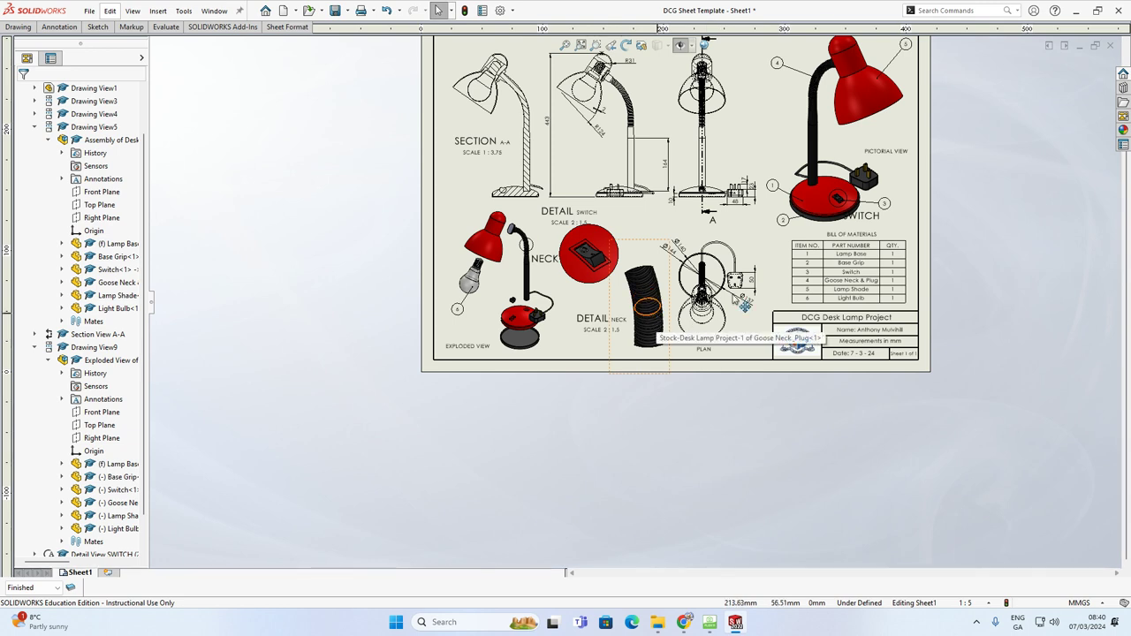
scroll(744, 301, "up", 3)
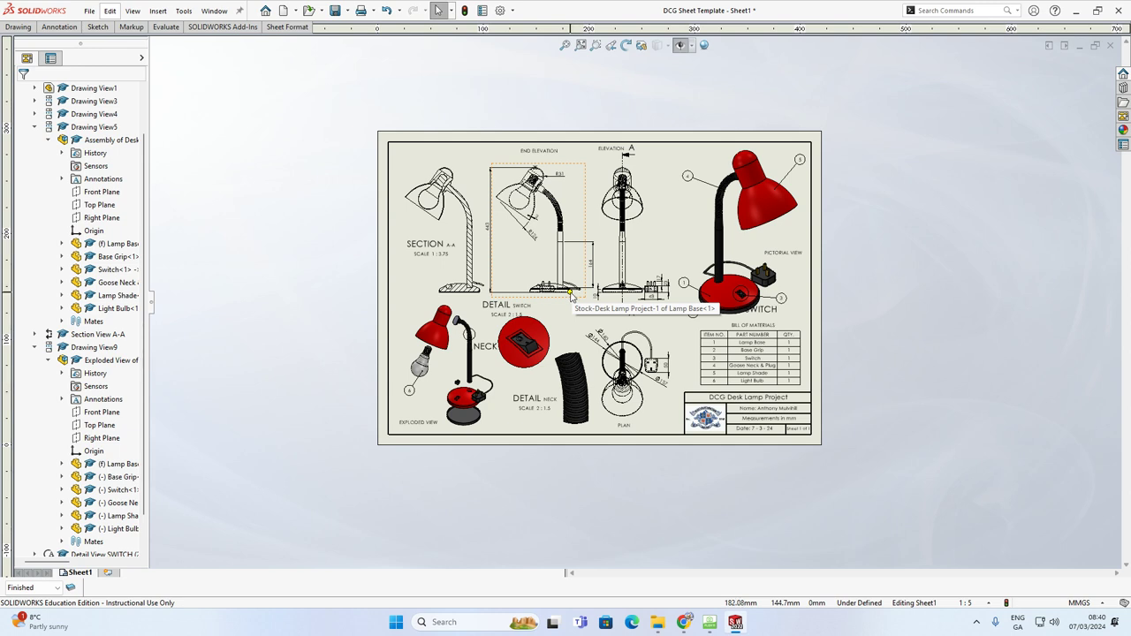
scroll(574, 303, "down", 1)
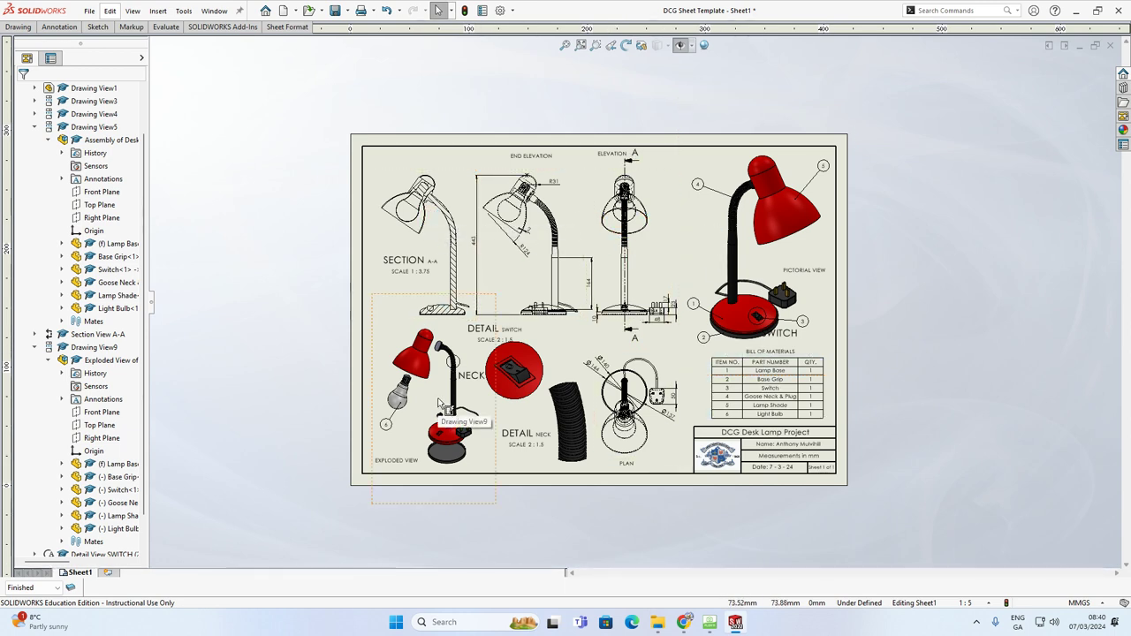
left_click(783, 336)
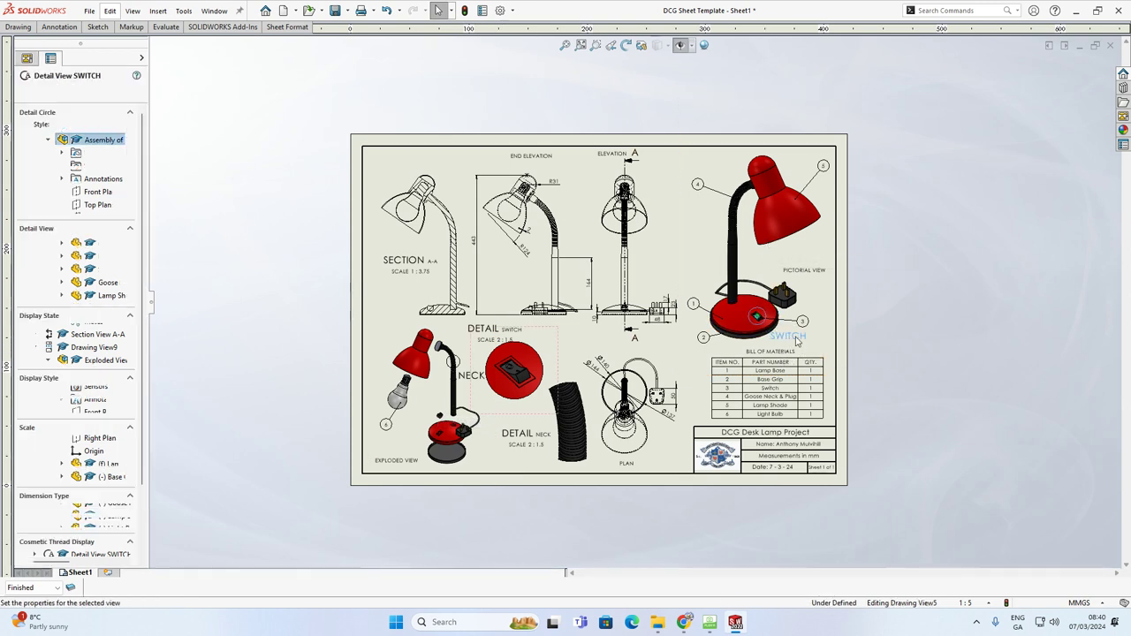
left_click(914, 325)
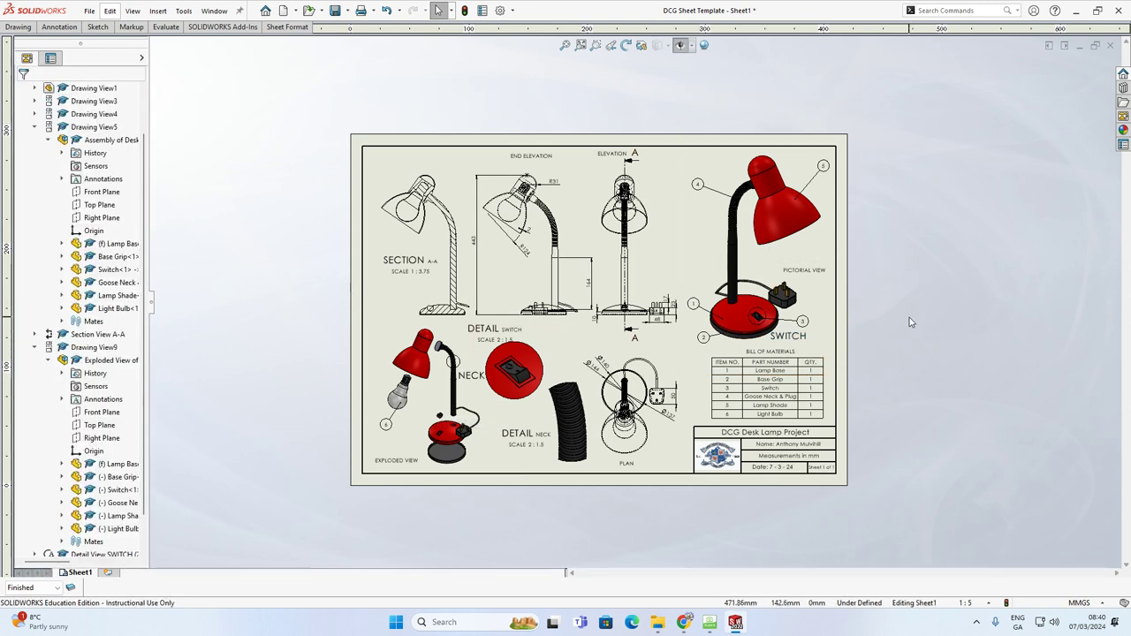